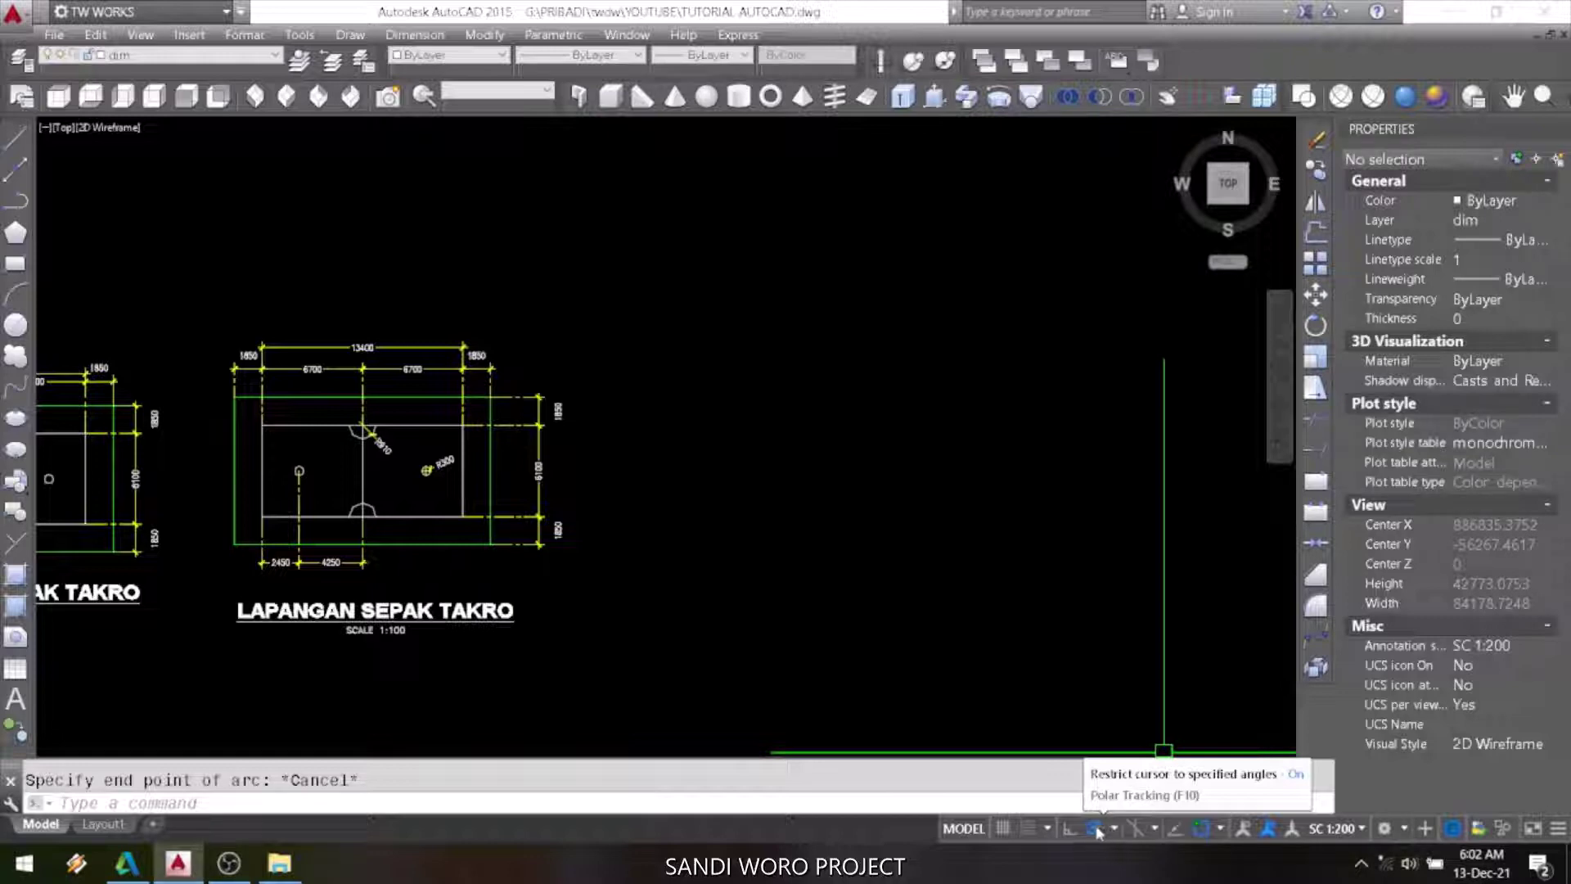
Turn on polar tracking and check its angle settings in Drafting Settings, accepting them as they are.
left_click(1096, 828)
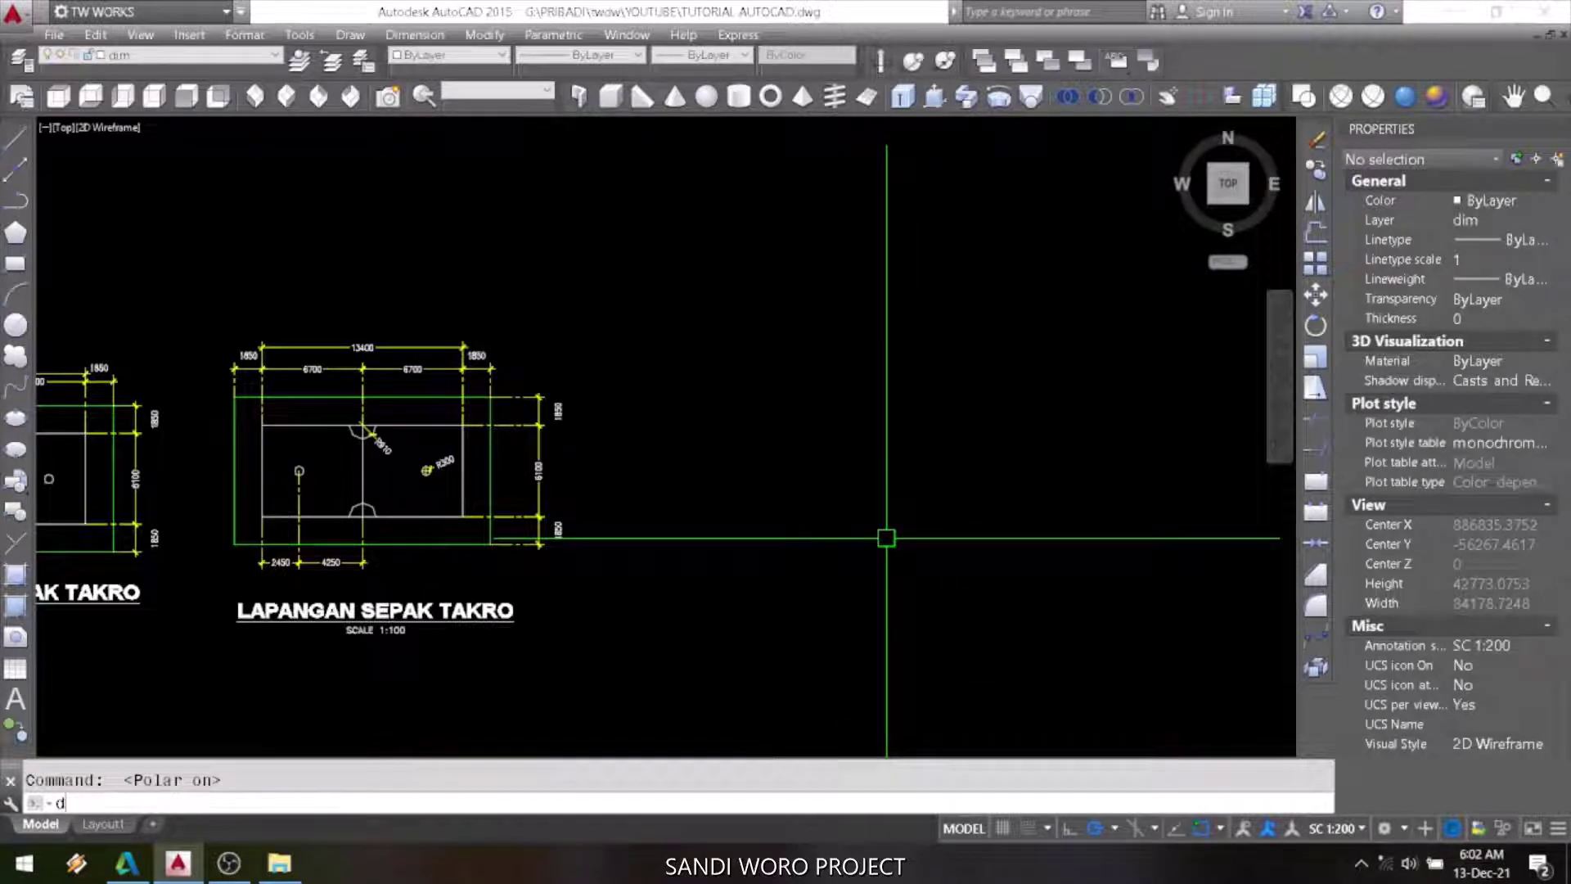
type("s")
key("Return")
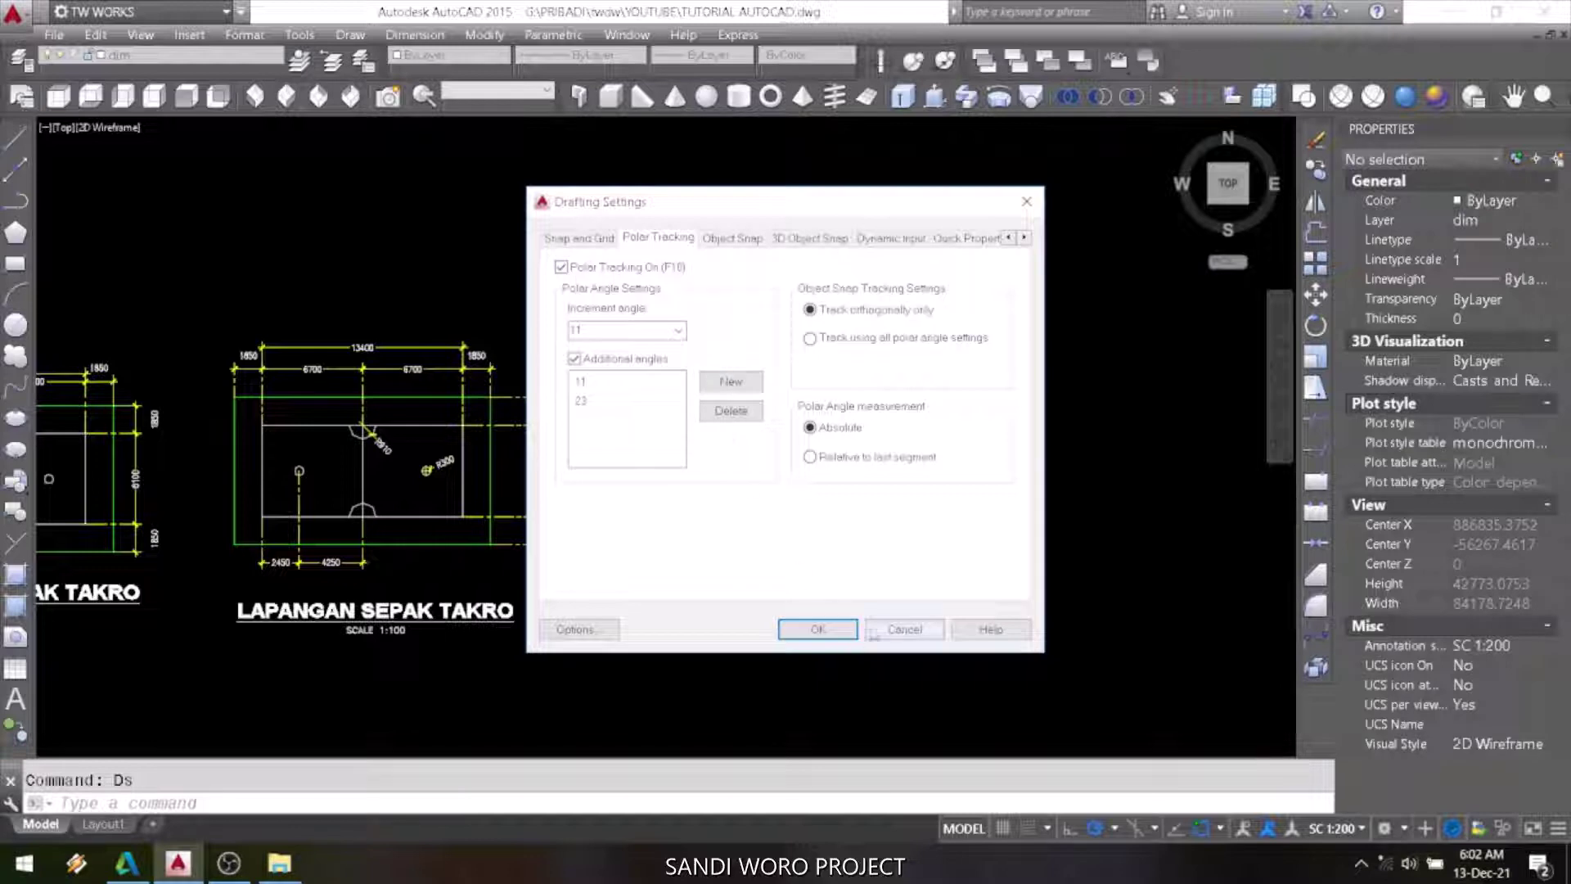
left_click(834, 632)
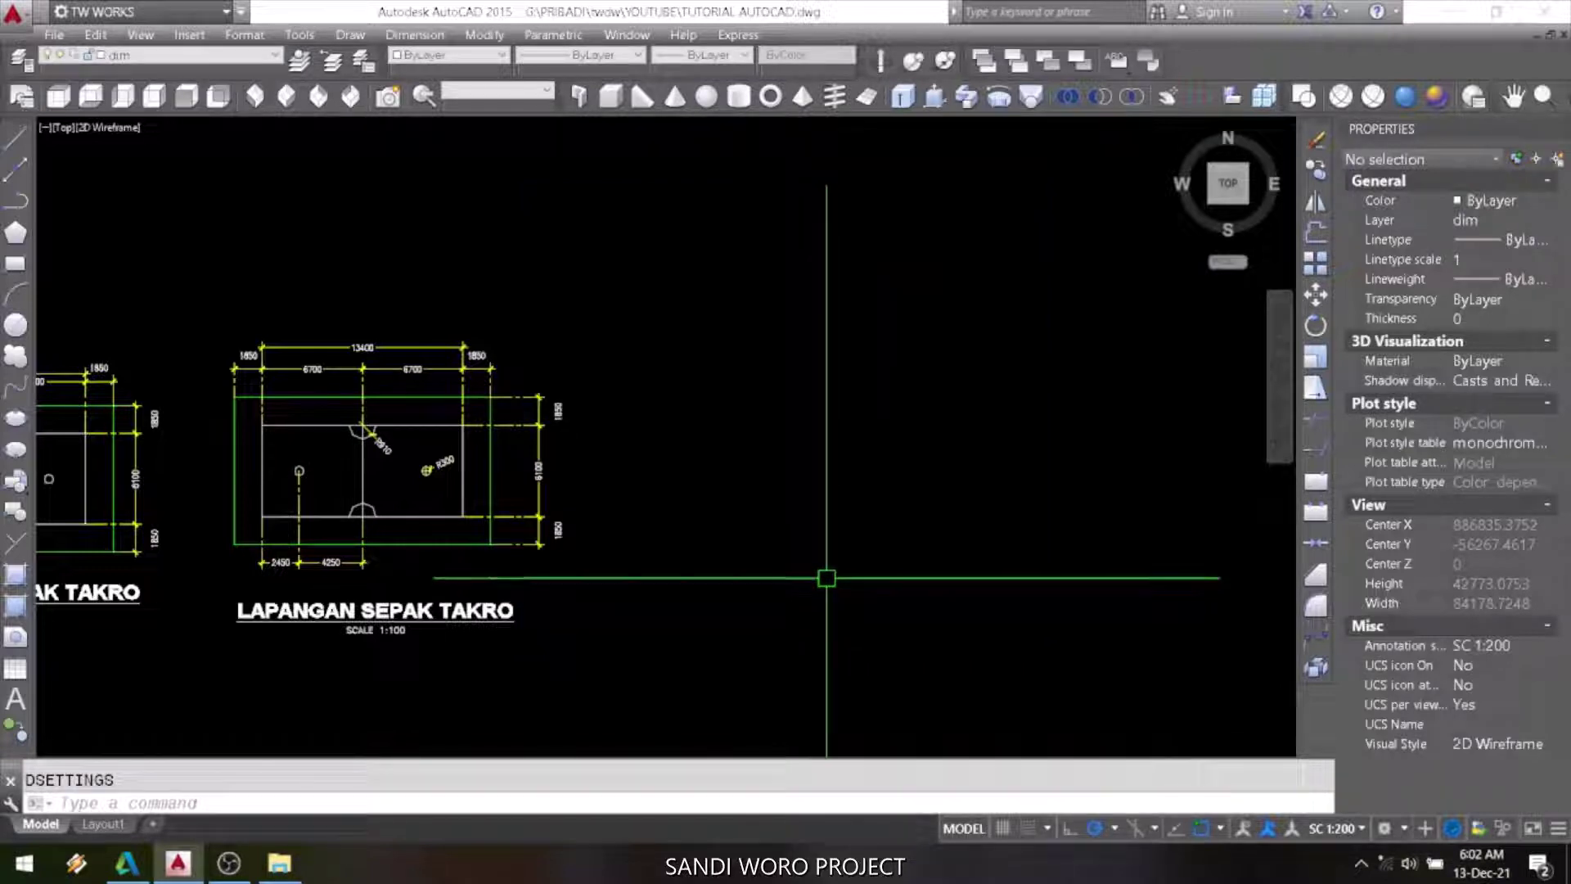
middle_click_drag(845, 586, 734, 580)
type("l")
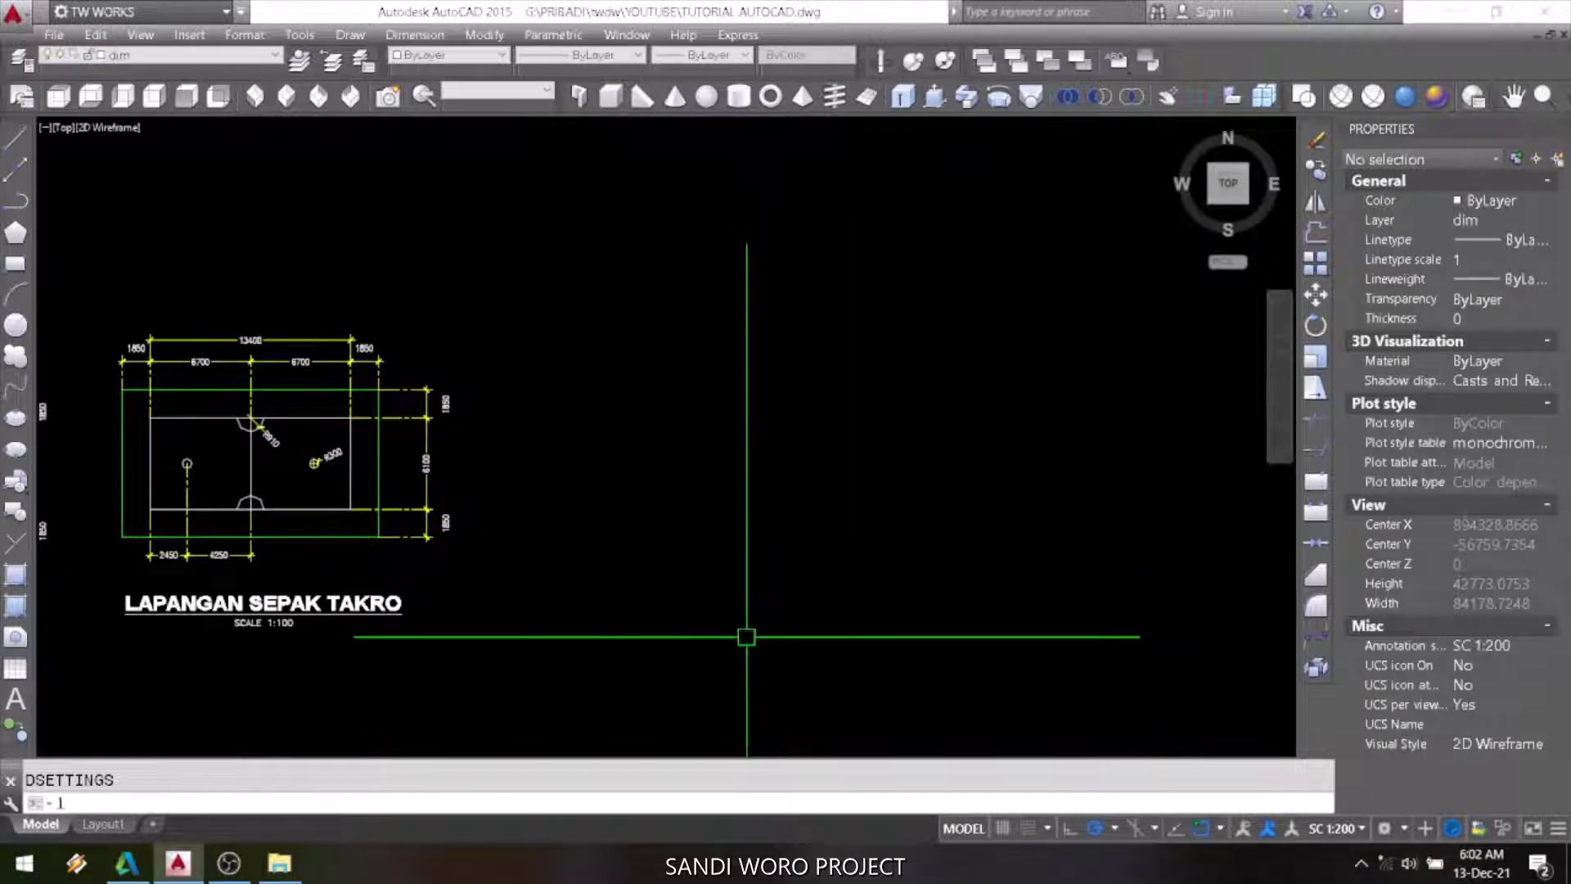
key("Return")
left_click(698, 610)
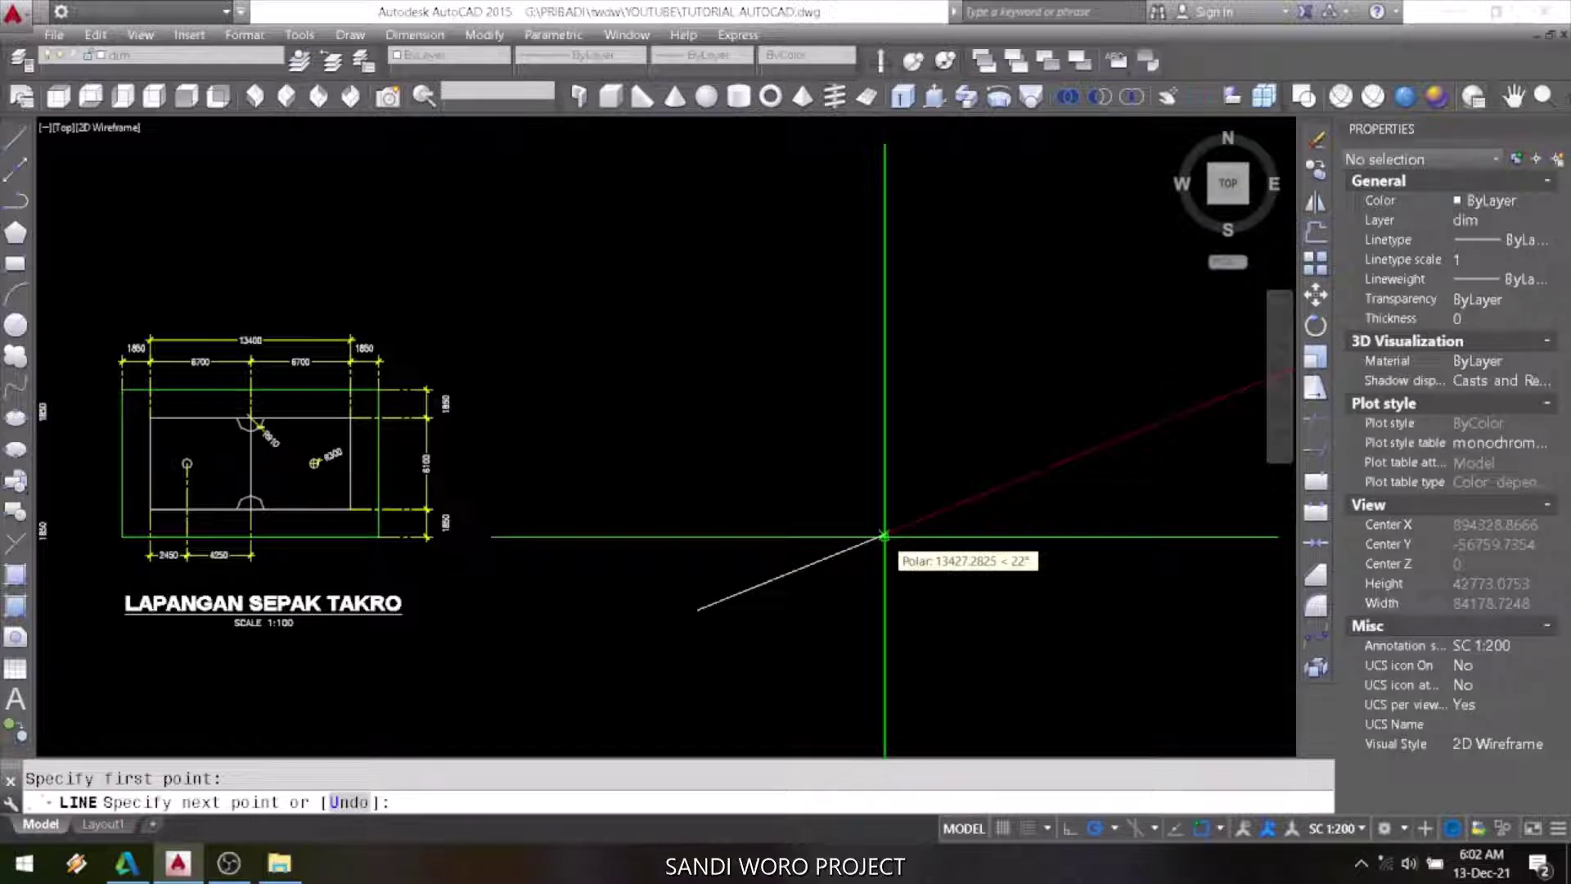
key("Escape")
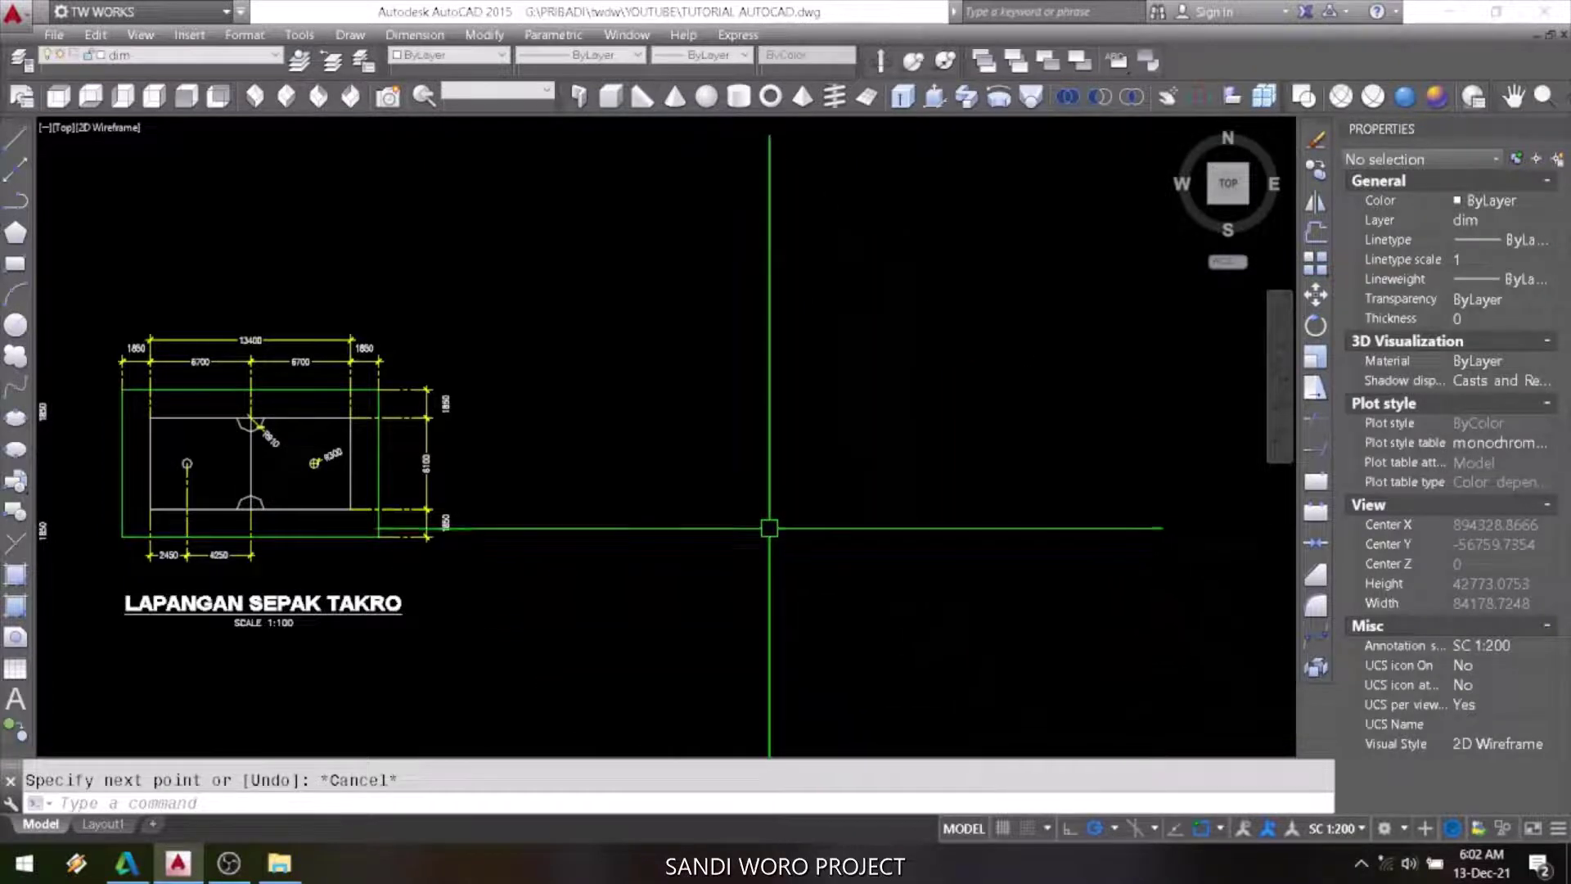
Set the polar tracking increment angle to 10 degrees in the drafting settings and accept it.
type("ds")
key("Return")
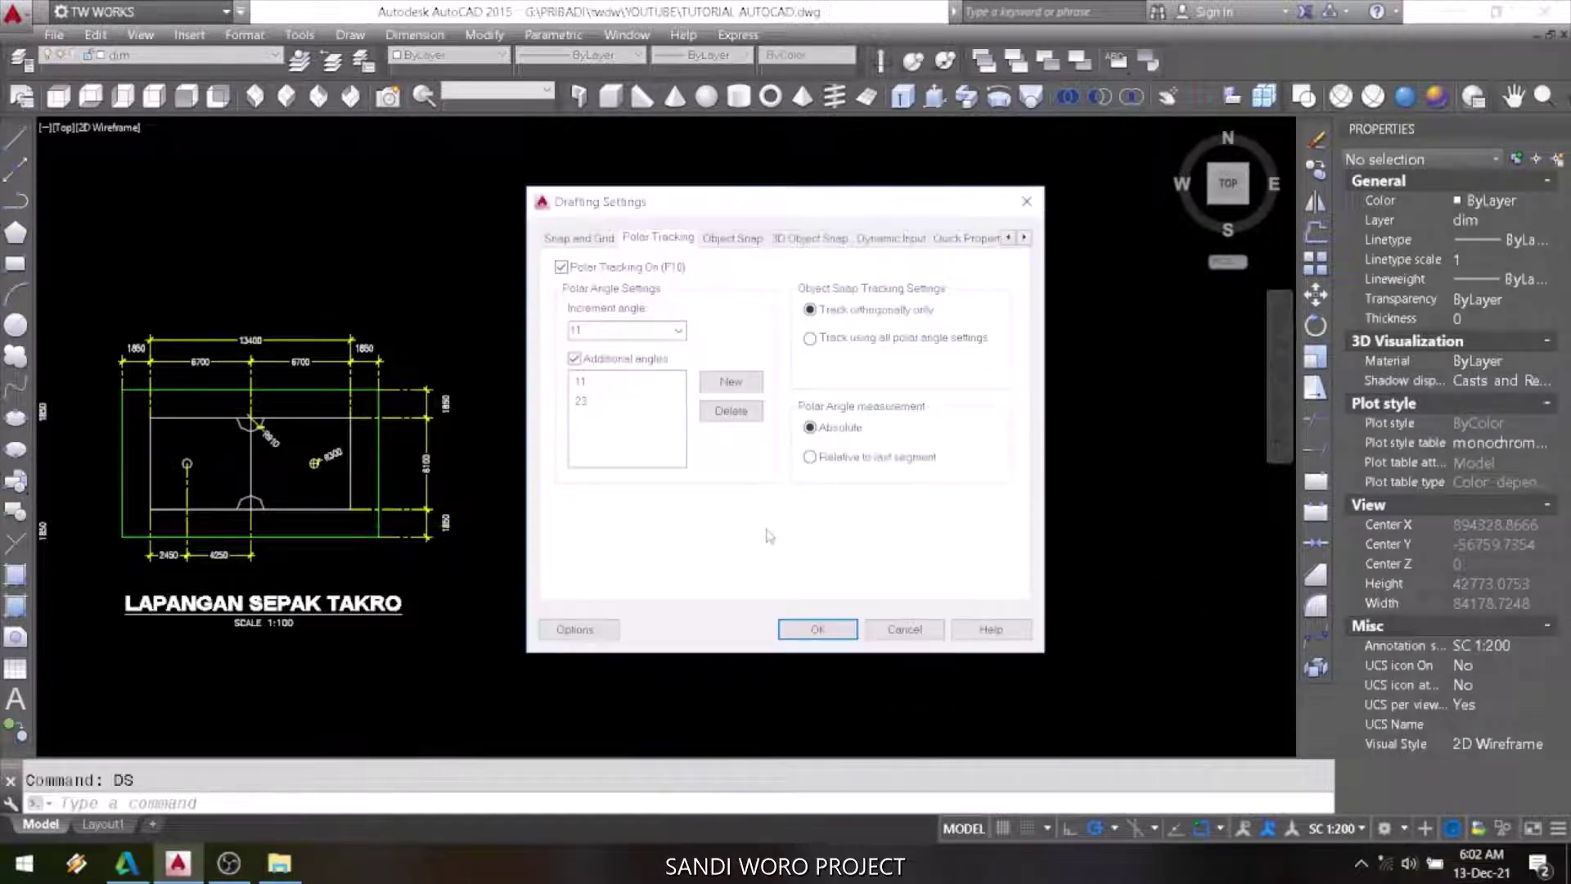
left_click(677, 331)
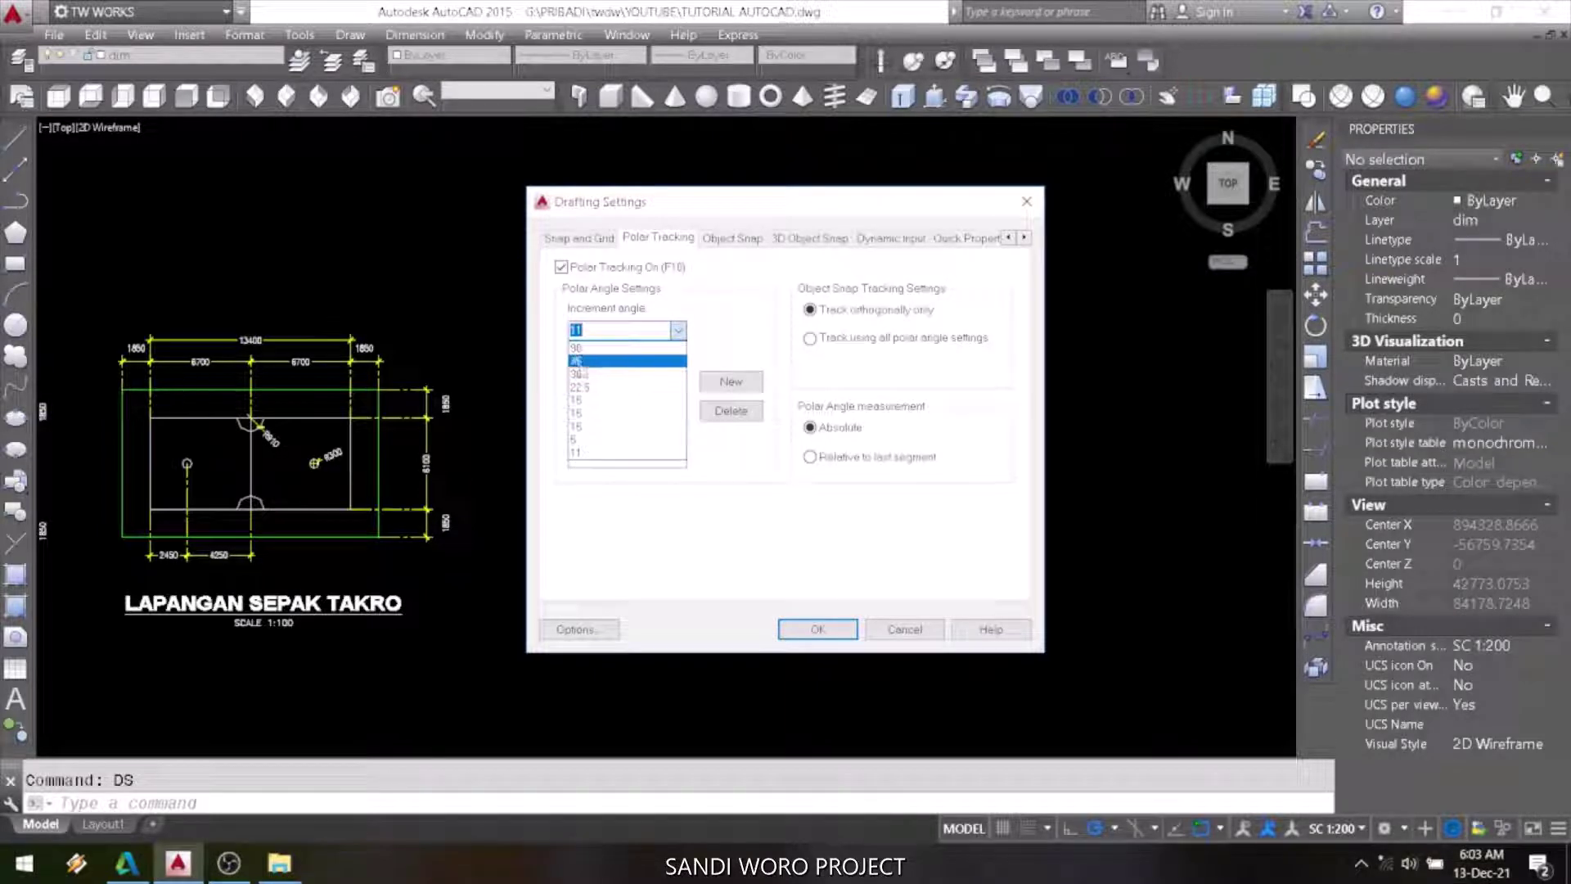
left_click(594, 427)
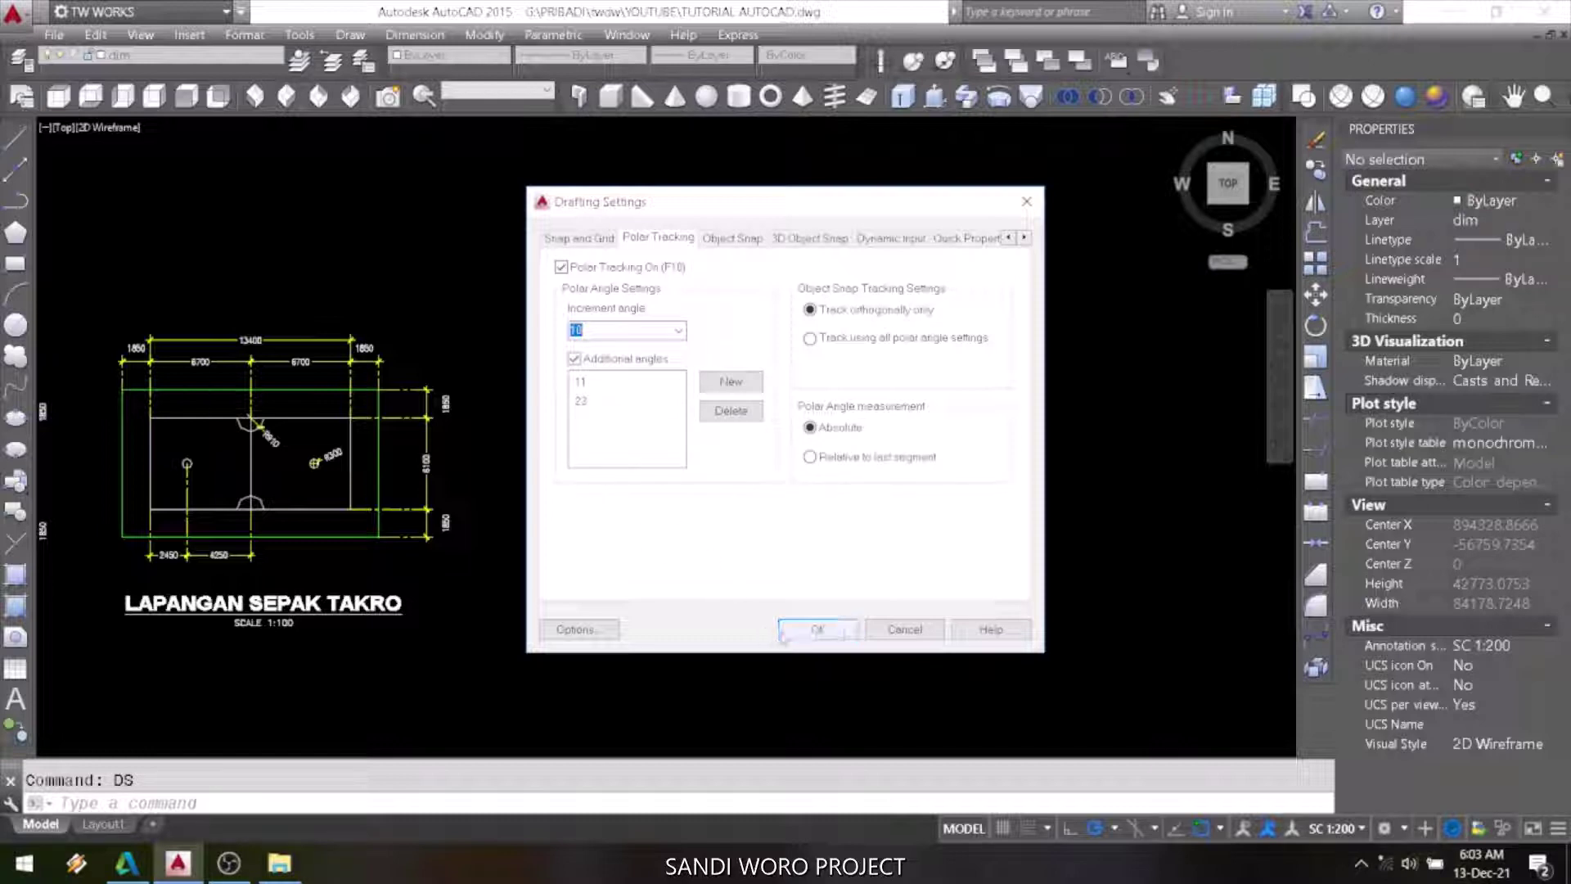
left_click(817, 628)
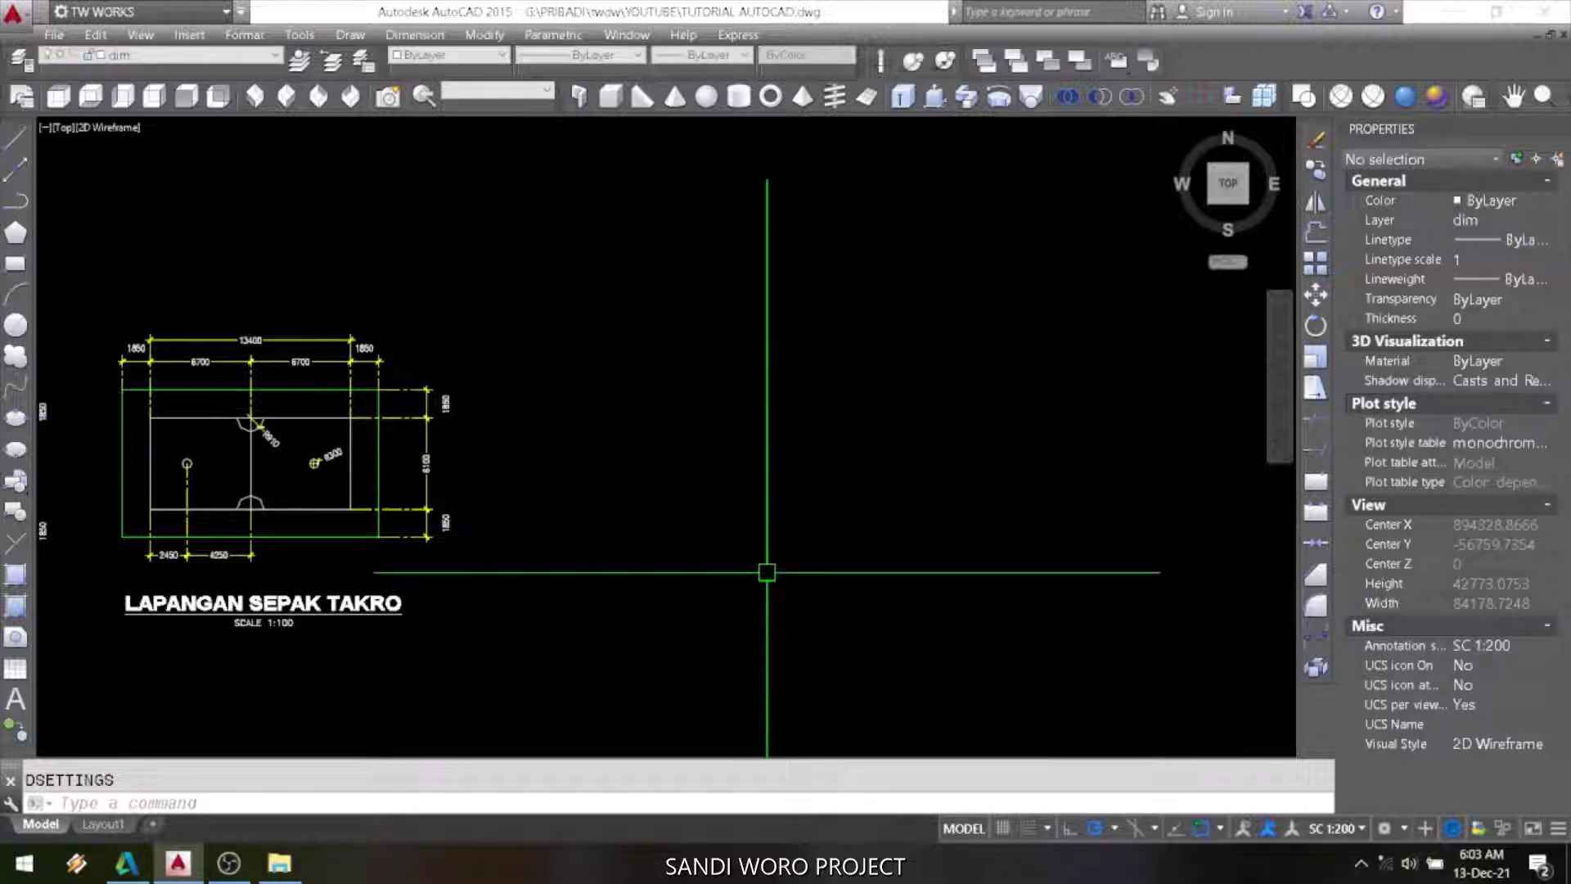
Draw a horizontal line about 10937 units long at 0° in the empty area beside the court drawing.
type("l")
key("Return")
left_click(664, 561)
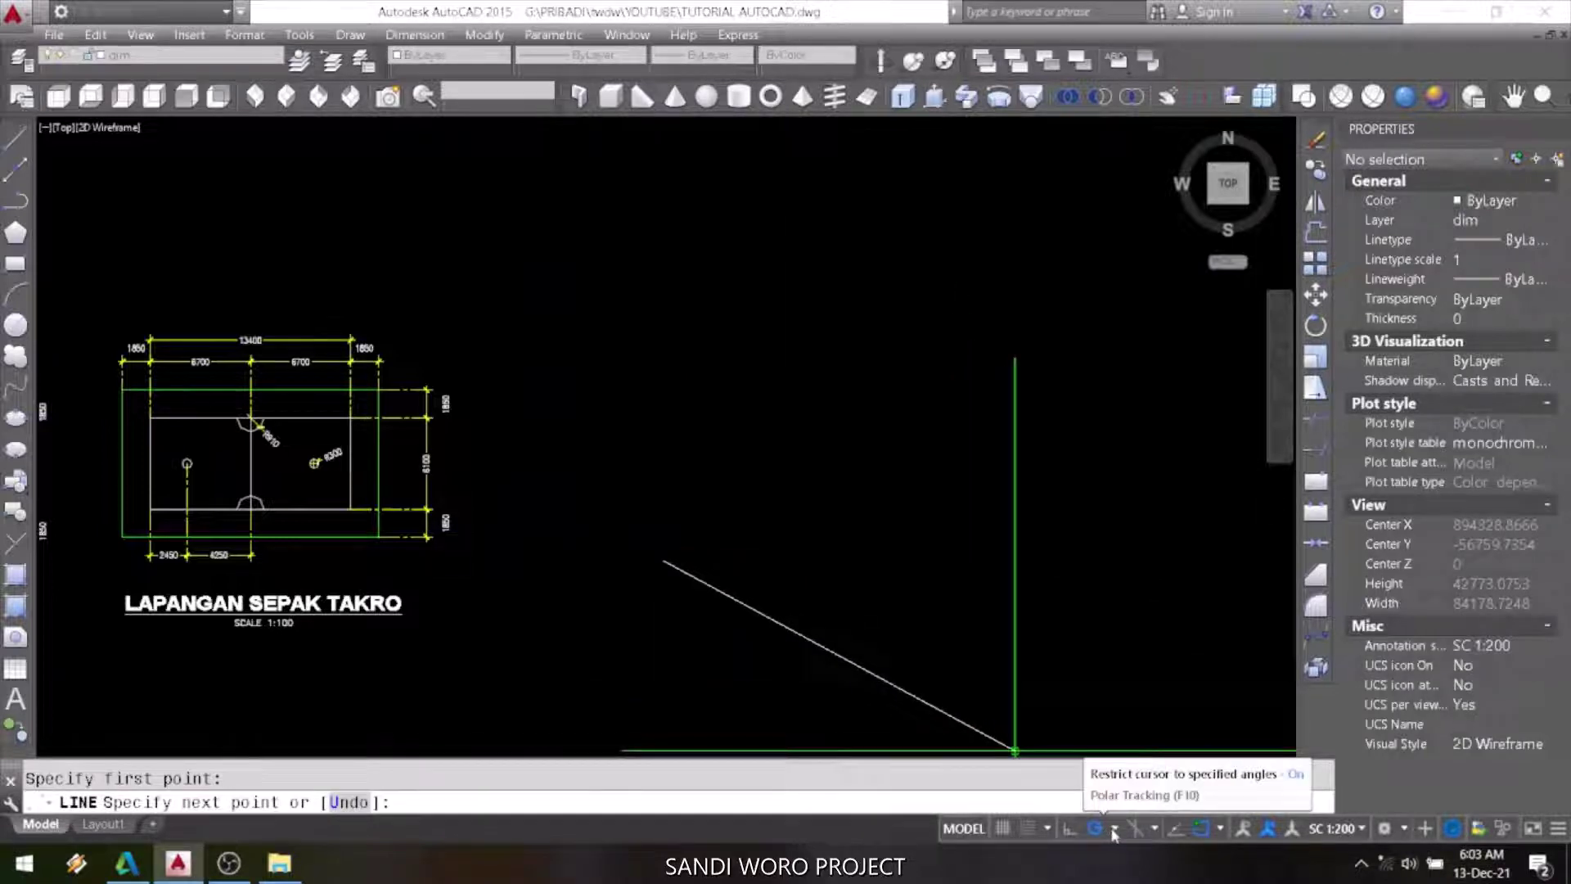
scroll(694, 563, "up", 2)
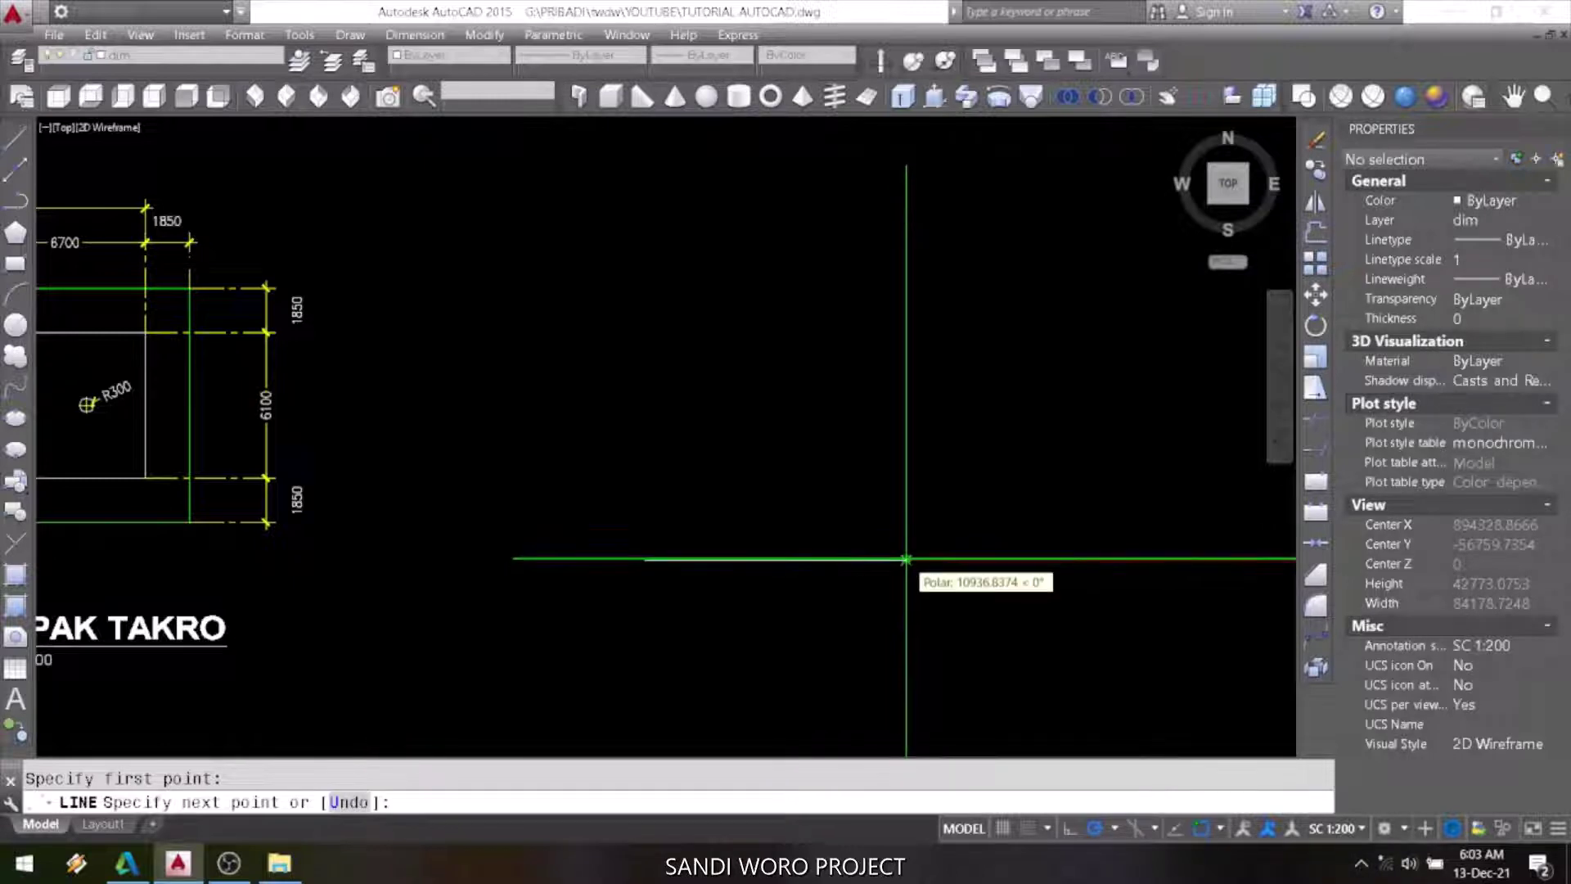
left_click(906, 559)
key("Return")
Draw a vertical line about 6144 units long at 90° up from the start of the horizontal line.
key("Return")
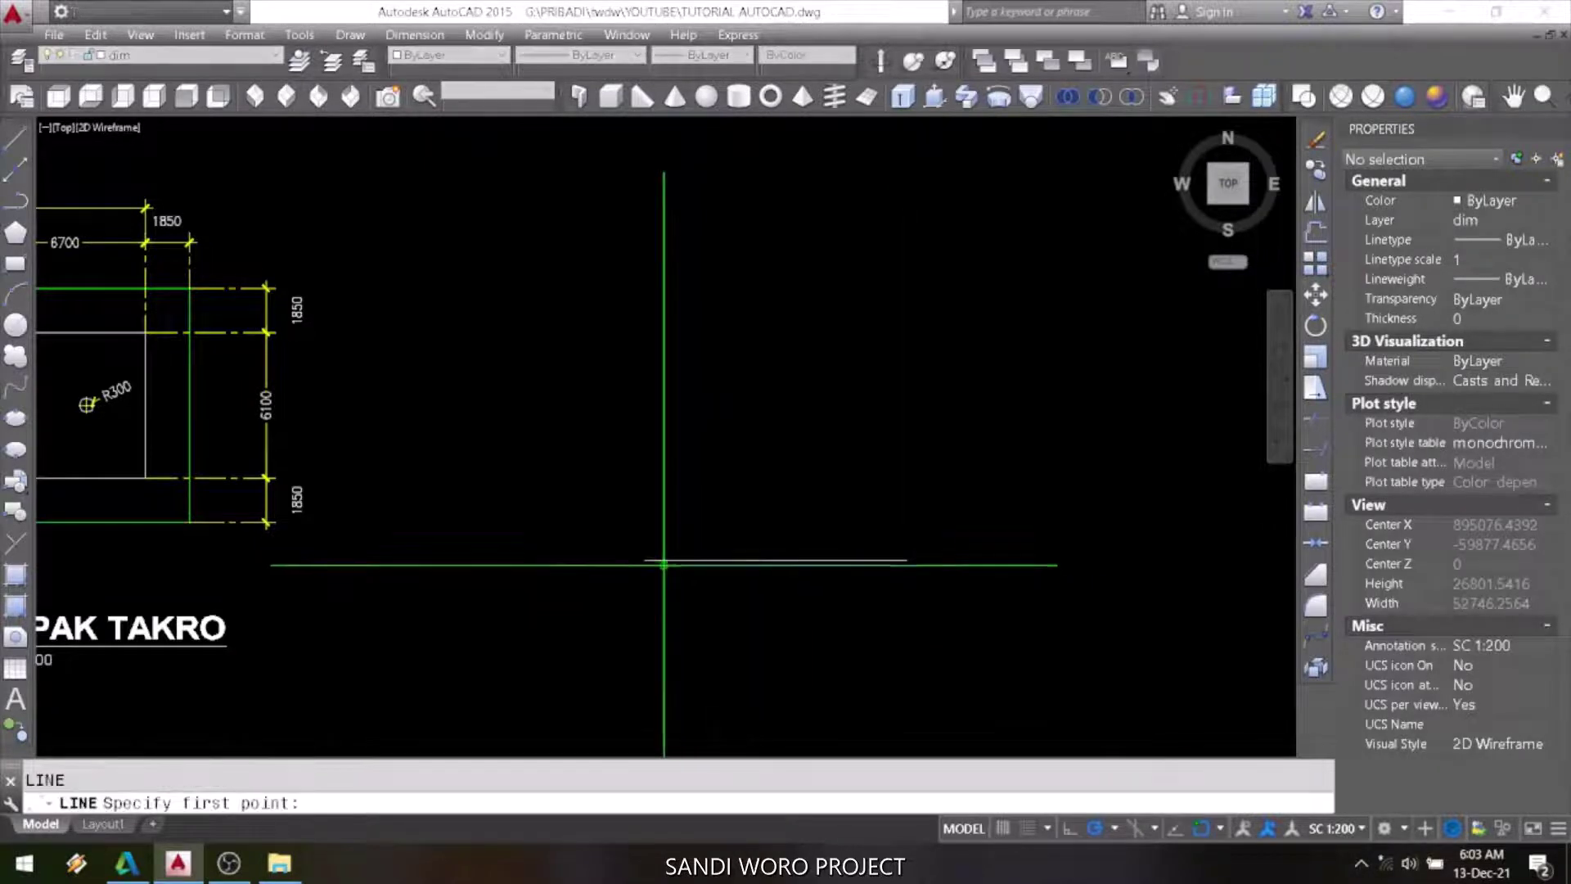
left_click(661, 562)
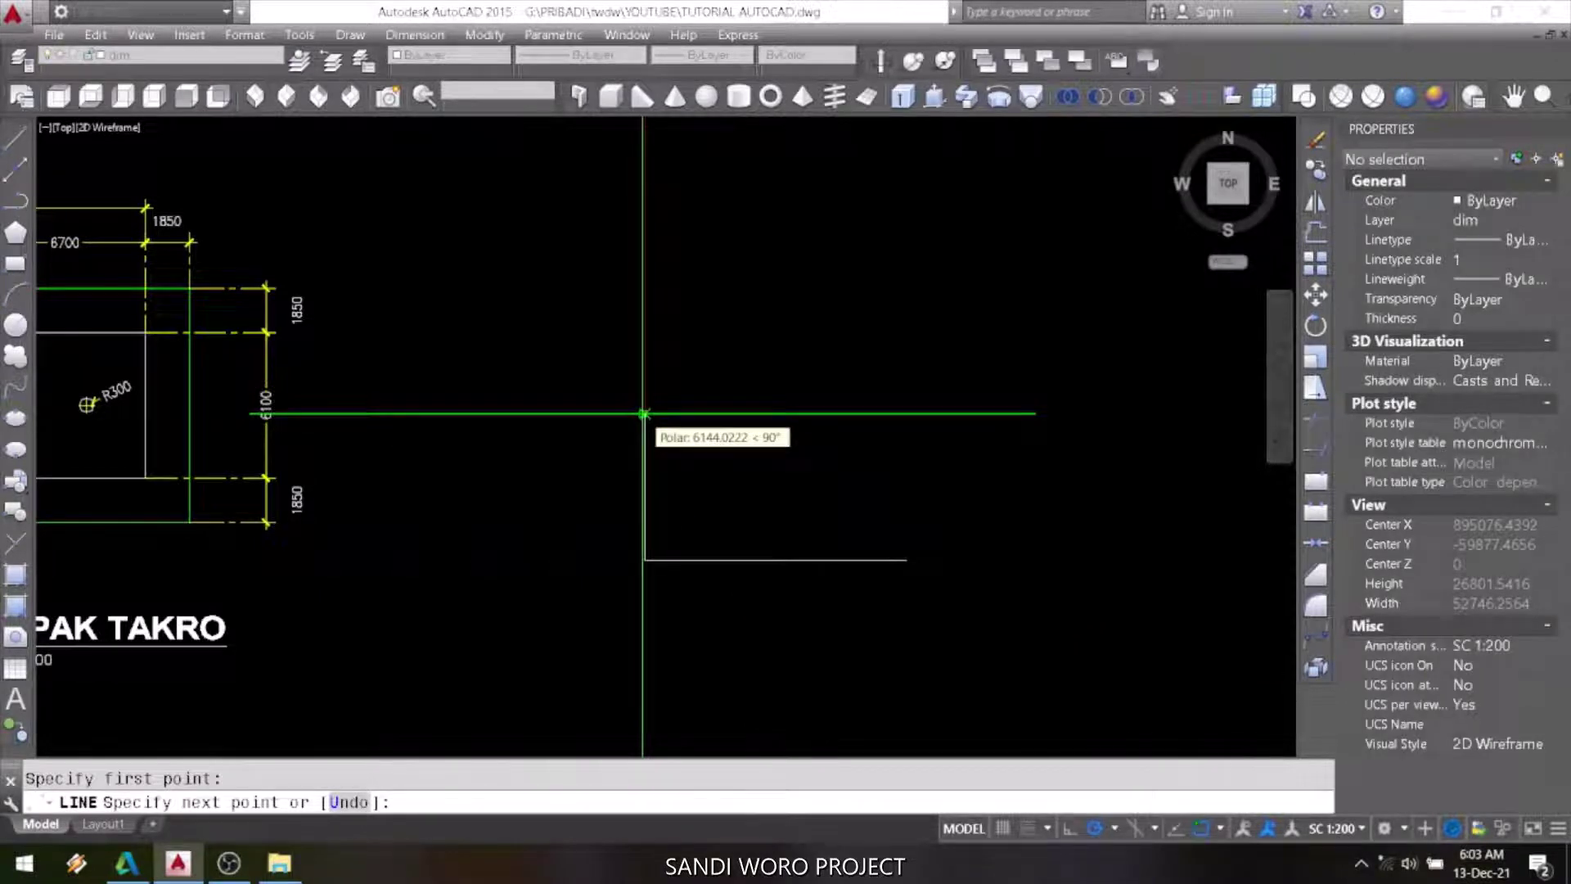
left_click(645, 413)
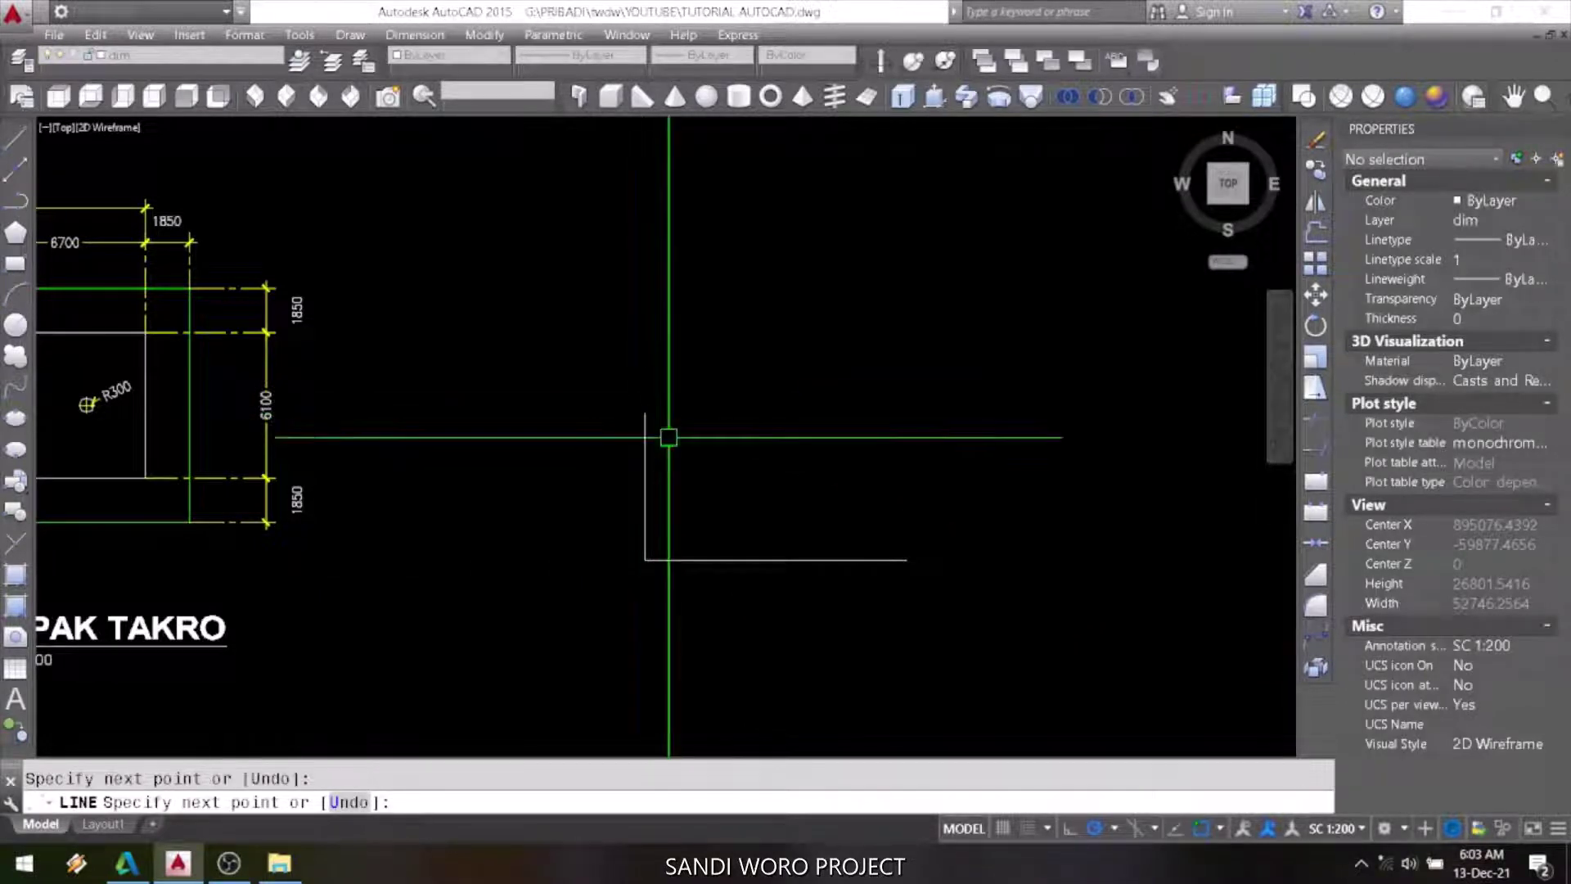
key("Return")
Draw a line about 8301 units long at 10° from the corner of the two lines, using polar tracking.
key("Return")
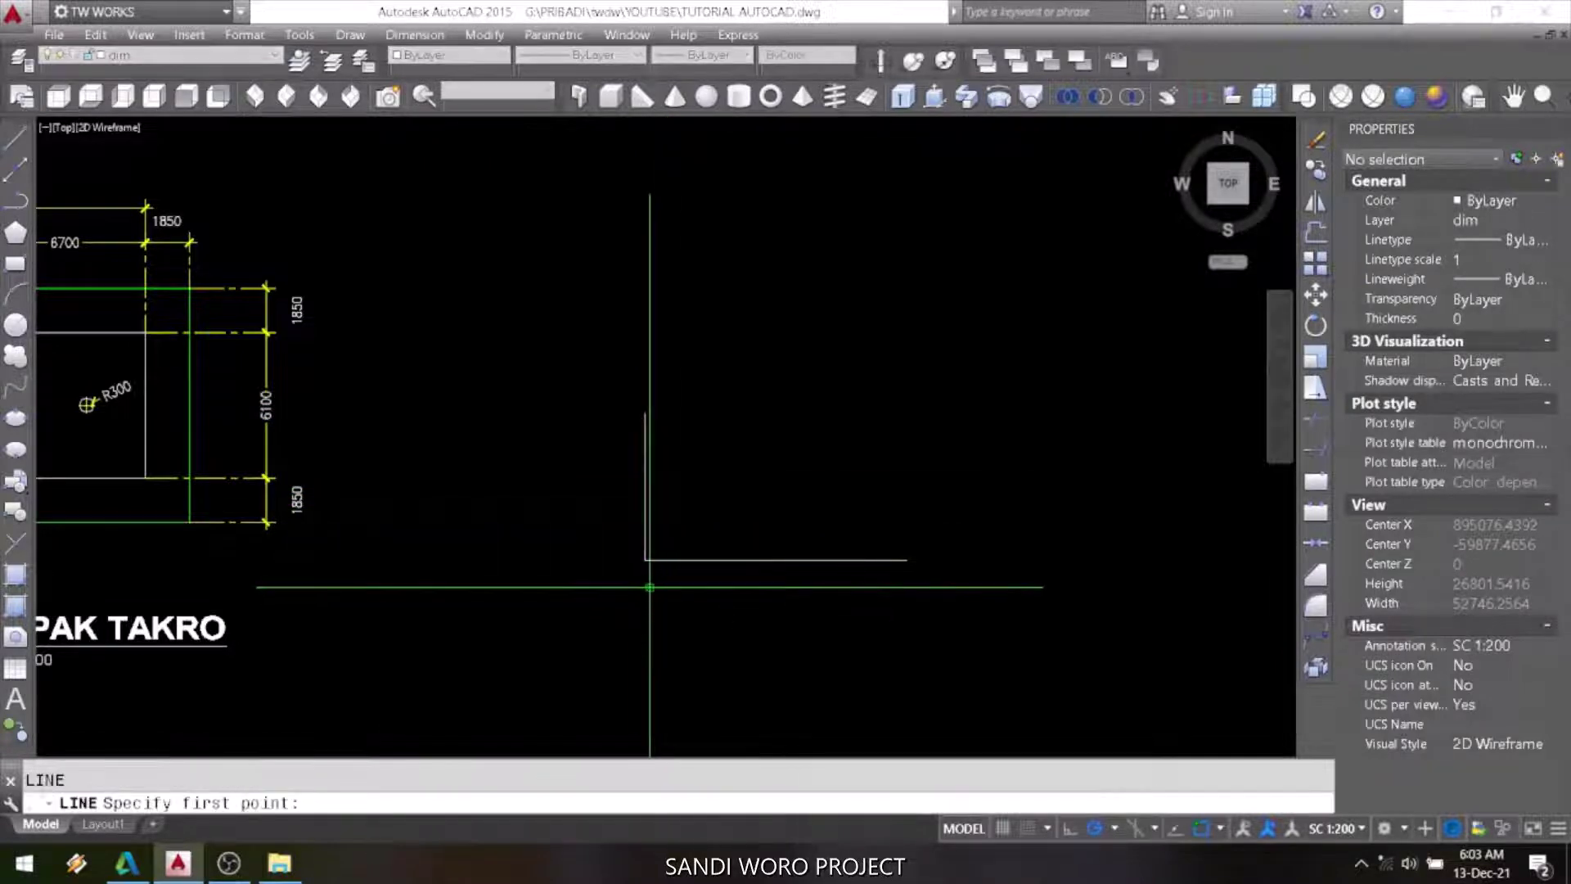
left_click(652, 556)
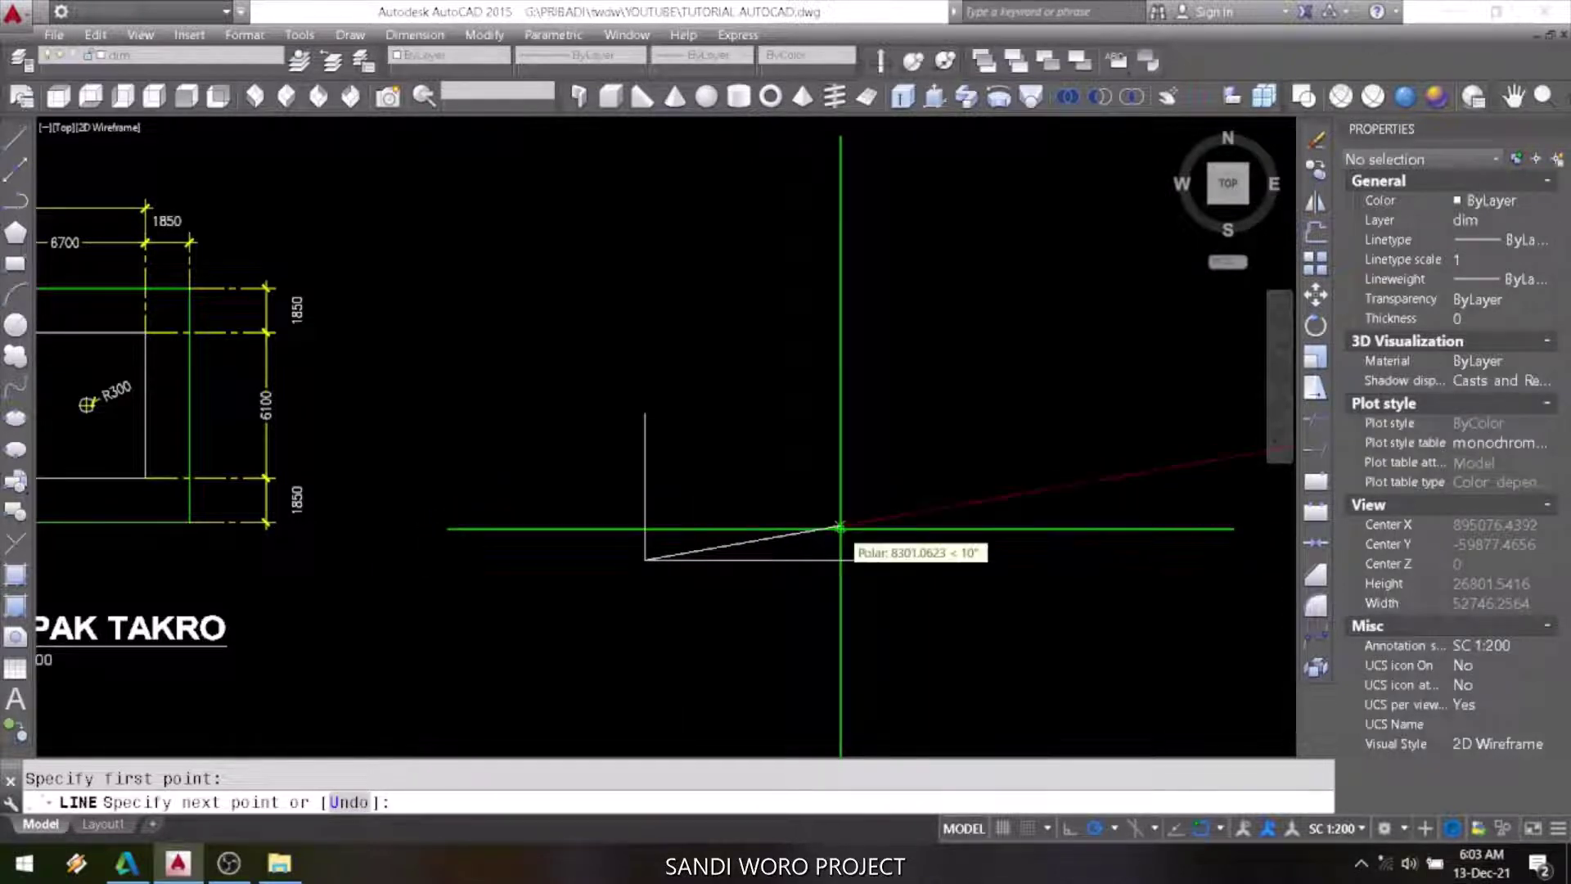
left_click(841, 526)
key("Return")
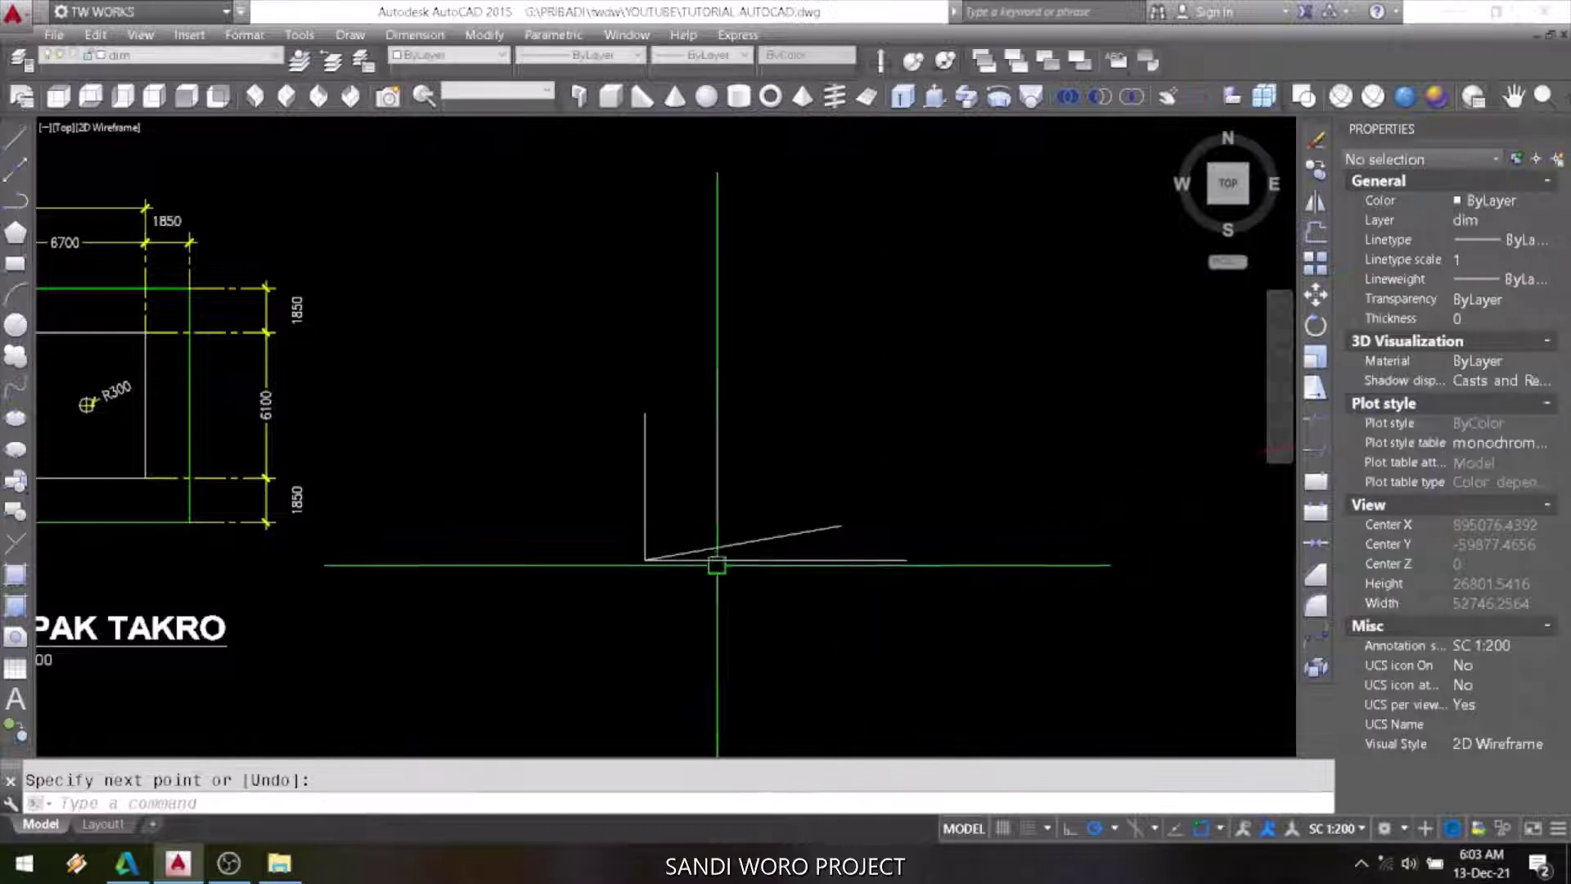
Draw two more lines from the same corner at the 20° and 30° polar tracking angles.
key("Return")
left_click(647, 559)
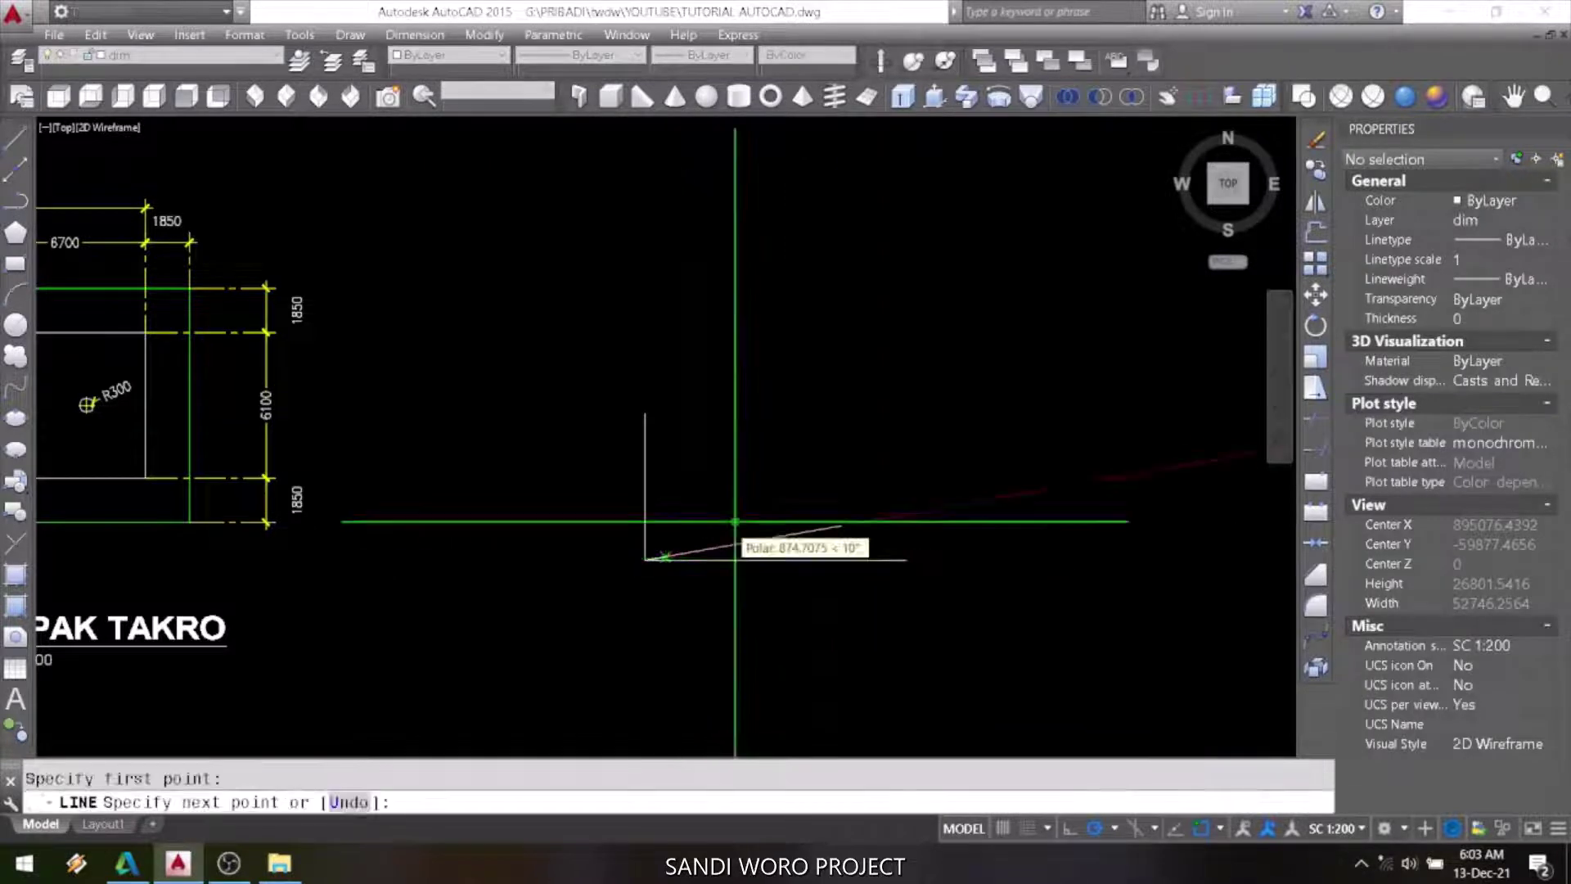
left_click(793, 506)
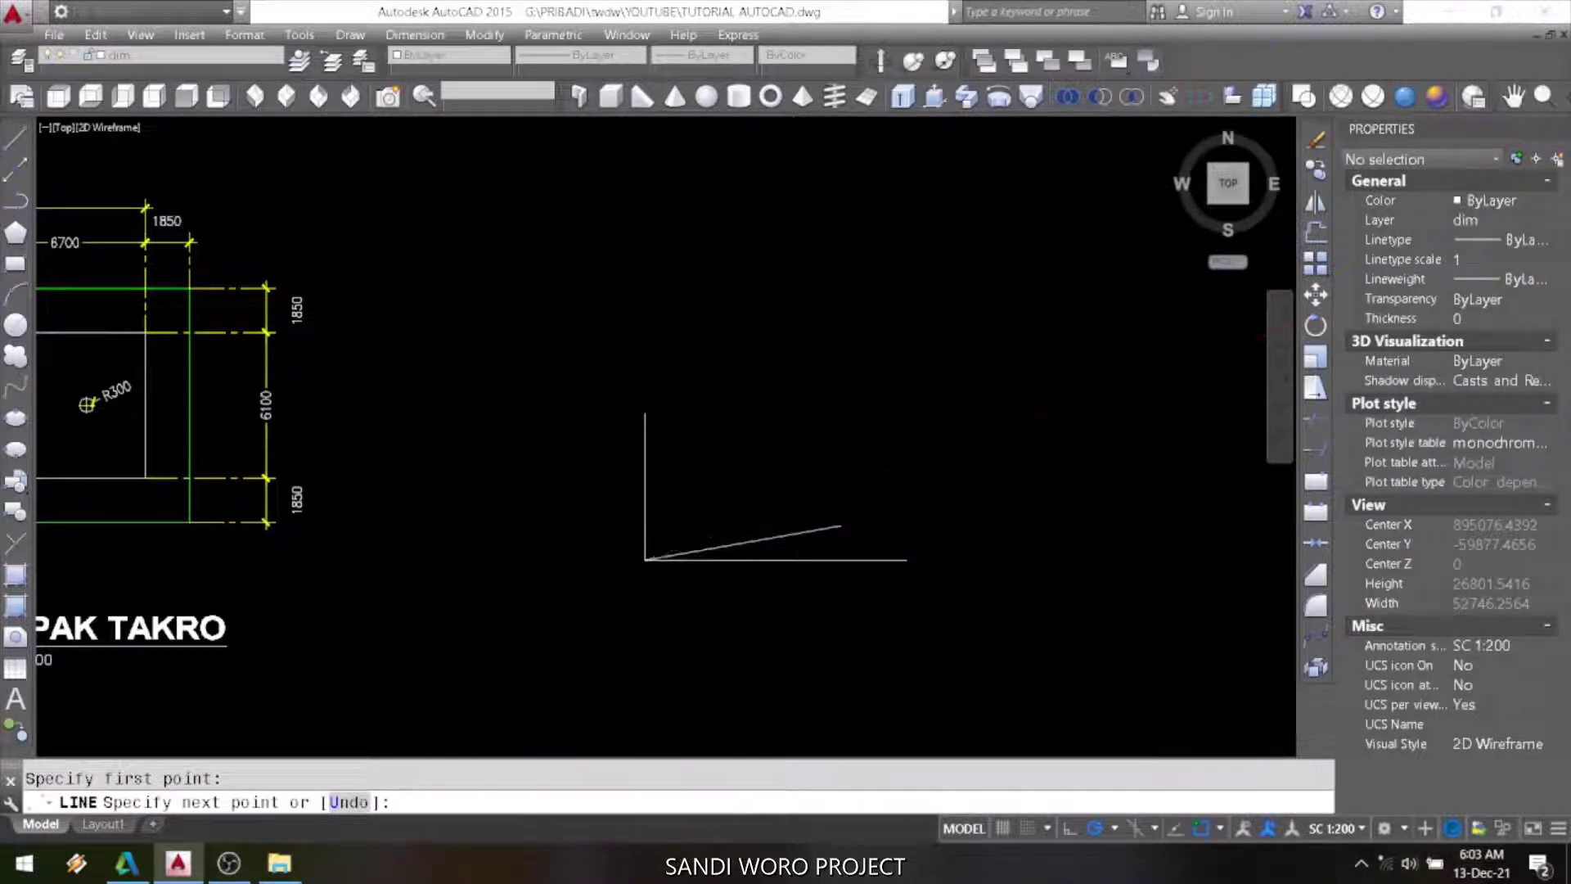
key("Return")
key("Return")
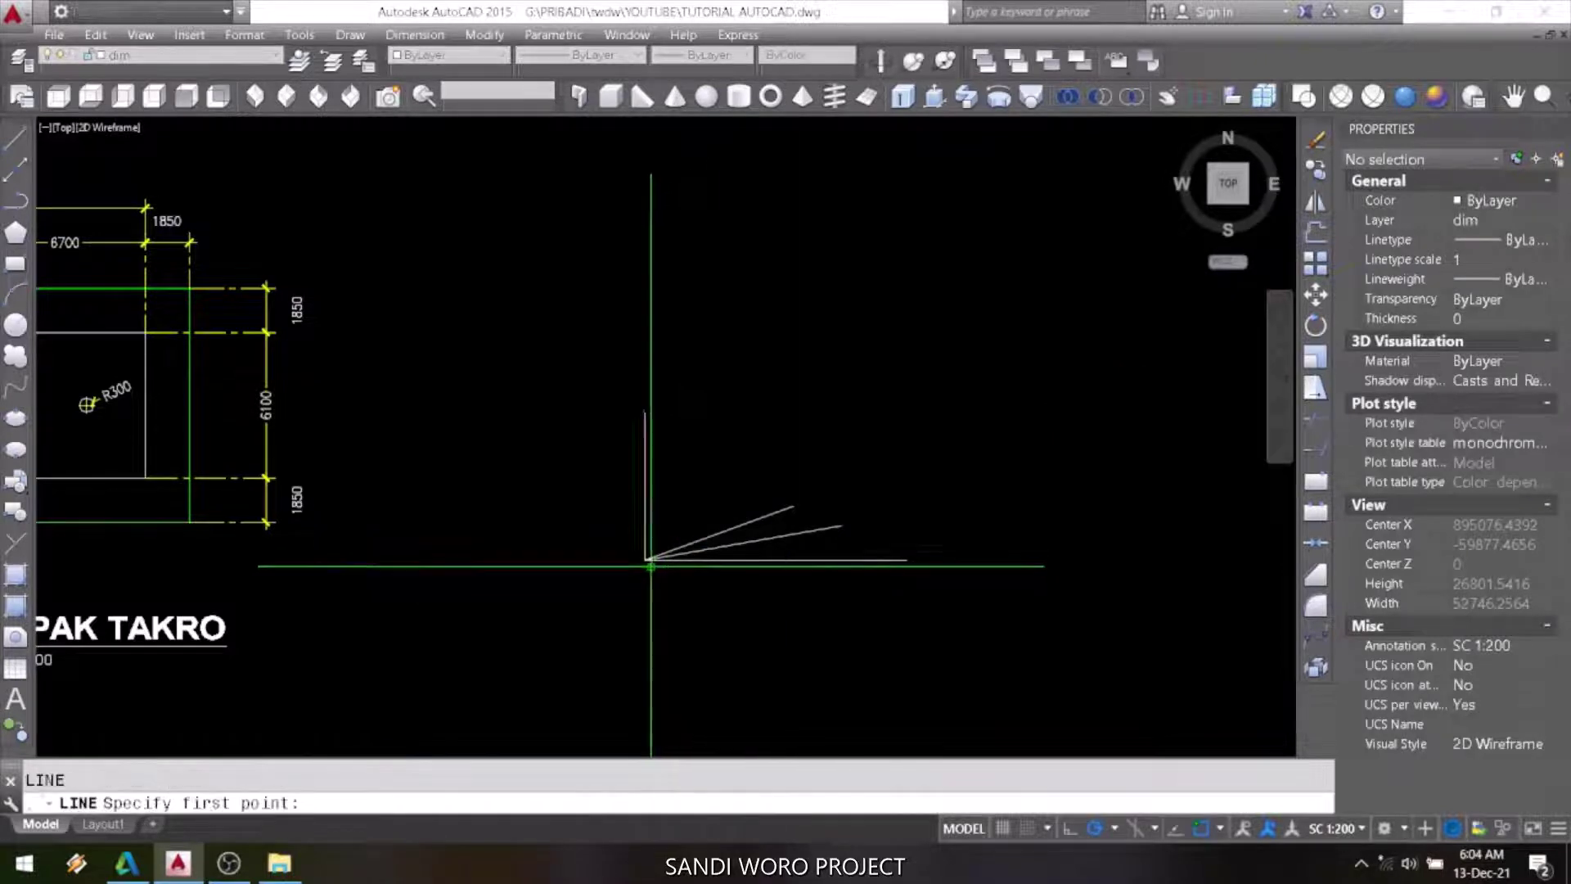
left_click(647, 560)
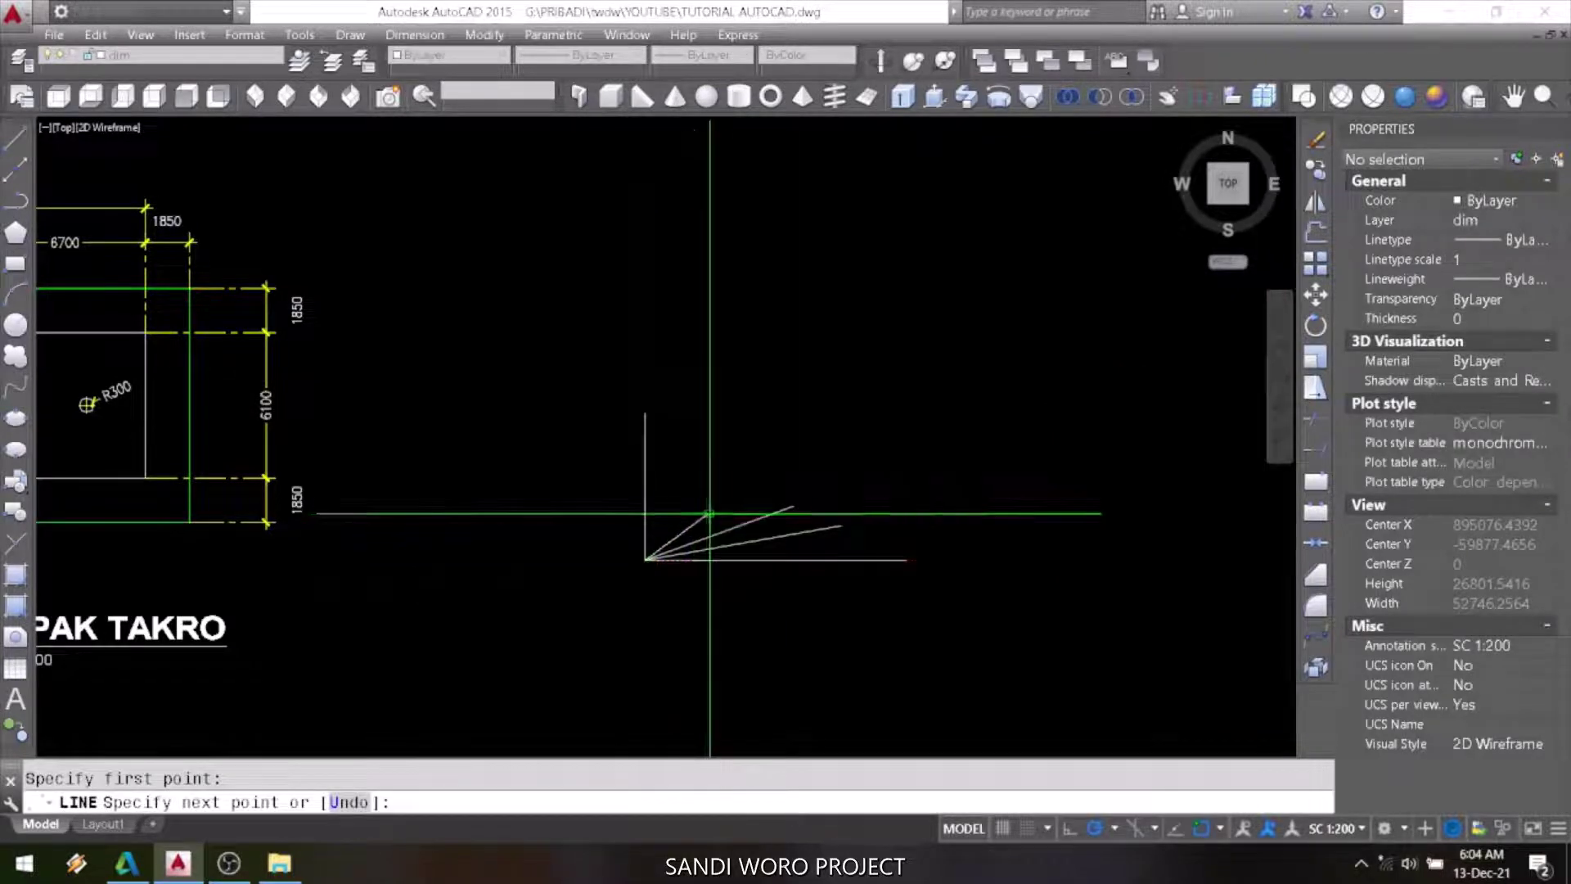
left_click(774, 484)
key("Return")
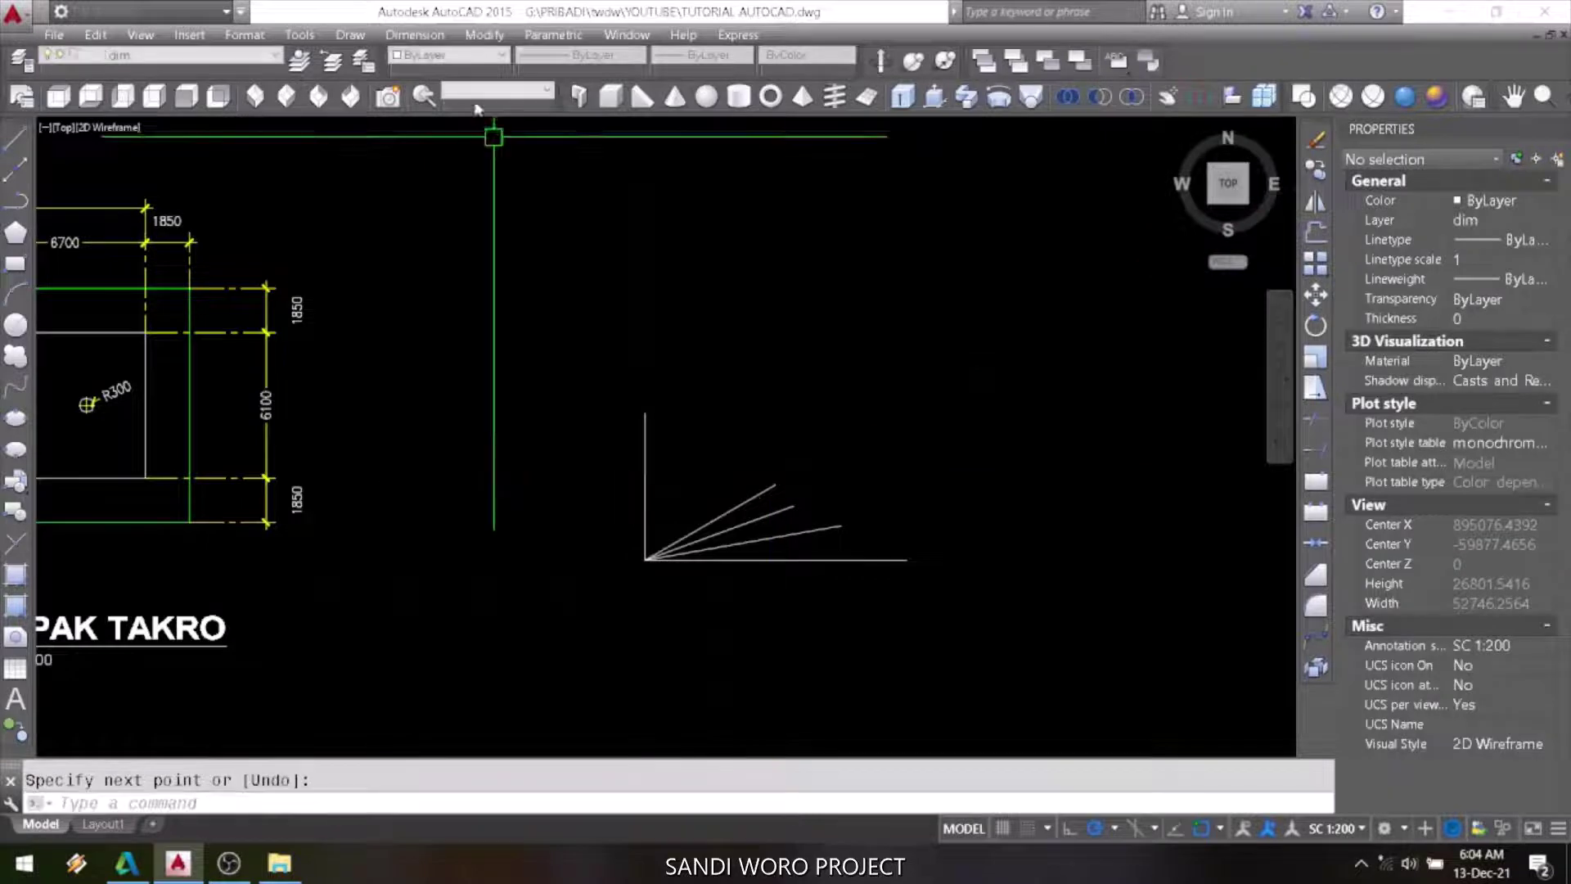
Add an angular dimension between the horizontal line and the lowest sloped line, placed near its outer end.
left_click(415, 35)
left_click(427, 212)
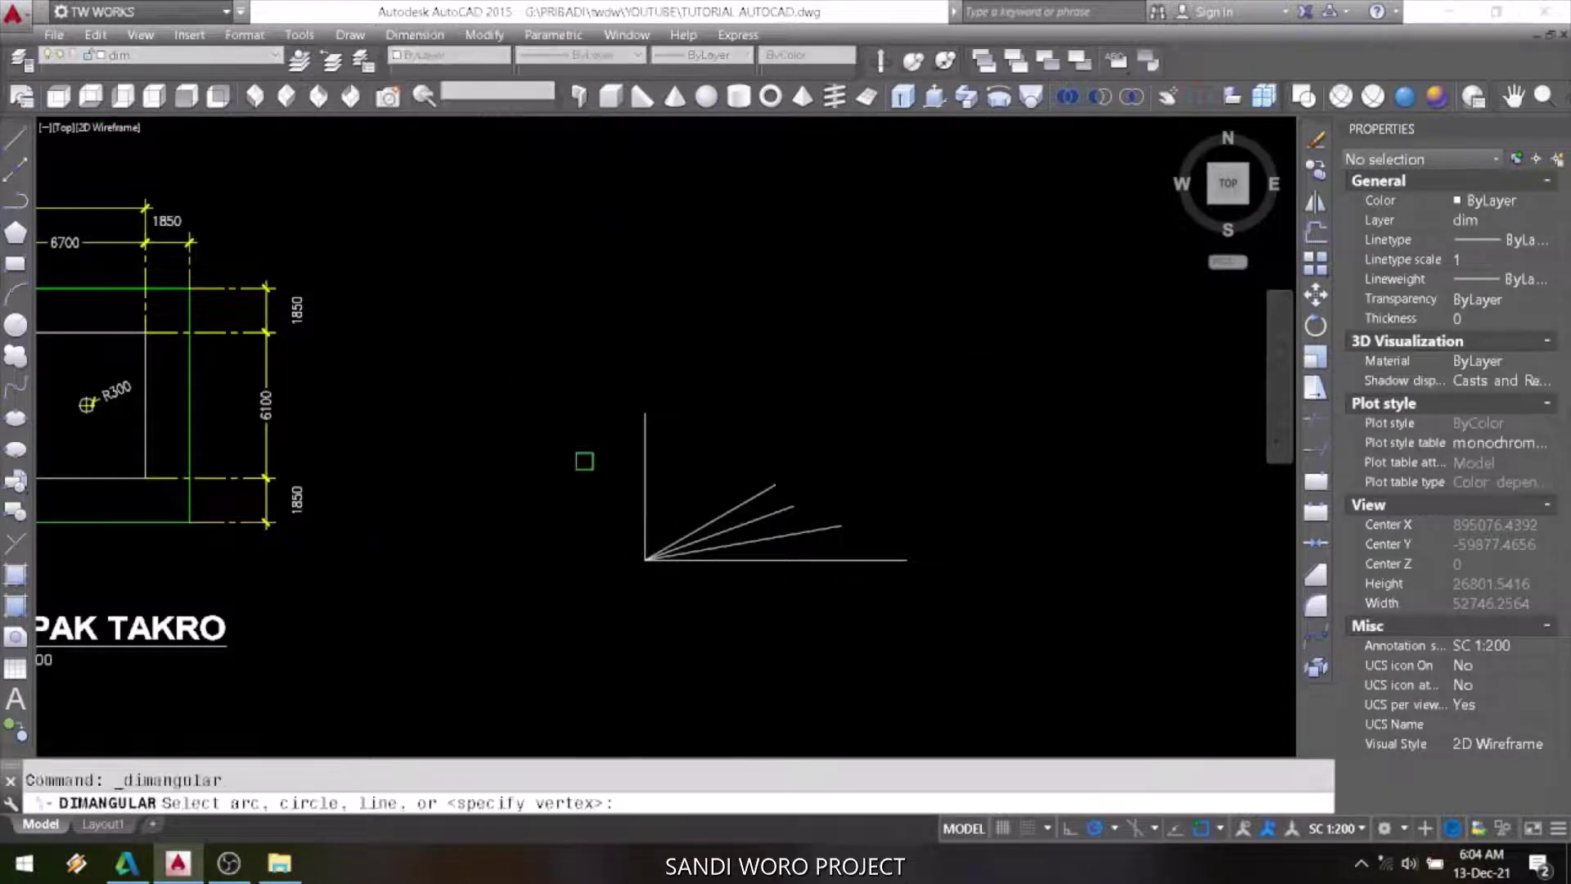
scroll(722, 556, "up", 2)
left_click(735, 562)
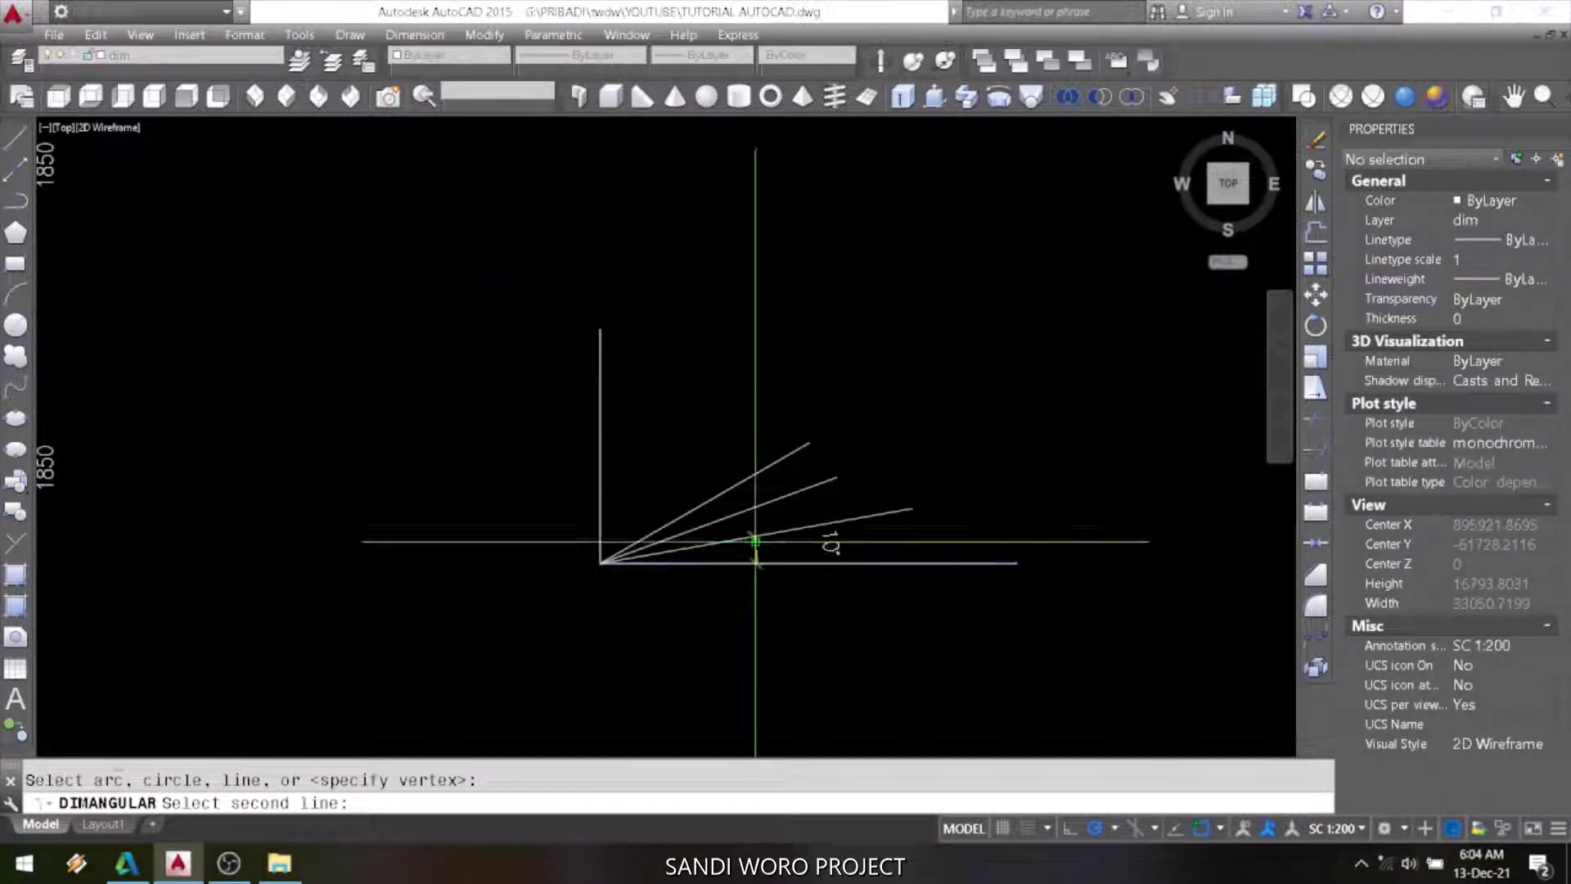
left_click(892, 512)
left_click(941, 528)
Add angular dimensions from the horizontal line to the middle and upper sloped lines, each placed farther out than the previous one.
key("Return")
left_click(735, 517)
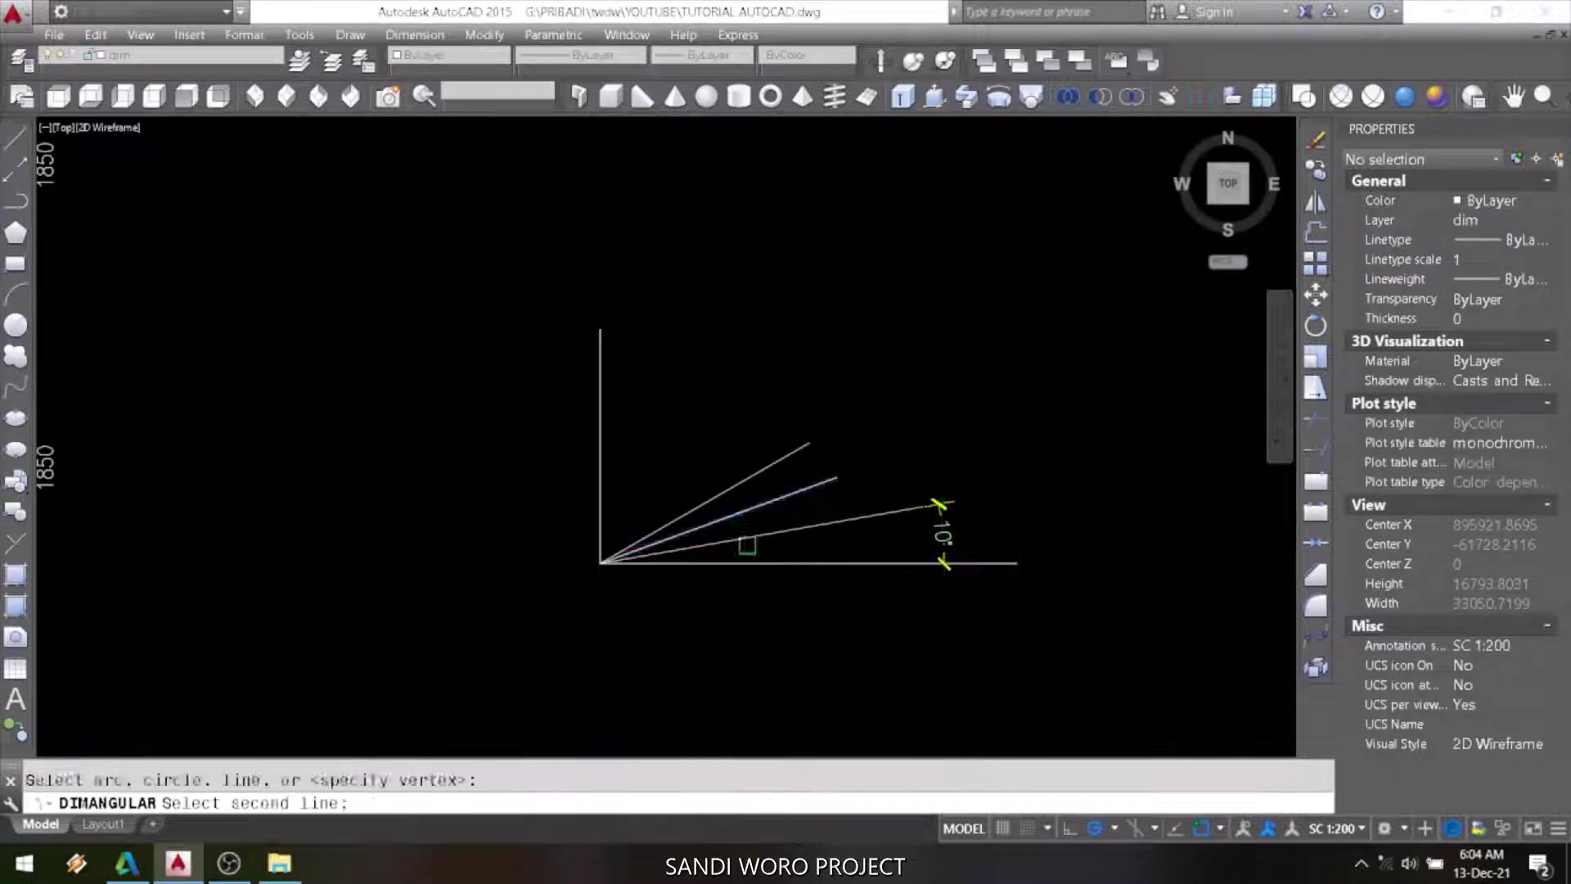
left_click(751, 562)
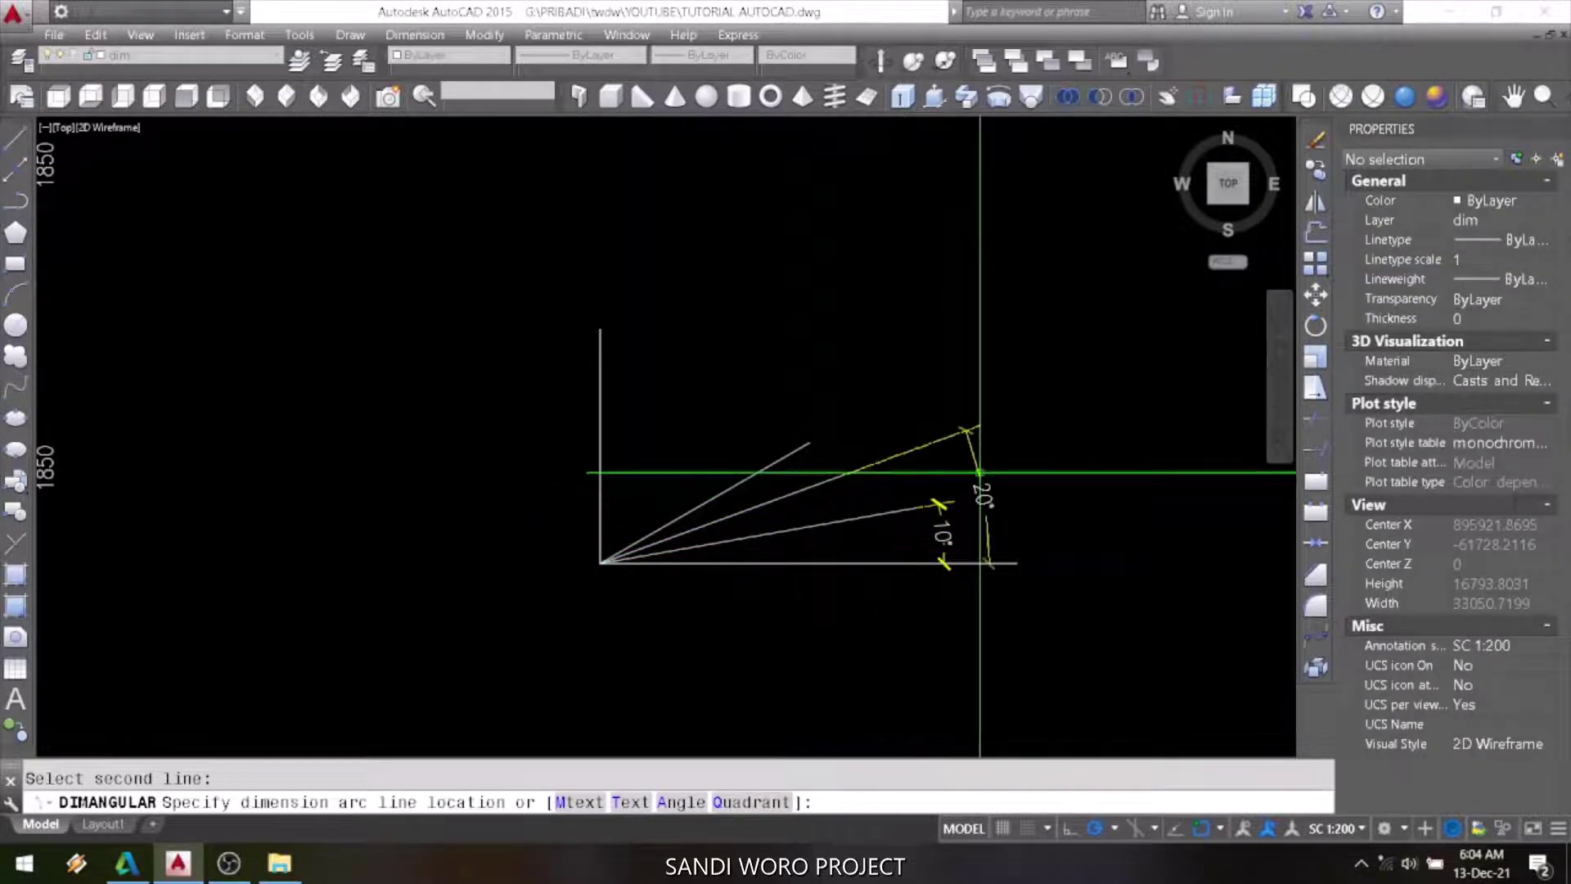
left_click(1013, 474)
key("Return")
left_click(733, 488)
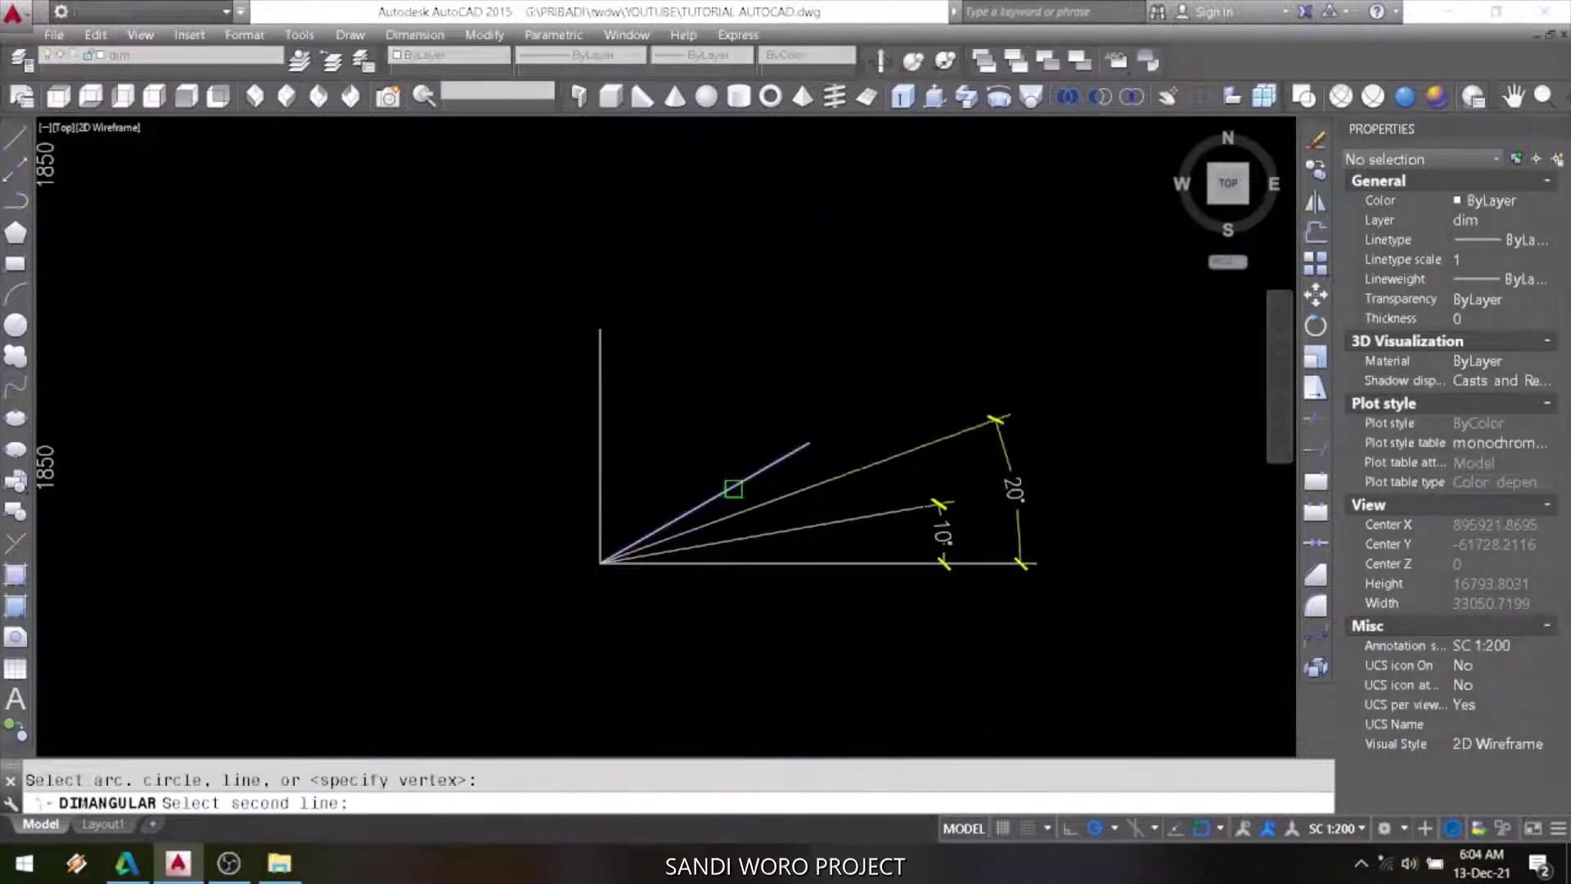
left_click(748, 562)
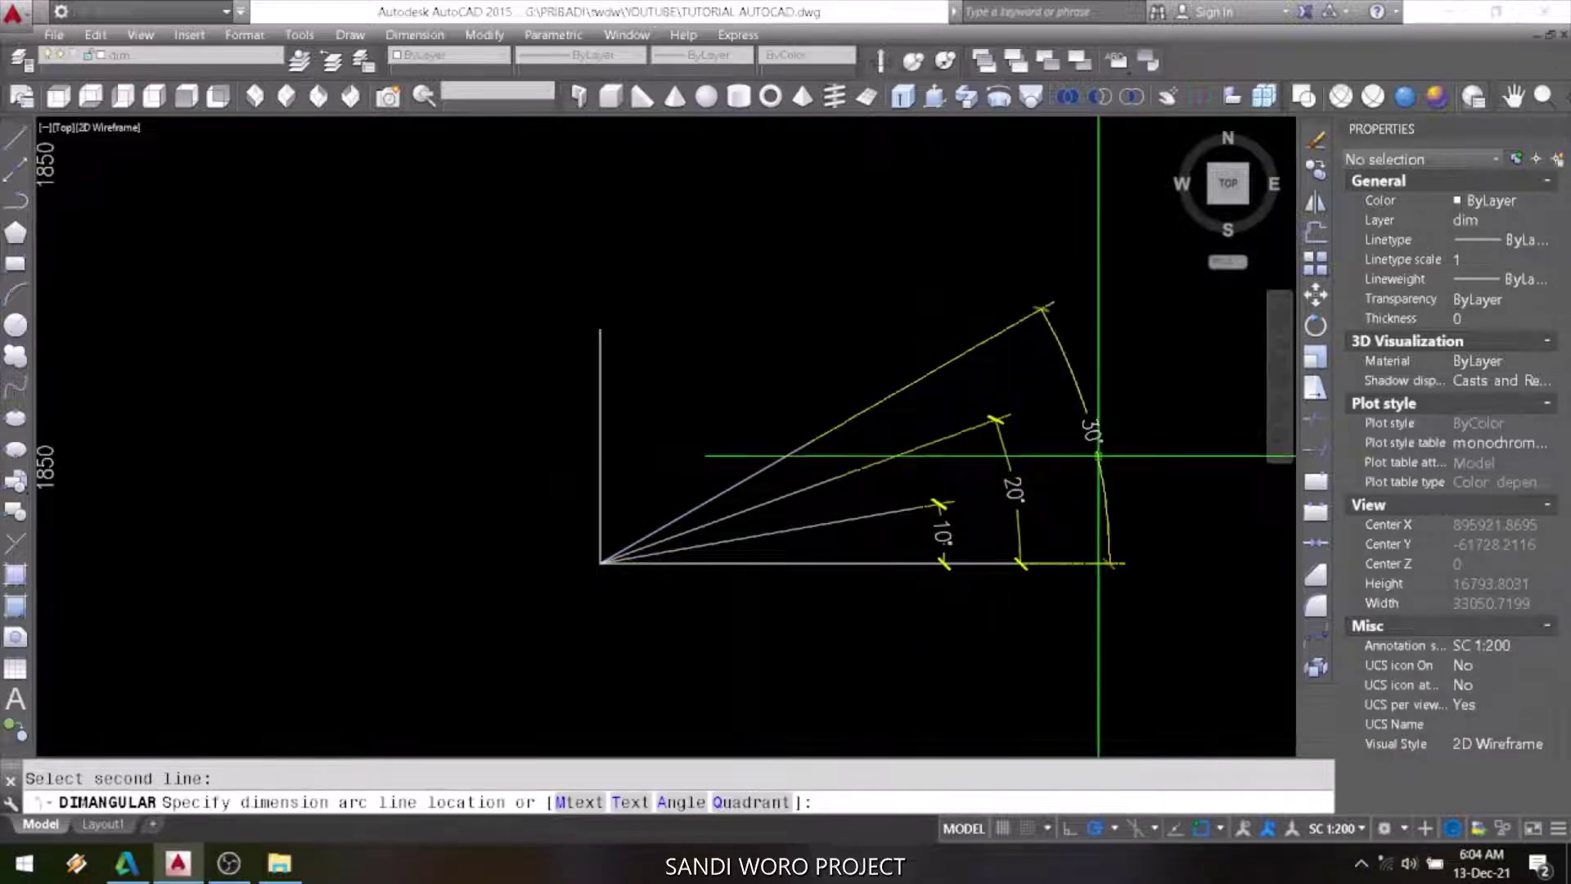
left_click(1100, 455)
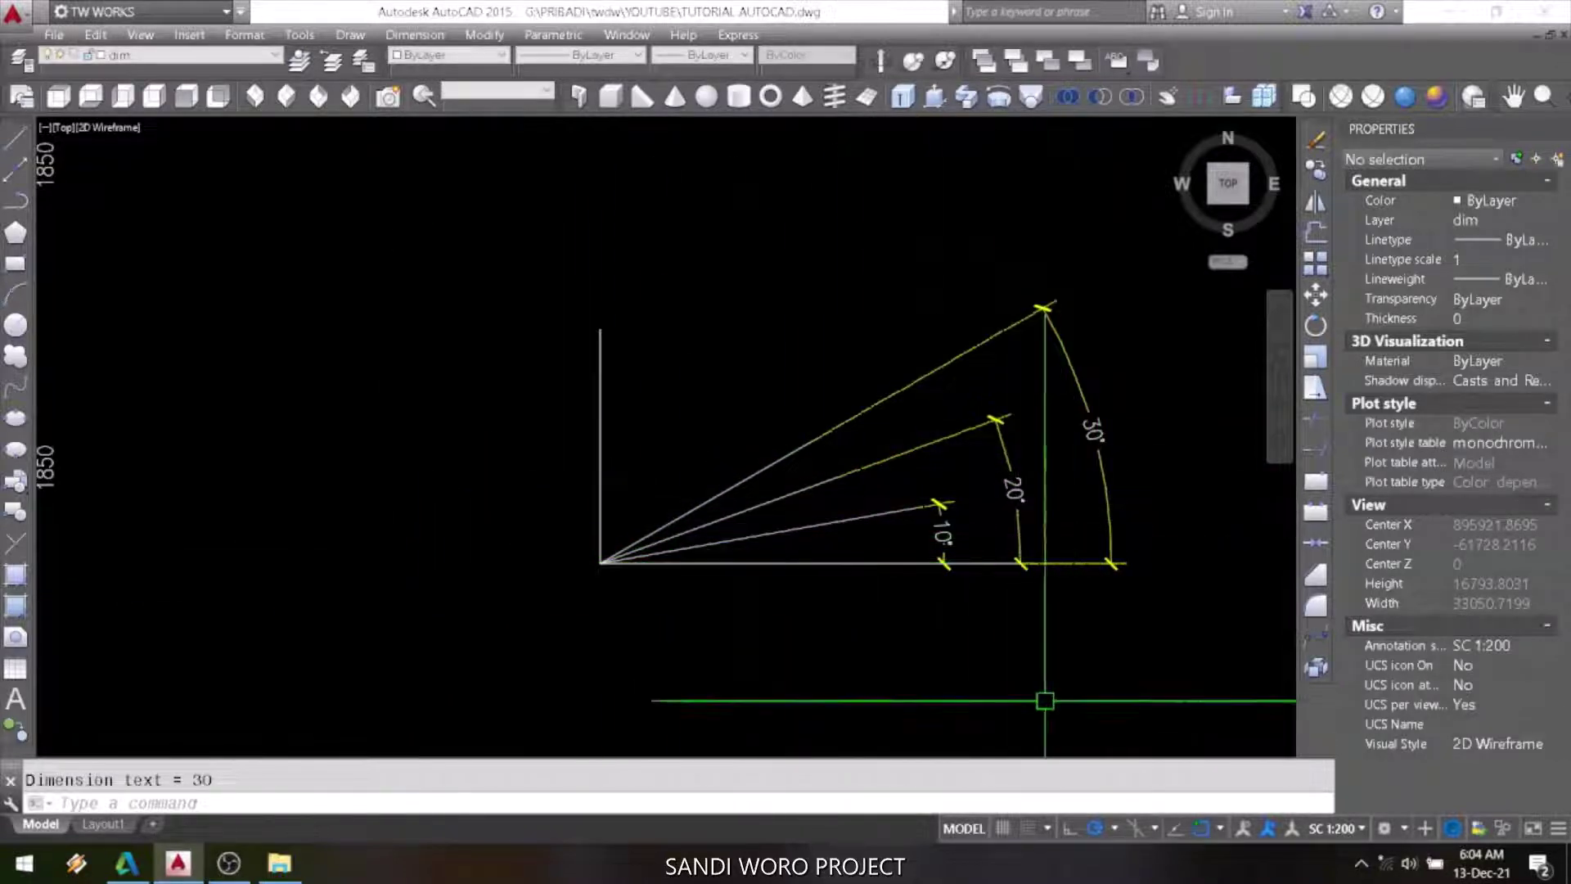
Delete both additional polar tracking angles in the drafting settings, turn additional angles off and accept the settings.
type("ds")
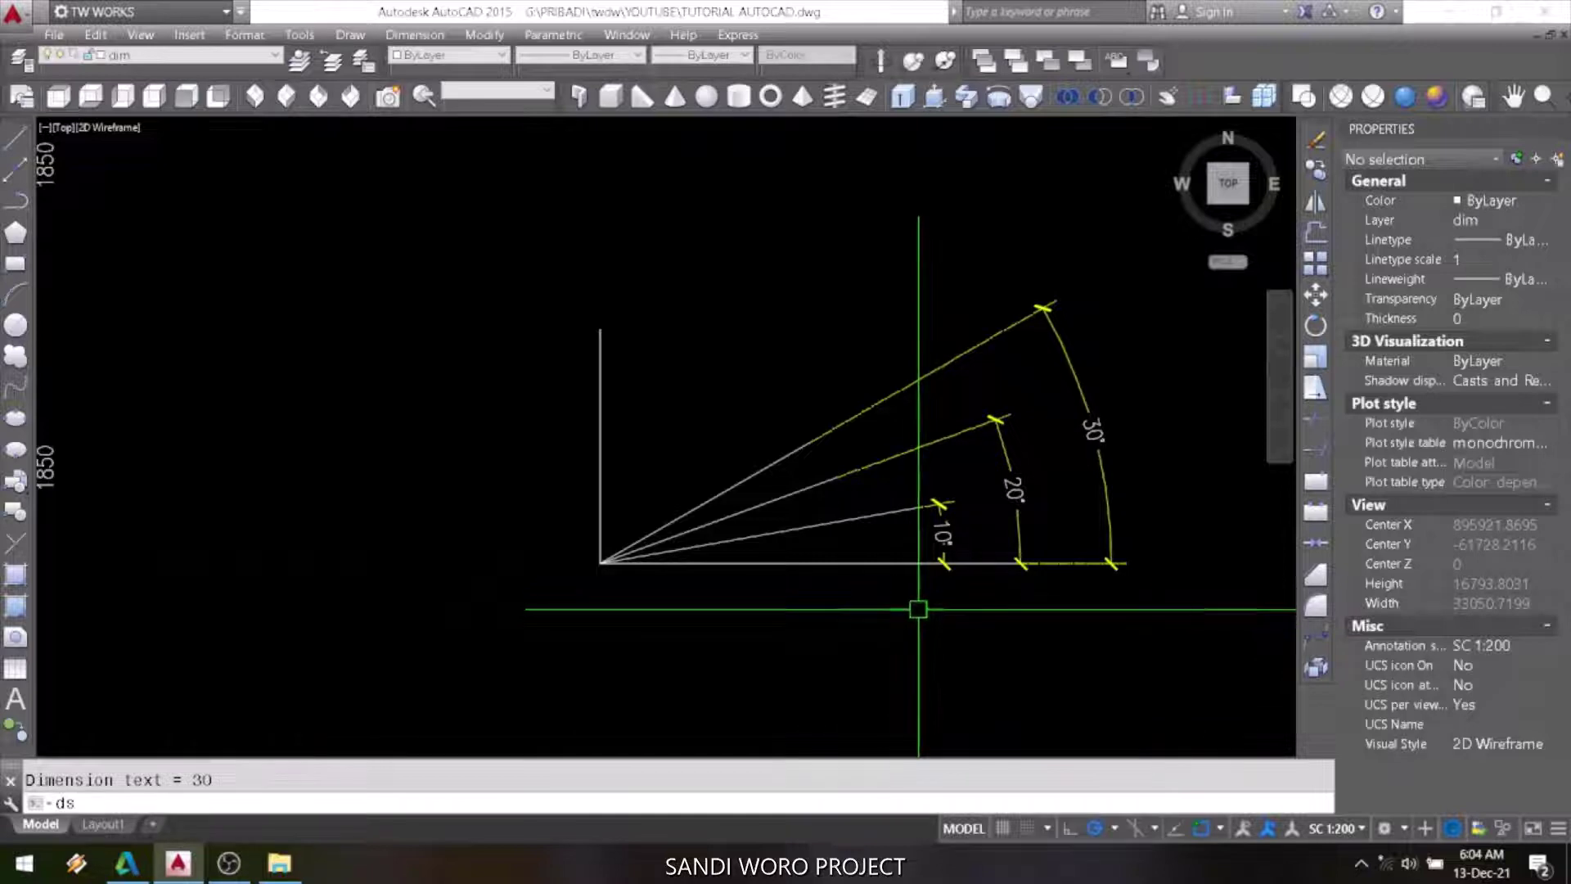
key("Return")
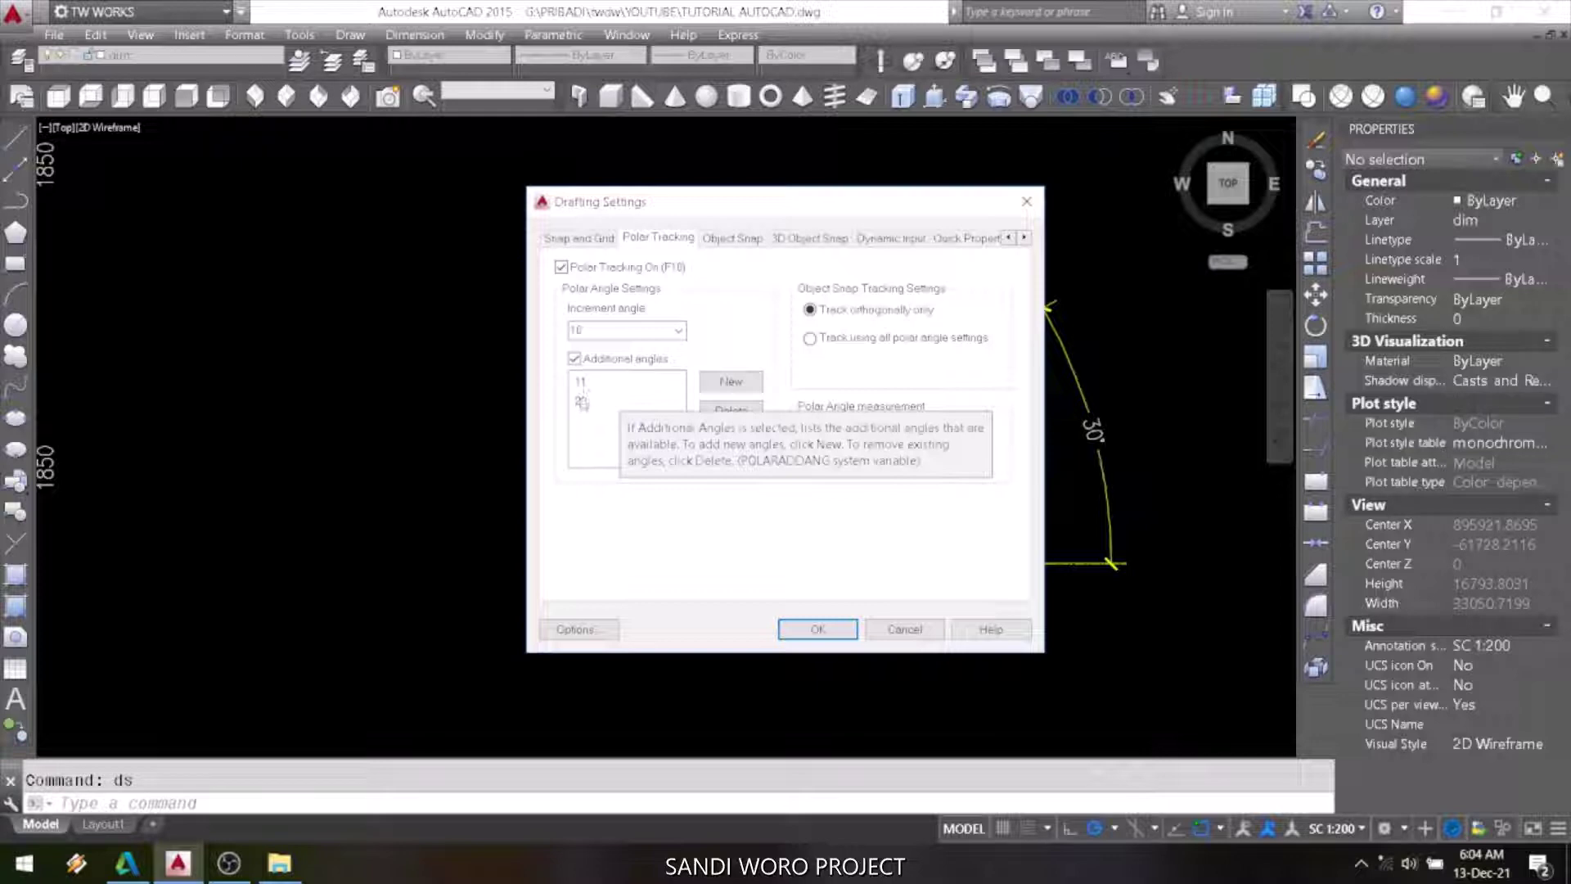
left_click(574, 359)
left_click(677, 332)
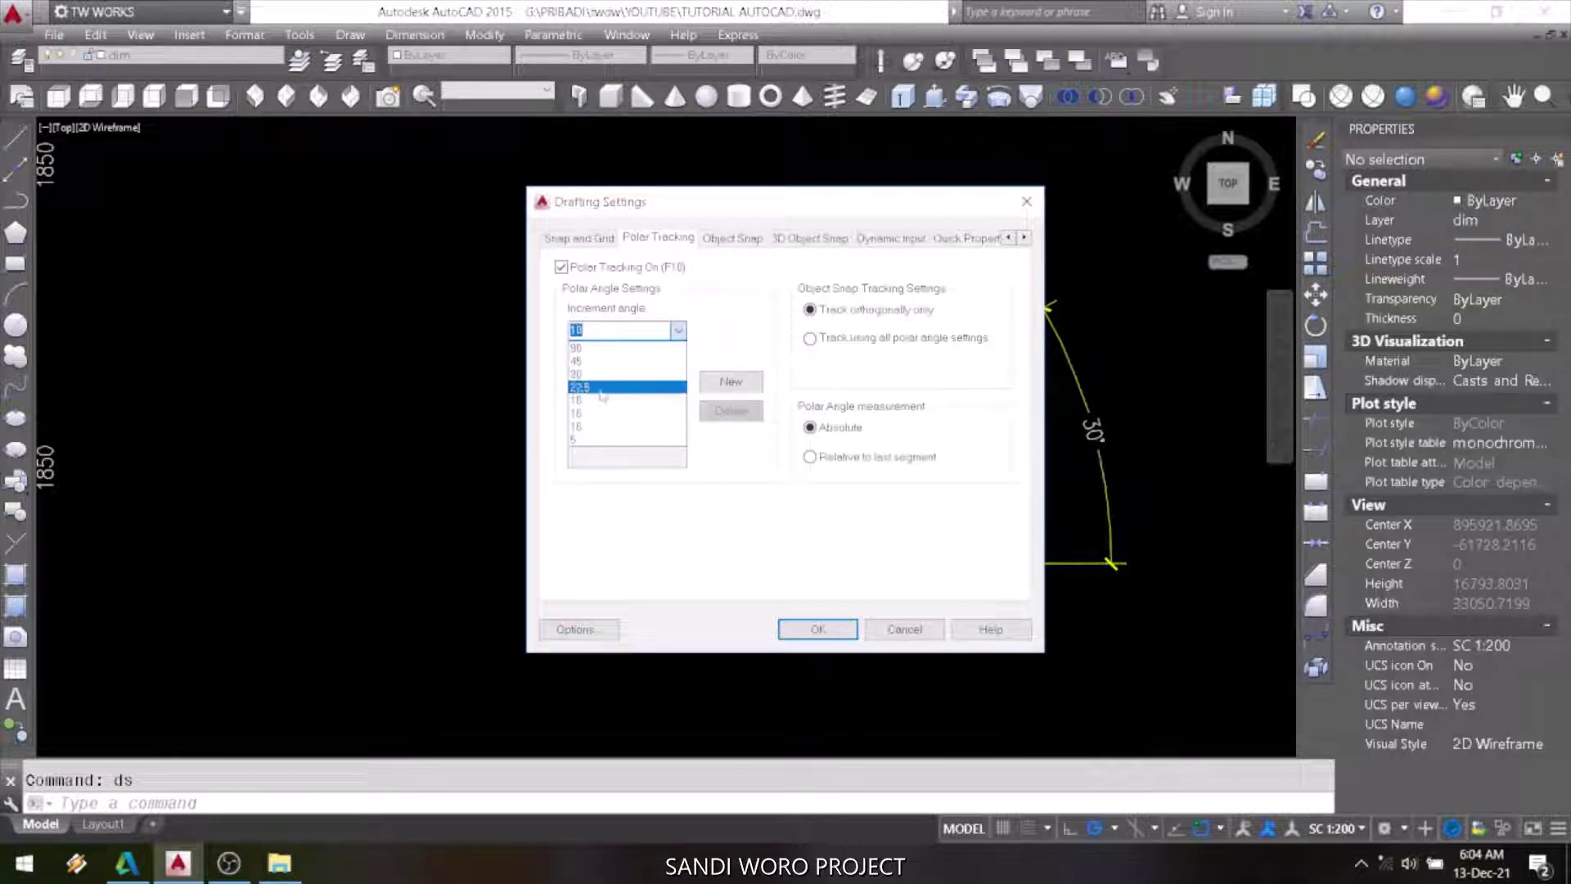
left_click(721, 344)
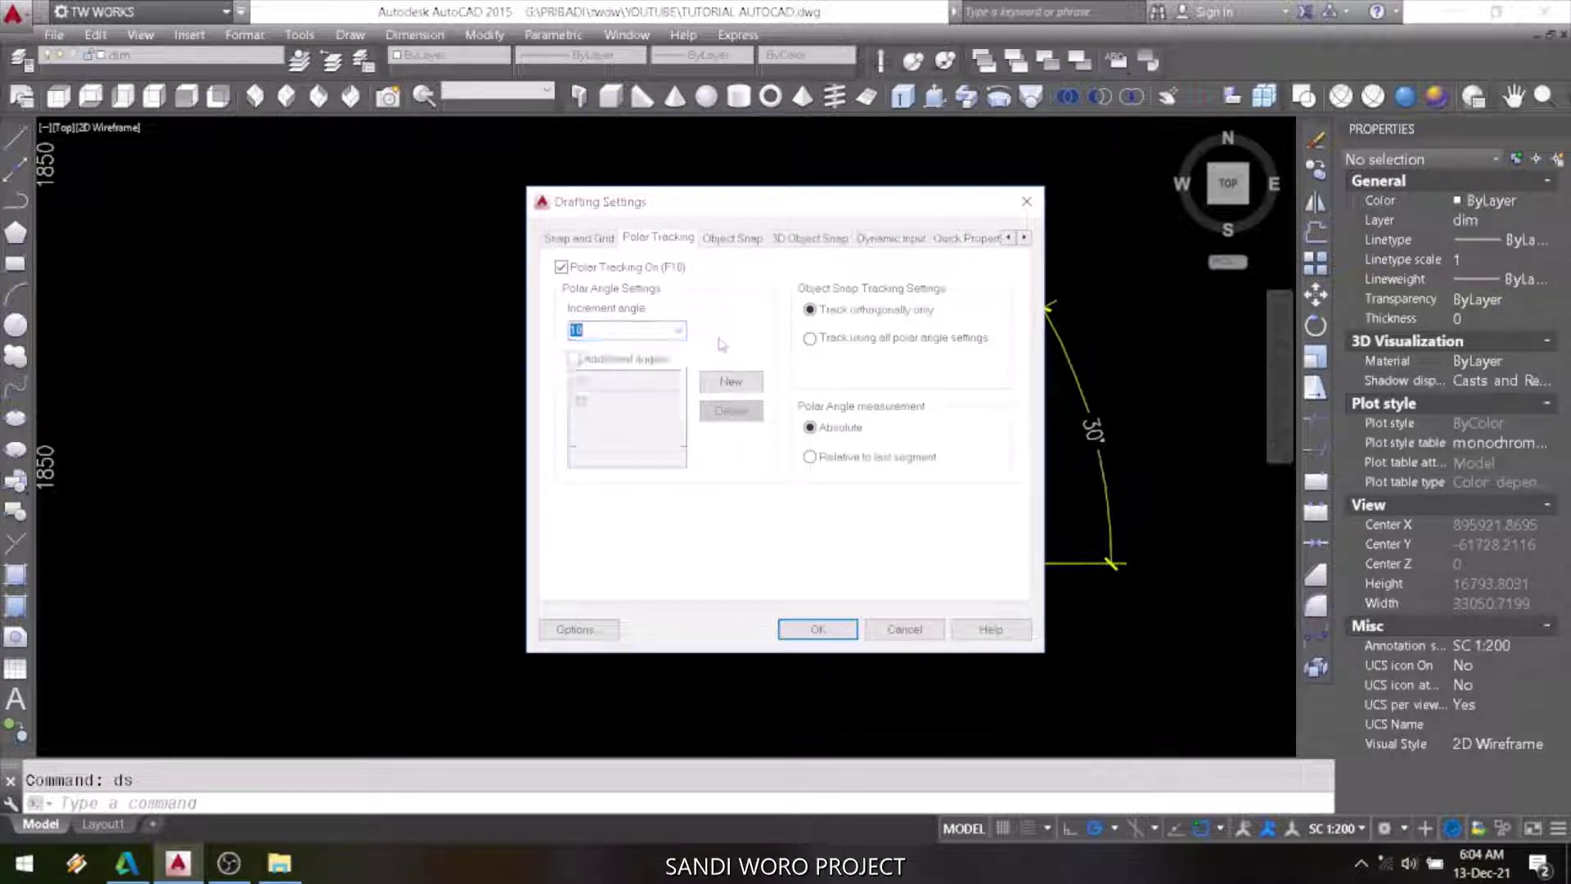
left_click(575, 360)
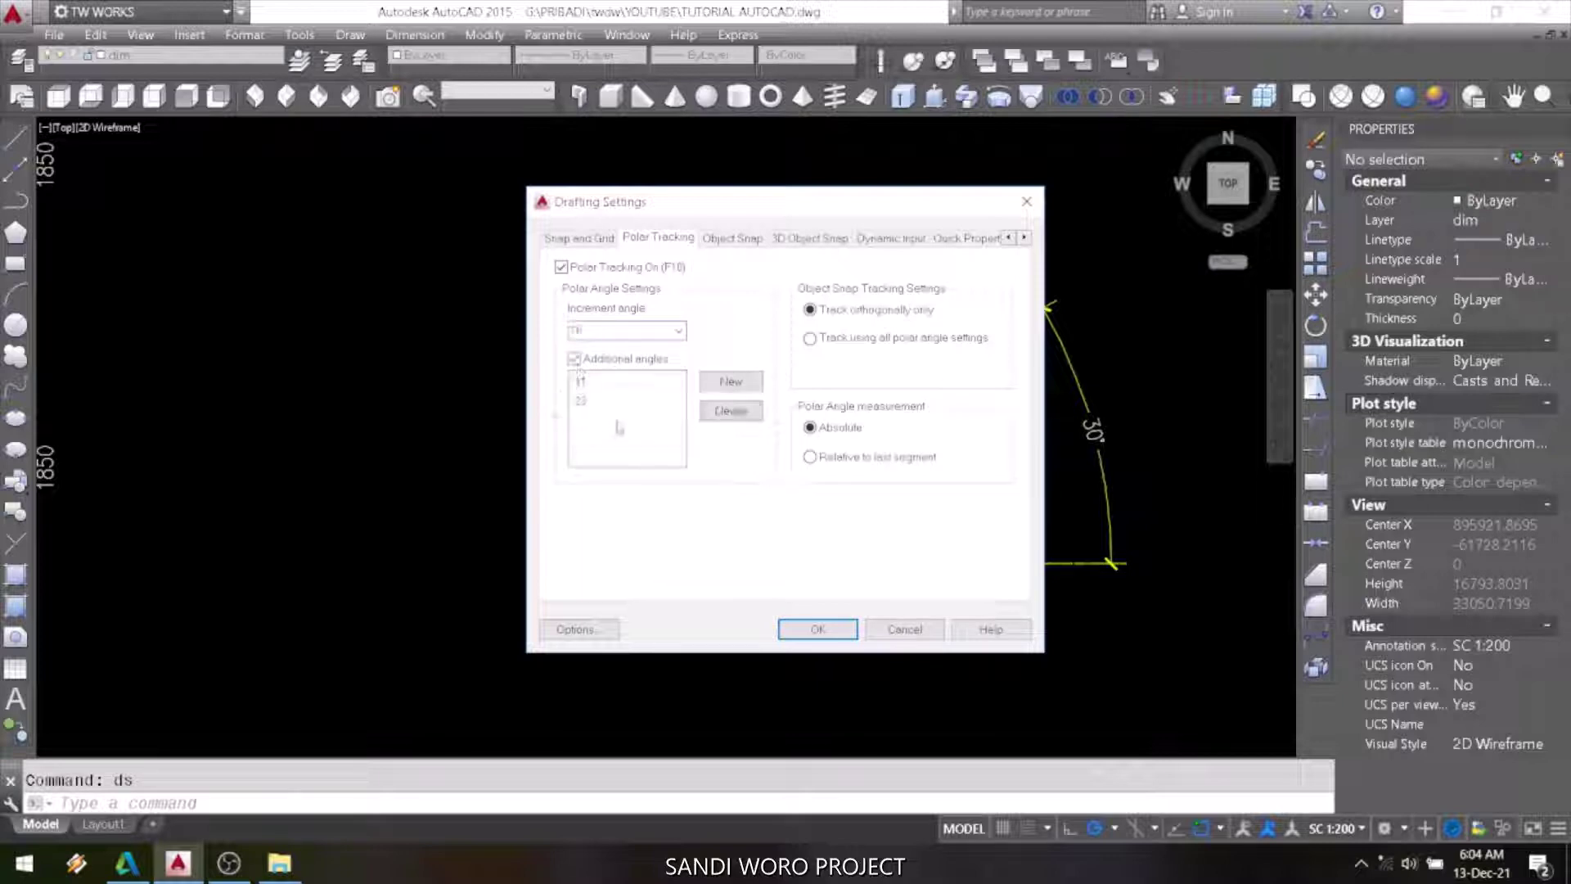
left_click(581, 400)
left_click(731, 410)
left_click(731, 412)
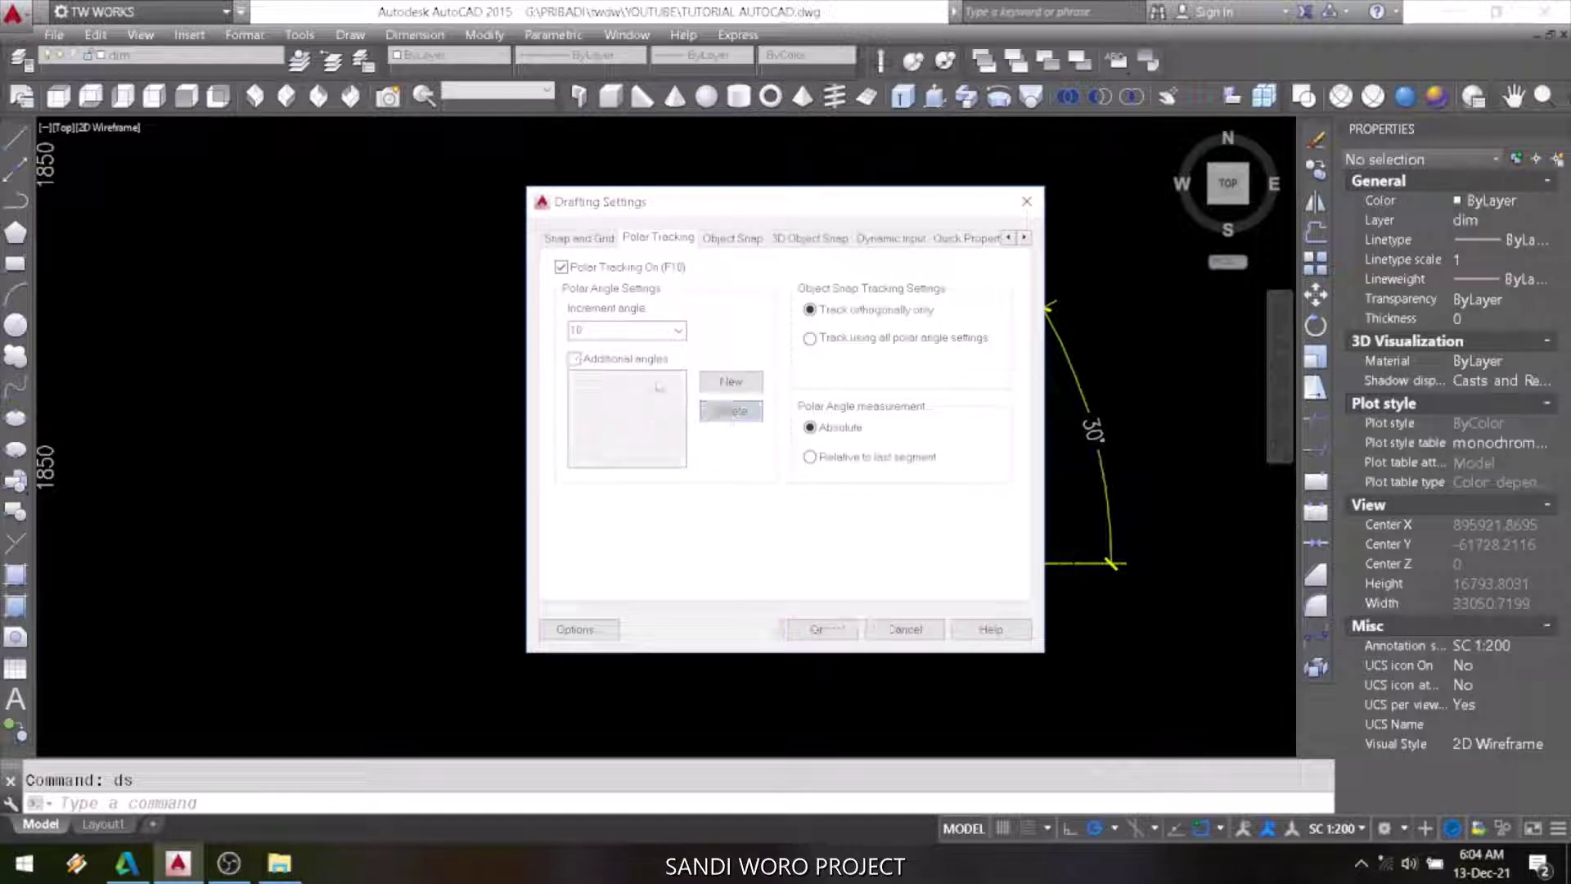
left_click(677, 331)
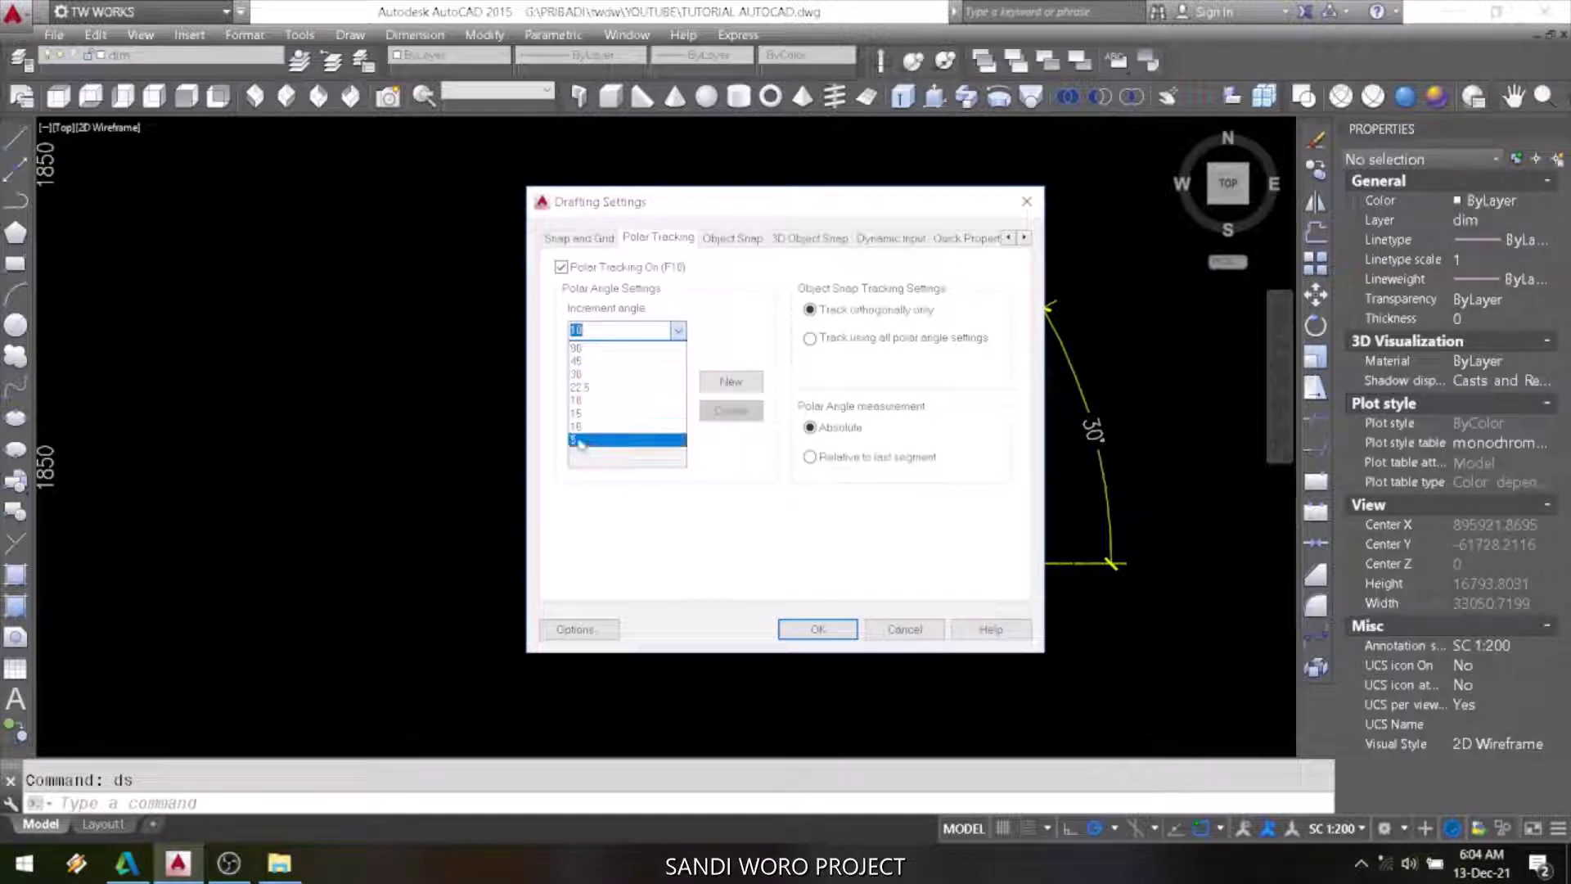
left_click(724, 342)
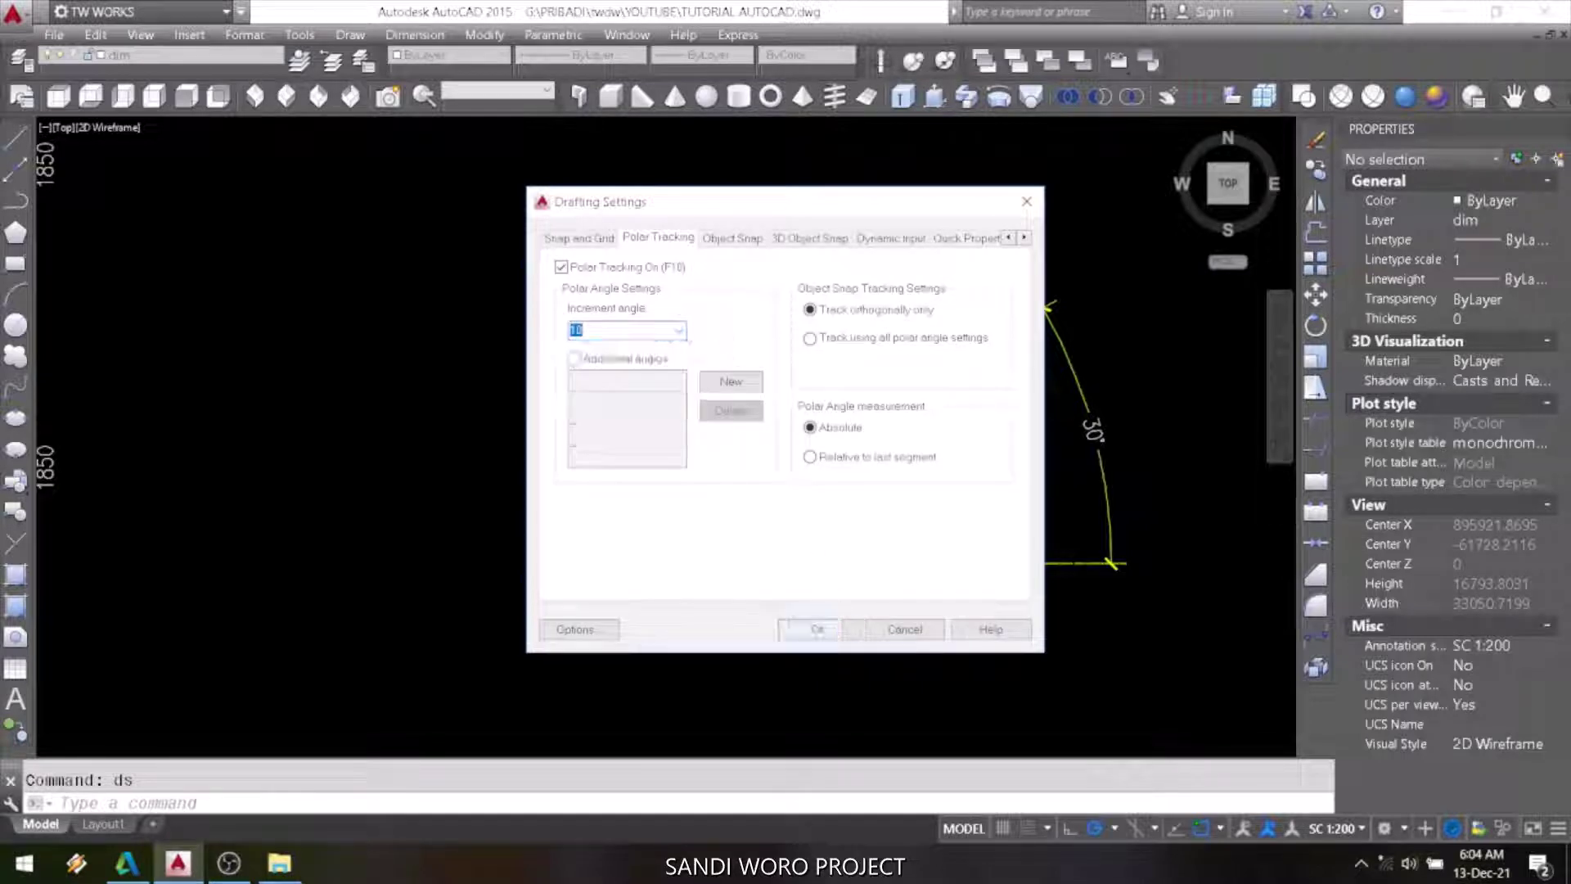
left_click(827, 629)
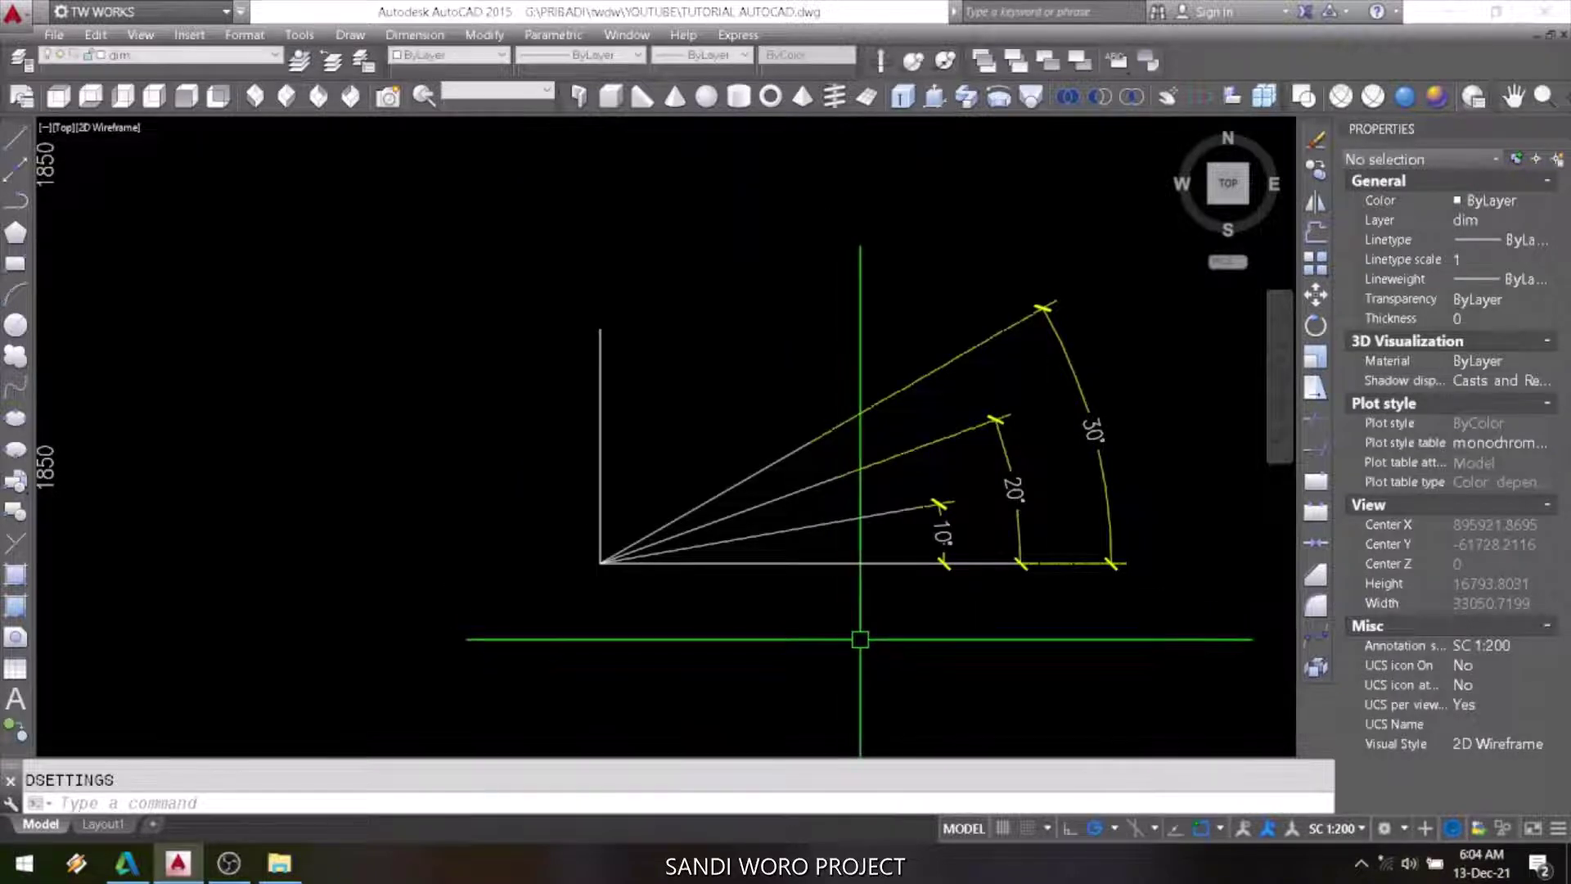
Switch polar tracking to the 30, 60, 90, 120 increments and erase the three sloped lines with their angular dimensions.
left_click(1117, 829)
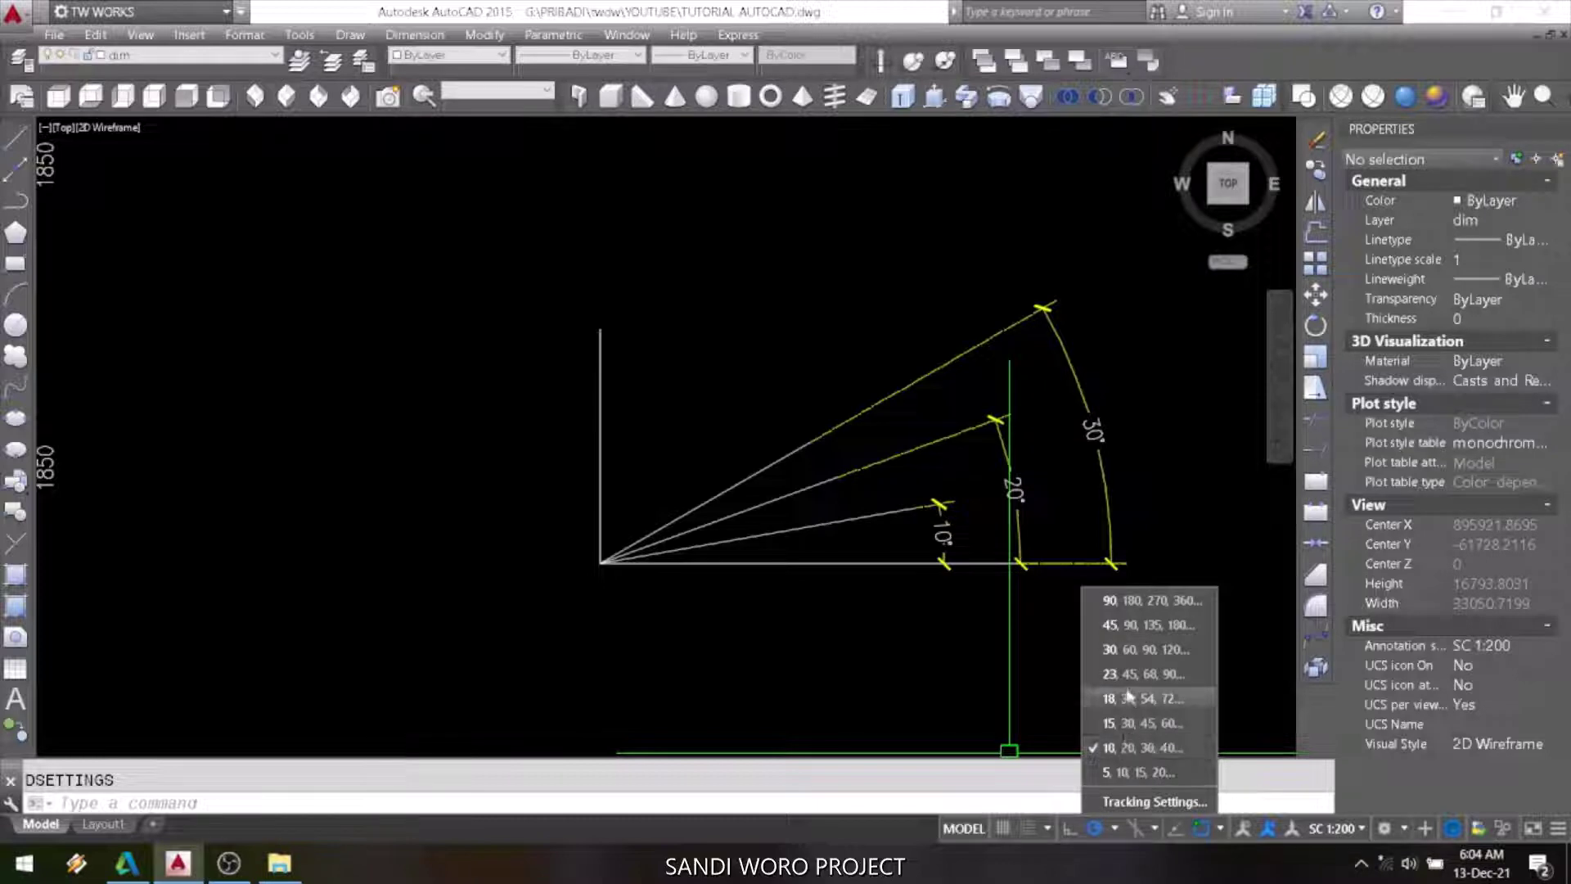
left_click(1133, 649)
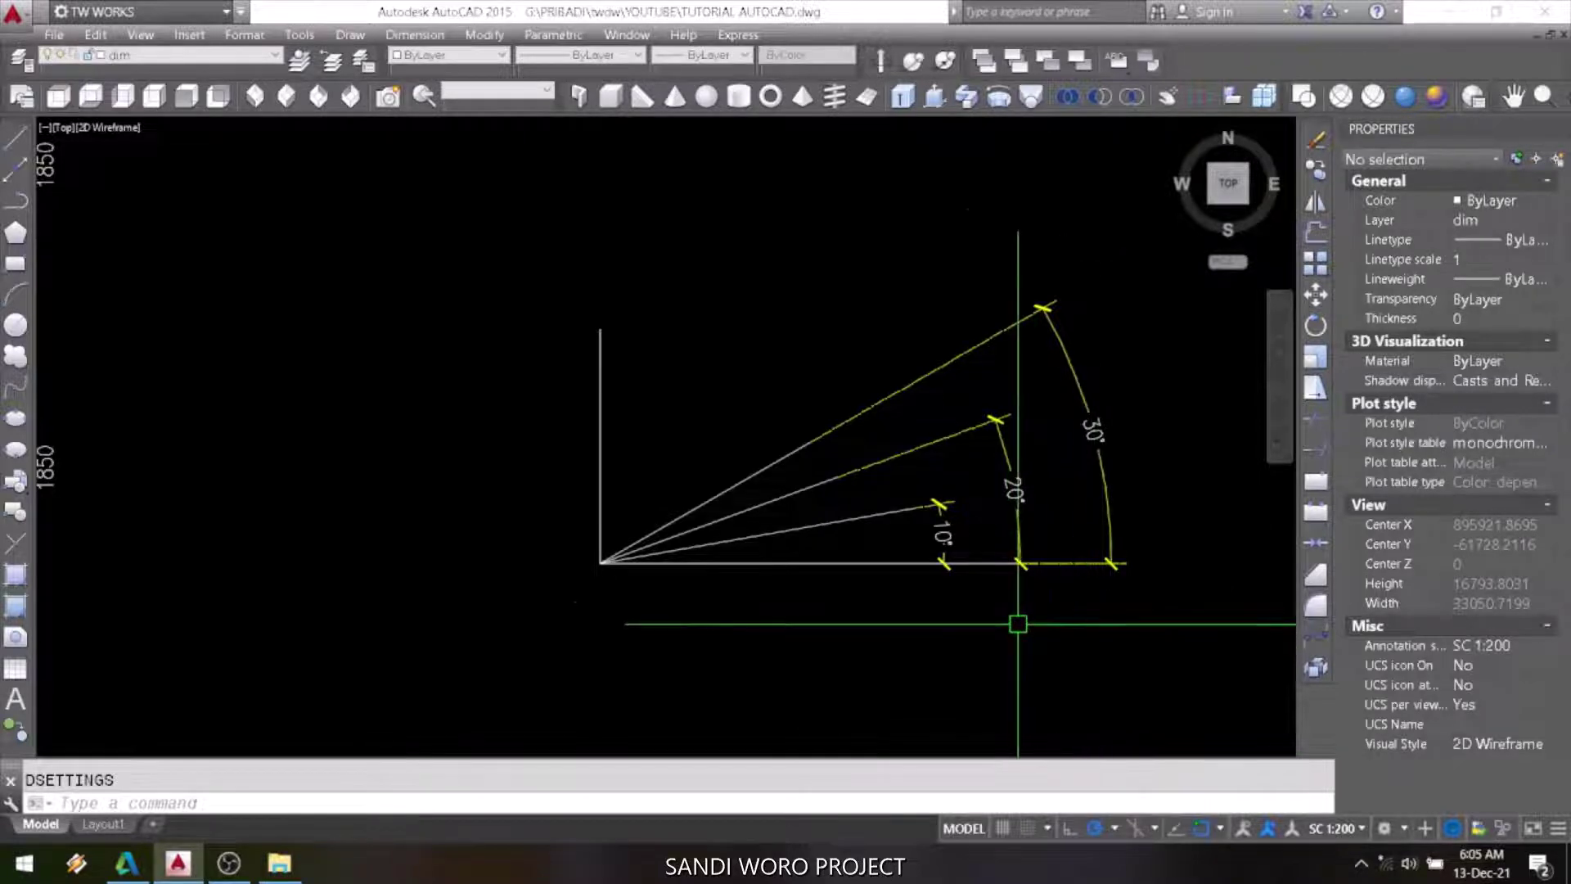
type("e")
key("Return")
left_click(1055, 256)
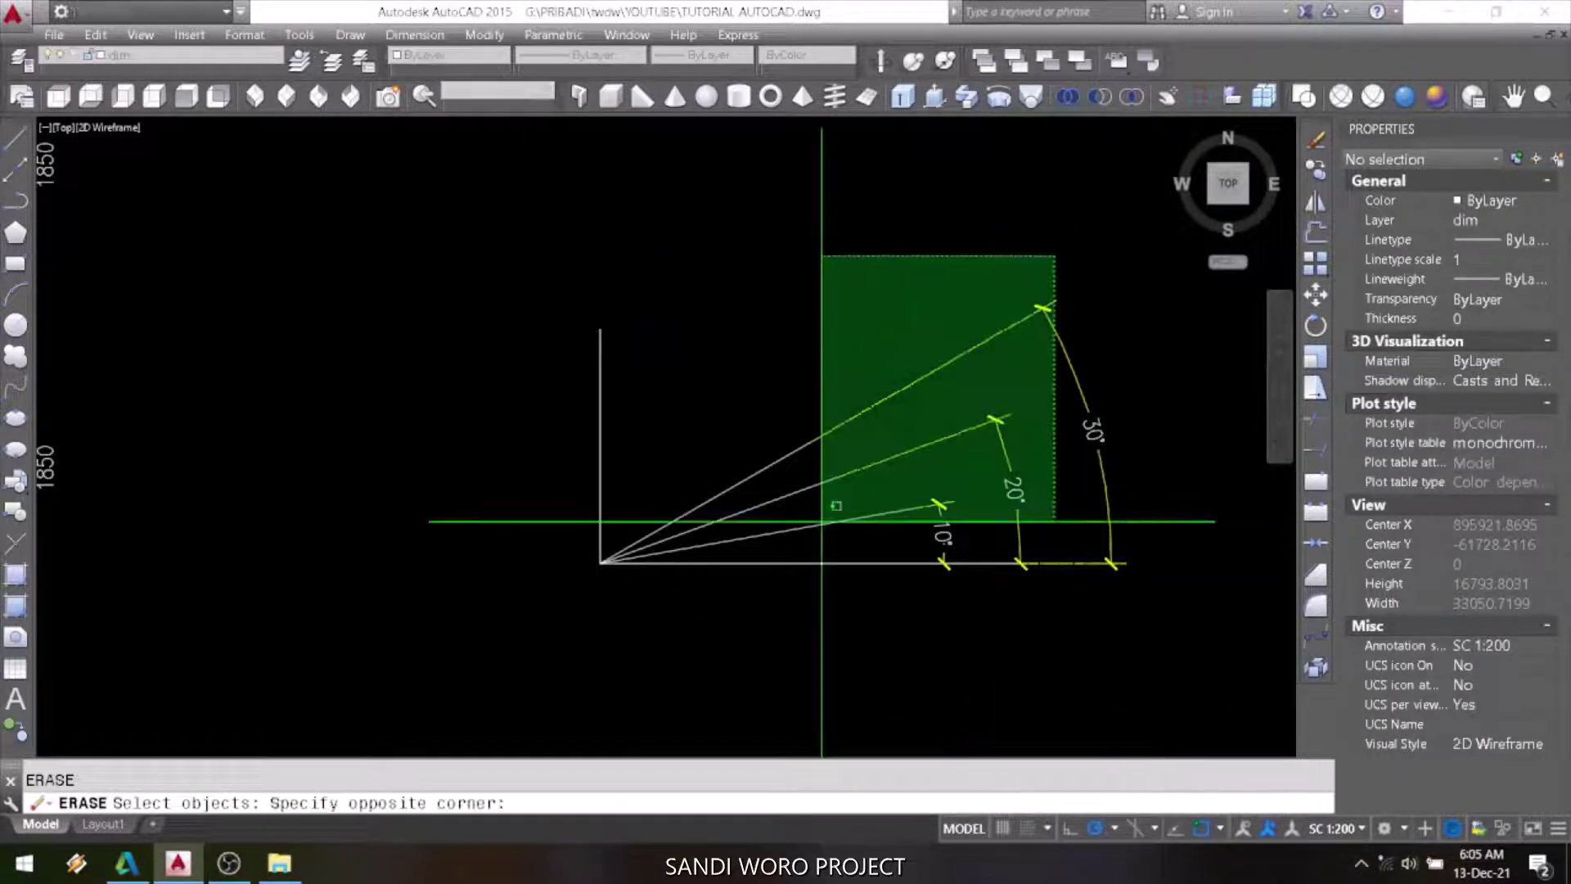
left_click(821, 522)
key("Return")
type("e")
key("Return")
left_click(806, 429)
left_click(820, 453)
key("Return")
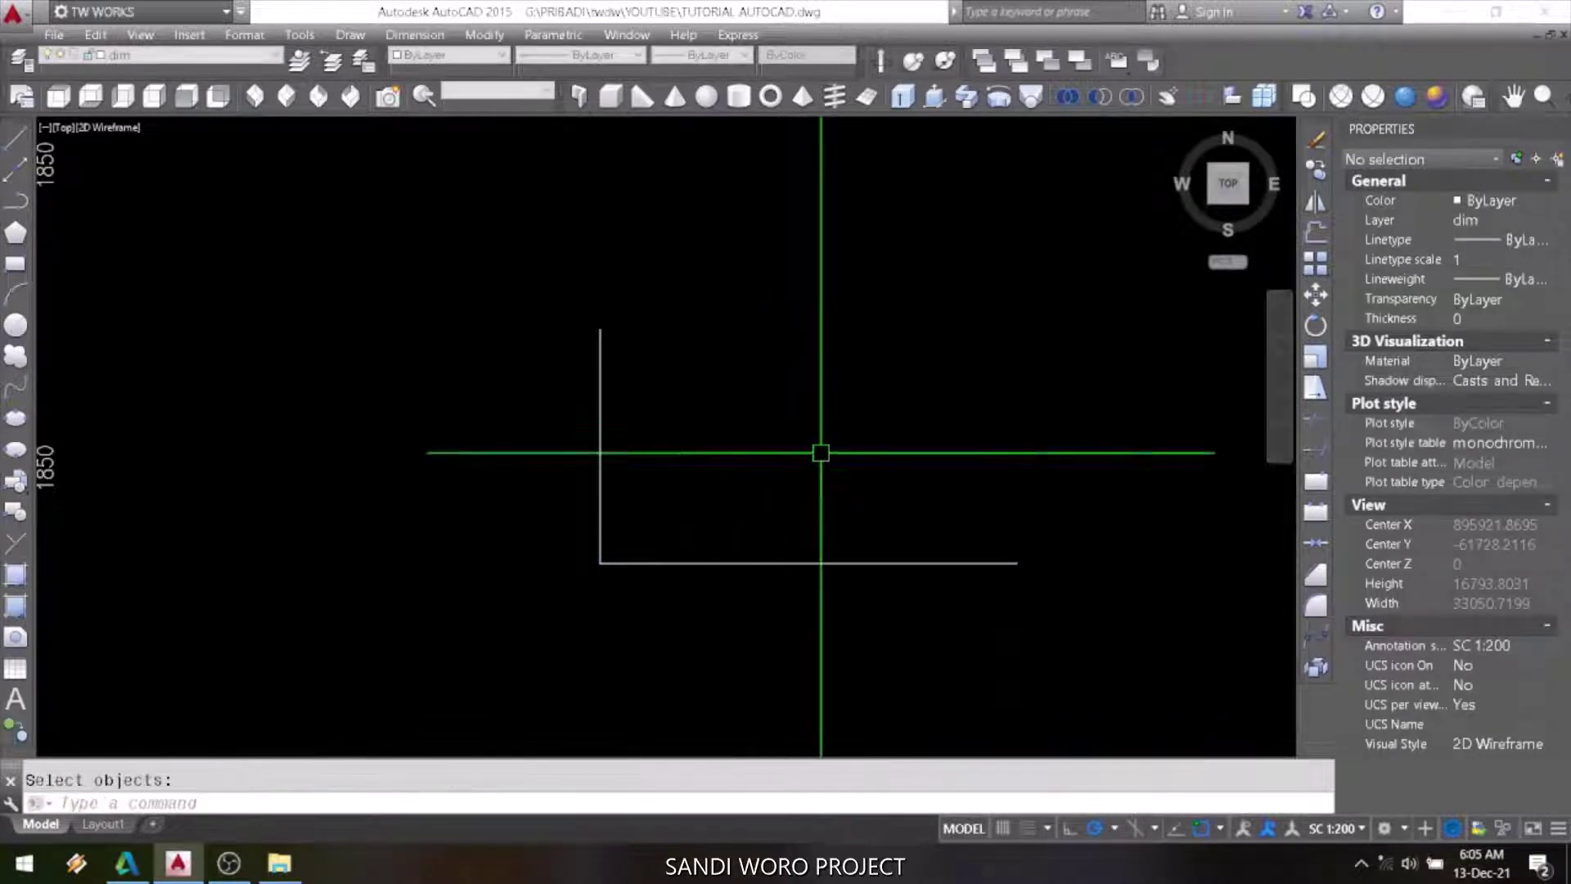
Draw two lines from the corner of the horizontal and vertical lines at the 30° and 60° polar tracking angles.
type("l")
key("Return")
left_click(600, 562)
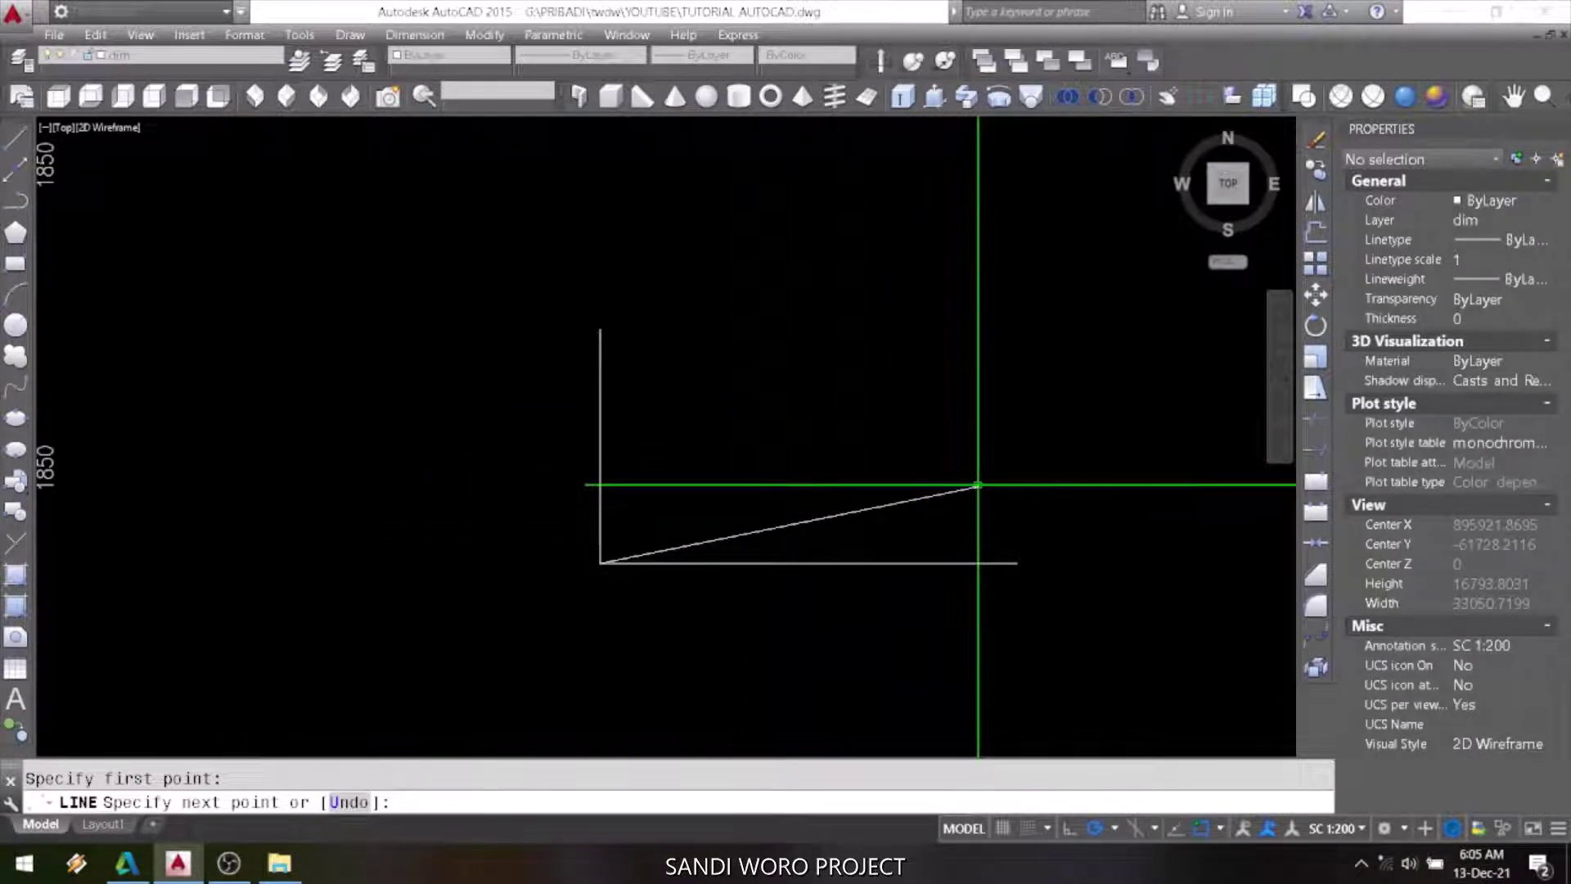
left_click(919, 381)
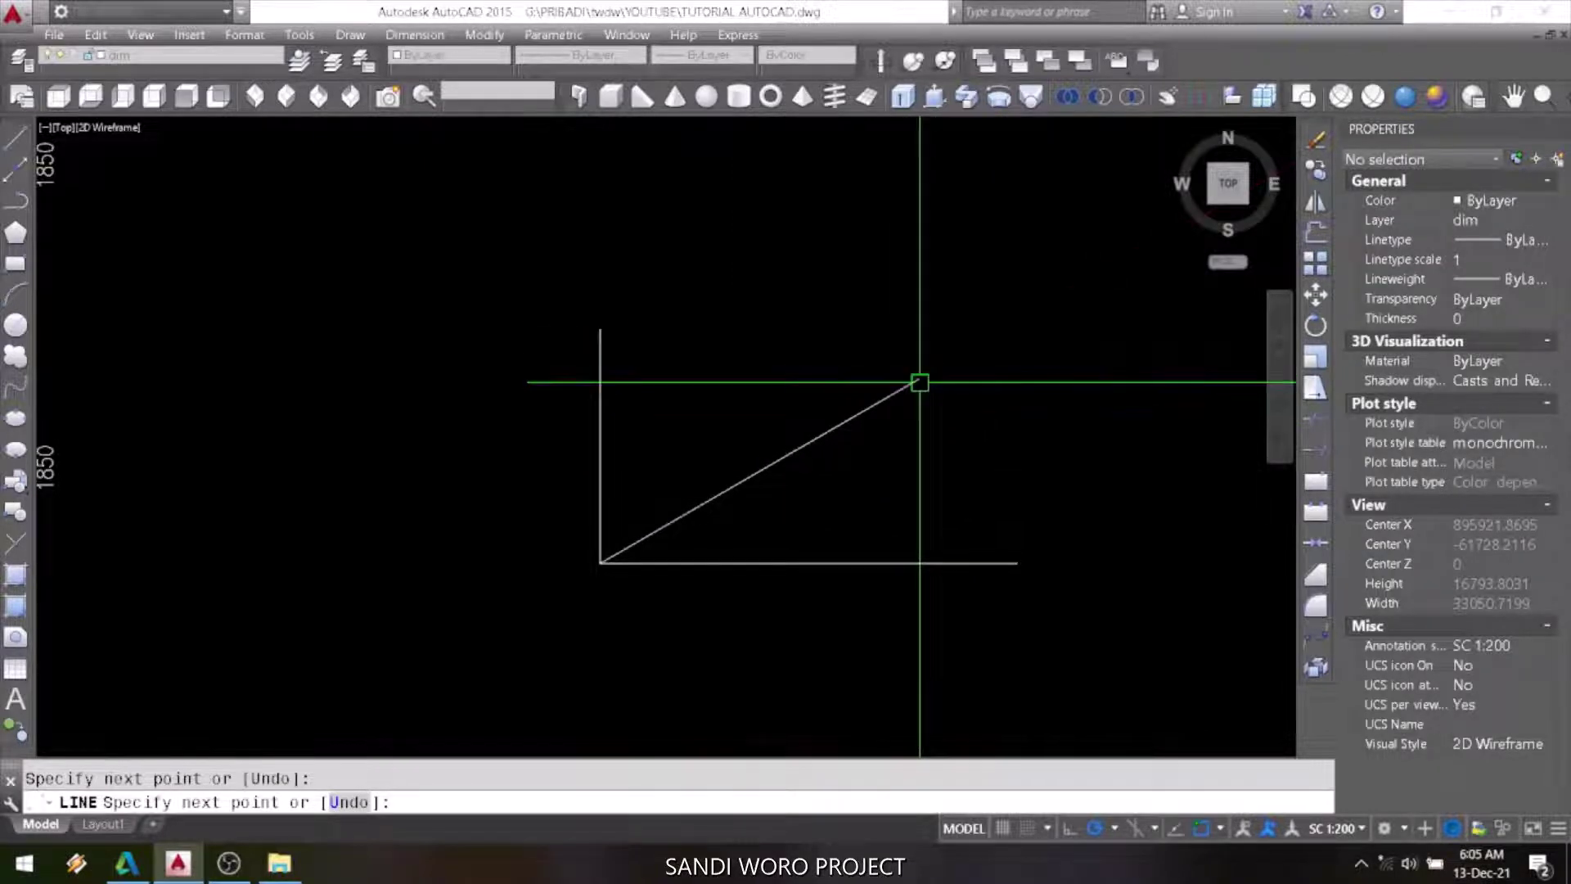
key("Return")
key("Return")
left_click(601, 562)
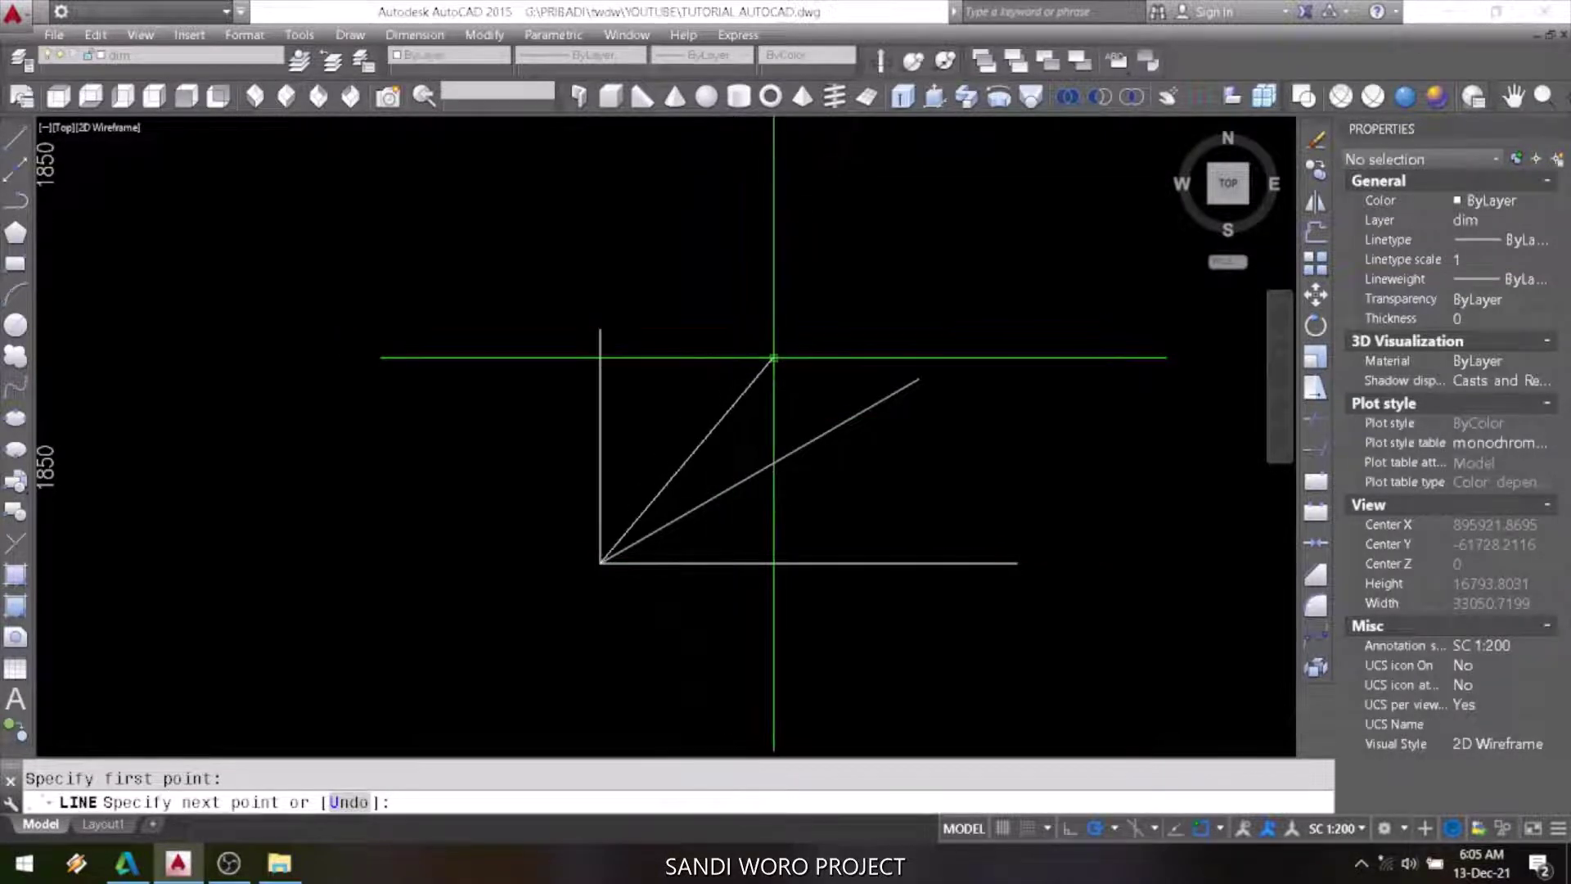
left_click(714, 364)
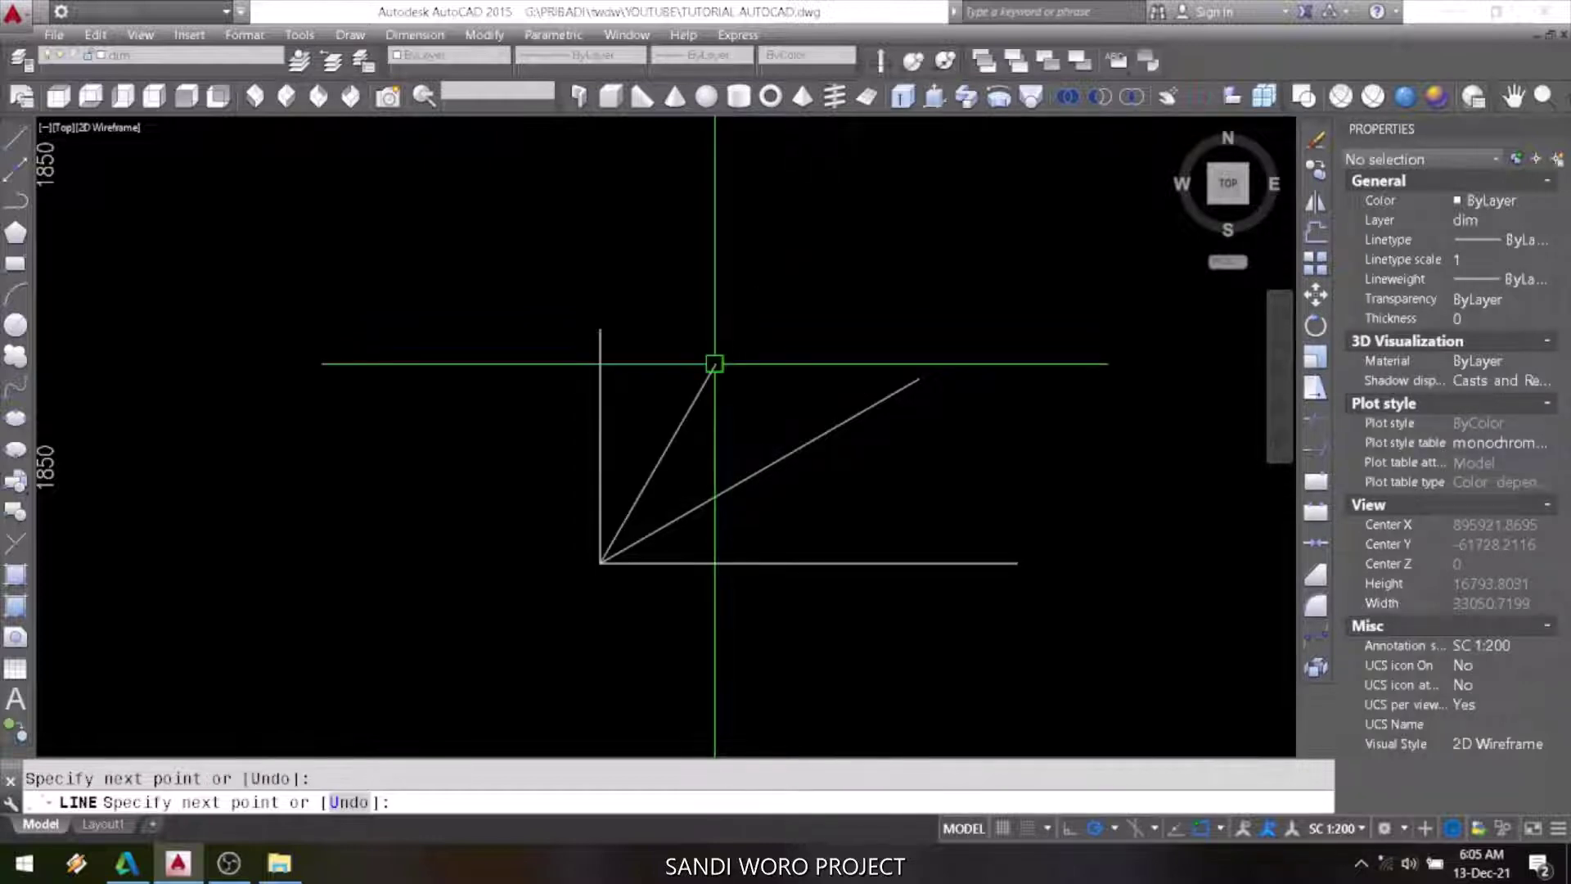
key("Return")
Add angular dimensions from the horizontal line to the lower and upper sloped lines, placing the second farther out.
left_click(414, 35)
left_click(413, 235)
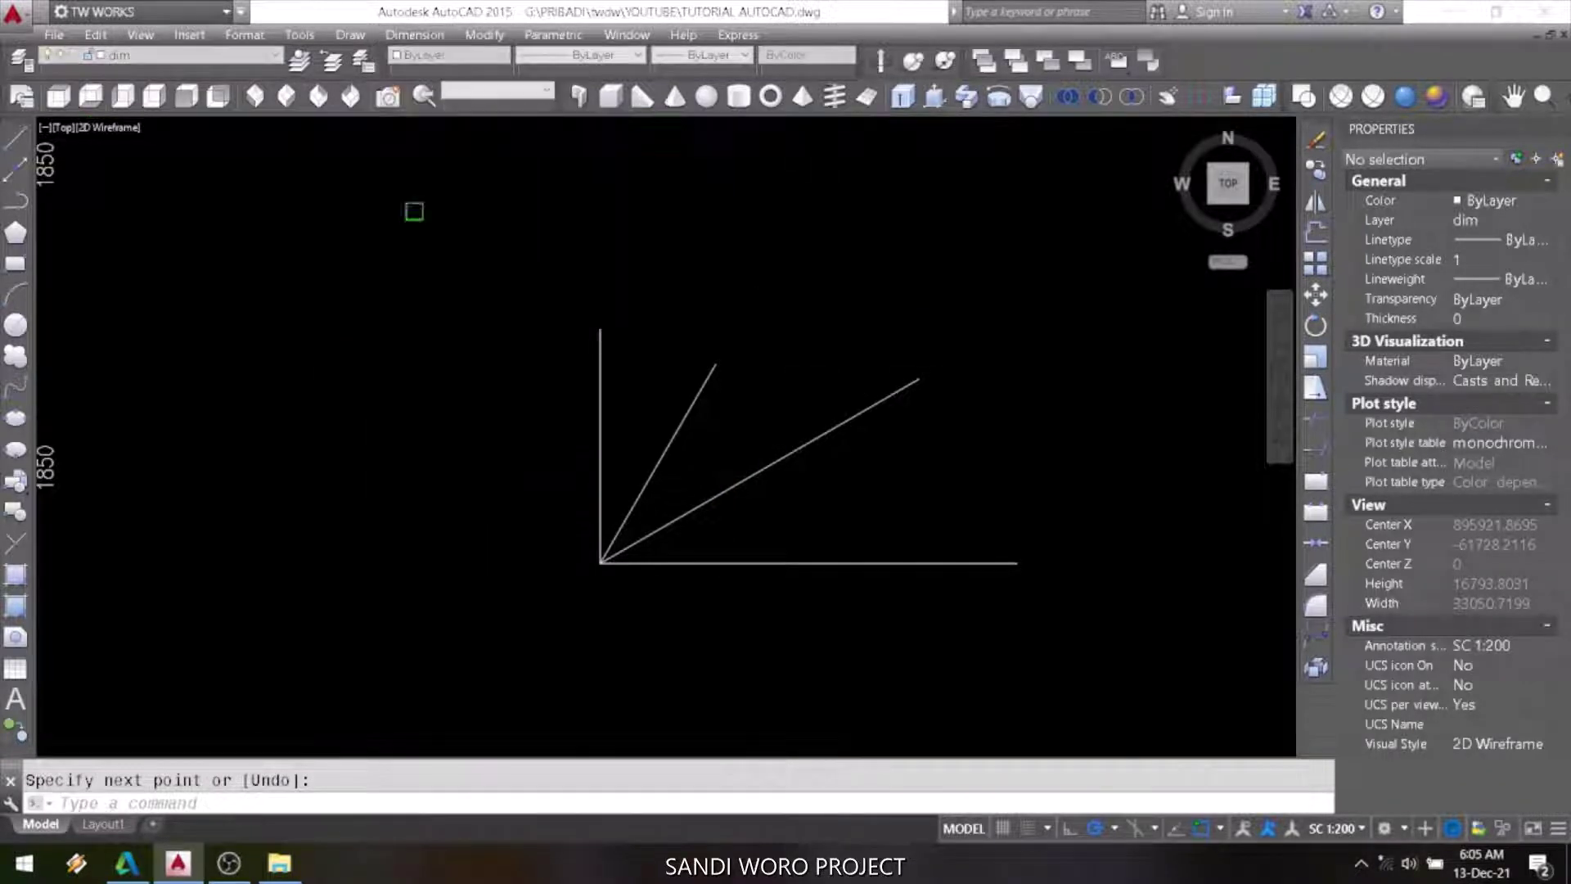
left_click(712, 562)
left_click(724, 496)
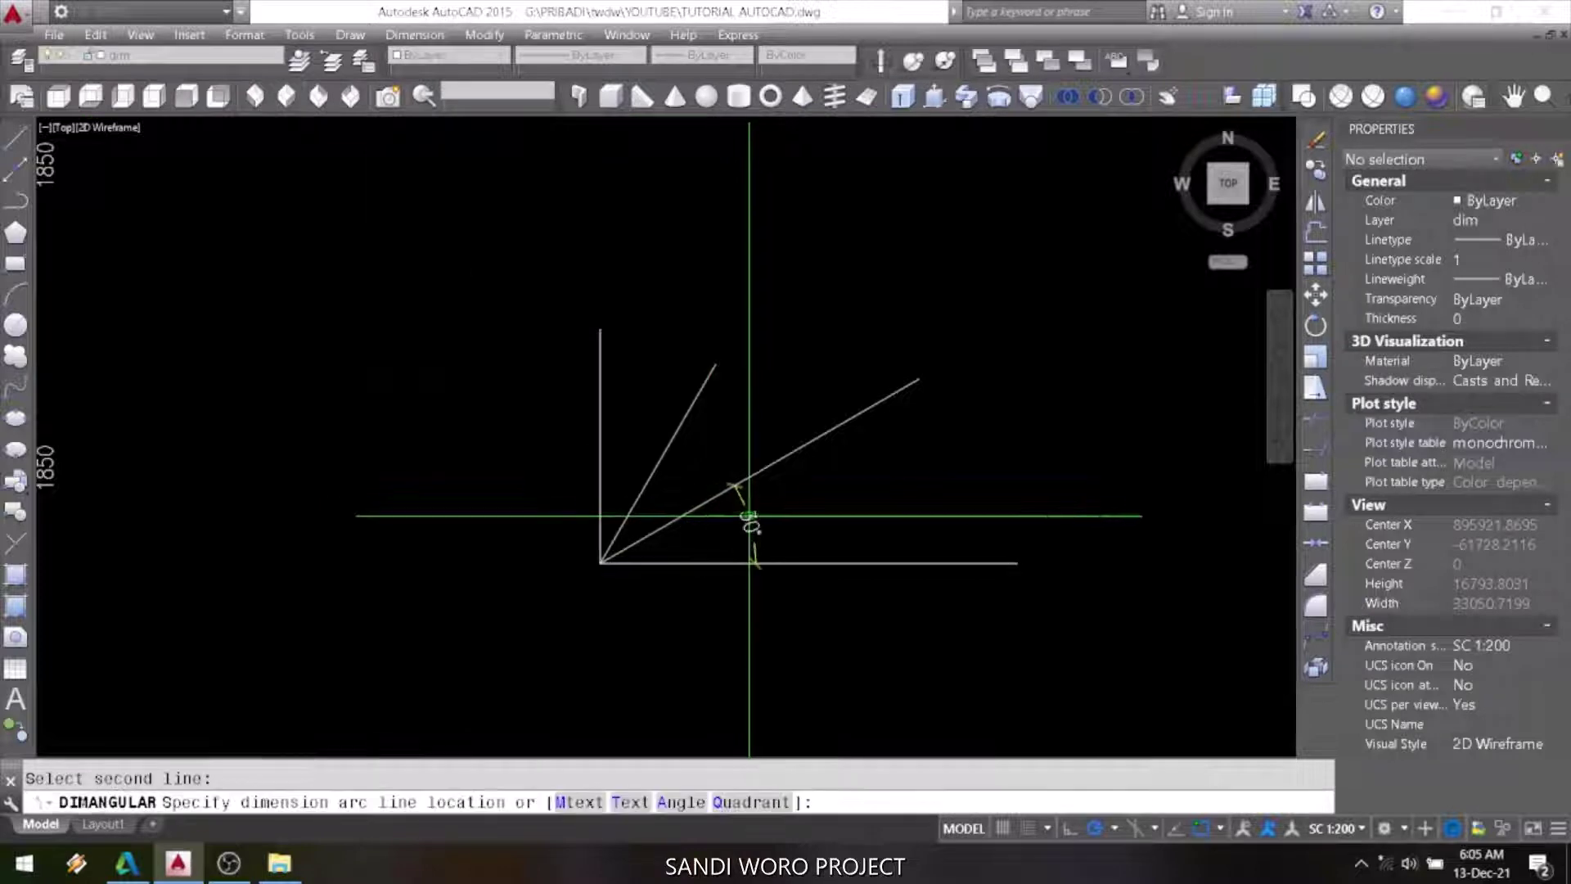
left_click(775, 525)
key("Return")
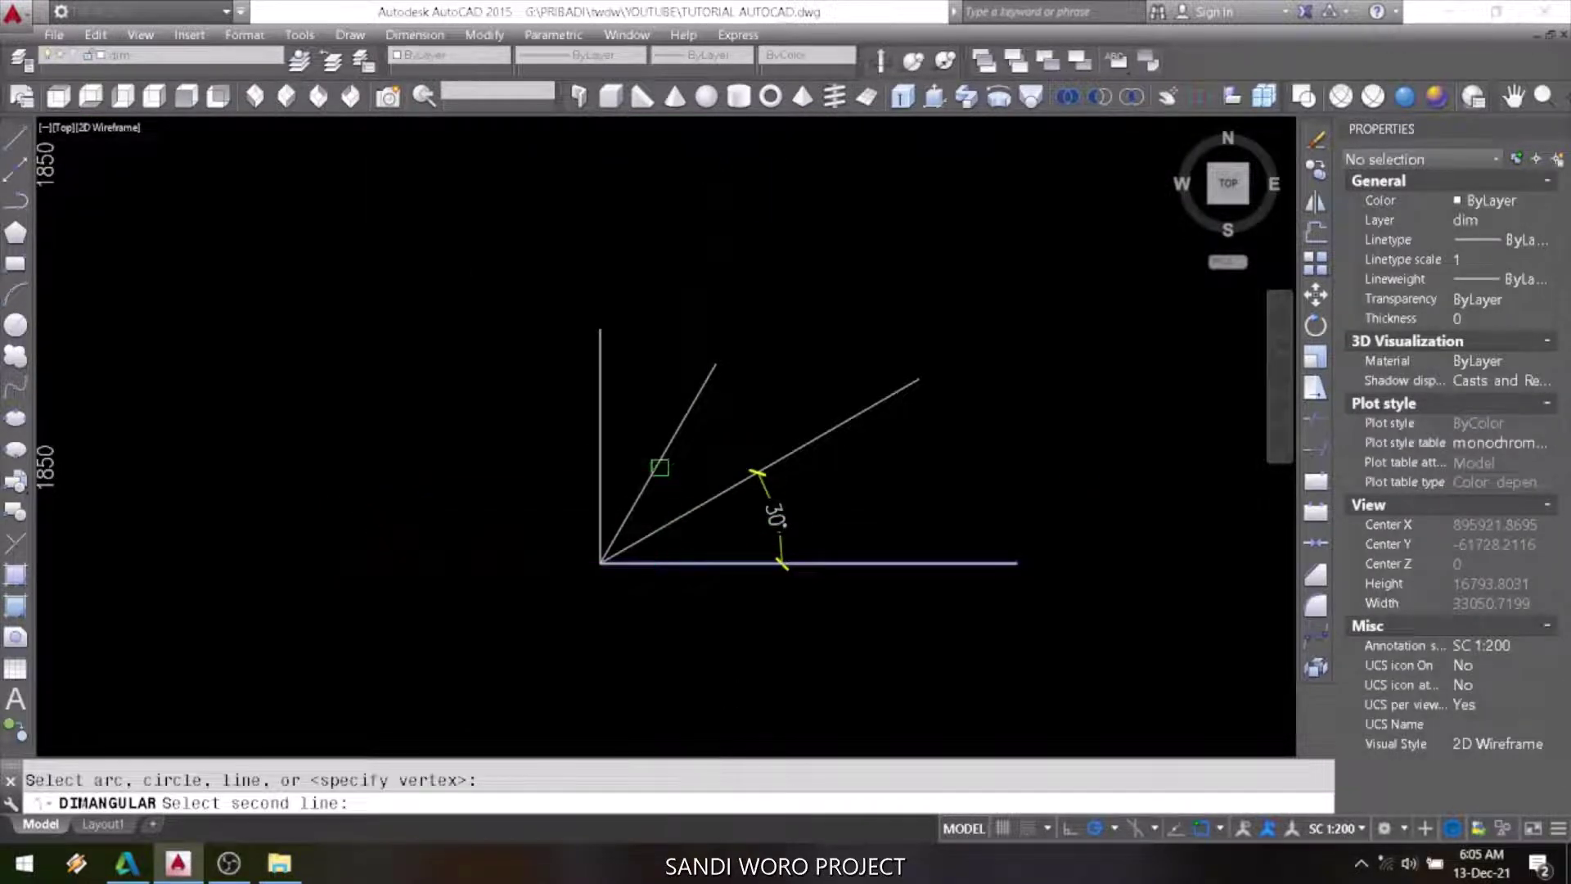
left_click(659, 467)
left_click(814, 397)
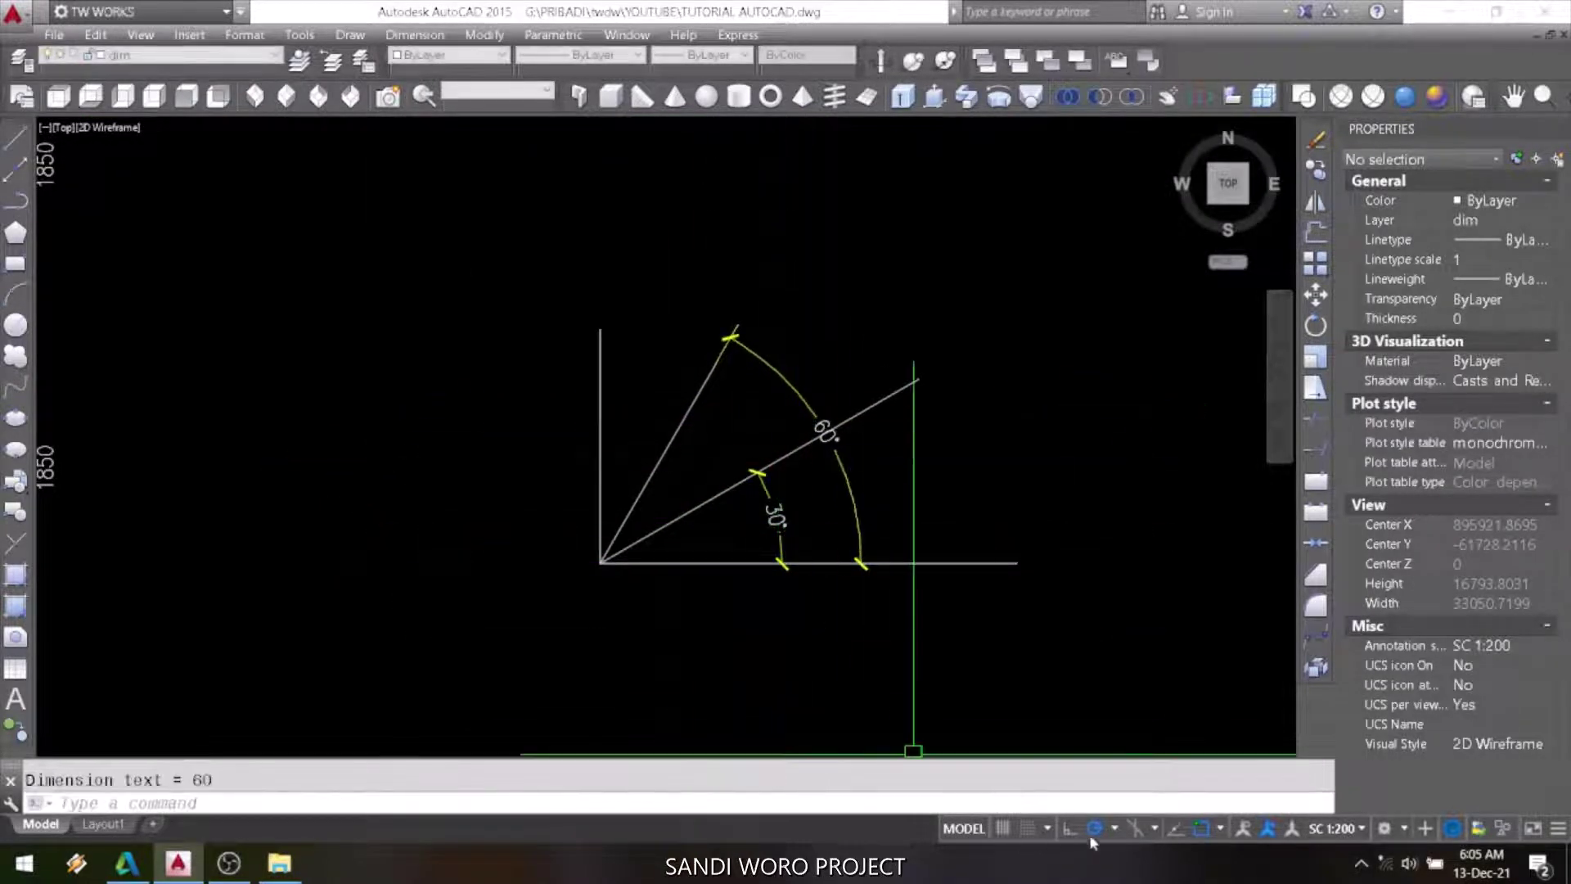
Switch polar tracking to the 18, 36, 54, 72 increments and erase both sloped lines with their angular dimensions.
left_click(1116, 830)
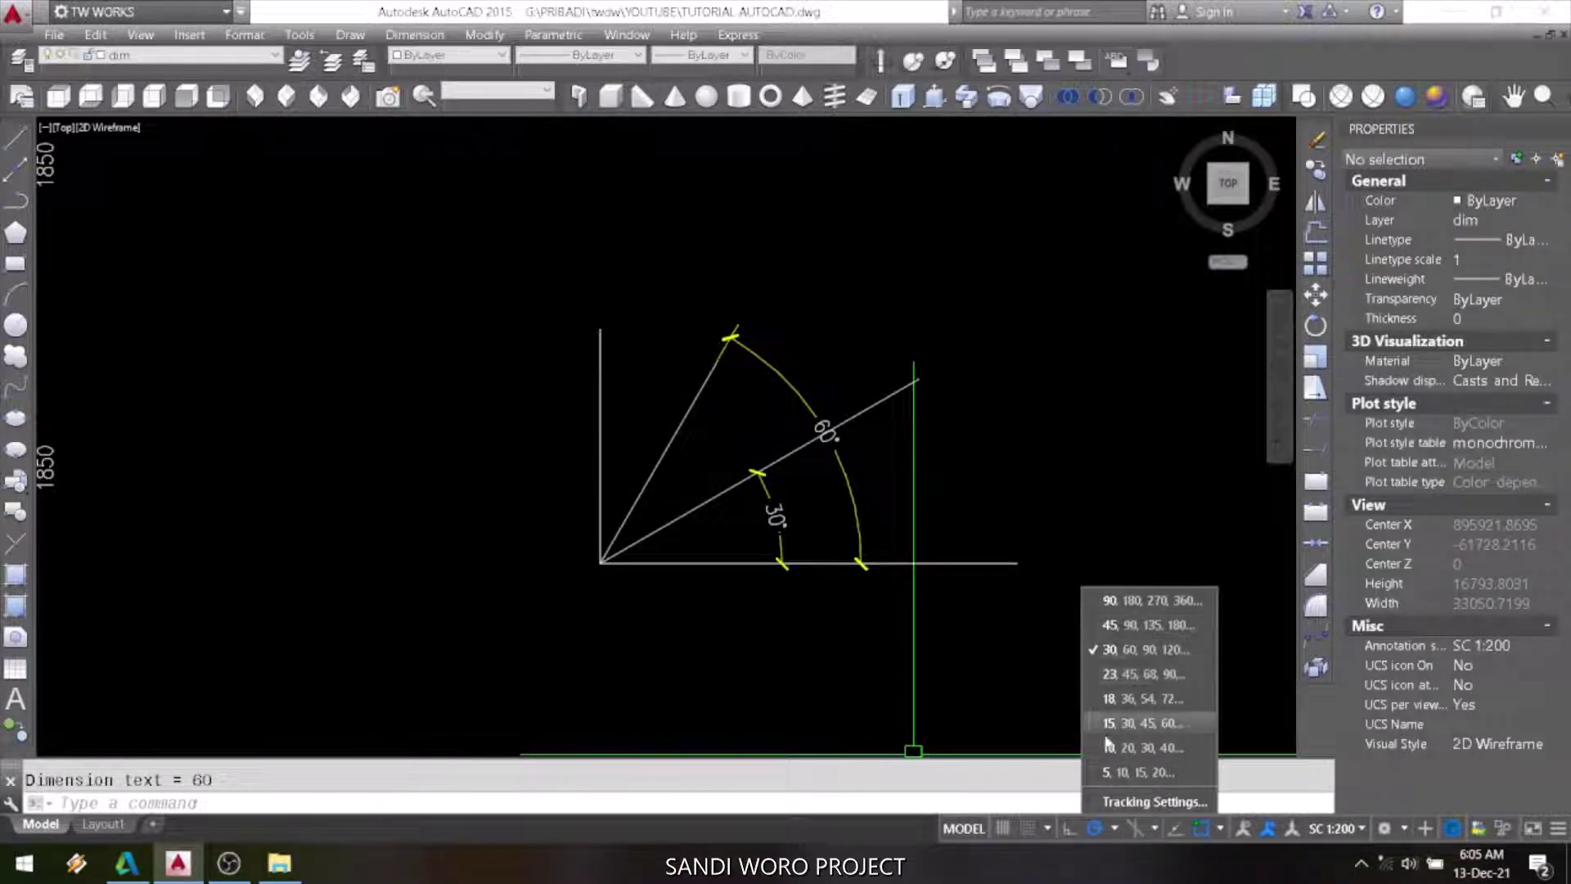
left_click(1108, 700)
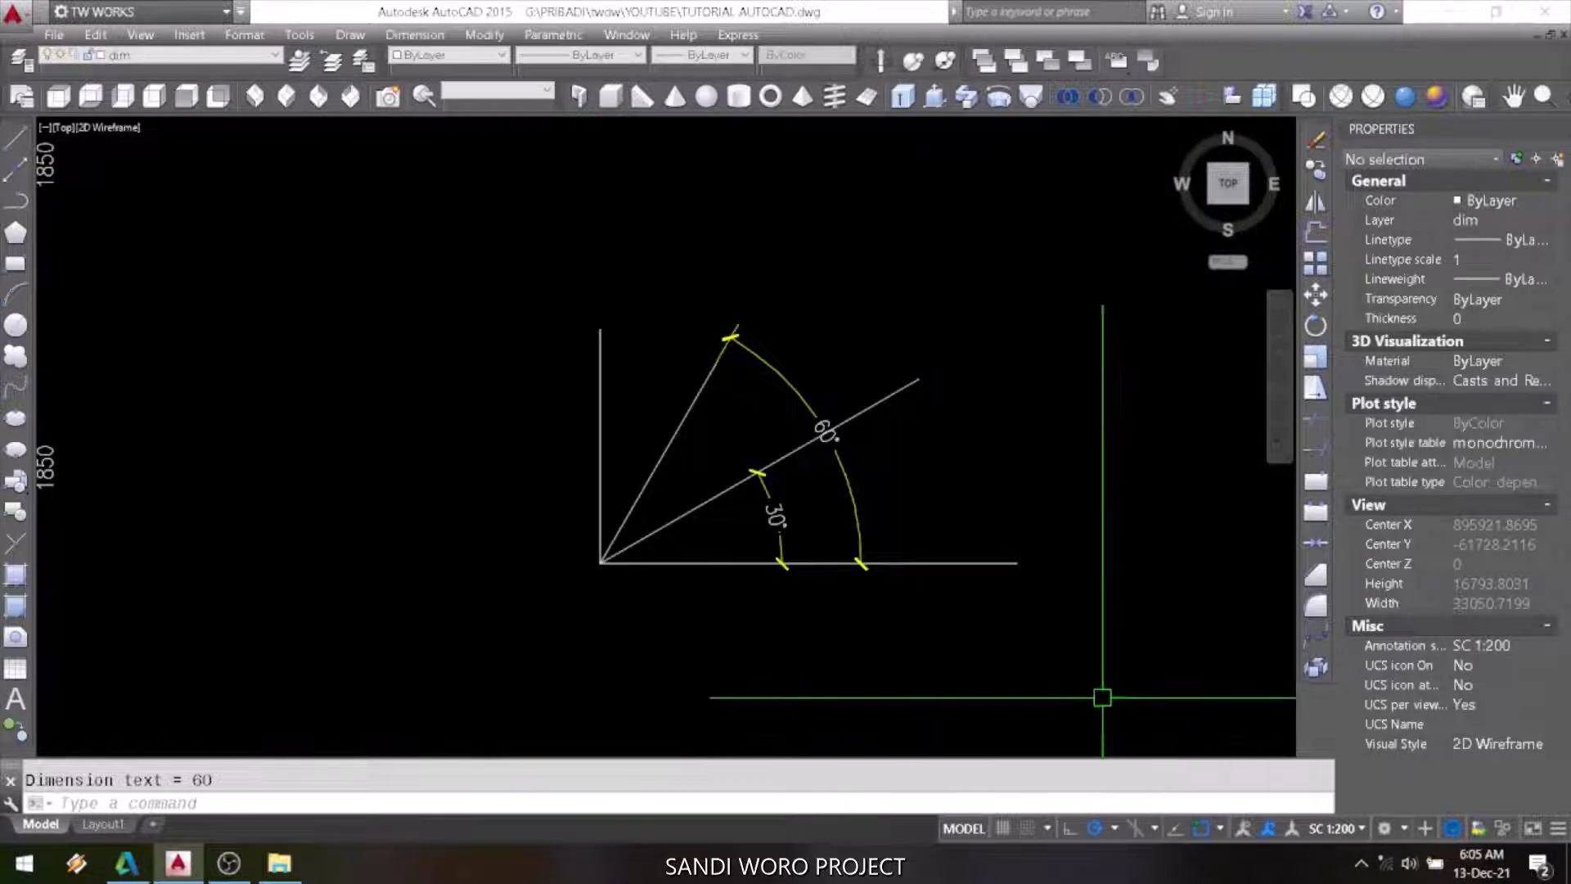
key("e")
key("space")
left_click(787, 263)
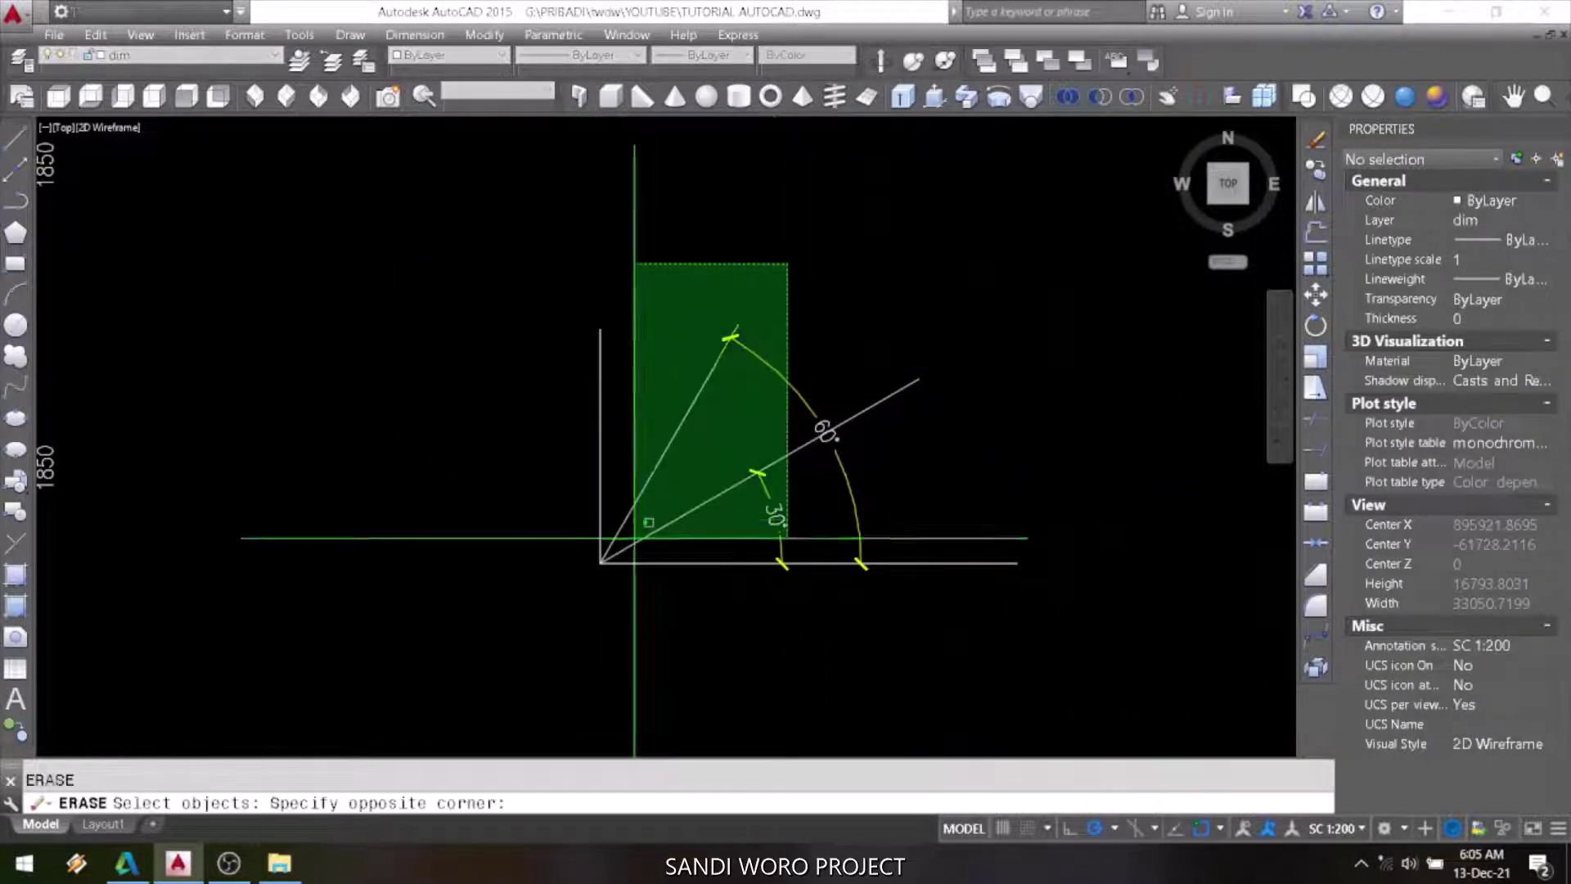
left_click(635, 560)
key("space")
Draw two lines from the corner at the 18° and 36° polar tracking angles, the 36° one about 7753 units long.
key("l")
key("space")
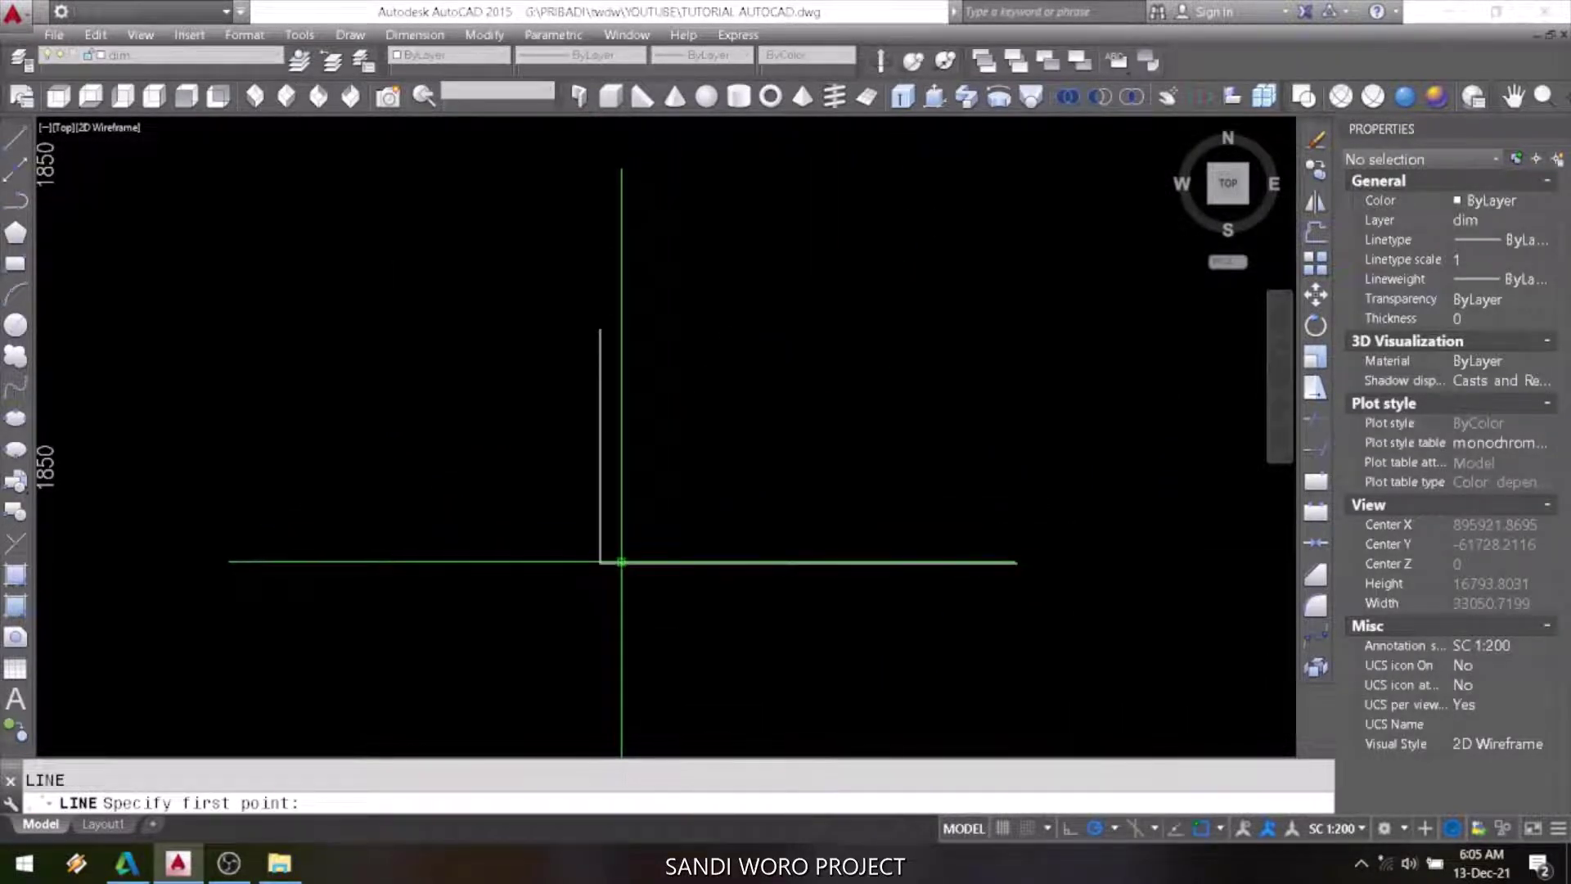
left_click(602, 563)
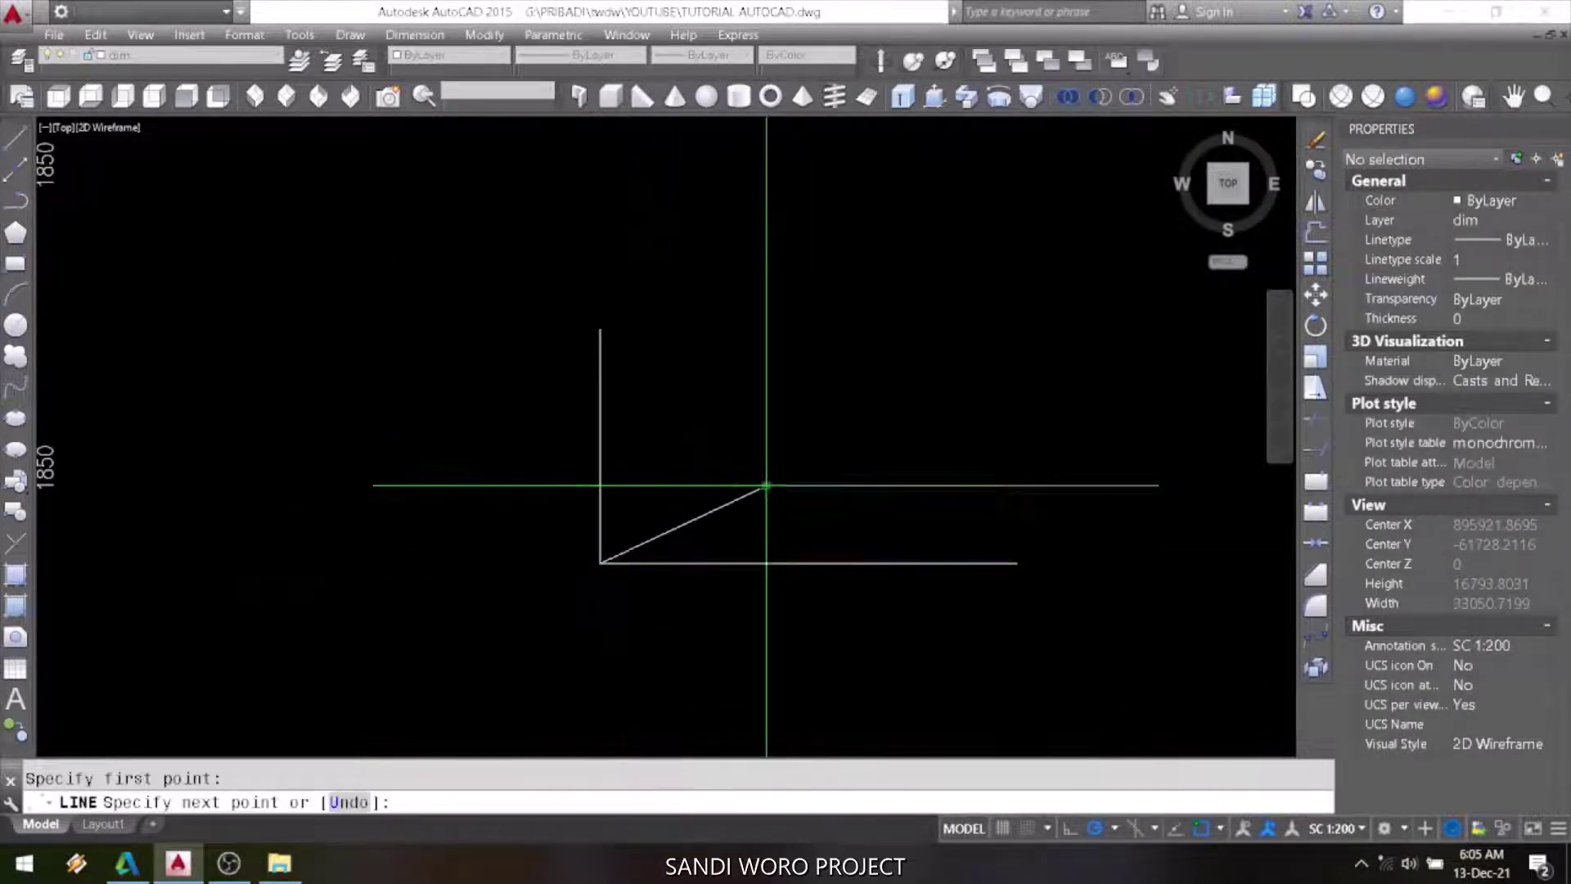
left_click(932, 457)
key("space")
key("space")
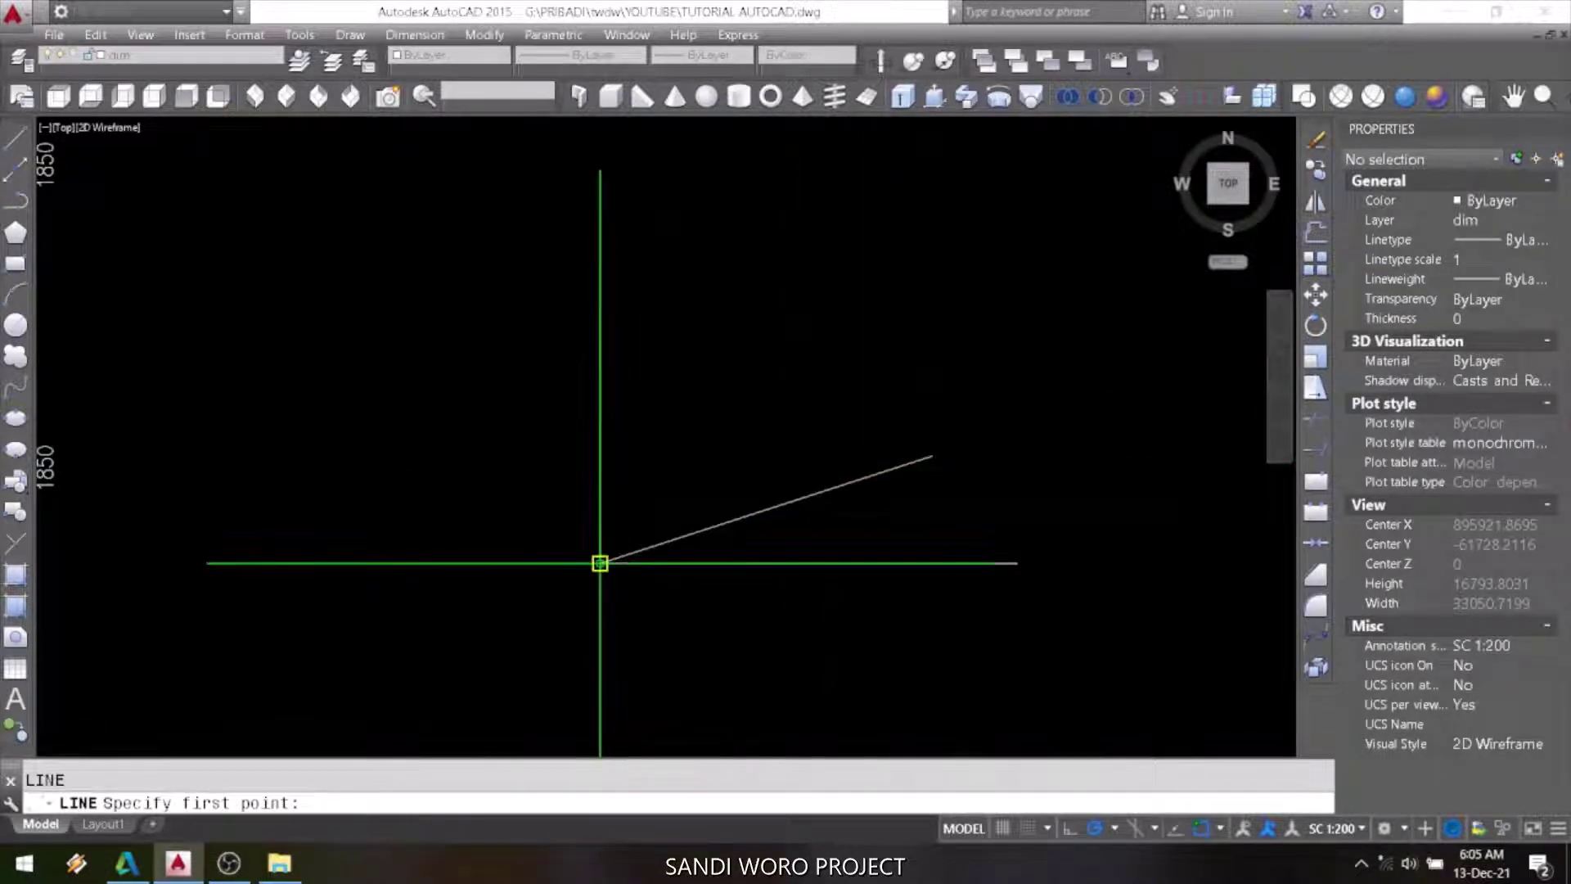
left_click(600, 562)
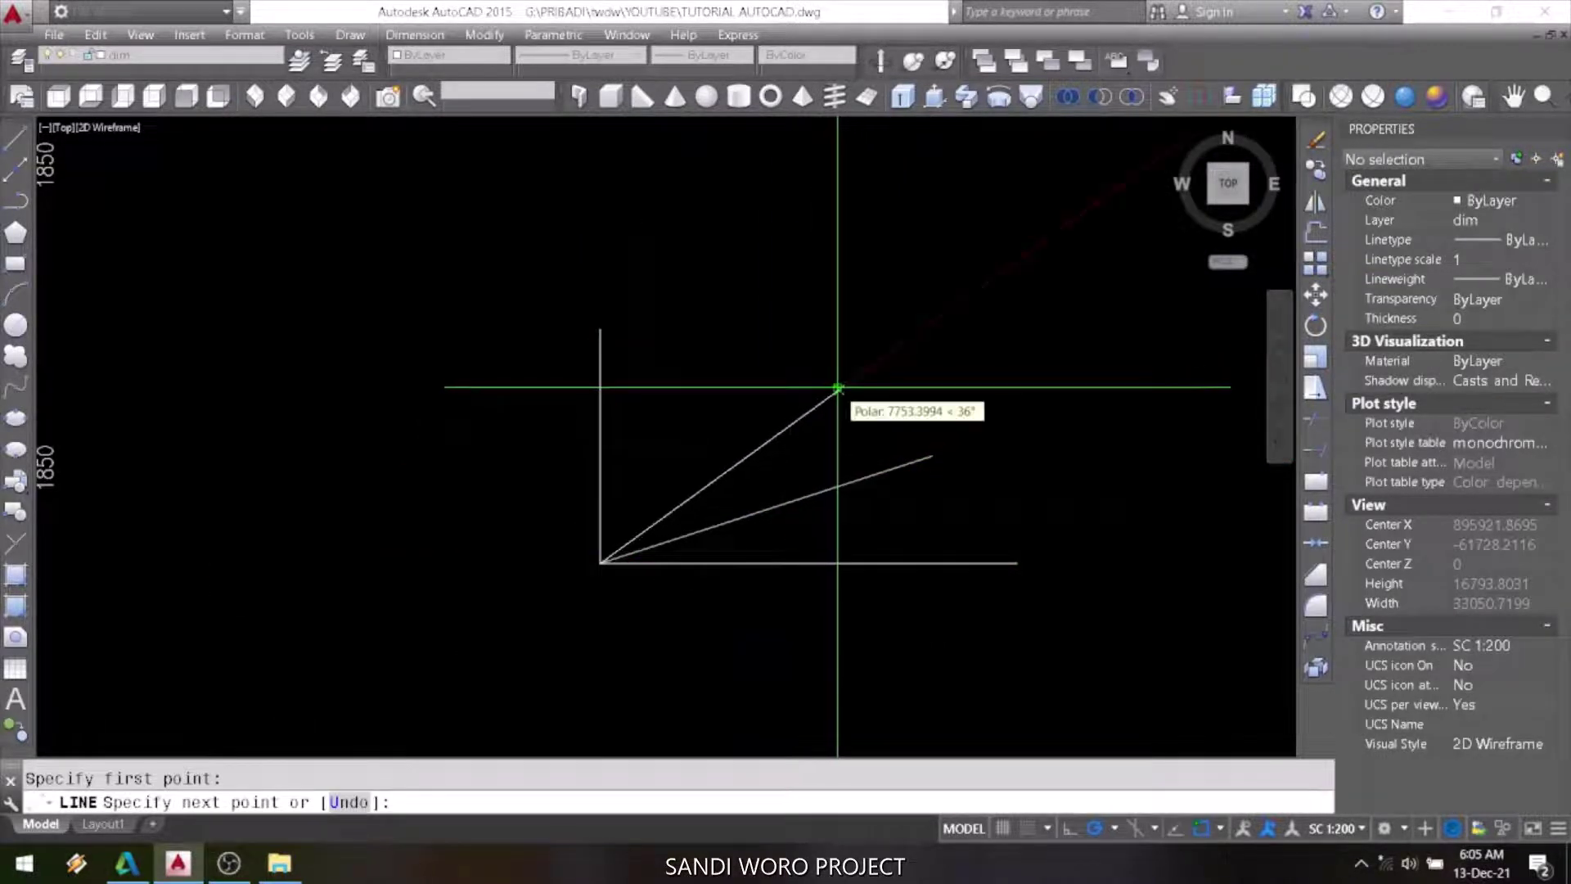
left_click(838, 387)
key("space")
Add angular dimensions from the horizontal line to the upper sloped line, beyond its outer end, and to the lower one, nearer the corner.
left_click(449, 35)
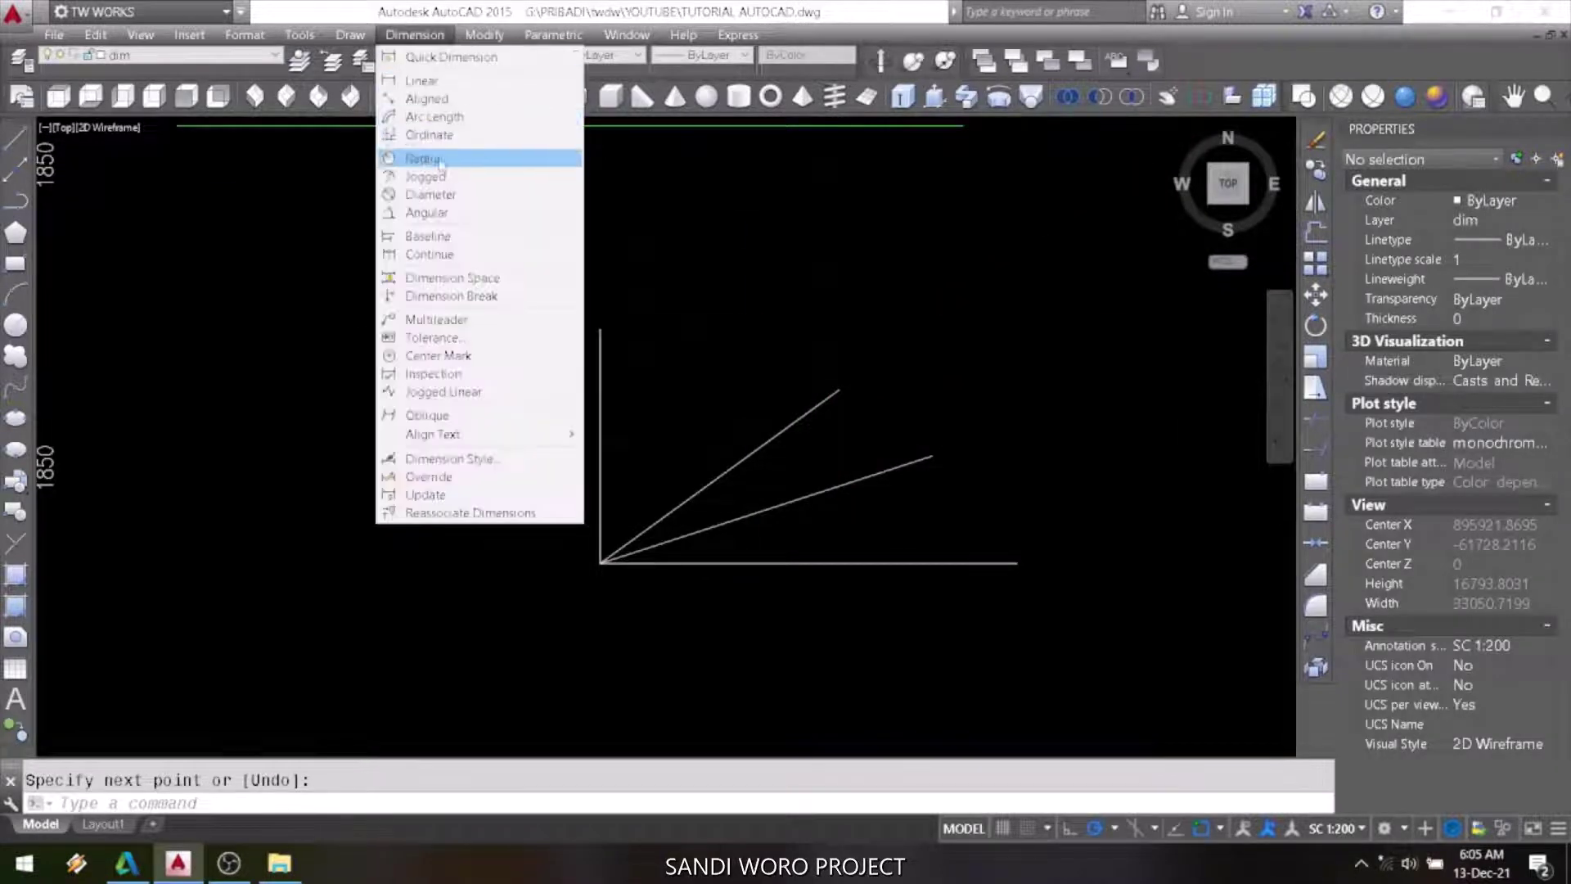
left_click(426, 210)
left_click(722, 463)
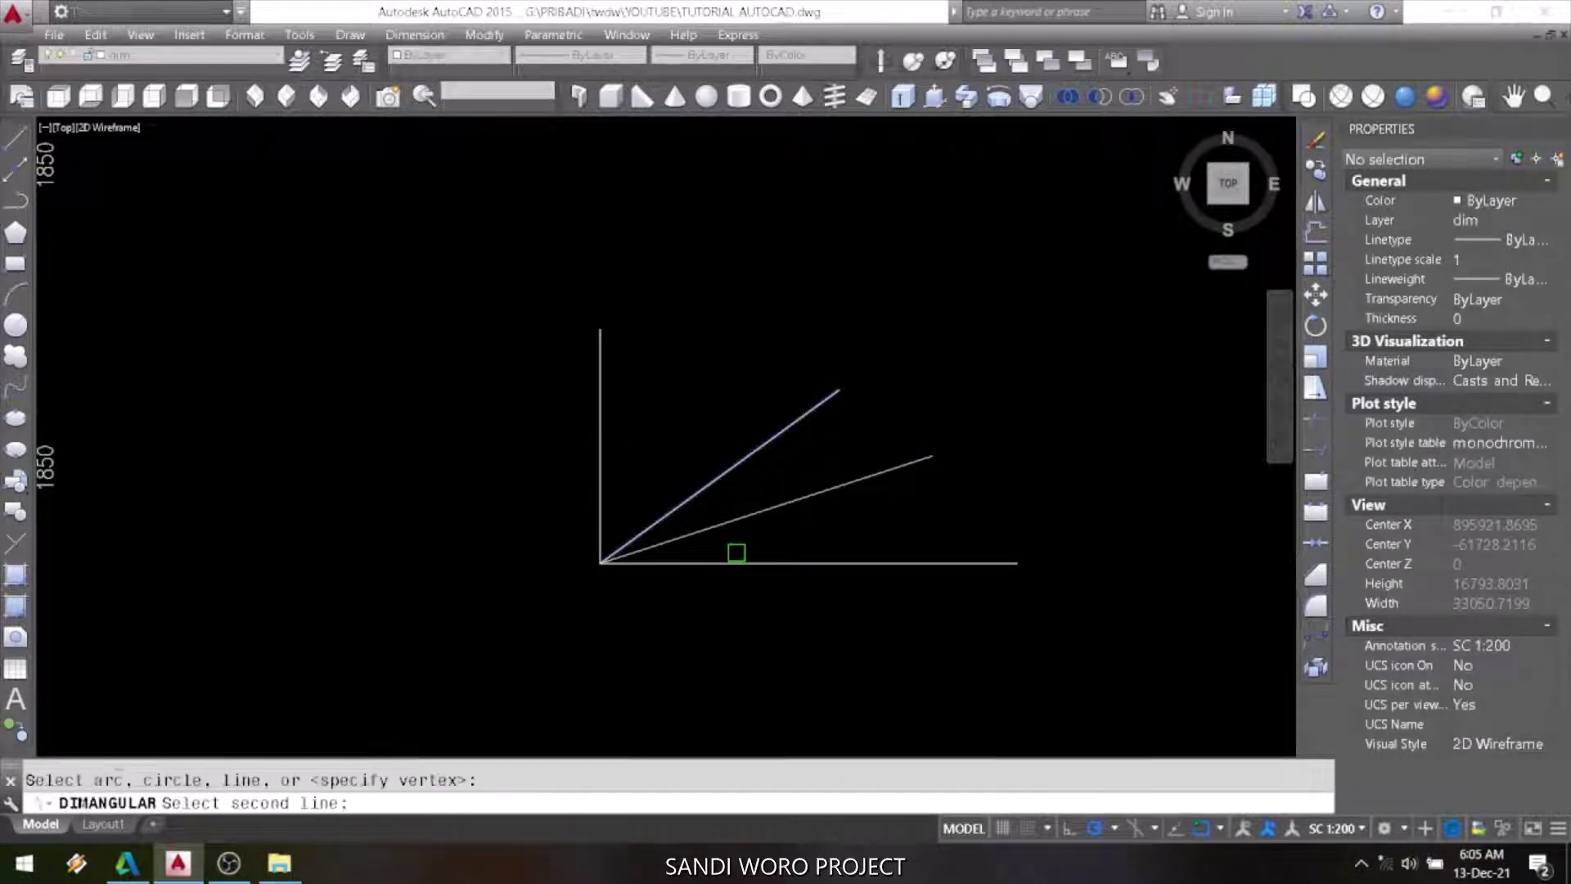
left_click(749, 562)
left_click(1035, 481)
key("space")
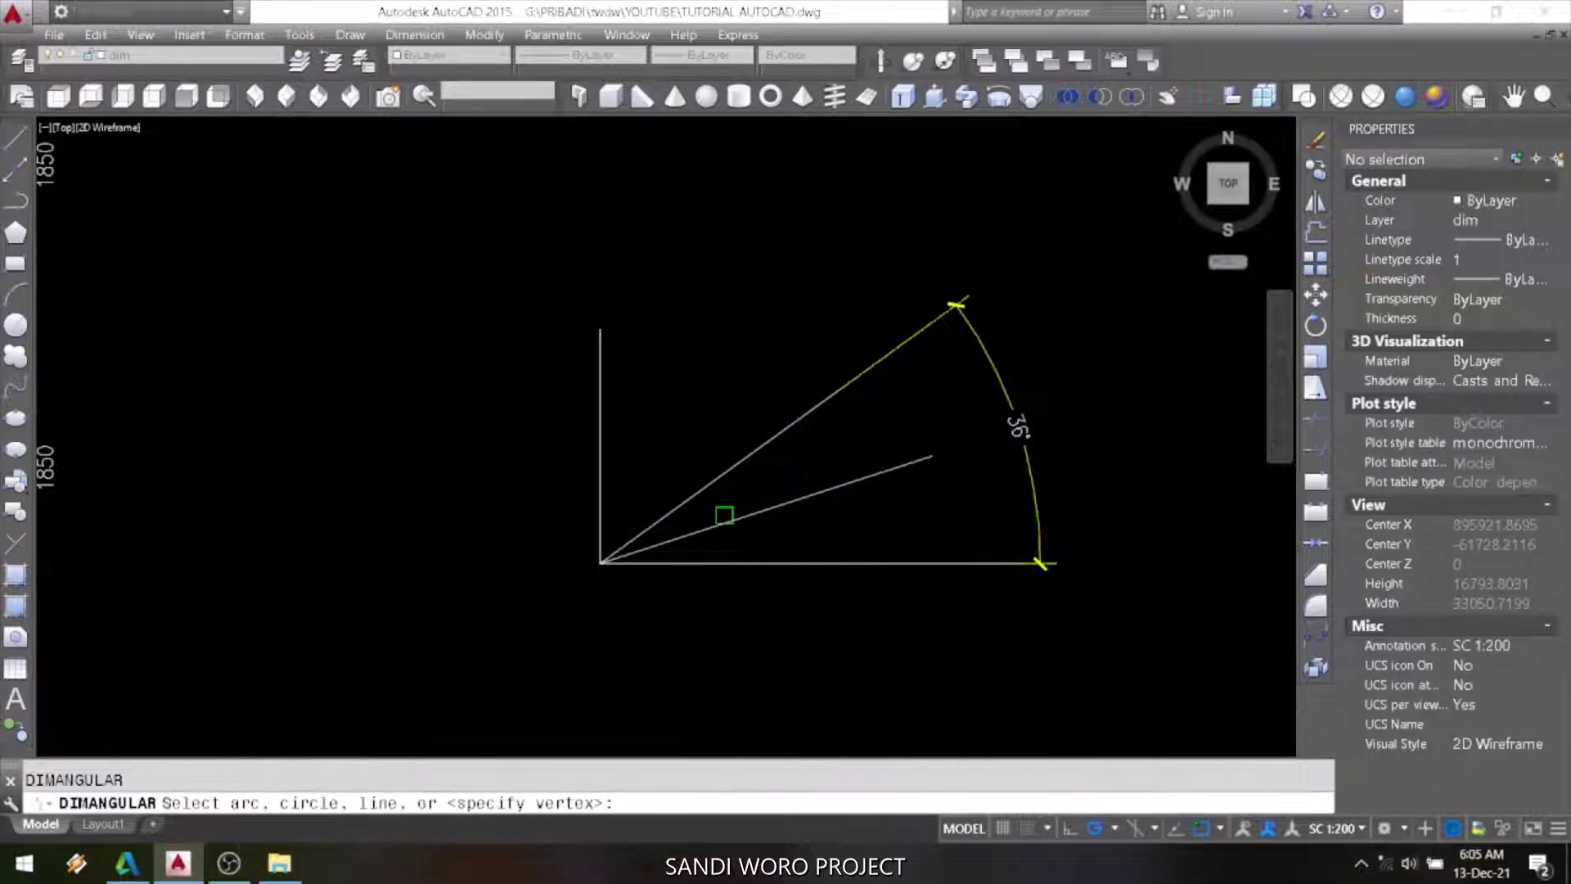
left_click(724, 523)
left_click(726, 562)
left_click(801, 536)
key("space")
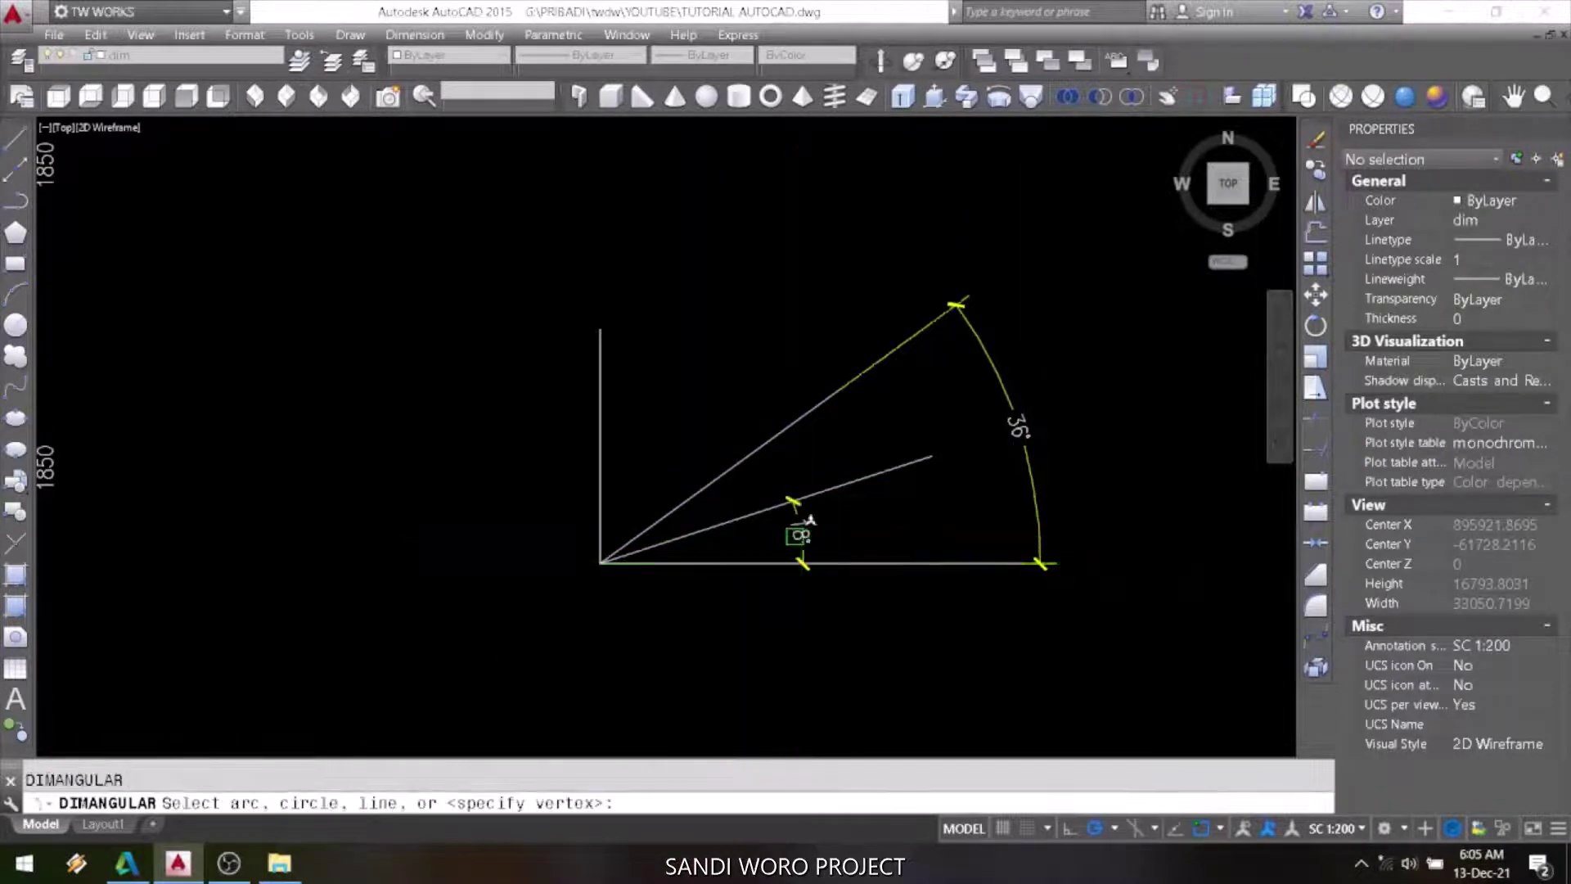
key("space")
key("Escape")
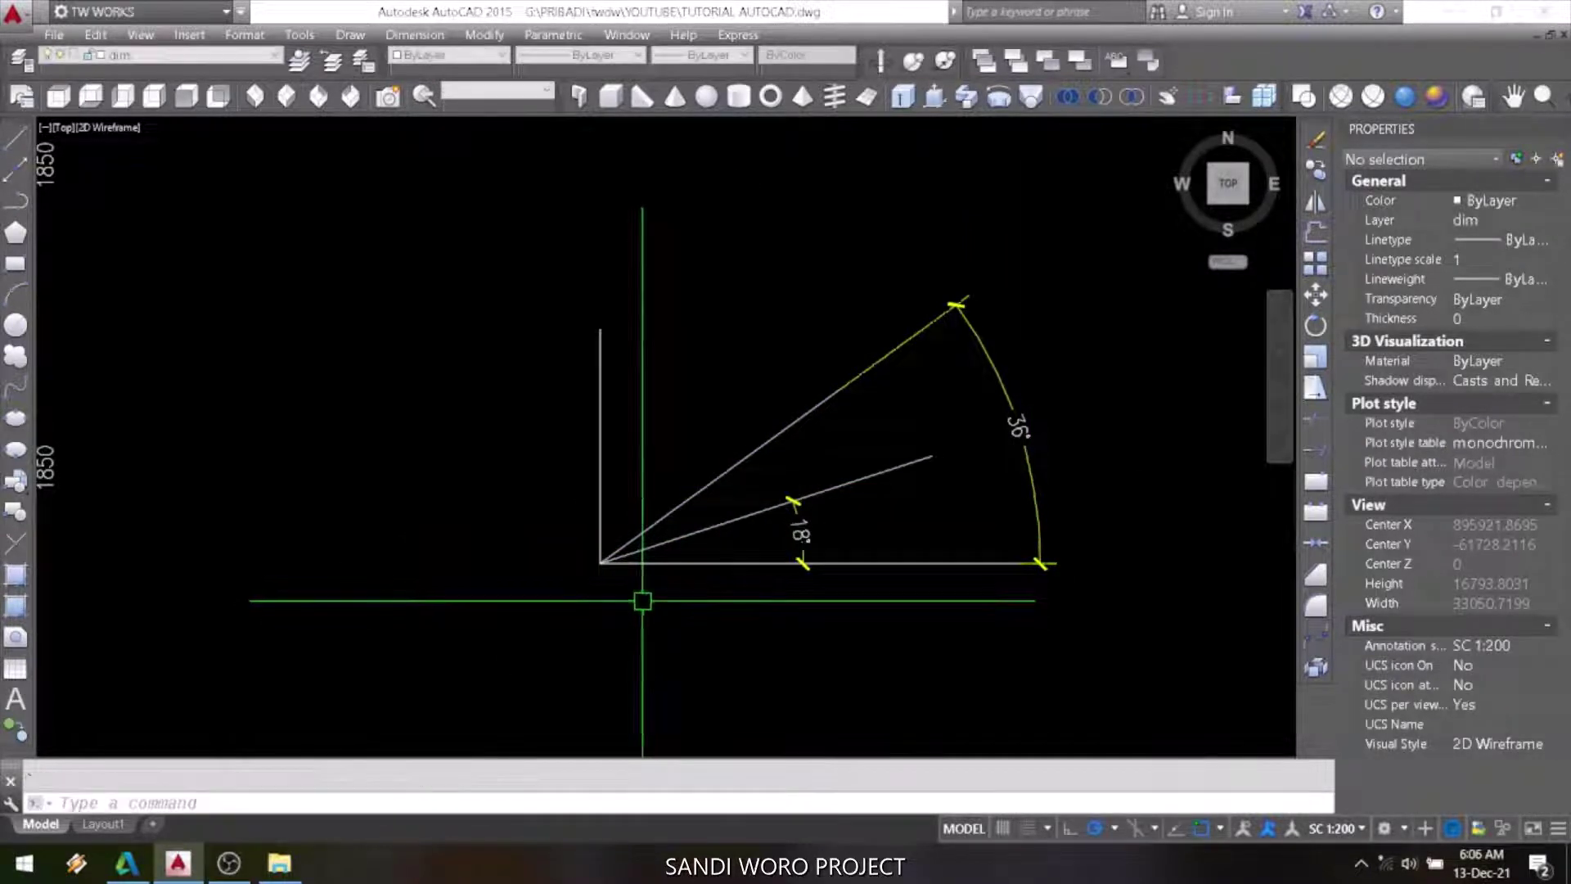
Draw a line from the corner sloping 18° below the horizontal line.
type("l")
key("space")
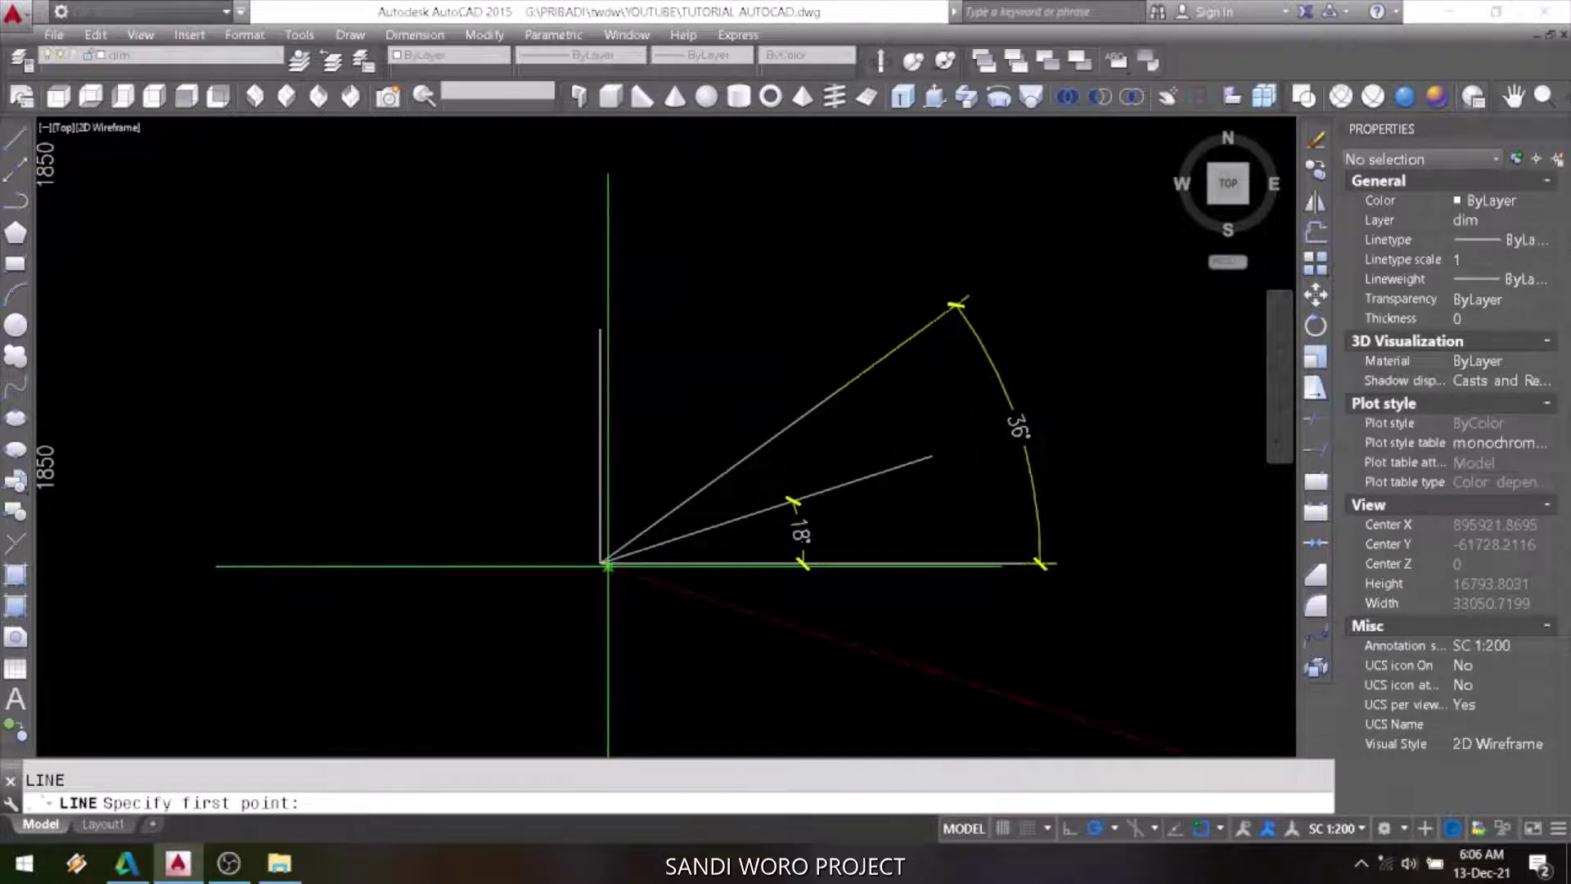
left_click(608, 565)
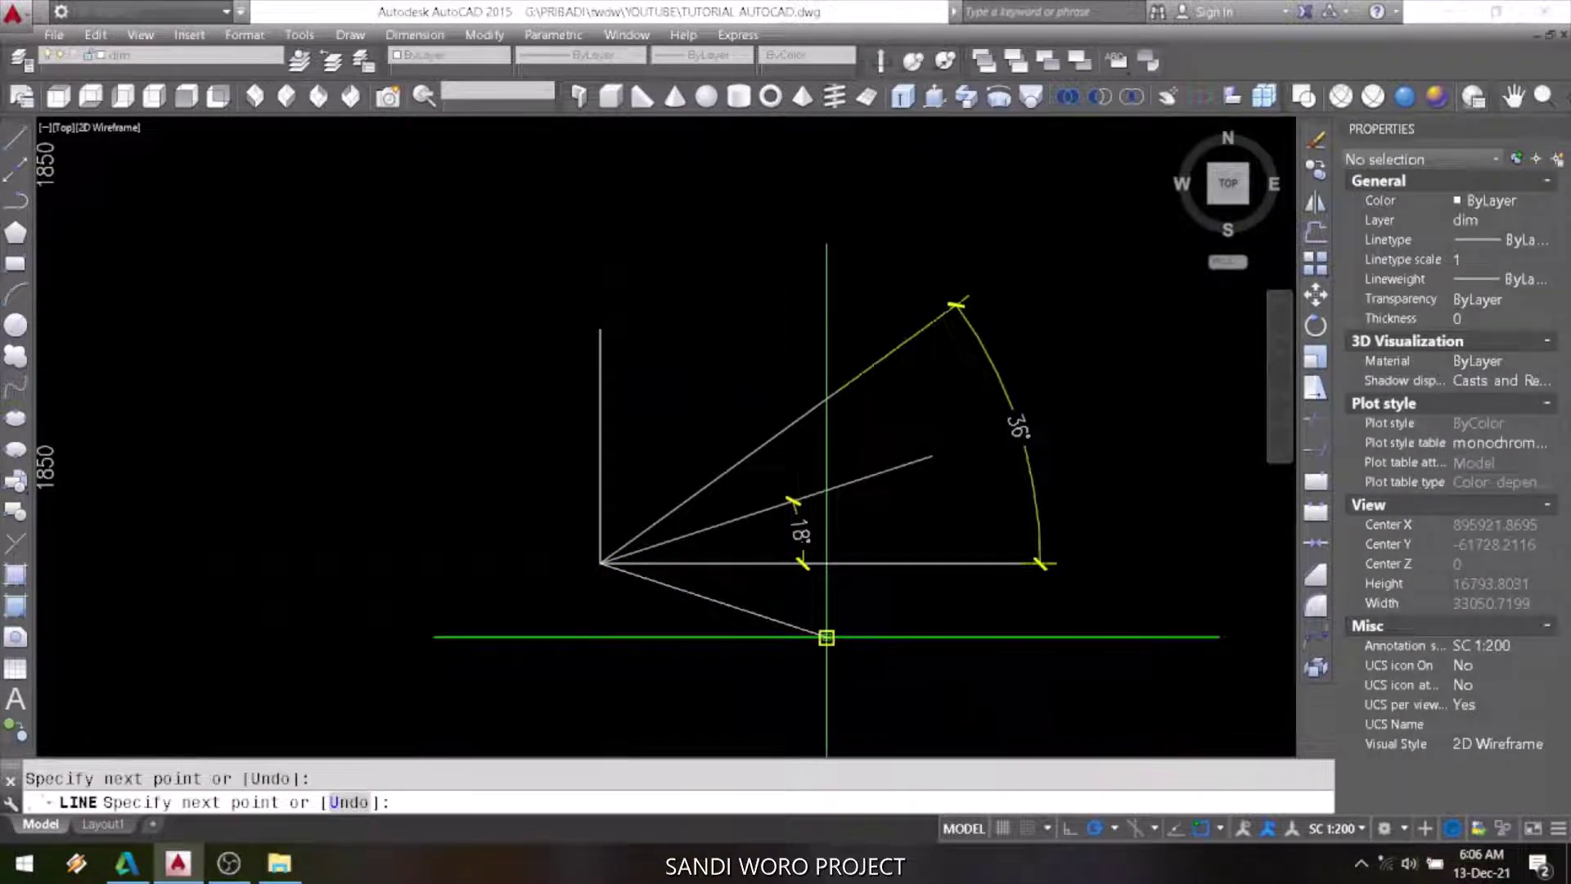
key("space")
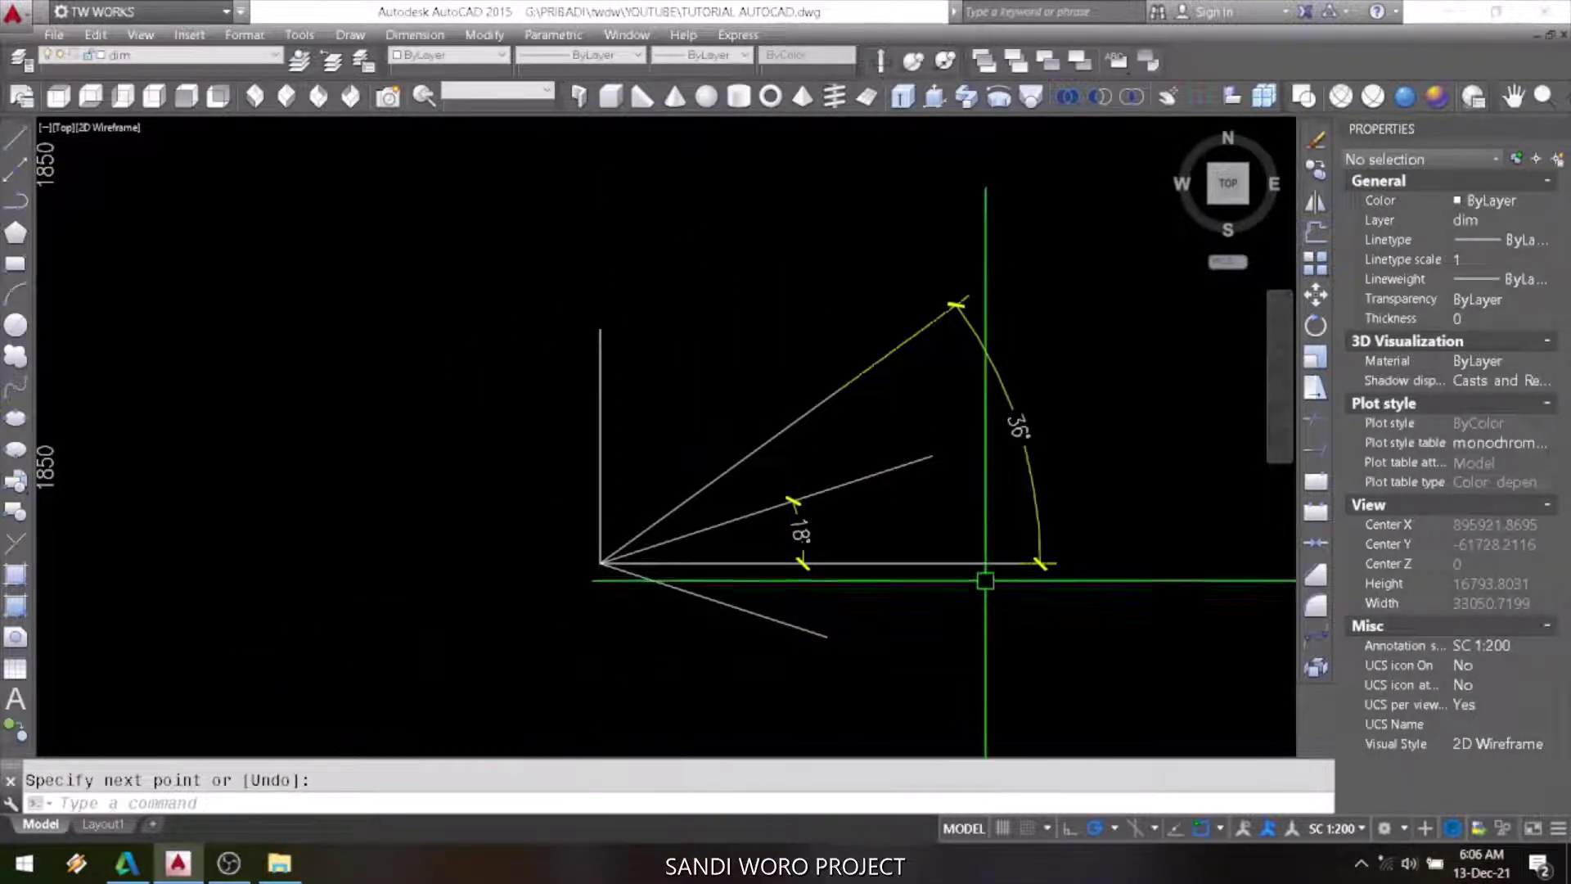
Enable additional polar tracking angles in the drafting settings and add a new angle of 17.
type("ds")
key("space")
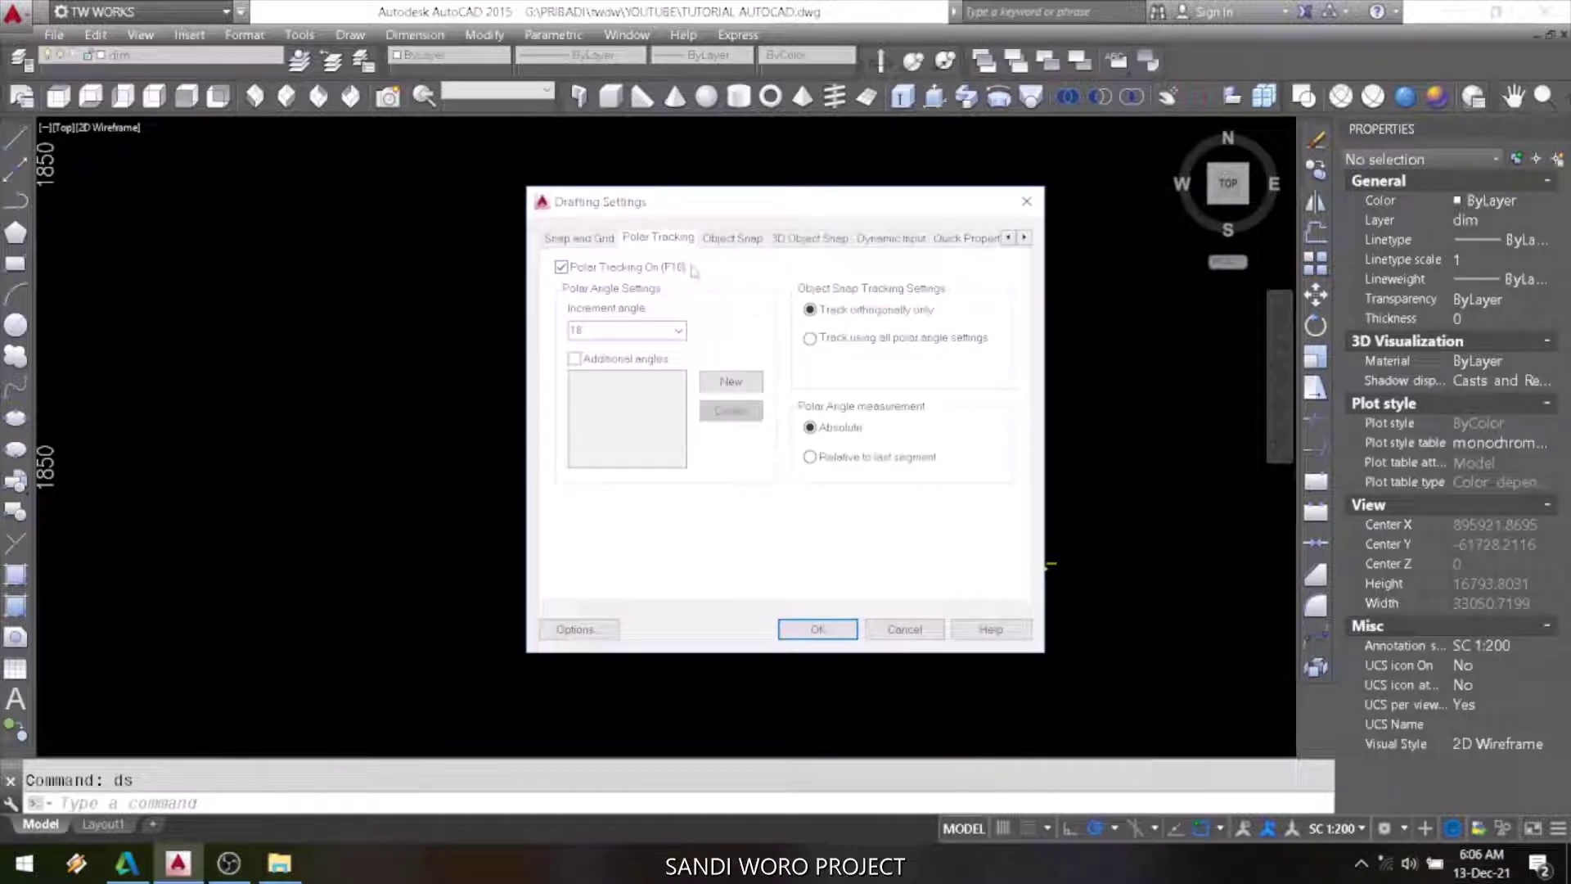
left_click(678, 331)
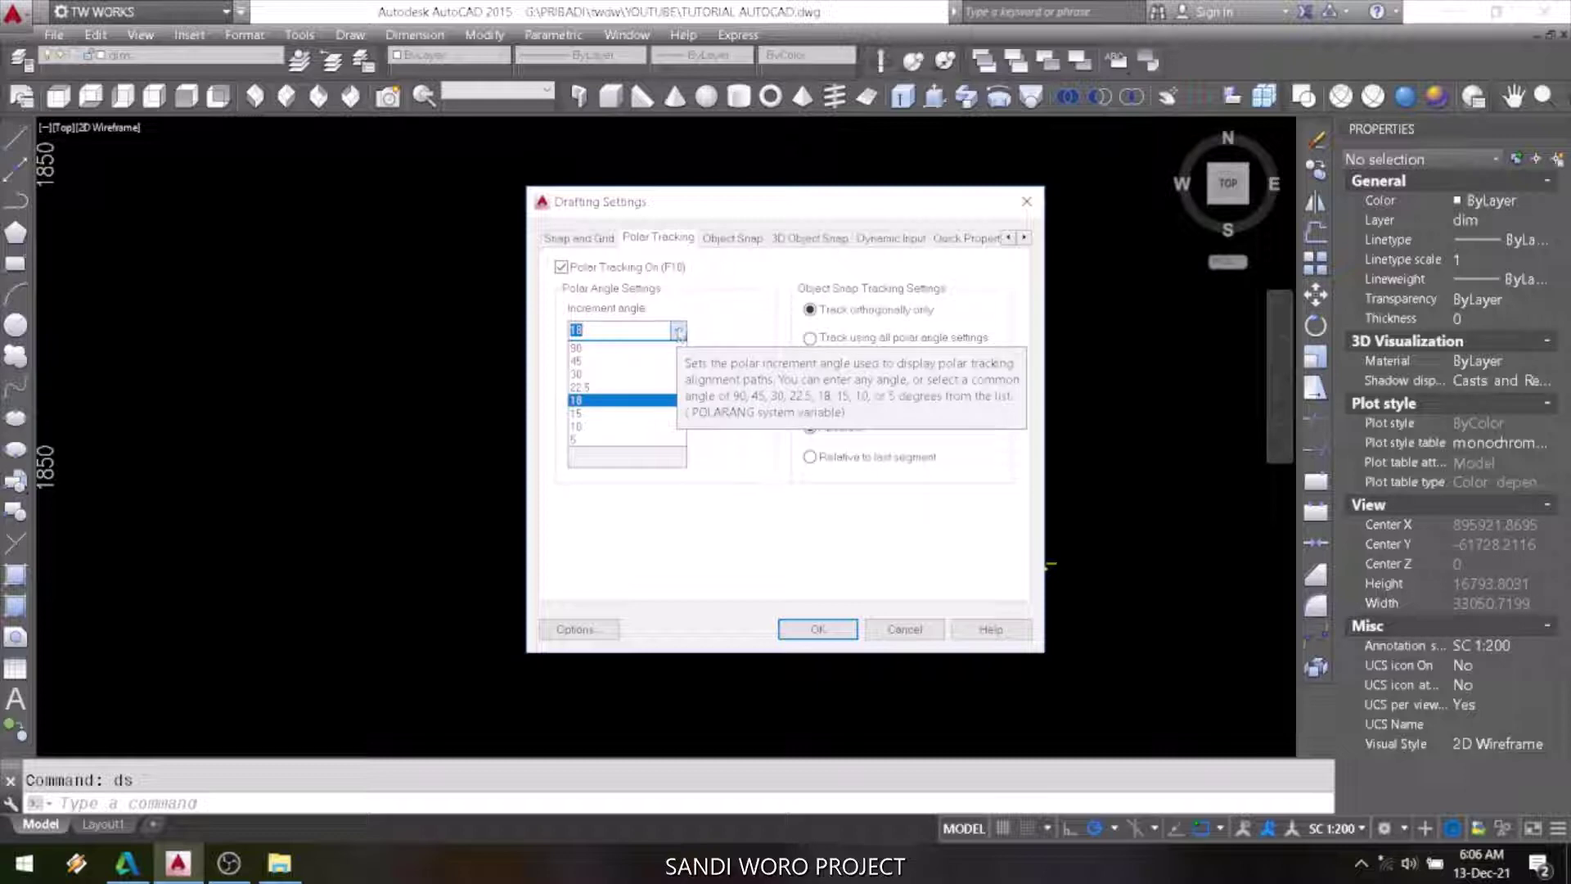
left_click(717, 323)
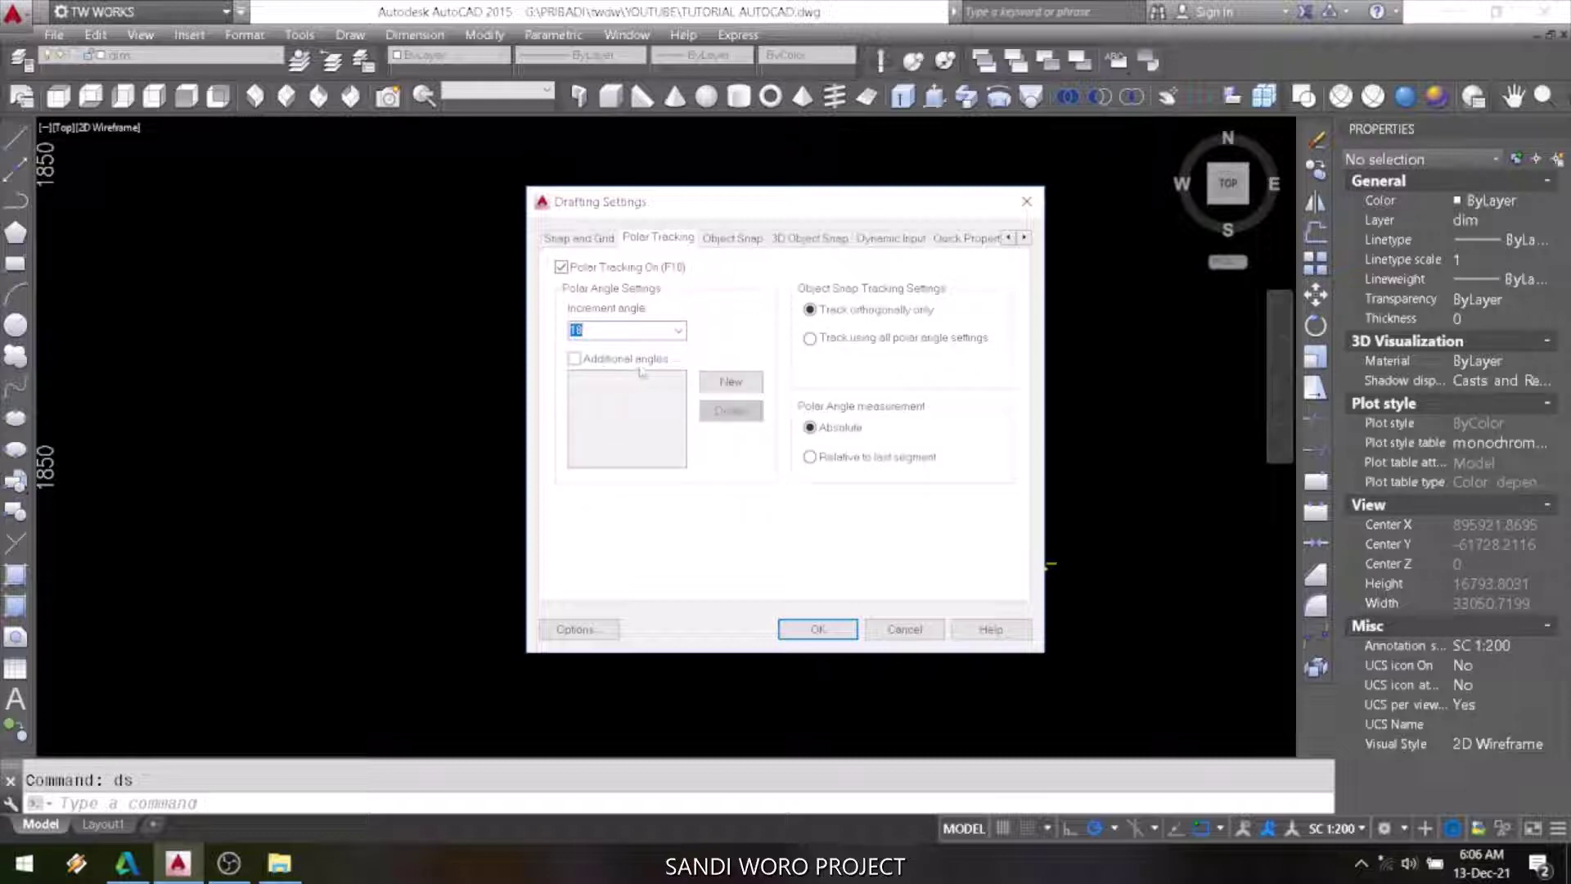
left_click(577, 362)
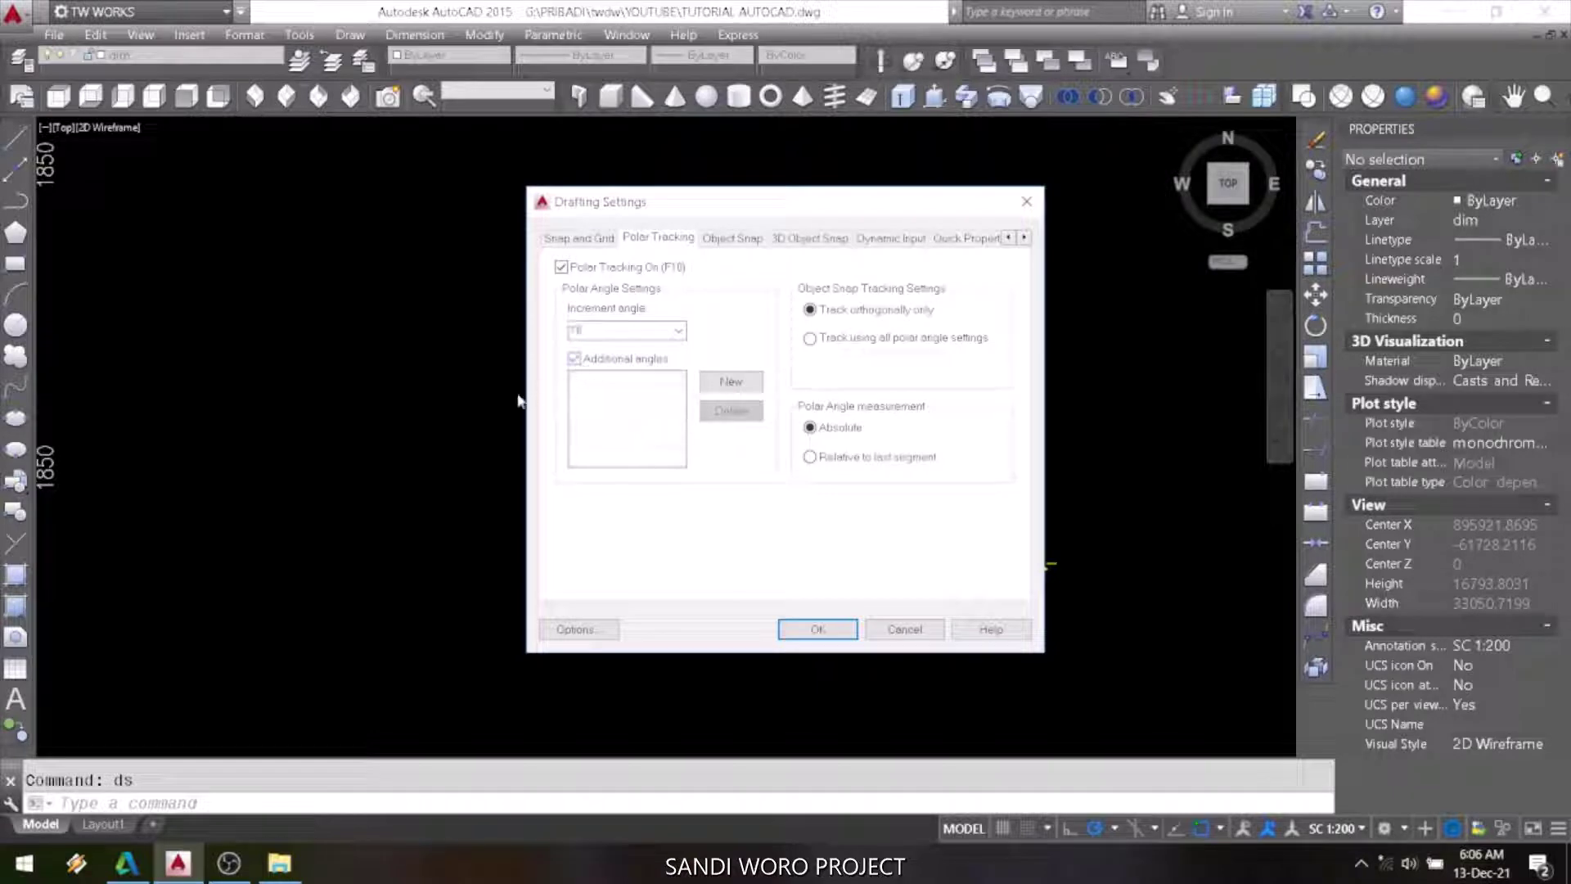
left_click(706, 388)
type("1")
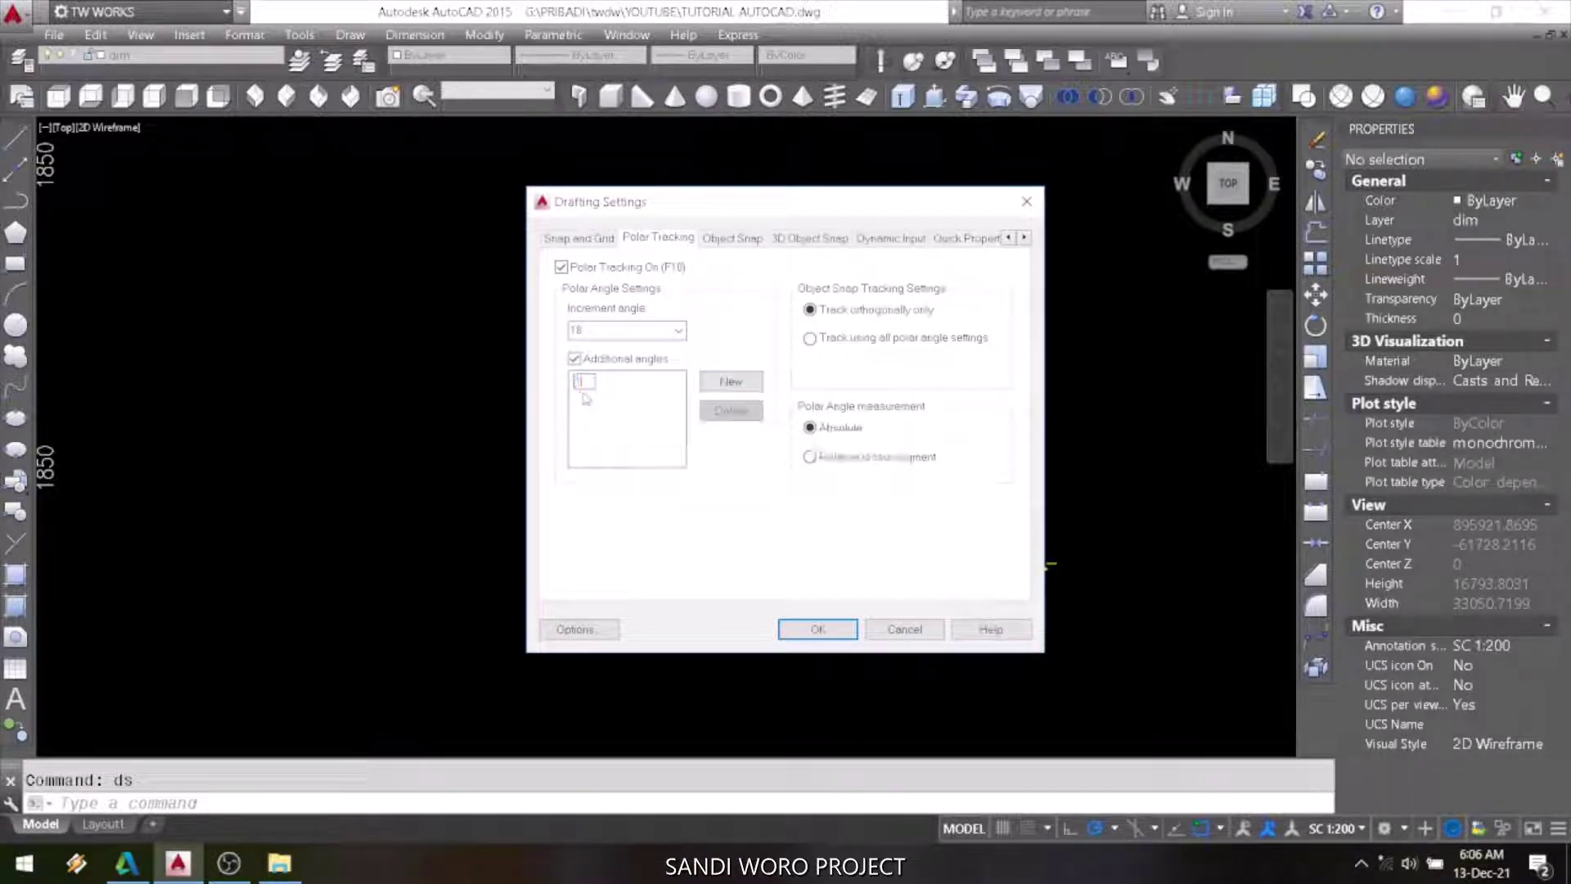
left_click(806, 632)
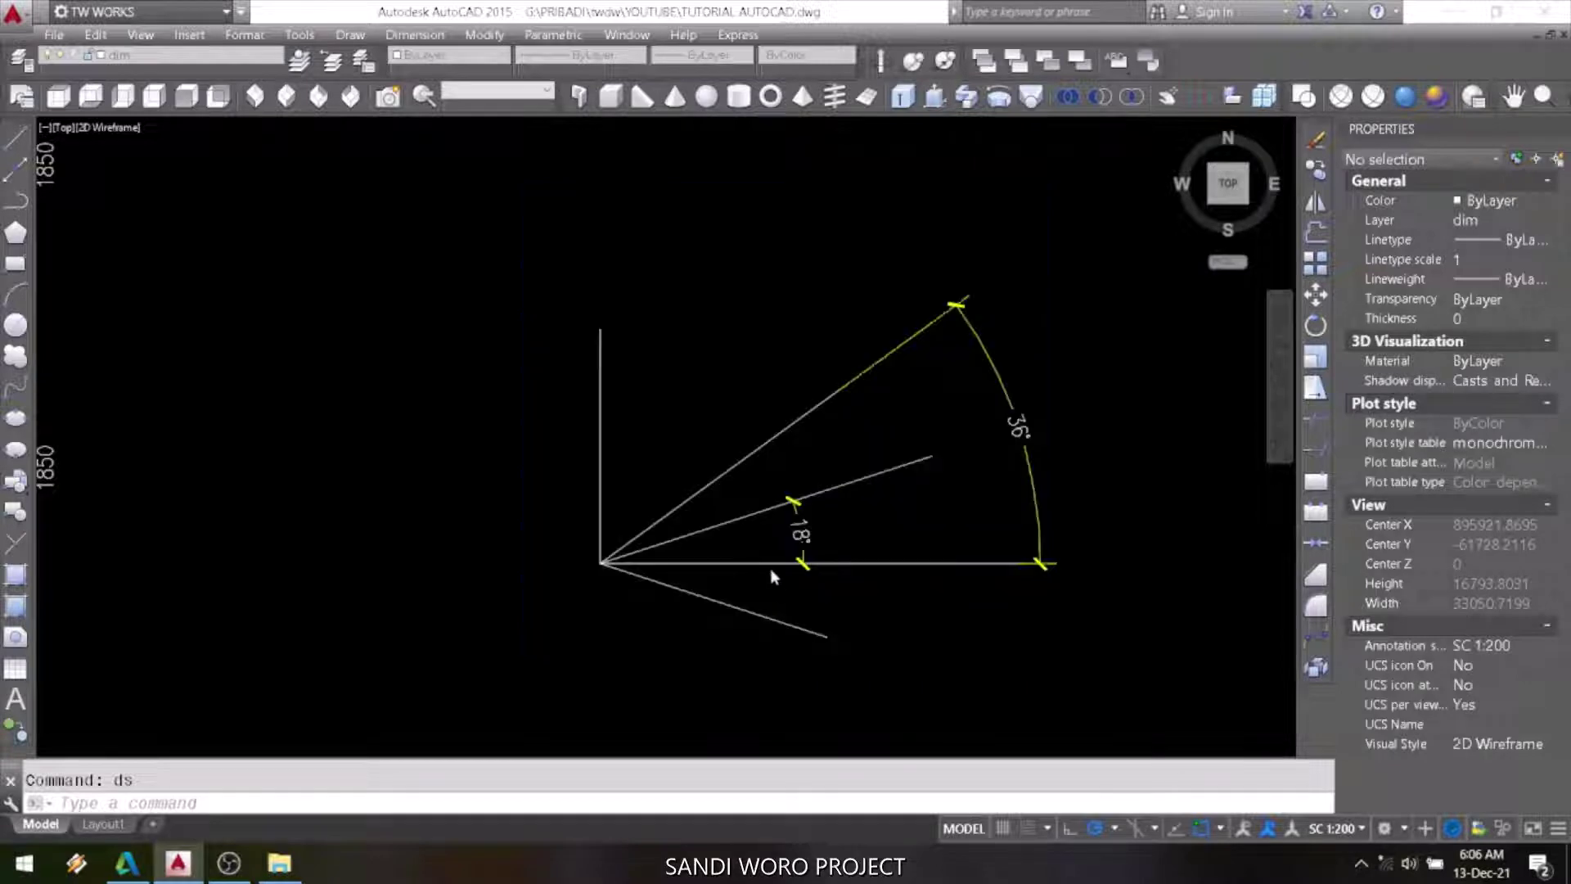
Erase the three sloped lines and both angular dimensions, keeping only the vertical and horizontal lines.
type("e")
key("Return")
left_click(1044, 263)
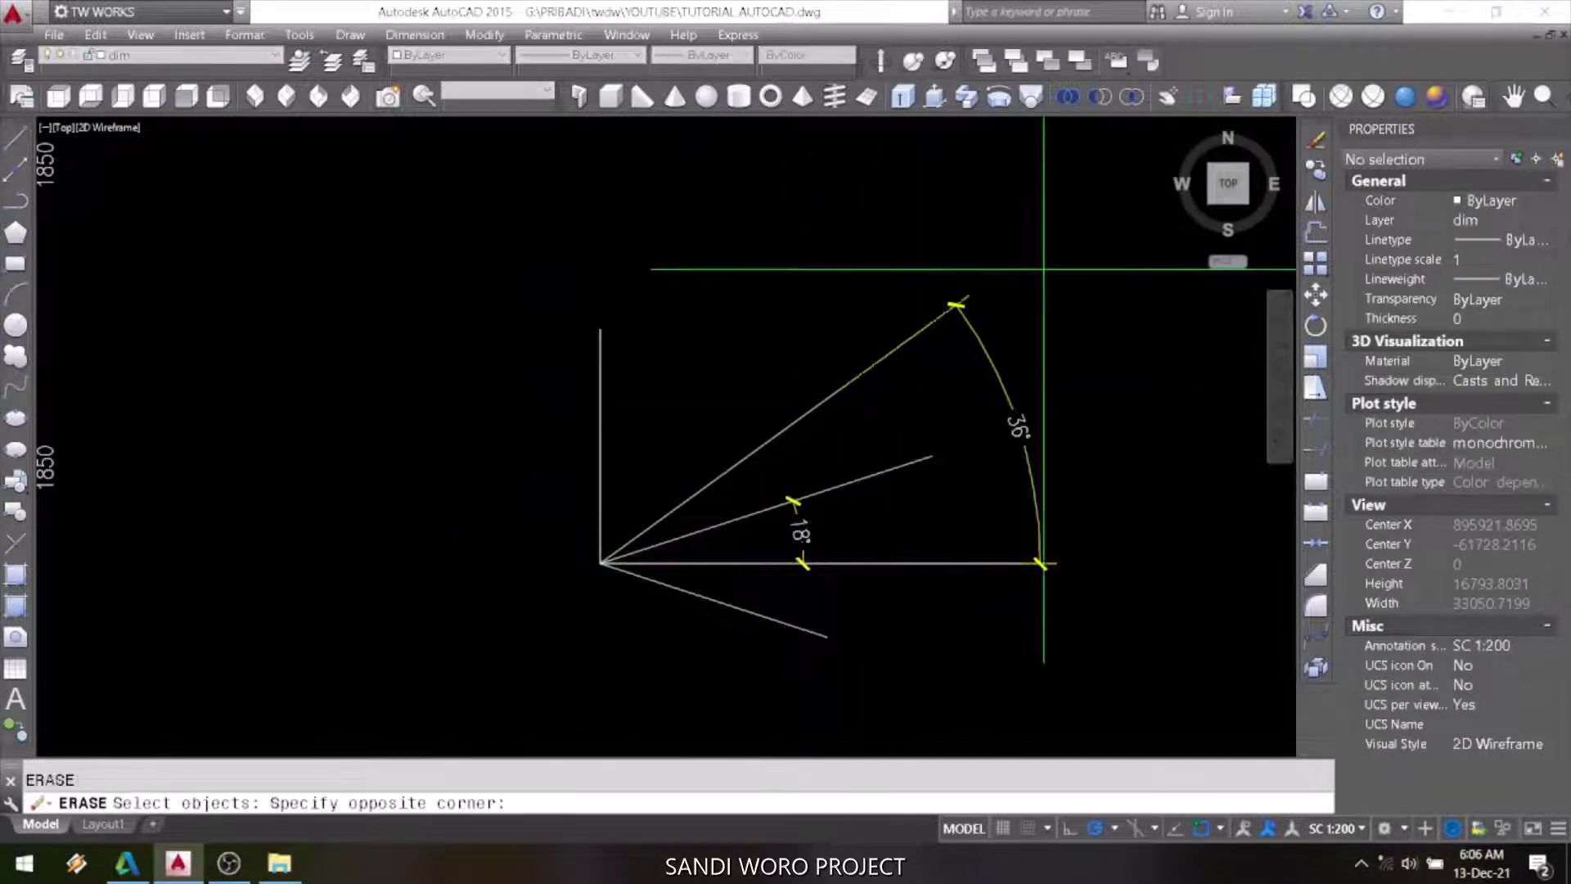
left_click(803, 543)
key("Return")
key("Return")
left_click(758, 595)
key("Return")
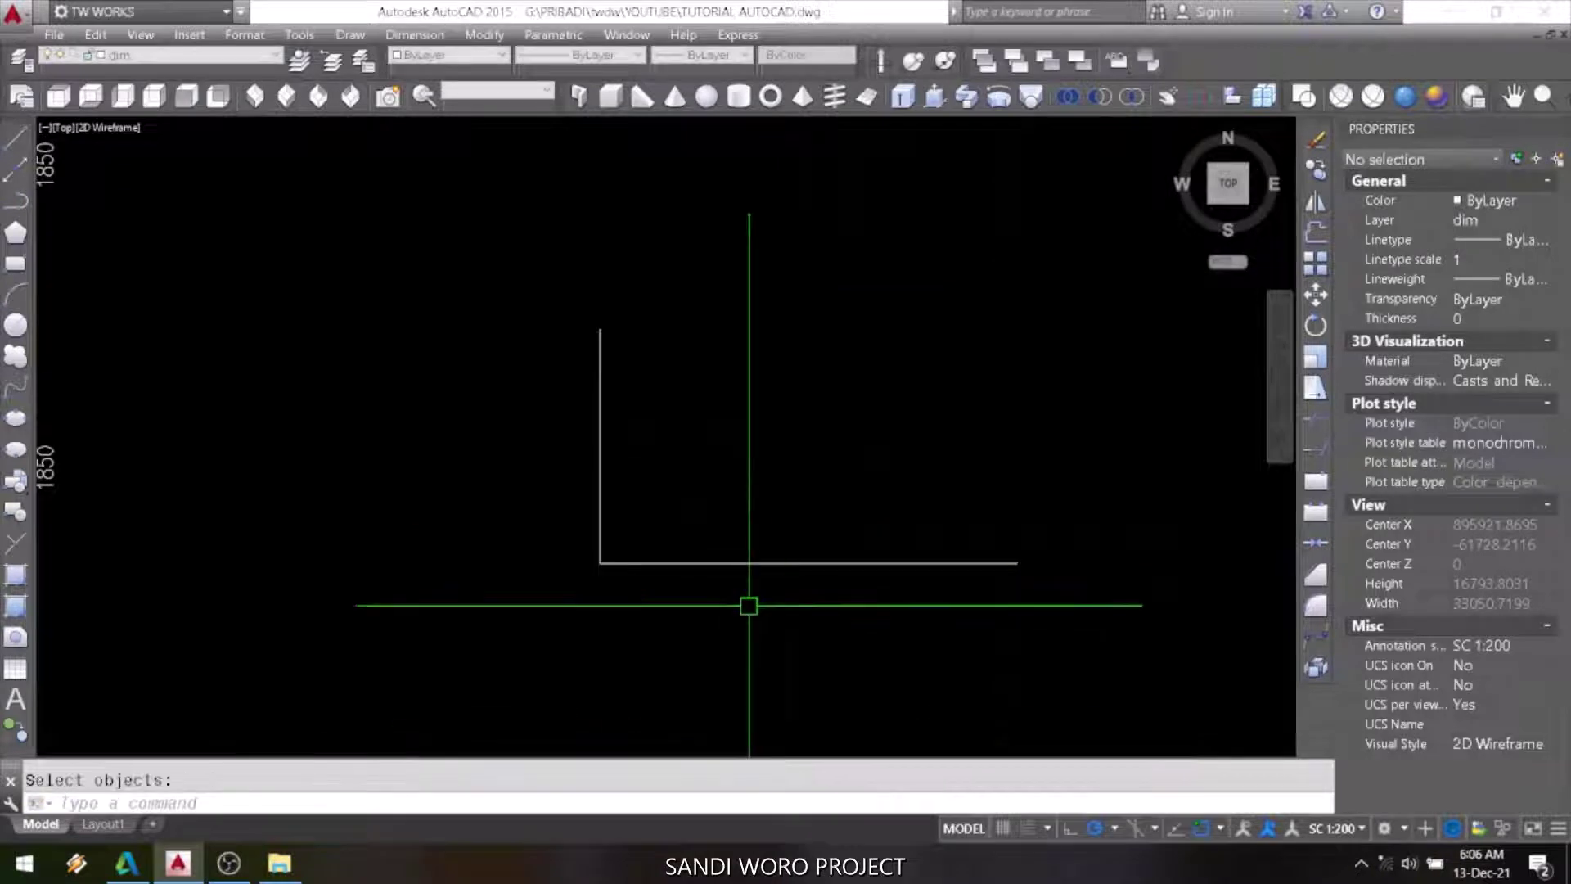
Switch polar tracking to the 17, 34, 51, 68 increments and draw two lines from the corner at 17° and 34°.
left_click(1114, 829)
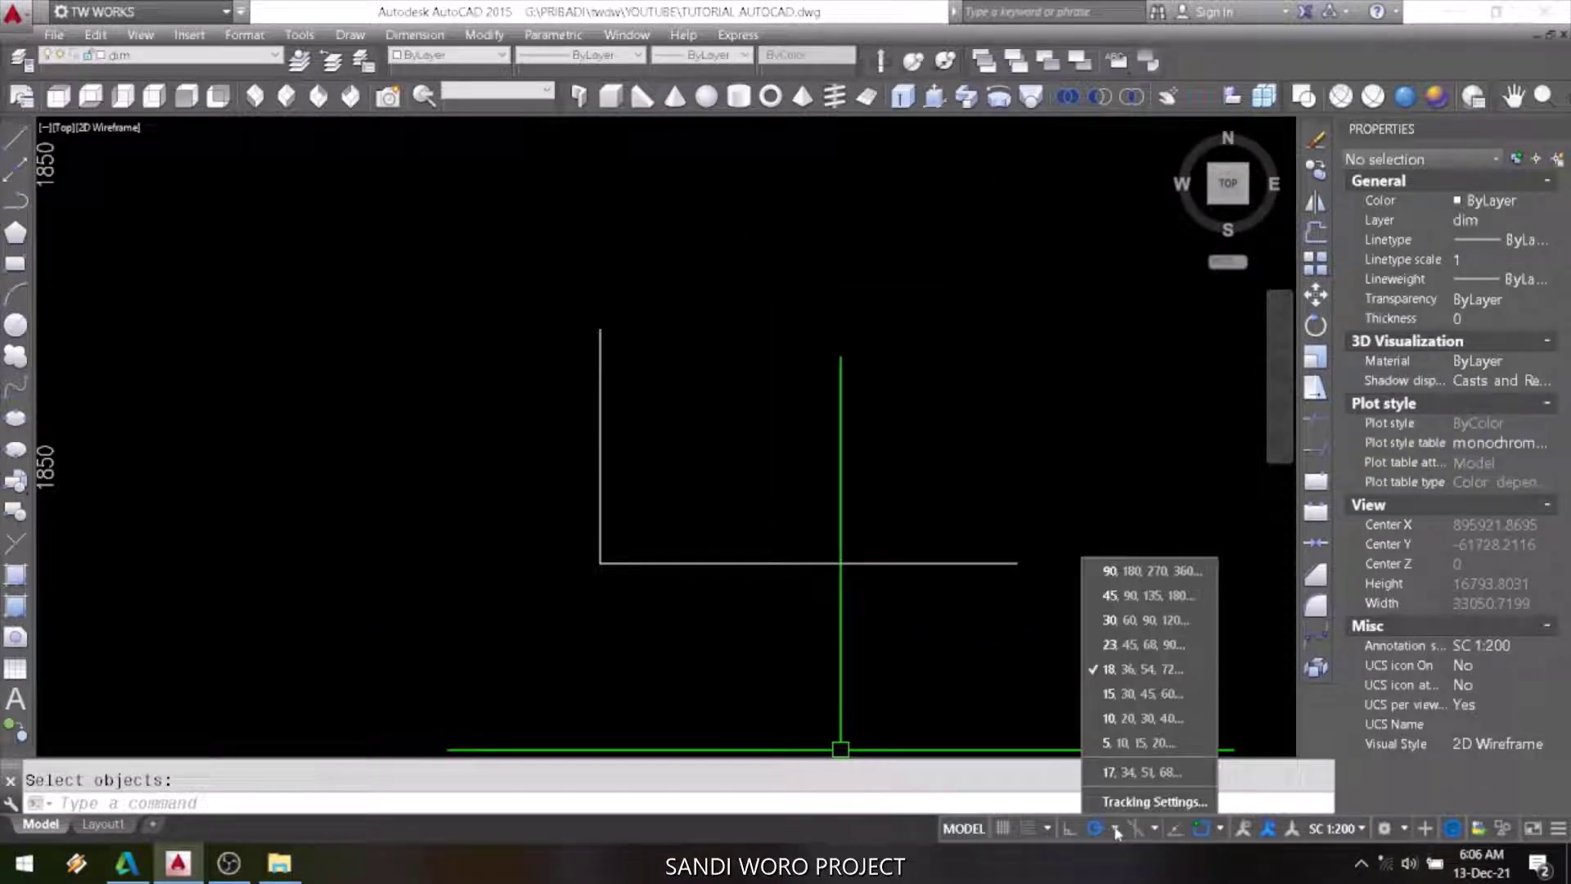
left_click(1112, 773)
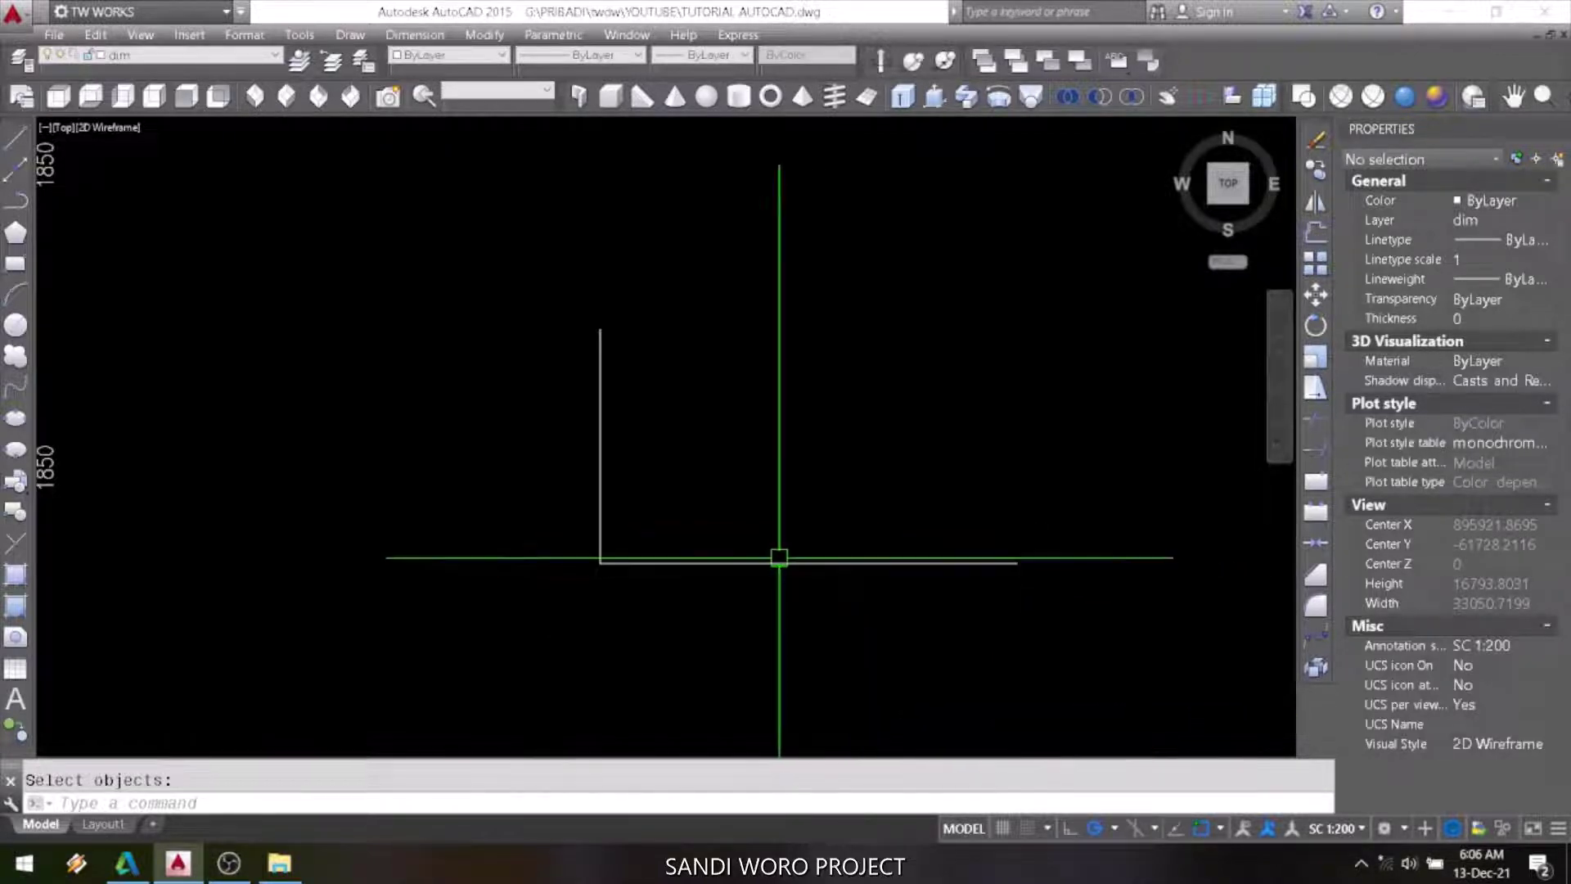
type("l")
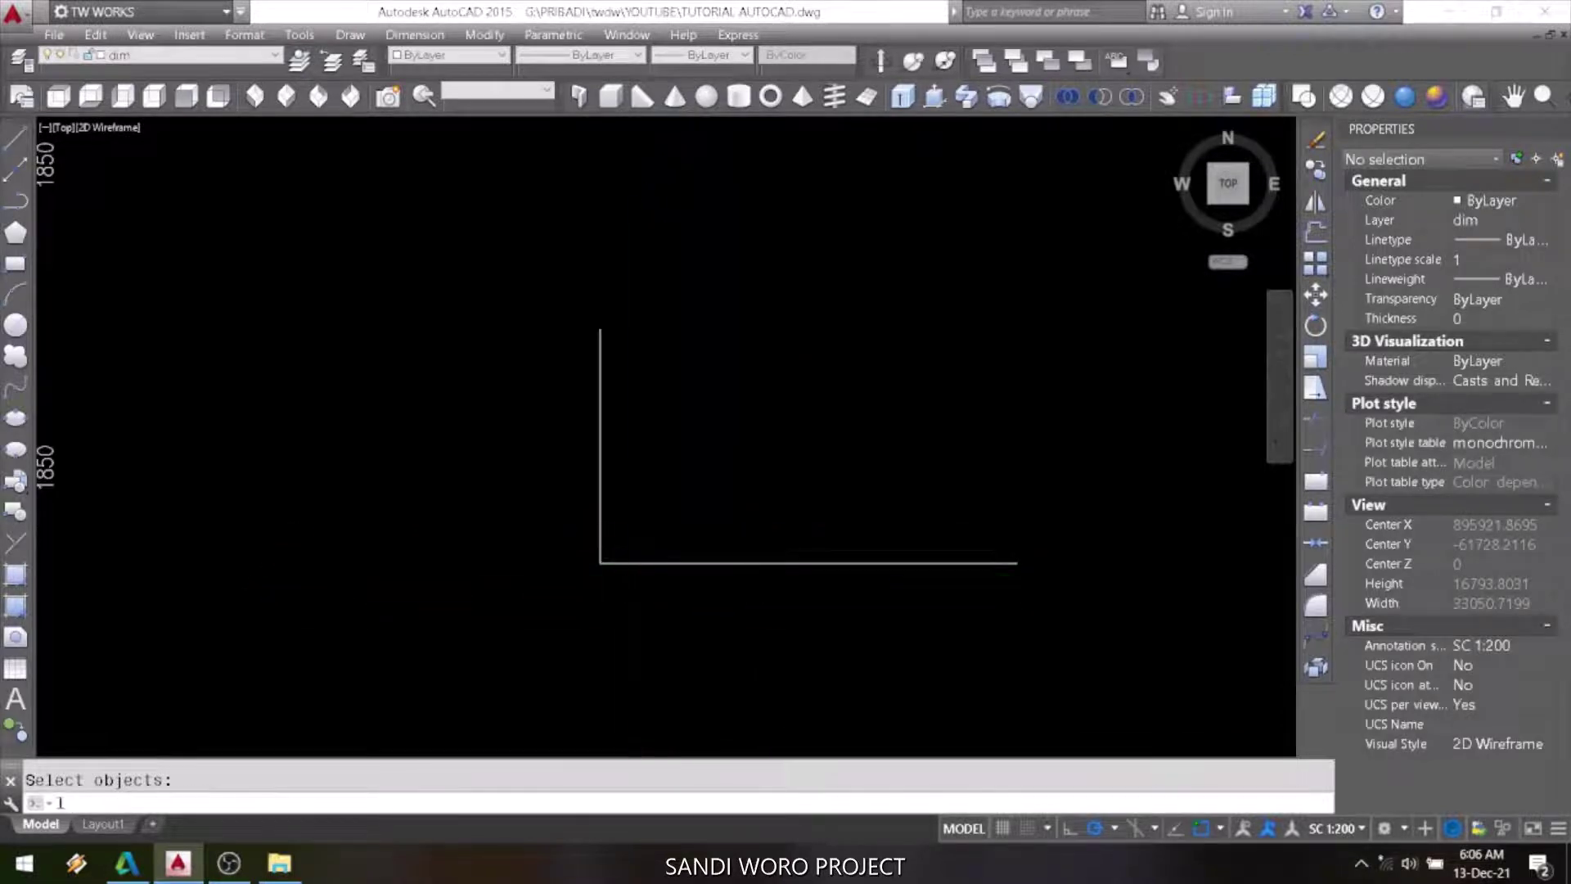
key("Return")
left_click(601, 563)
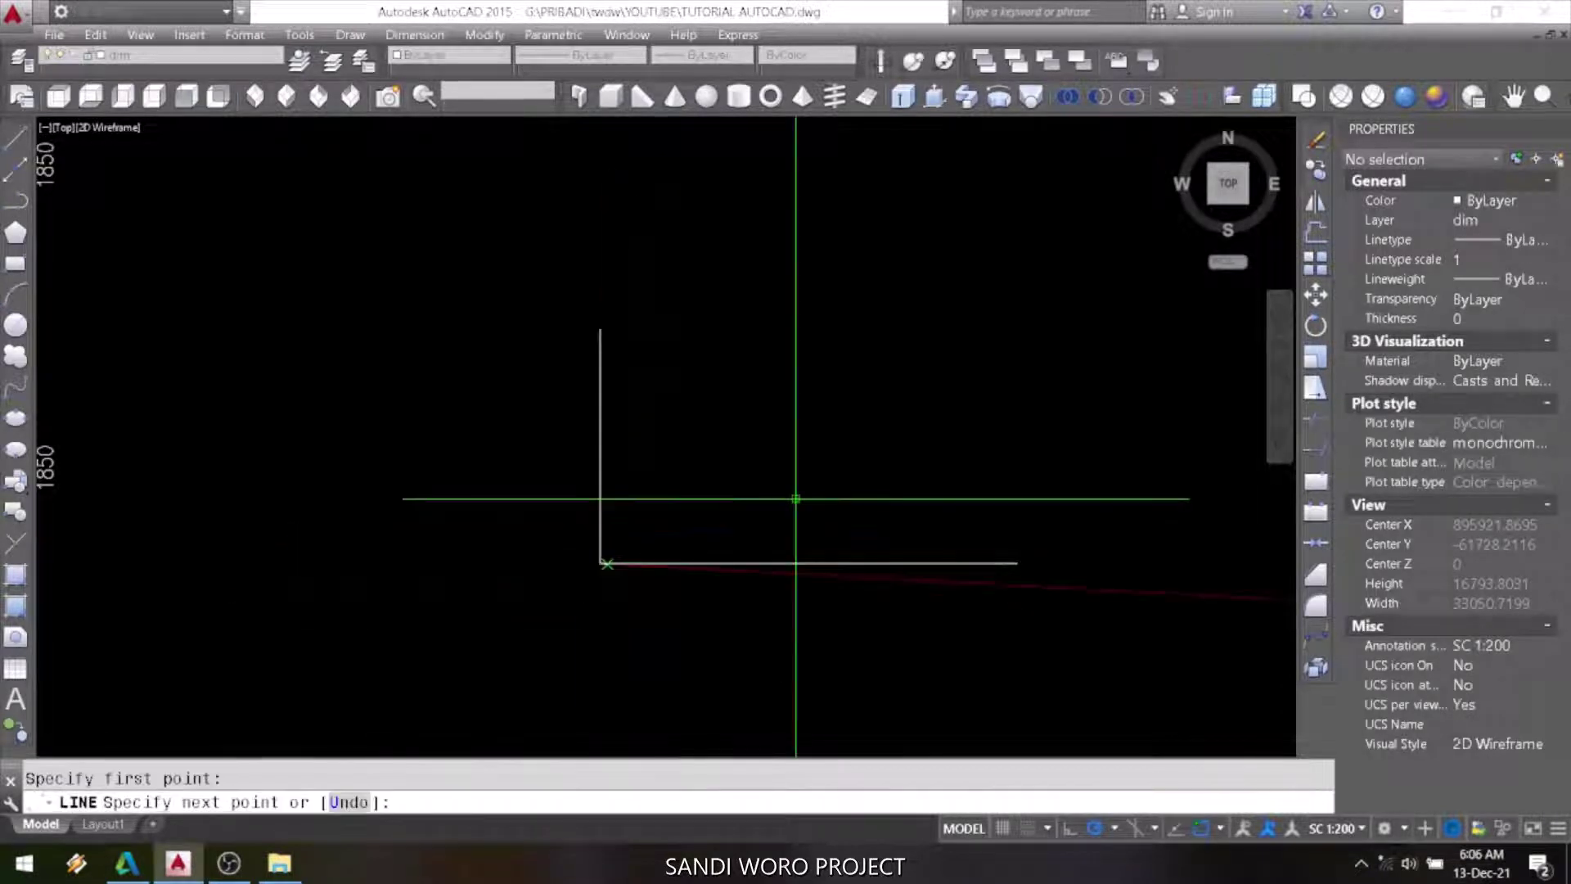
left_click(879, 479)
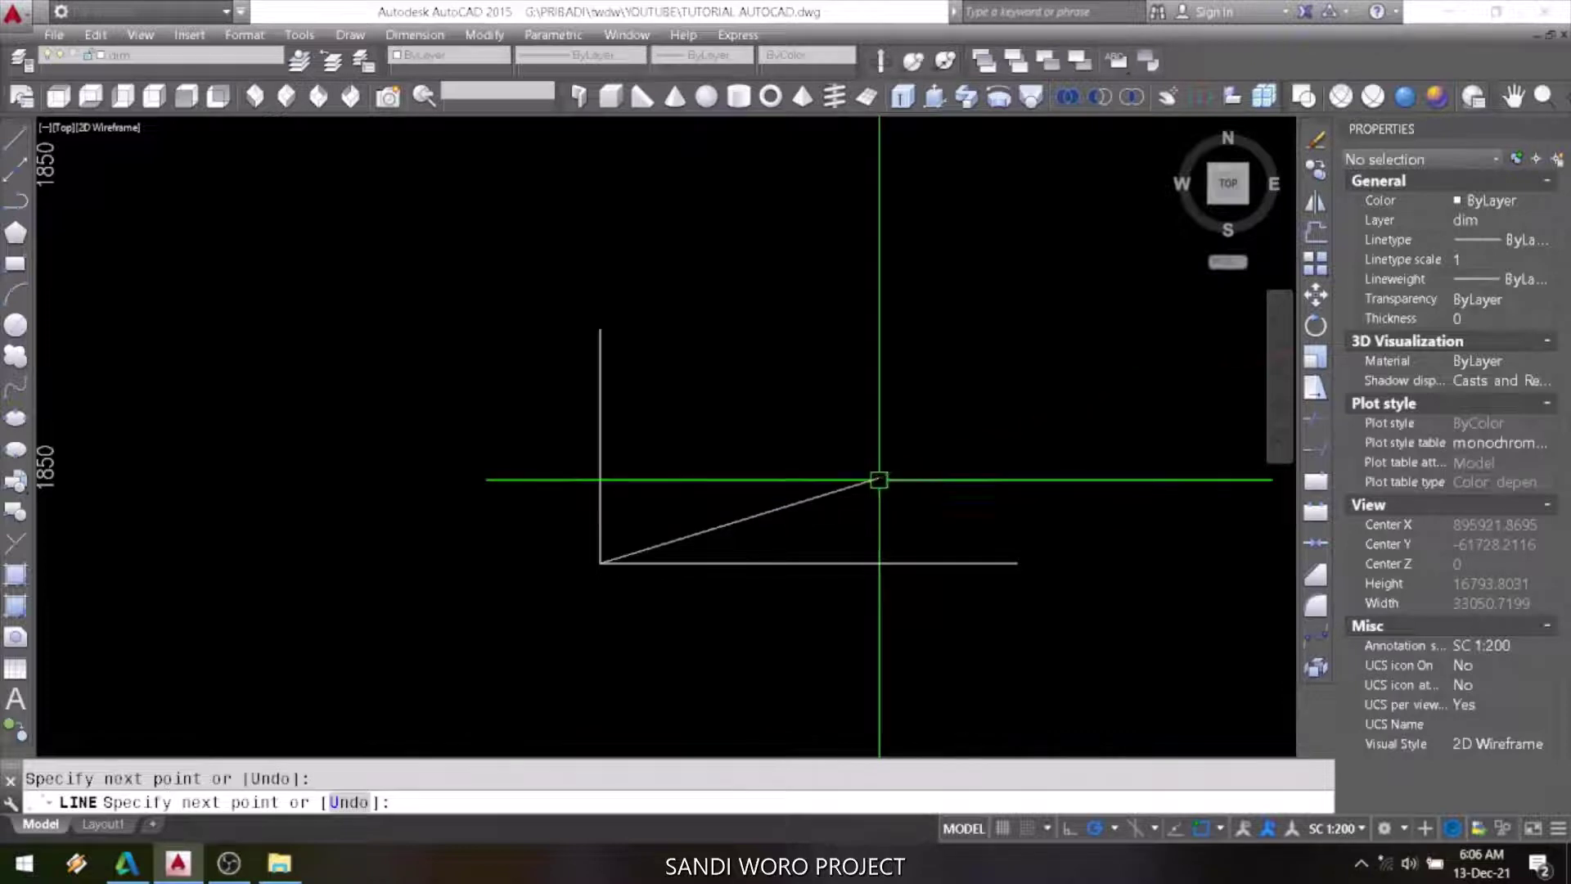
key("Return")
key("Return")
left_click(599, 563)
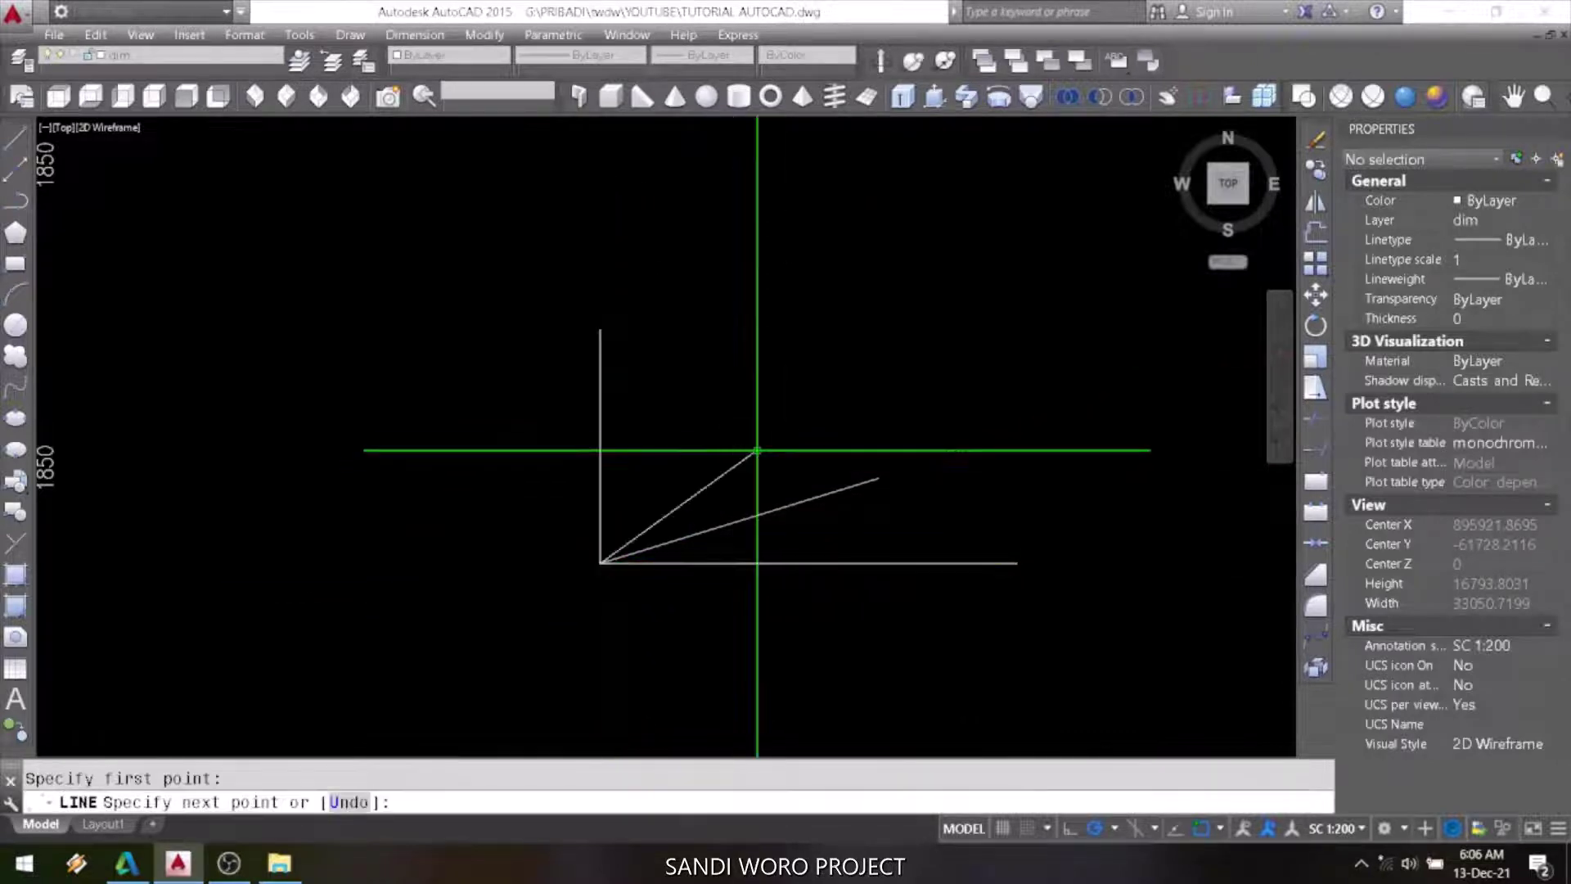
left_click(800, 427)
key("Return")
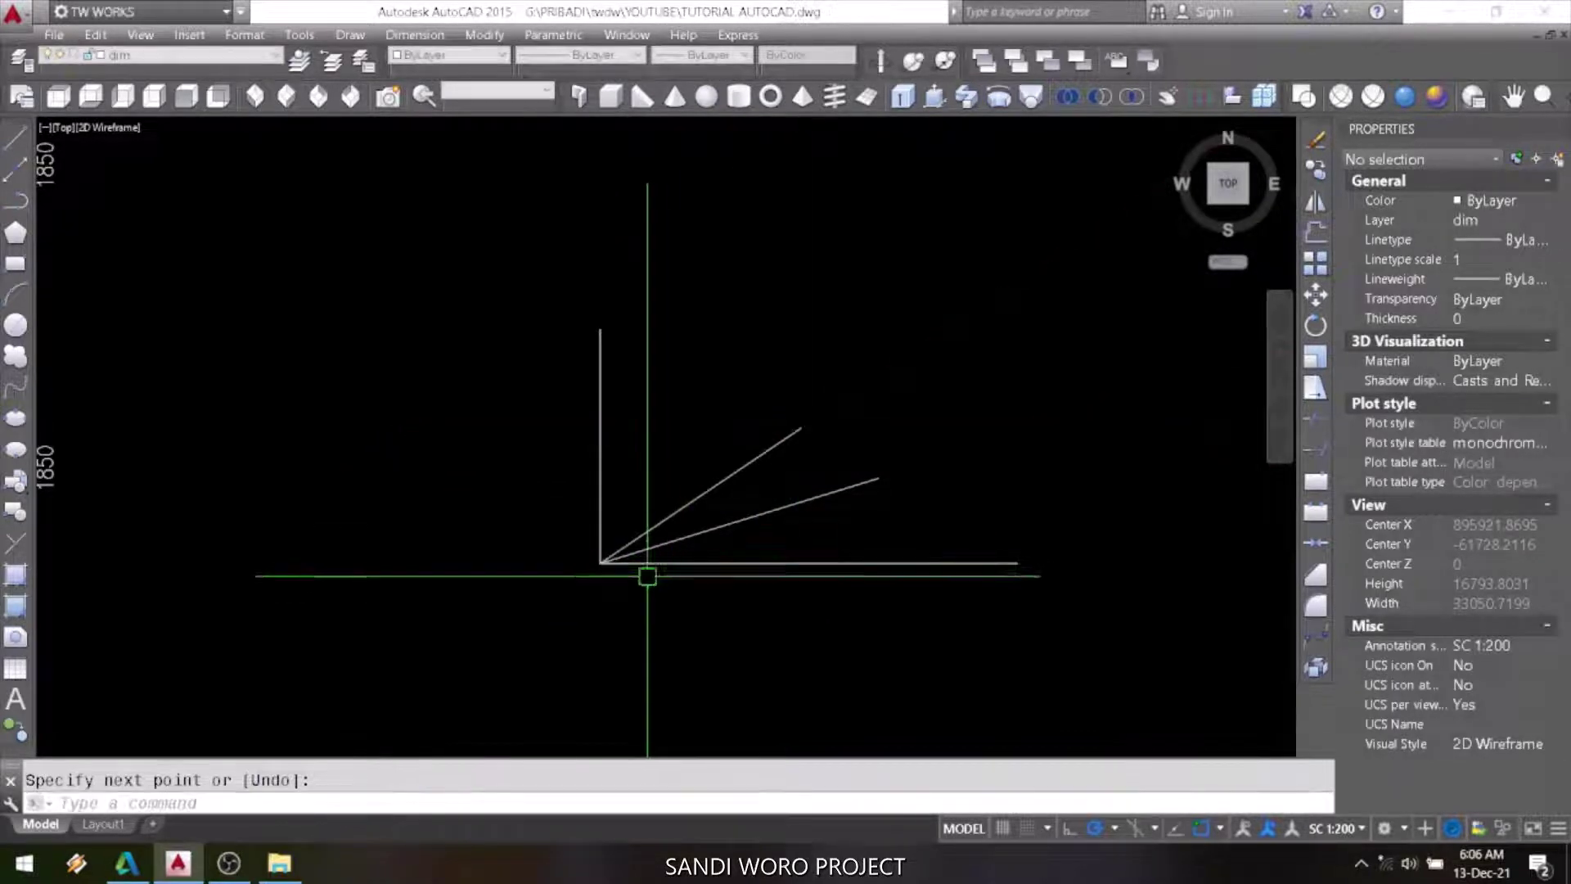
Draw a third line from the corner at the 51° polar tracking angle, about 5072 units long.
key("Return")
left_click(600, 563)
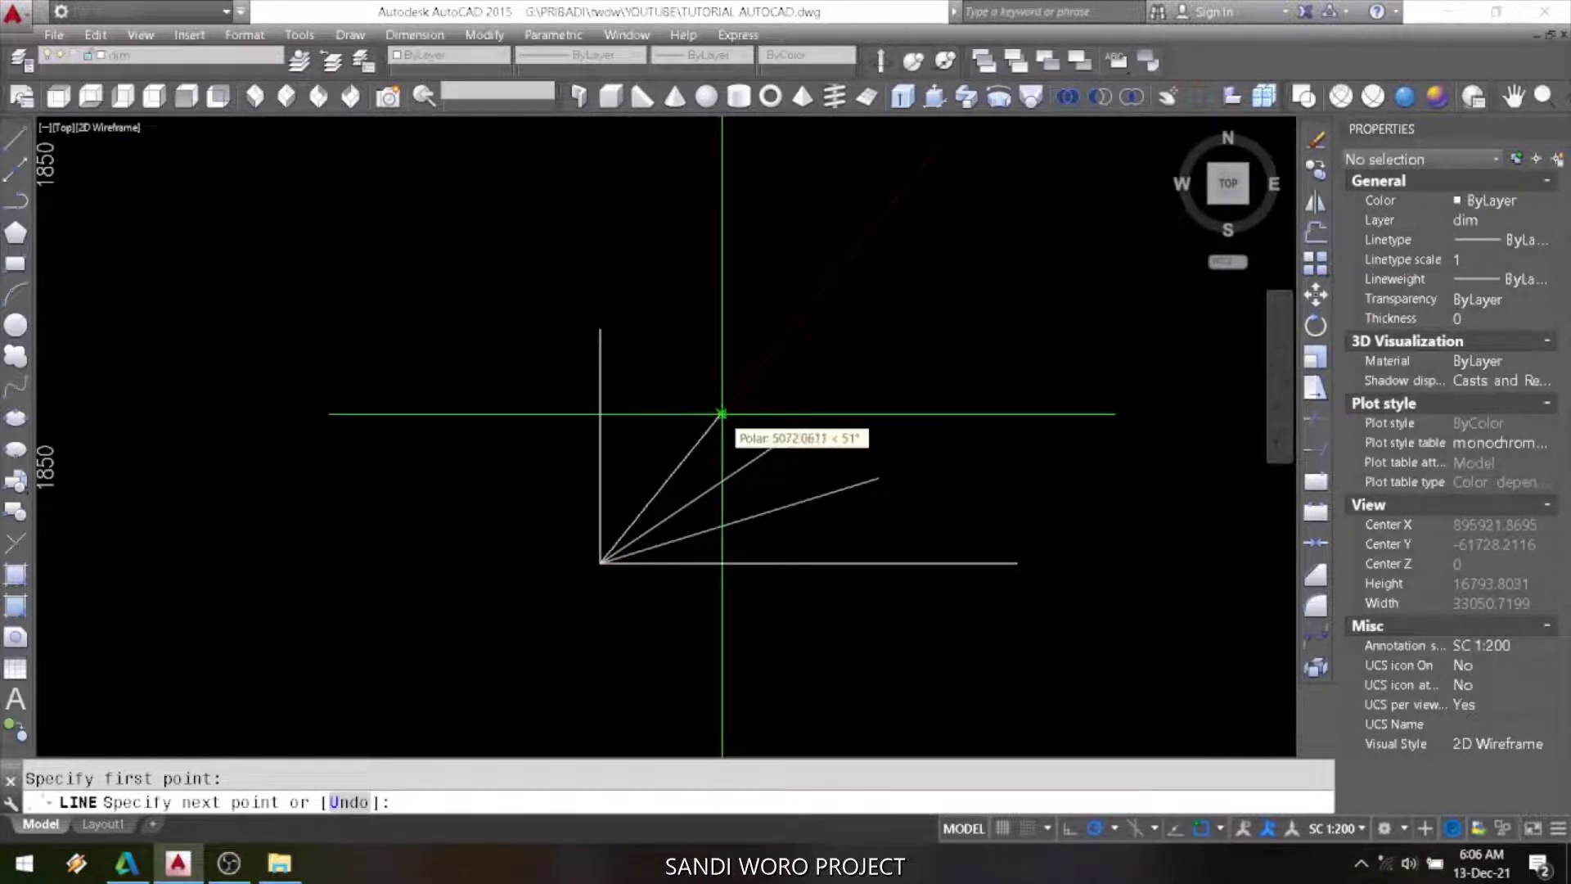
left_click(720, 414)
key("Return")
Add an angular dimension from the horizontal line to the lowest sloped line, placed beyond that line's outer end.
left_click(415, 35)
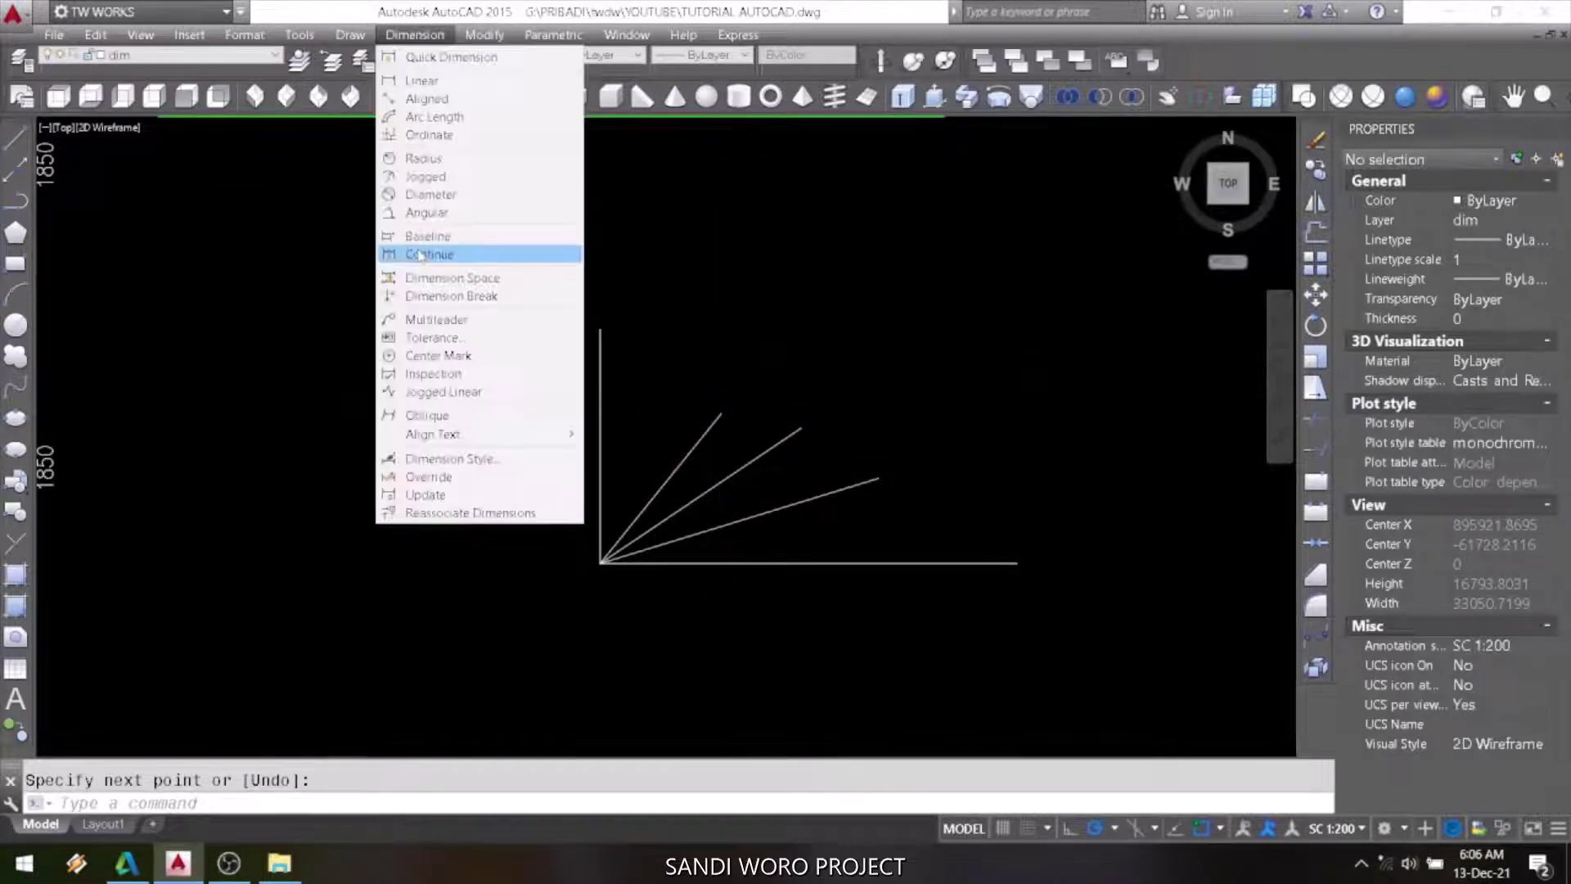
left_click(422, 231)
left_click(820, 561)
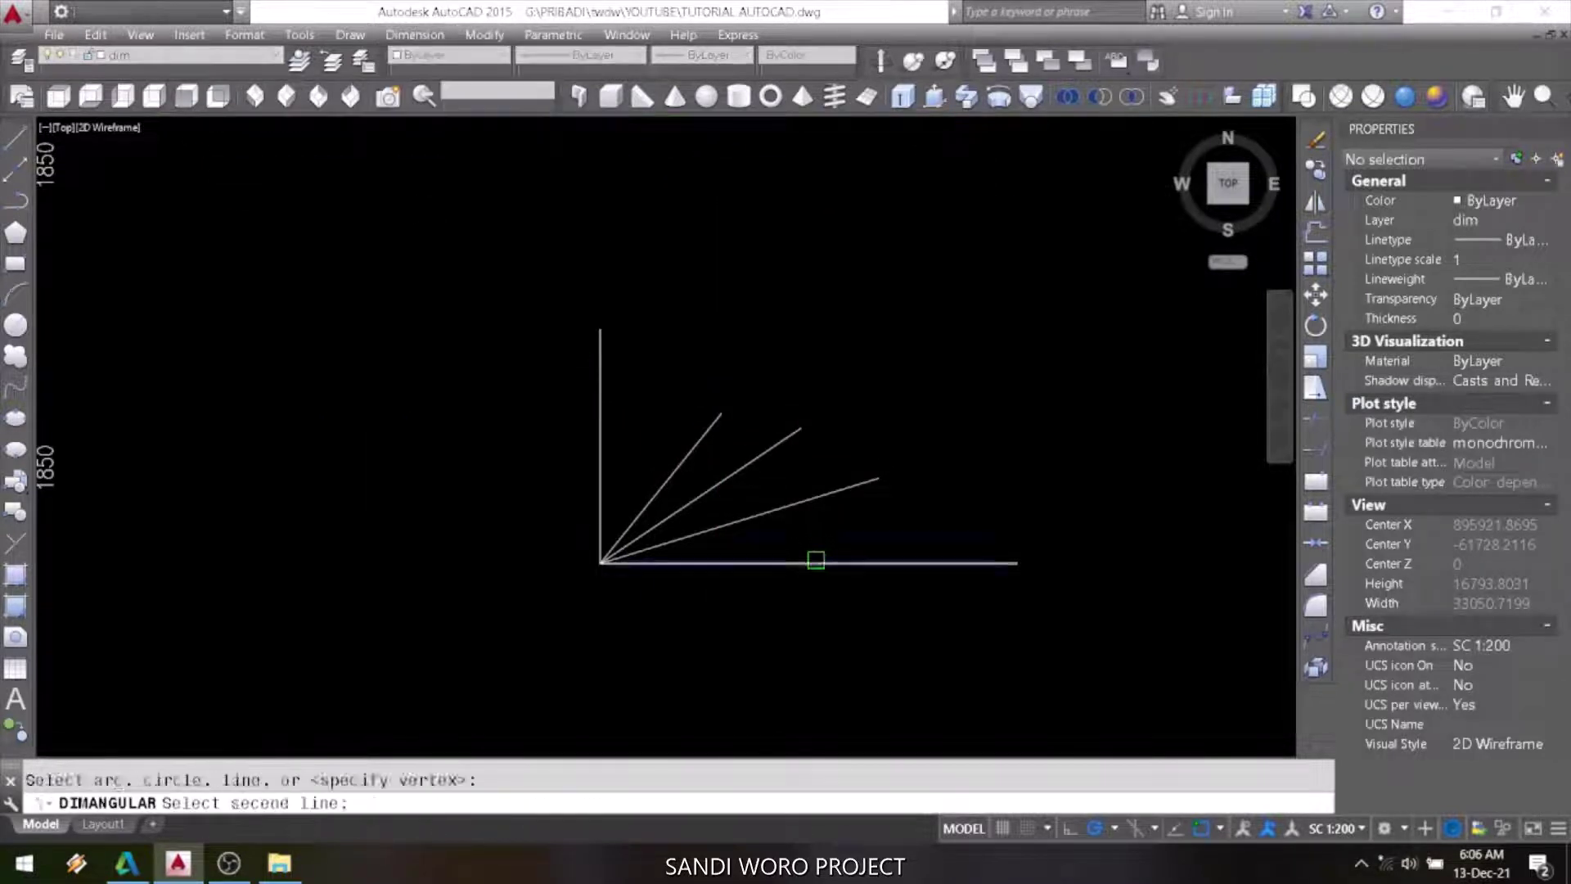
left_click(804, 501)
left_click(1017, 501)
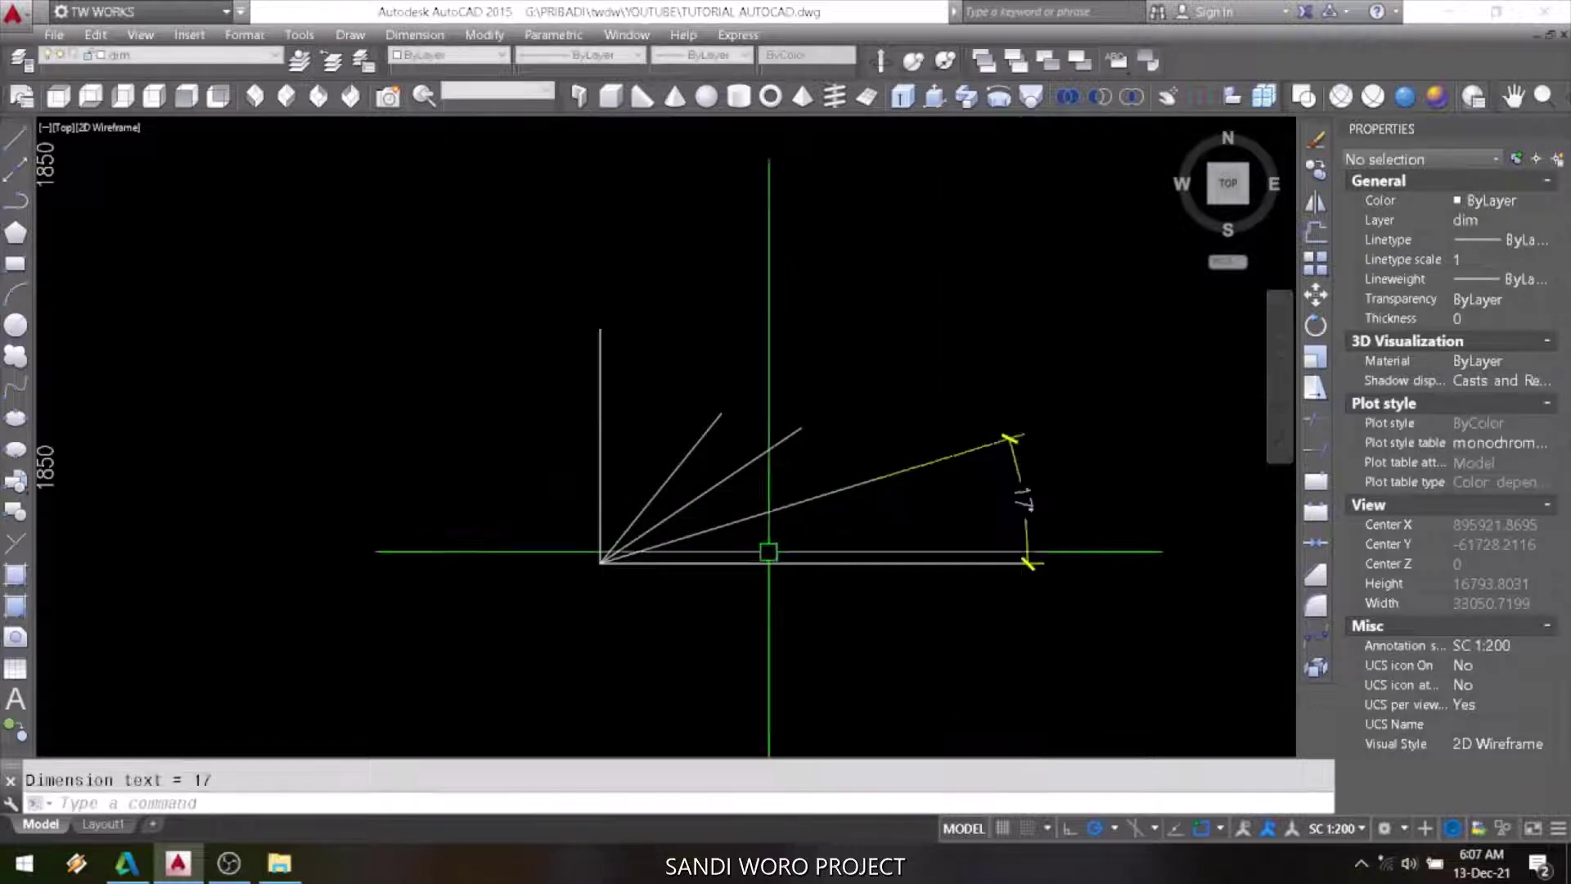
Add angular dimensions from the horizontal line to the middle and steepest sloped lines, placing the steepest line's dimension nearer the corner.
key("Return")
left_click(744, 562)
left_click(744, 467)
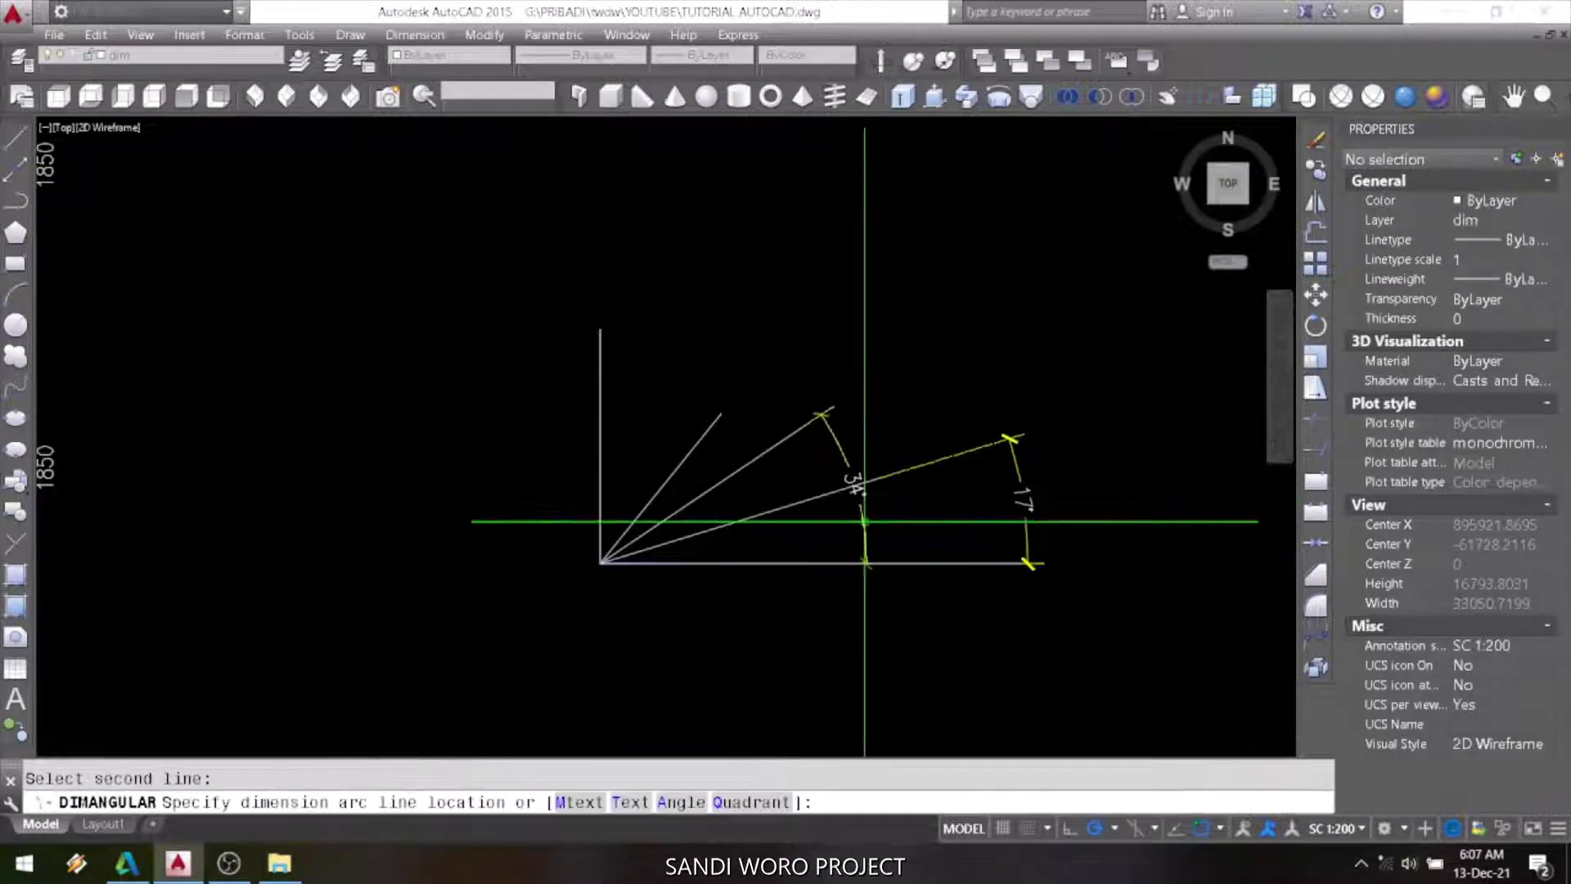
left_click(862, 523)
key("Return")
left_click(674, 556)
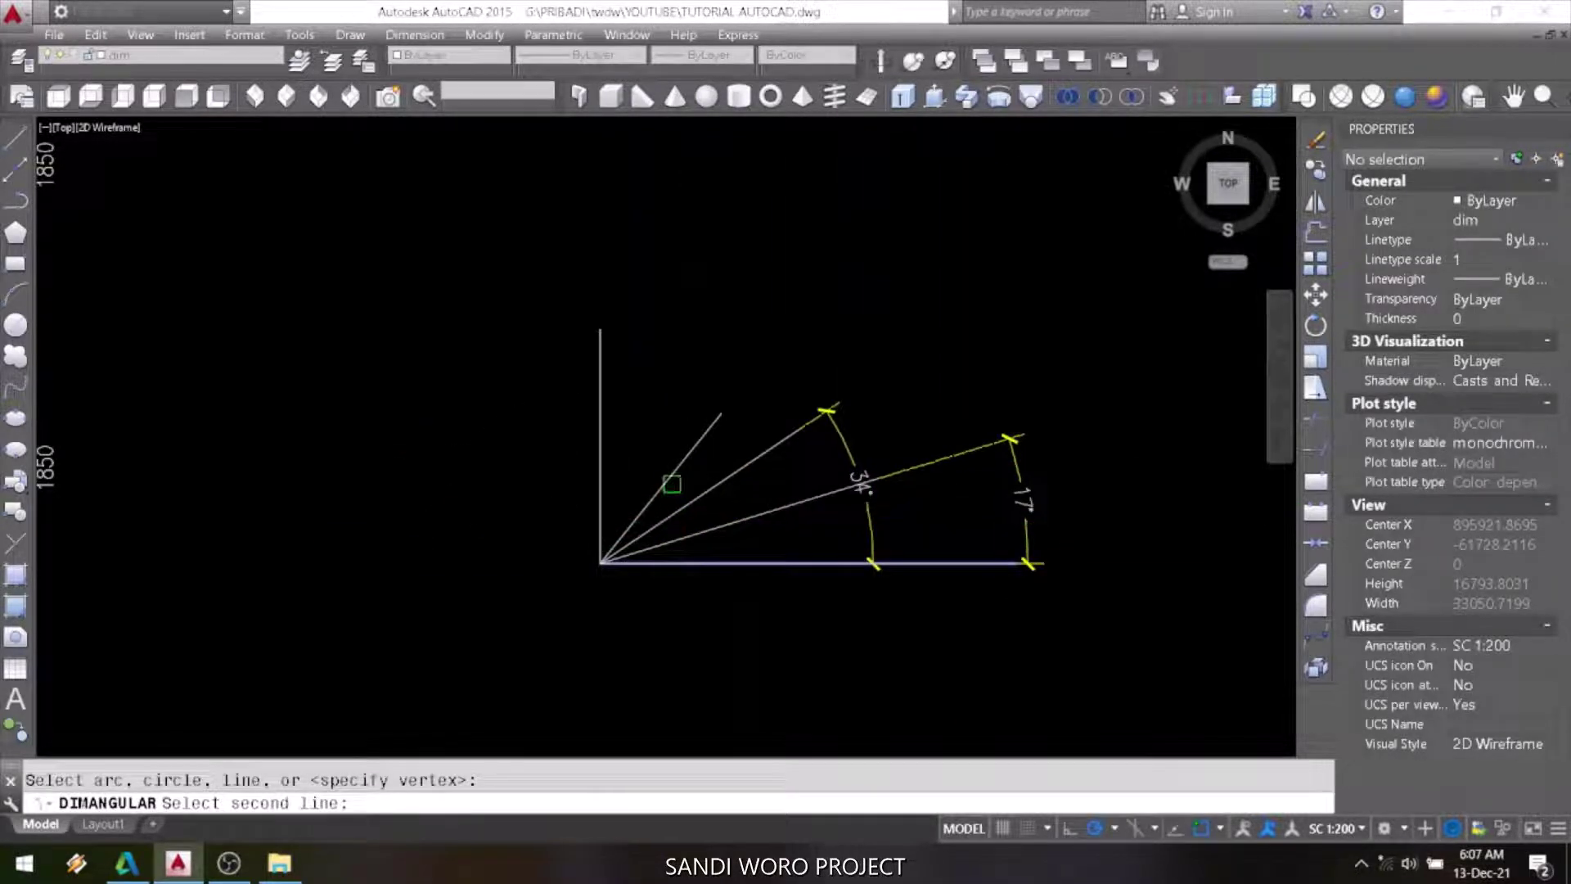
left_click(672, 483)
left_click(734, 454)
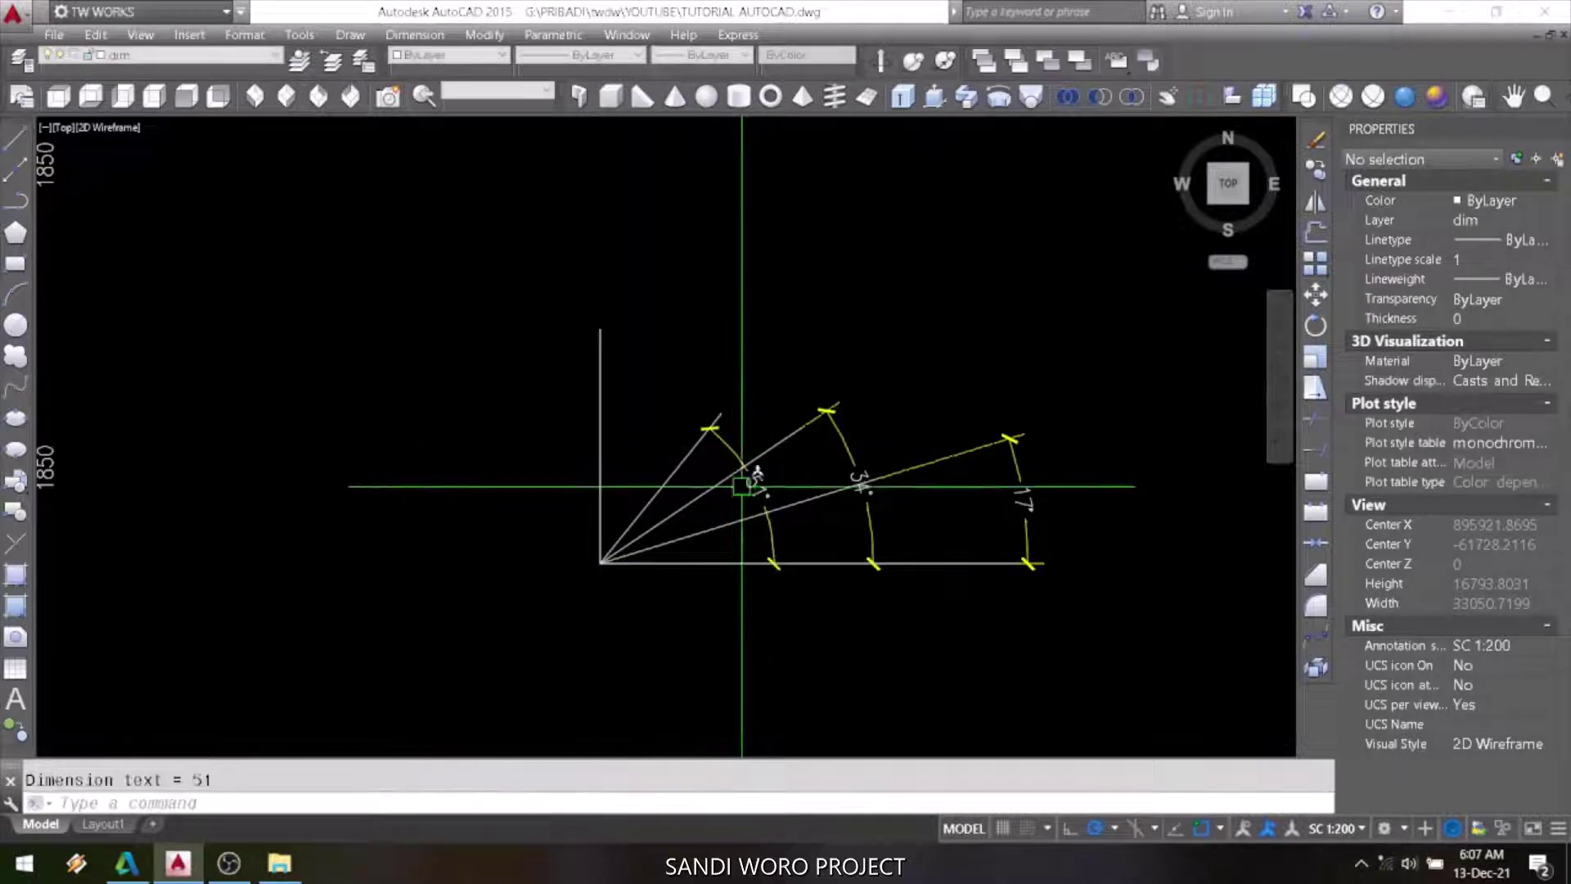
Add 50 as another additional polar angle in the tracking settings, keeping 17 as the increment angle.
left_click(1048, 828)
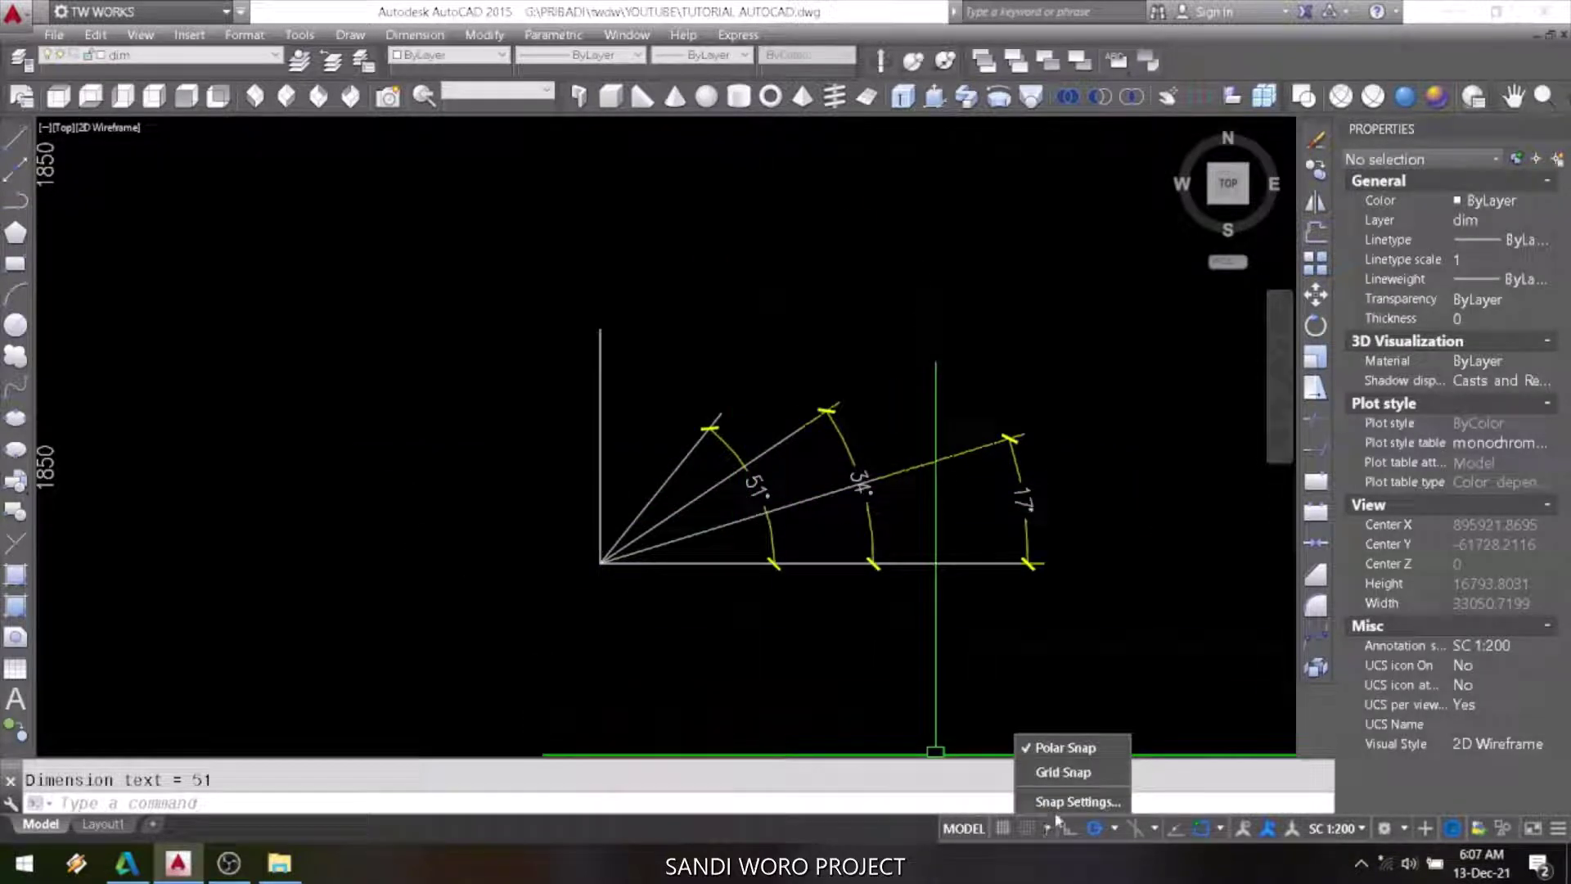
left_click(1116, 829)
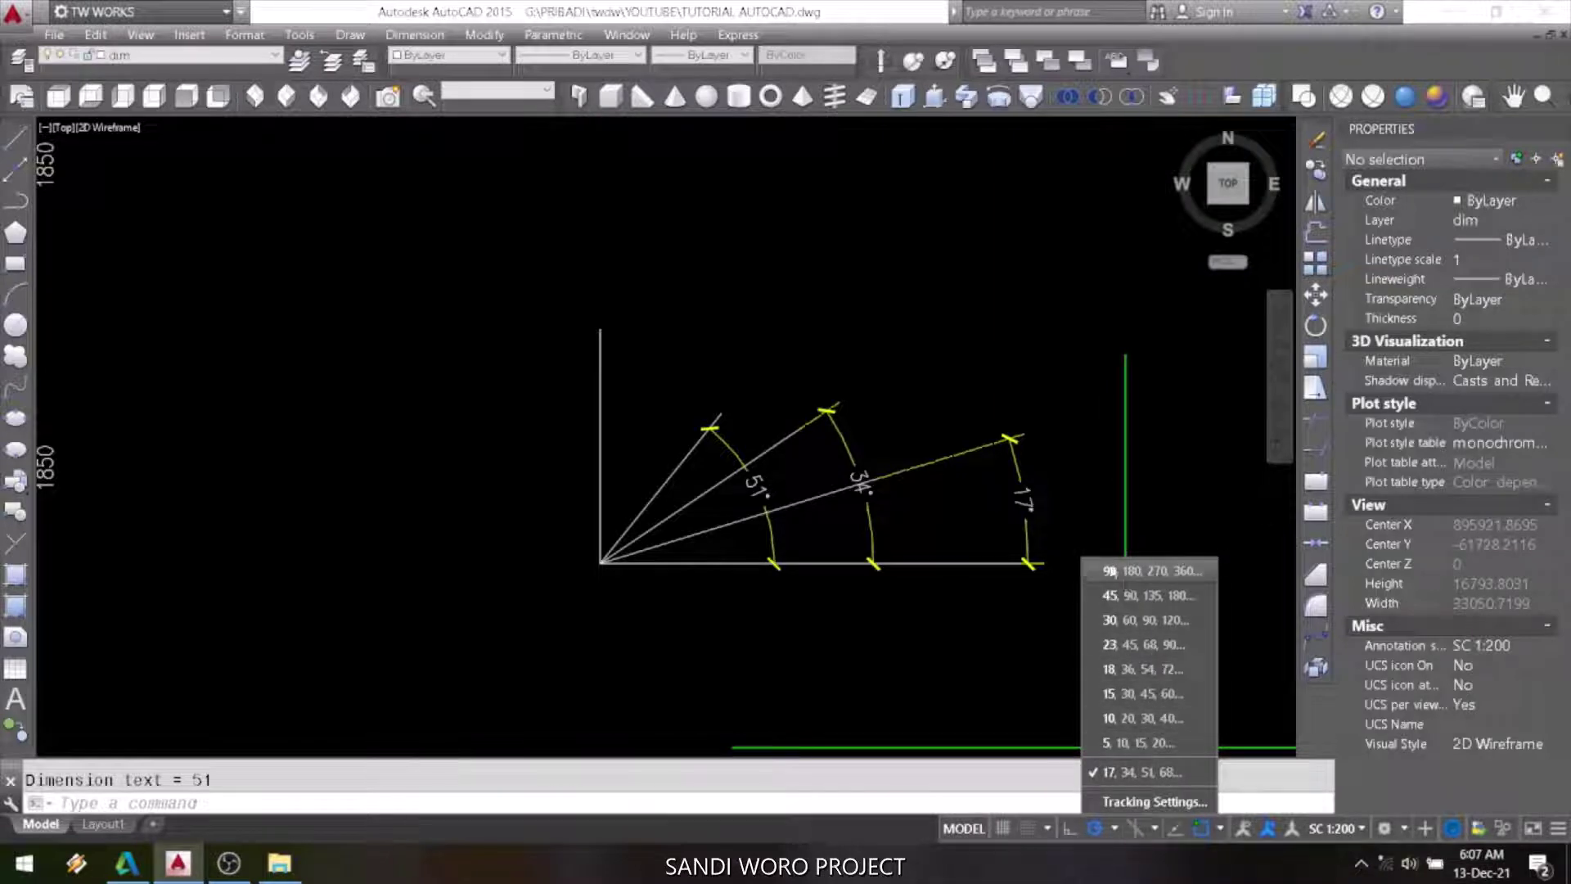
left_click(1106, 804)
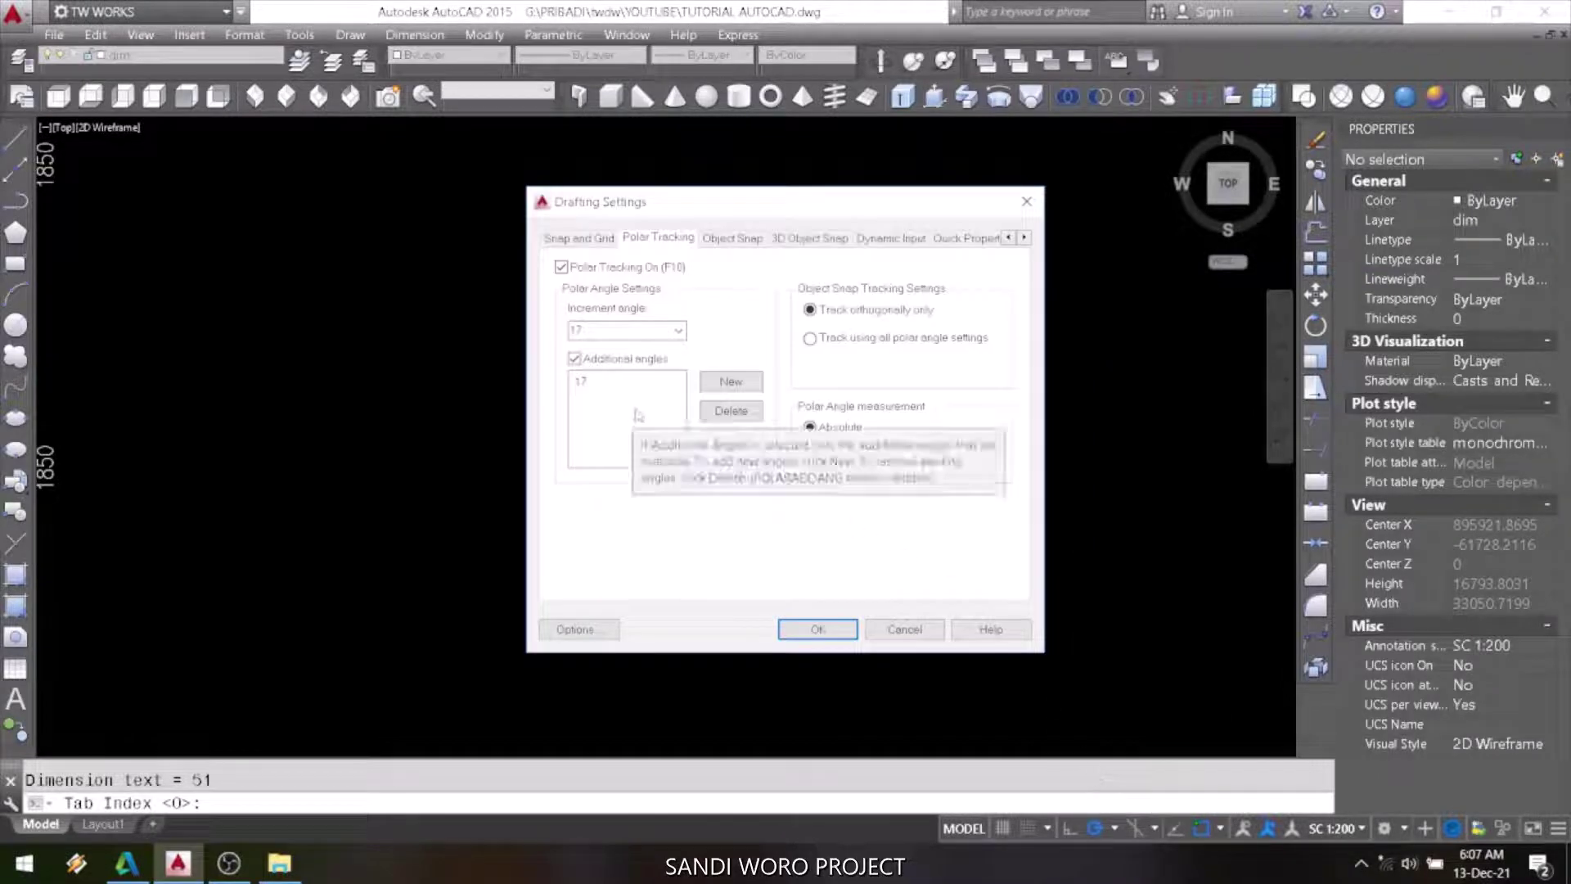
left_click(678, 331)
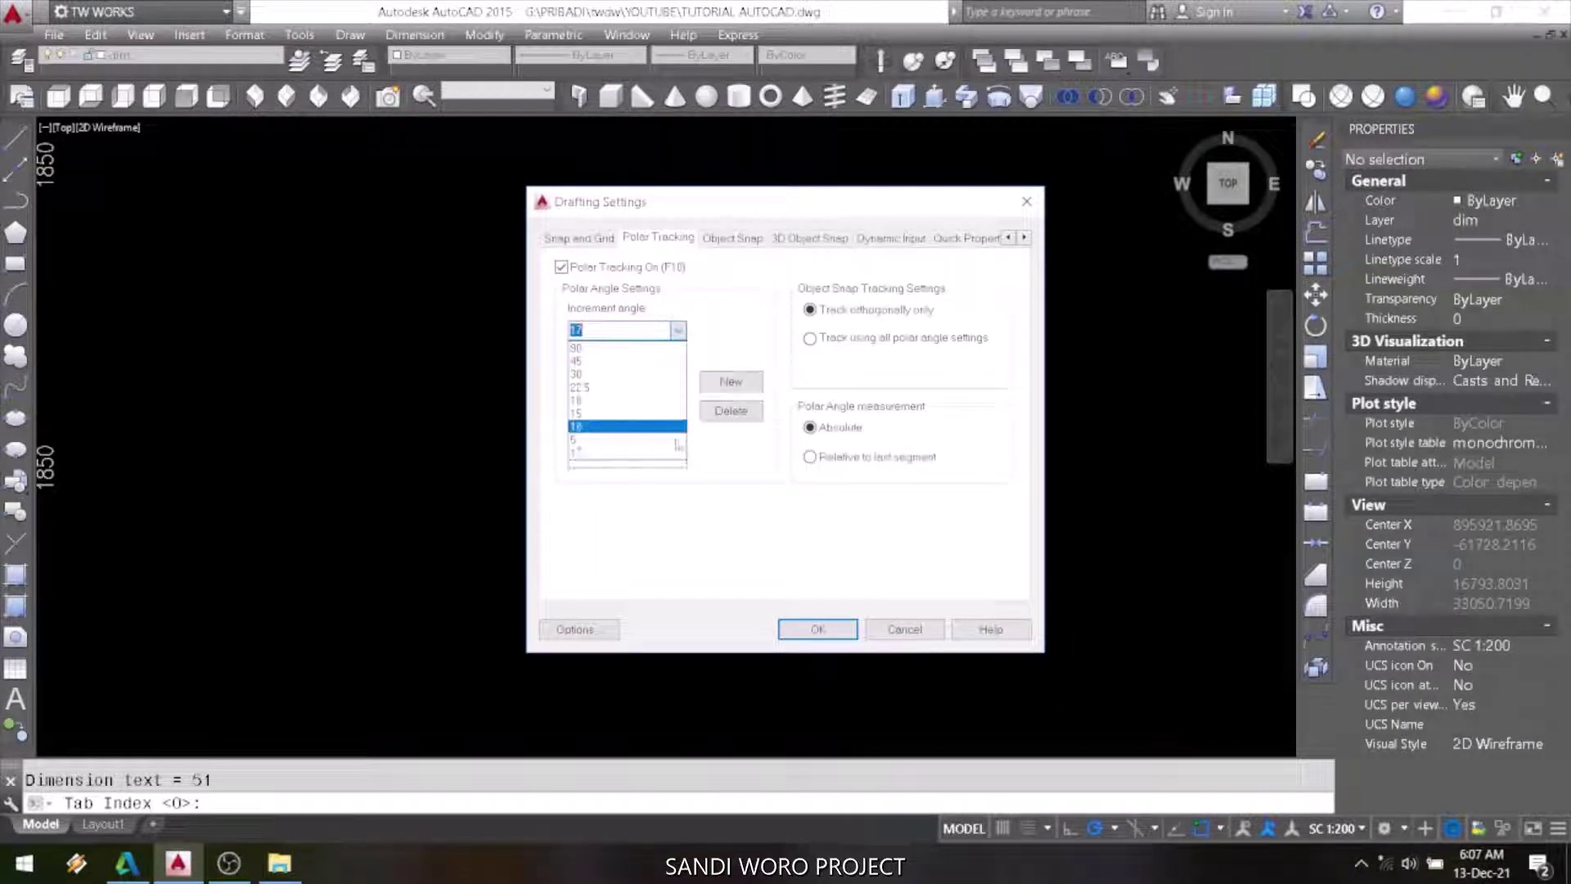
left_click(610, 453)
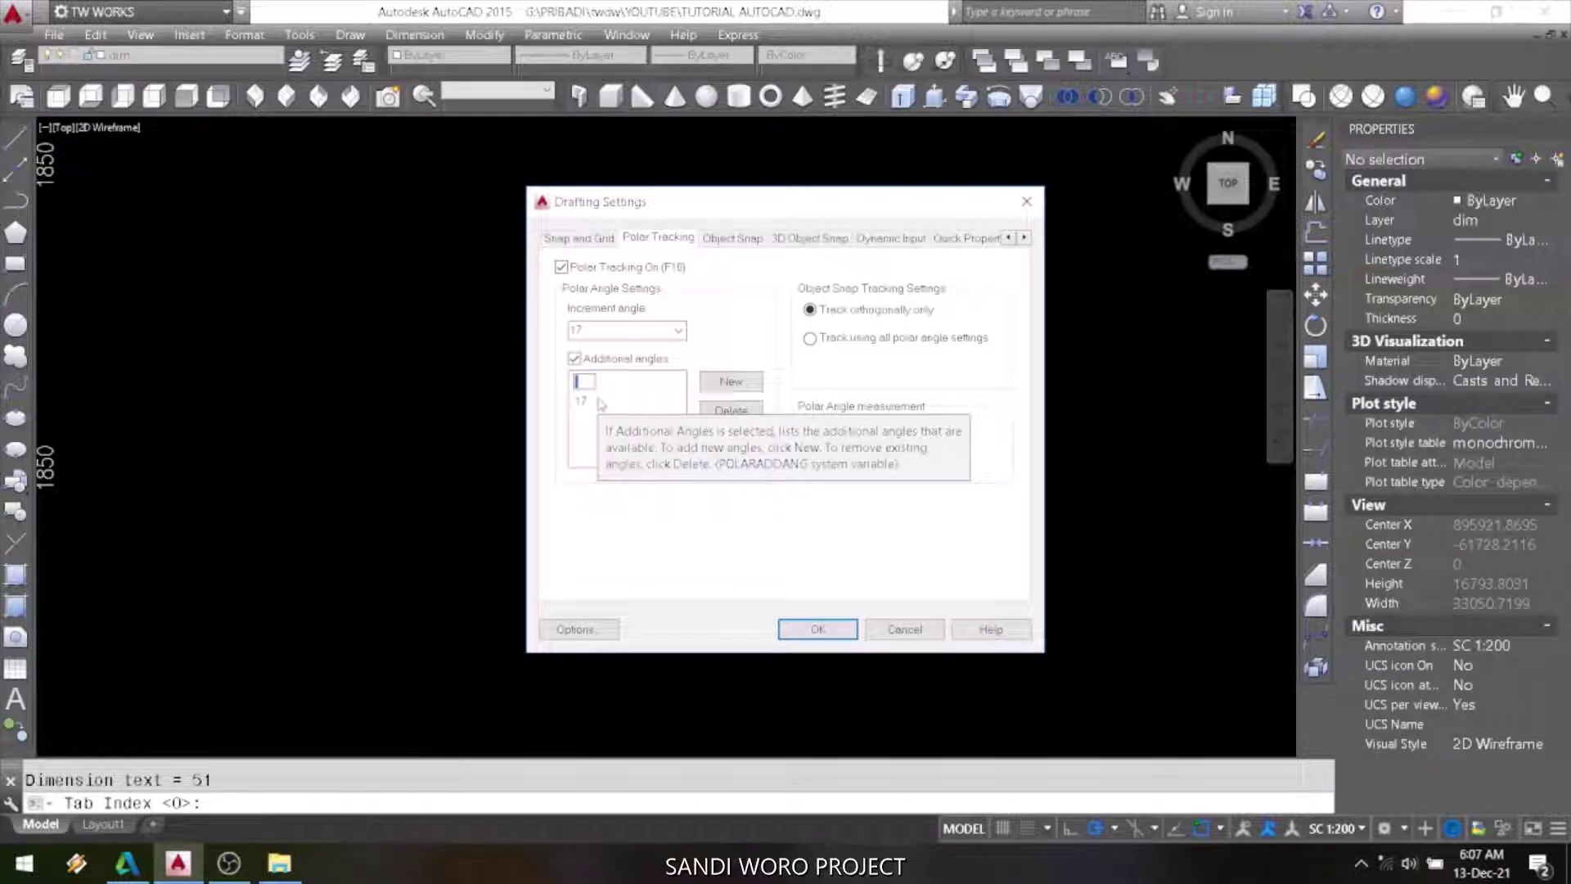
type("51")
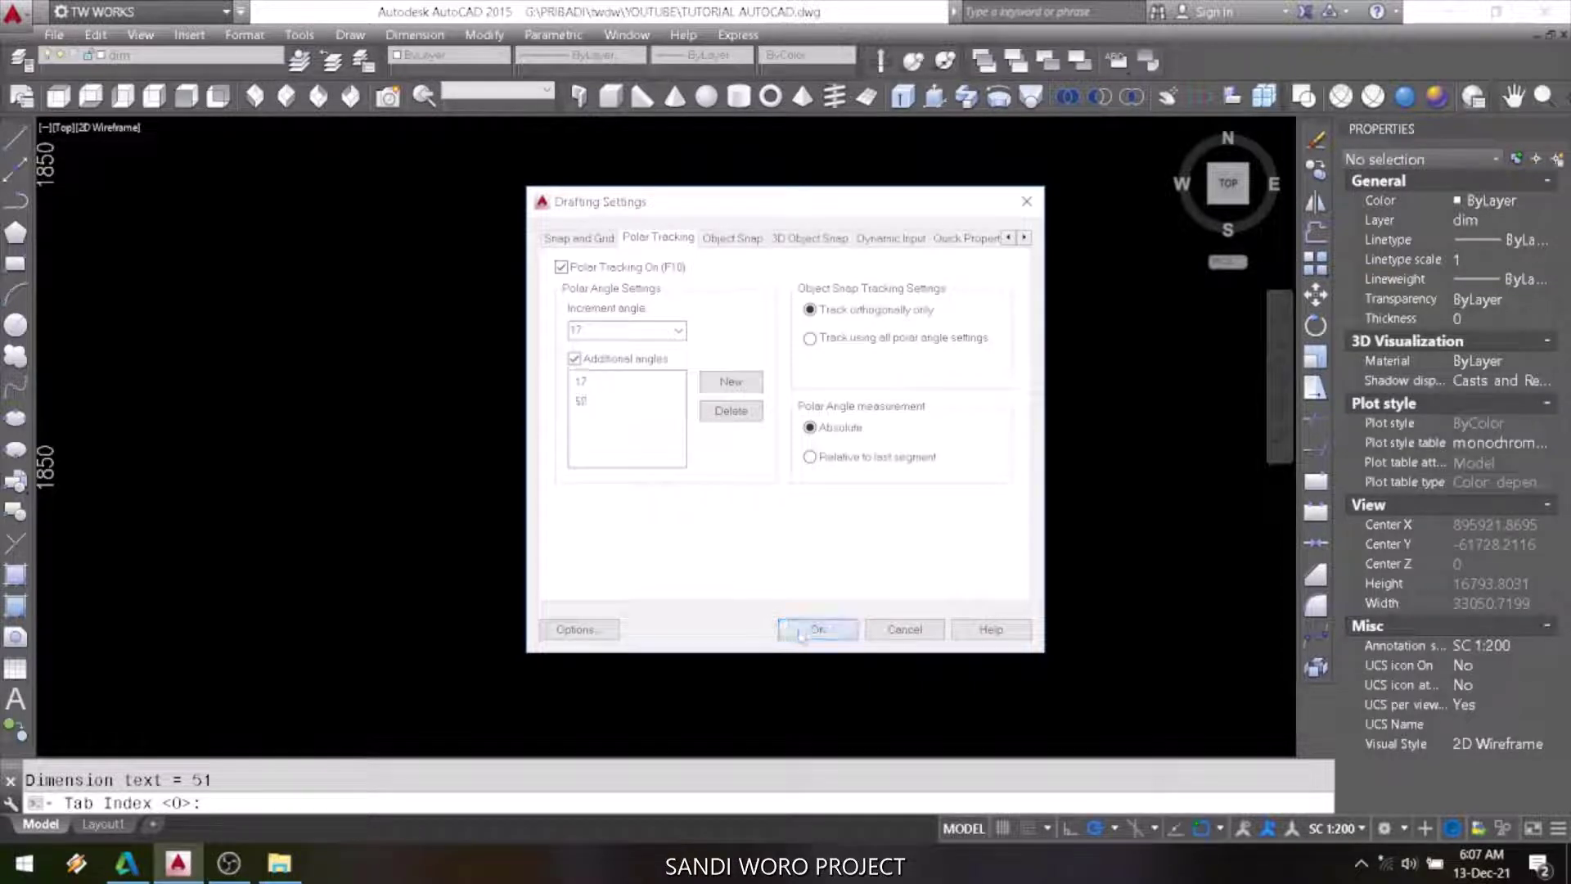
left_click(819, 628)
Erase the three sloped lines with their angular dimensions and switch polar tracking to the 50, 100, 150, 200 increments.
type("e")
key("Return")
left_click(871, 369)
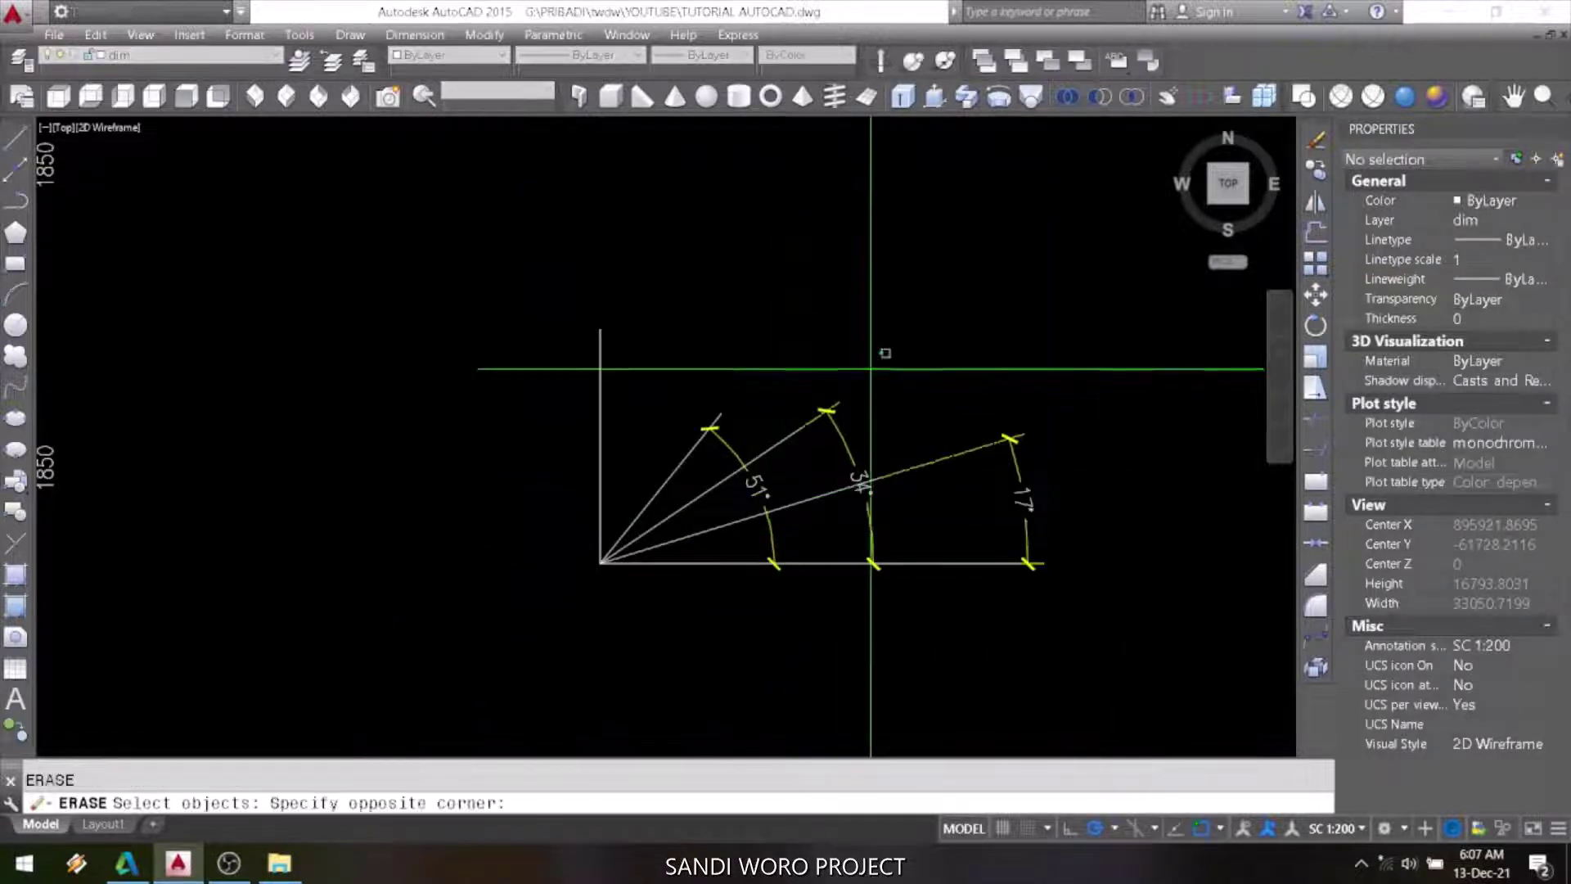
left_click(677, 526)
key("Return")
key("Return")
left_click(981, 483)
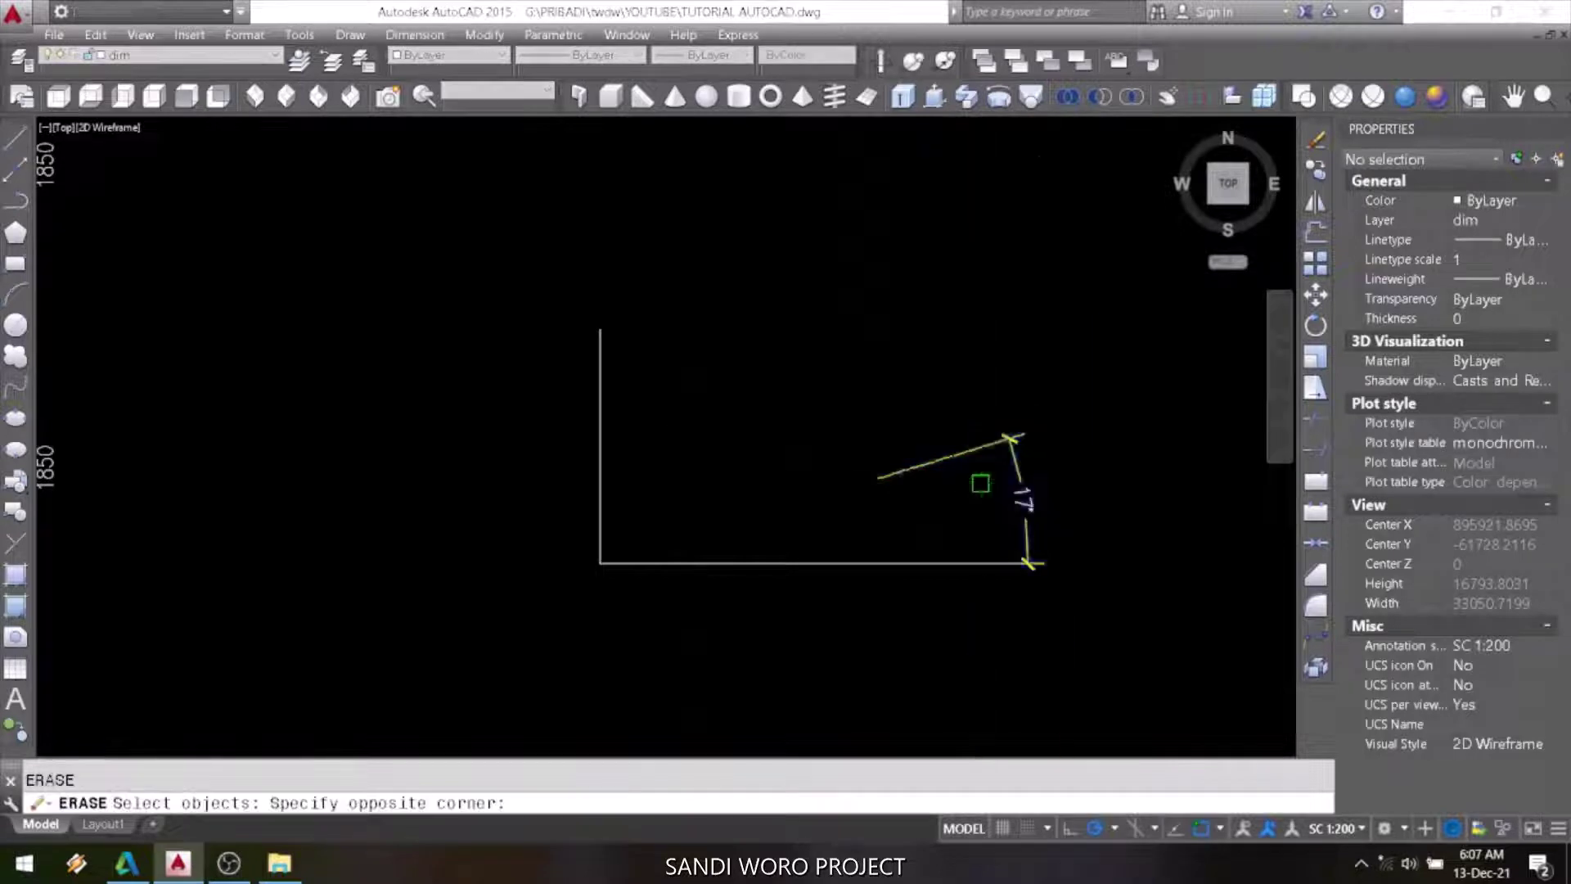
left_click(941, 508)
key("Return")
left_click(1115, 829)
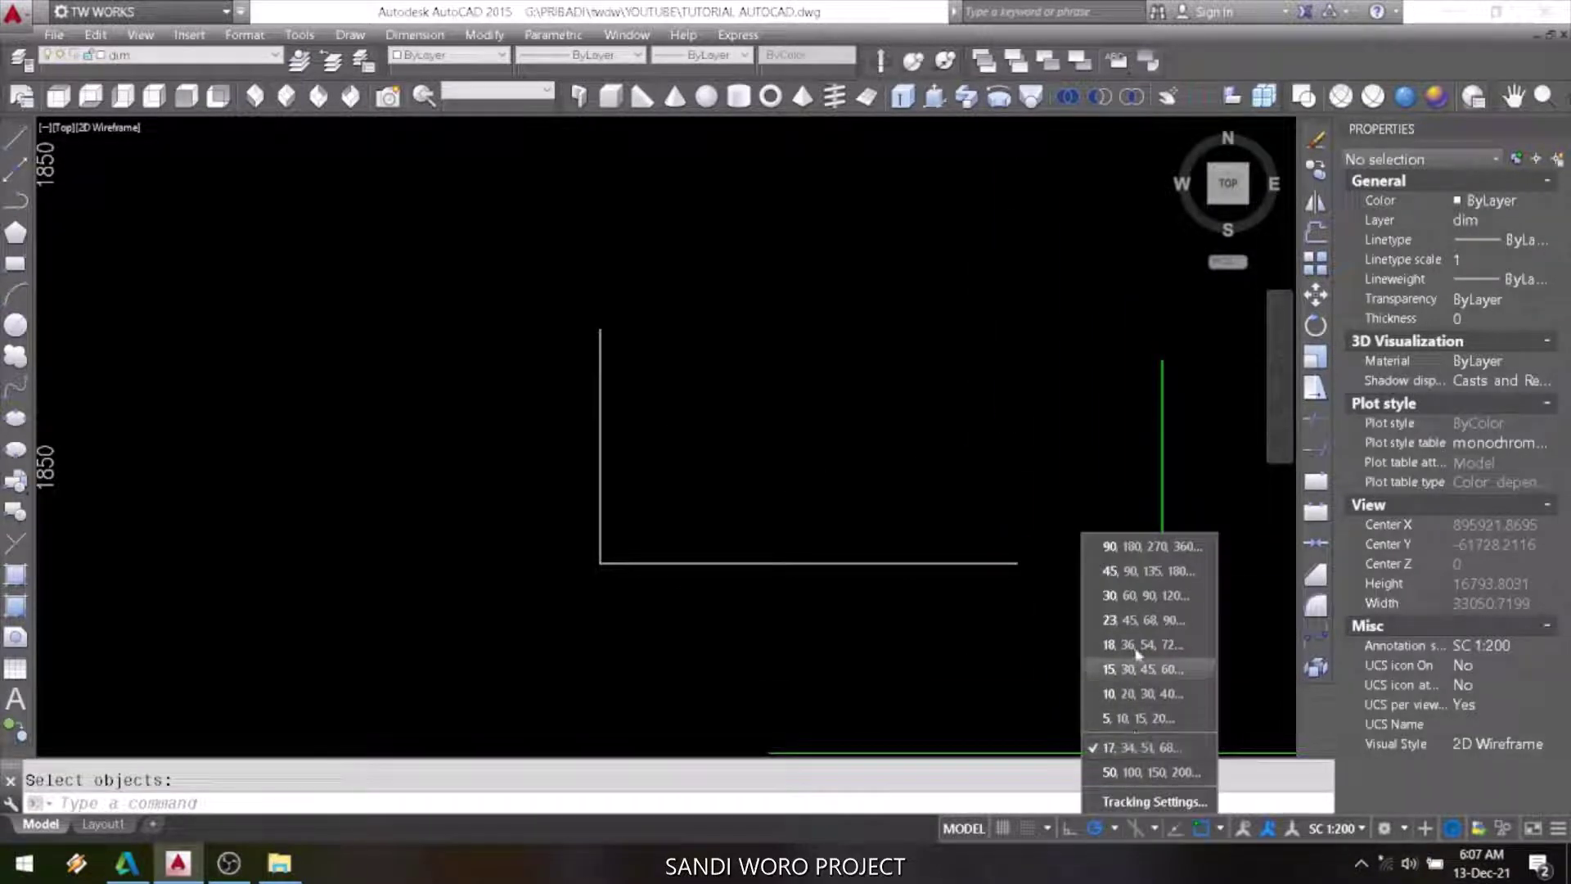
left_click(1113, 773)
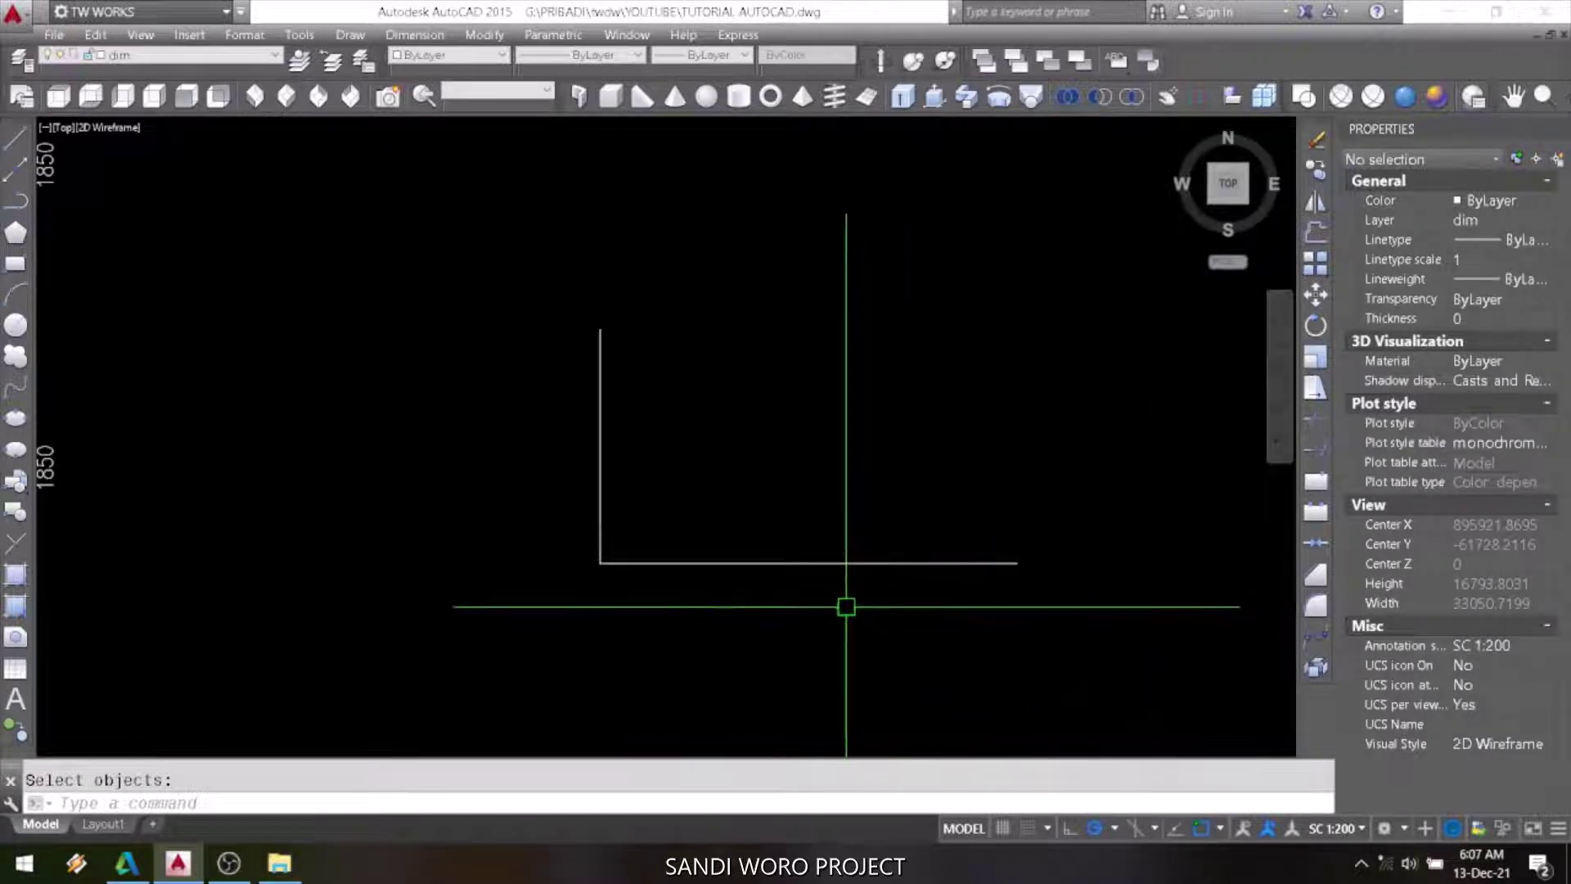
Draw two lines from the corner where the vertical and horizontal lines meet, one at 50° and one at 100°.
type("l")
key("Return")
left_click(600, 562)
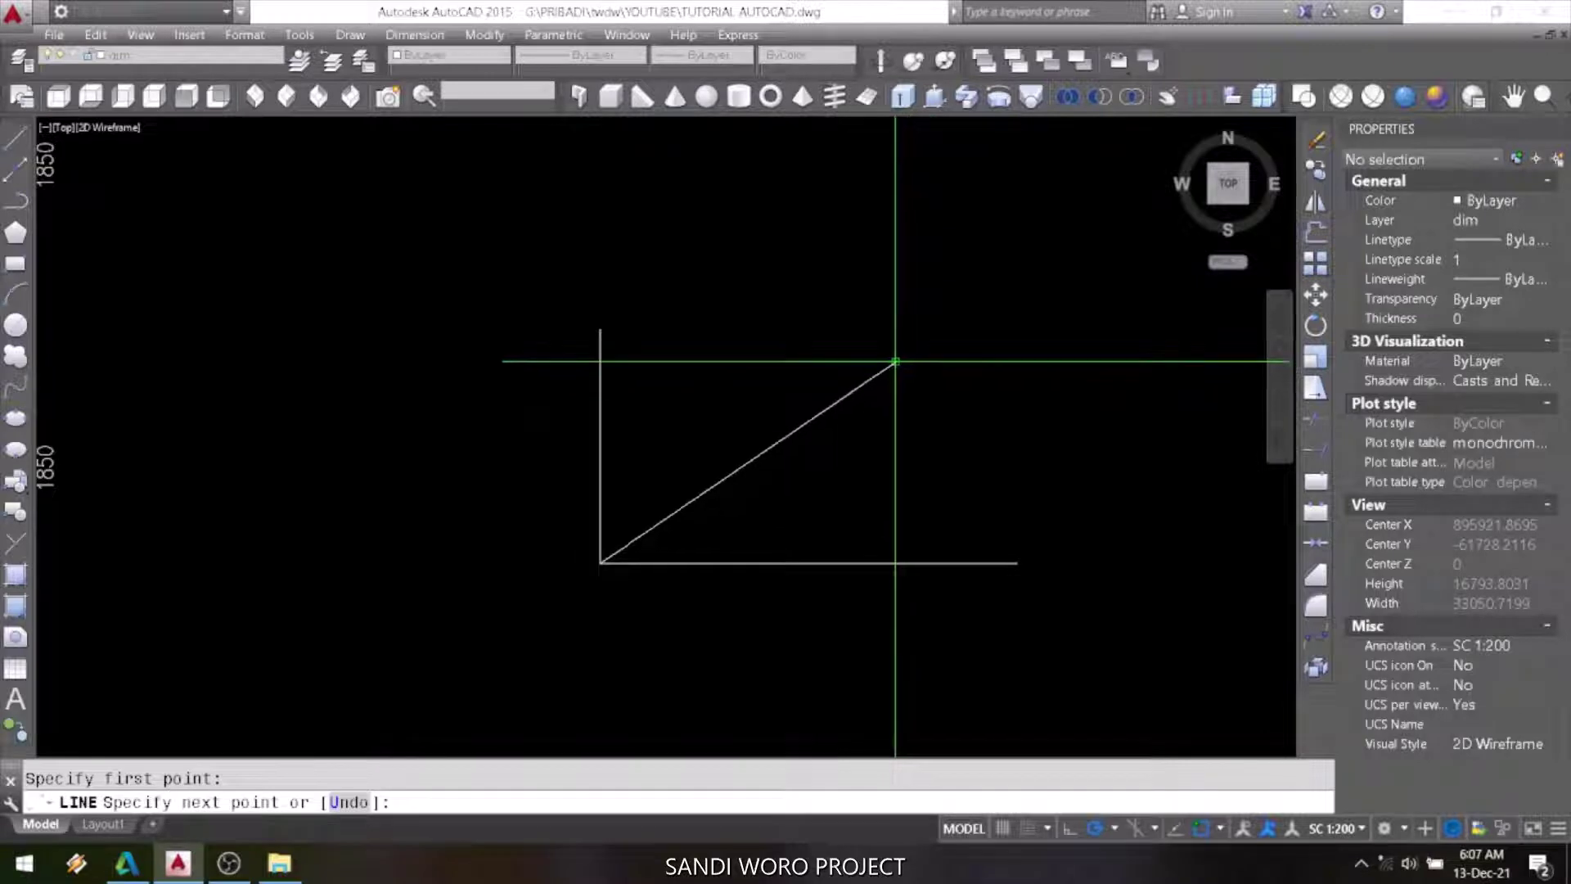
left_click(798, 327)
key("Return")
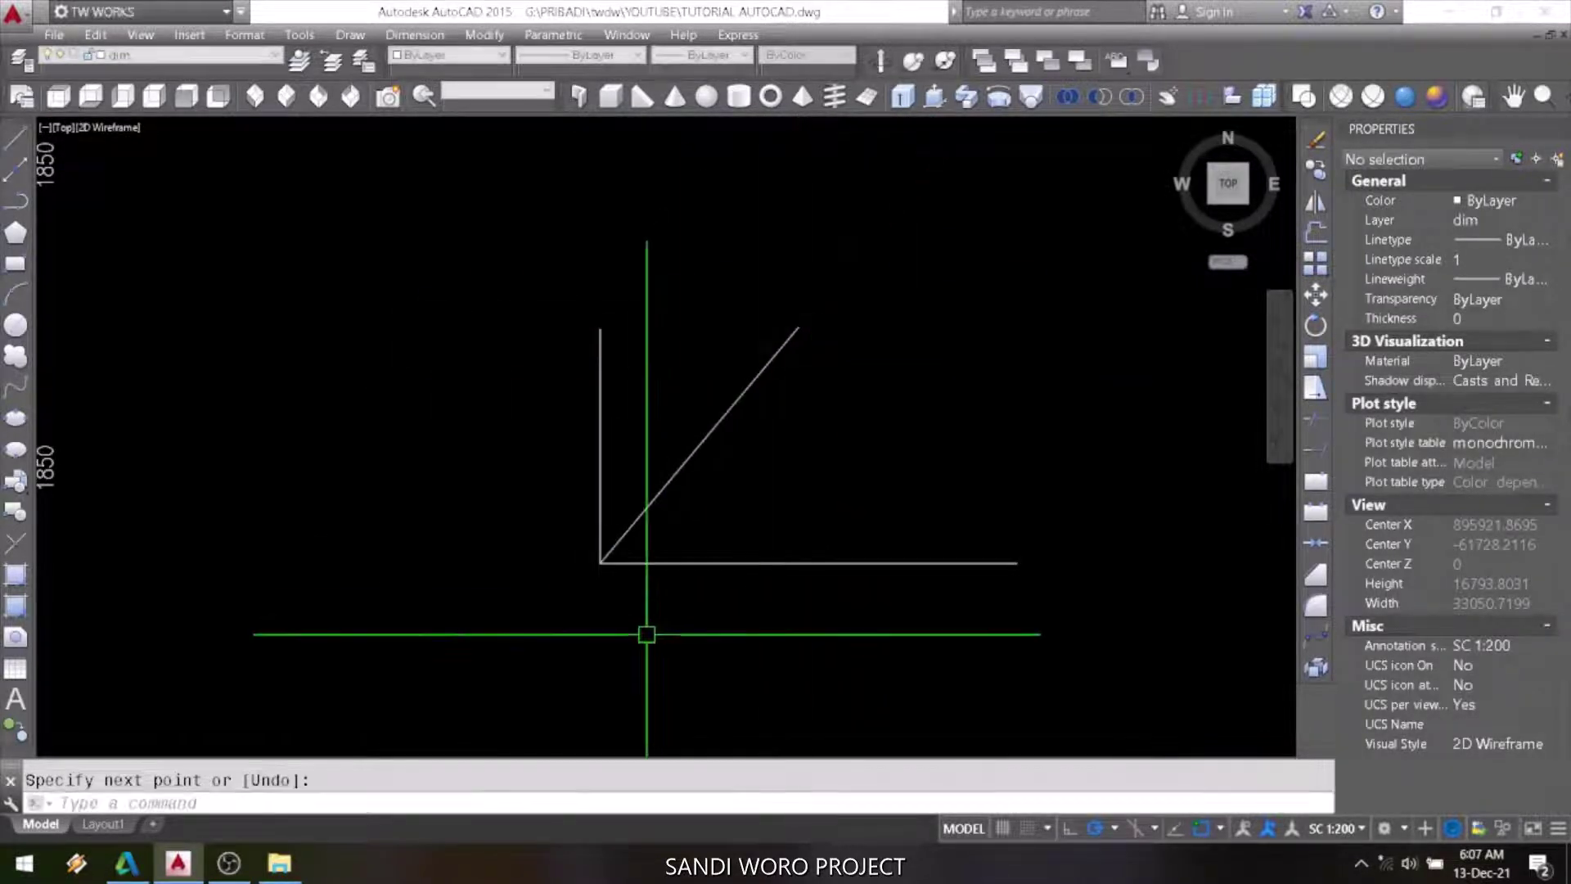
key("Return")
left_click(613, 562)
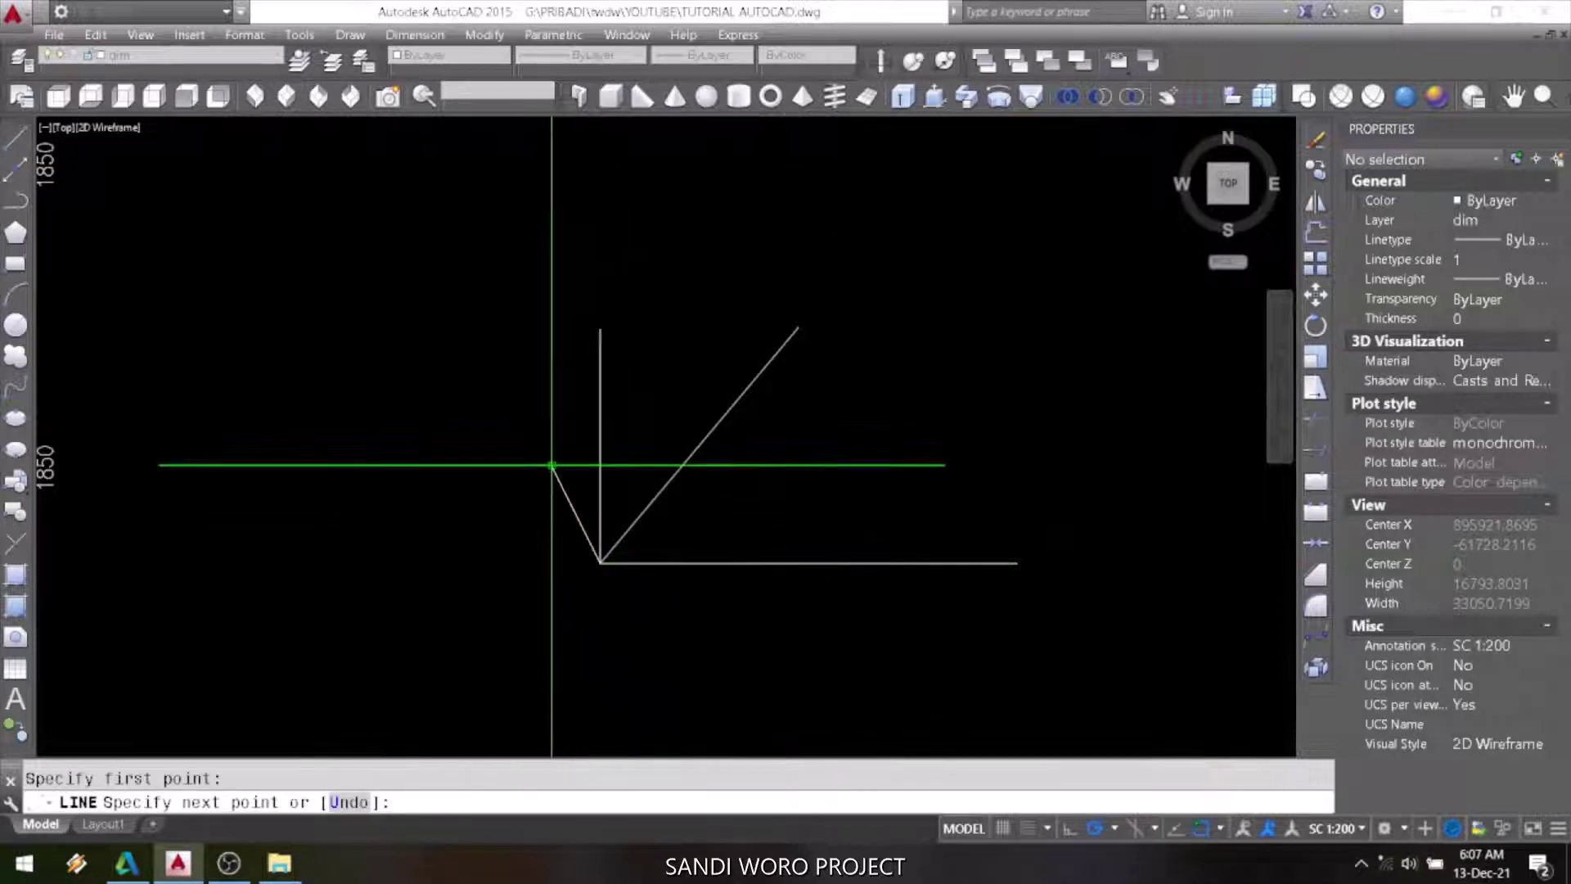
left_click(550, 281)
key("Return")
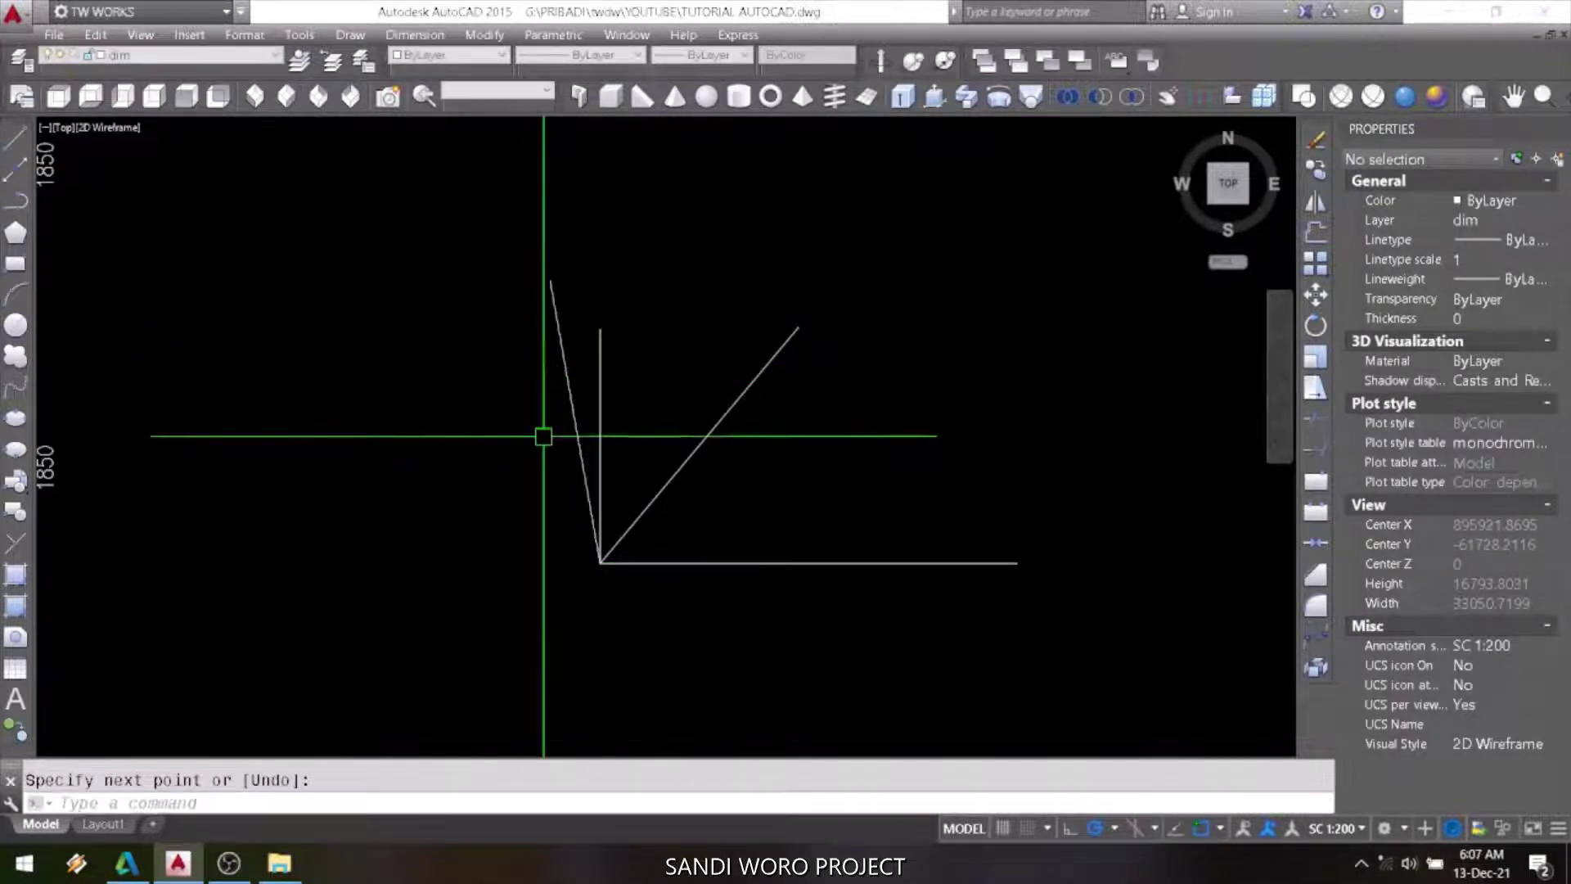
Delete 17 from the additional polar angles in the drafting settings, keeping the 50, 100, 150, 200 increments selected.
left_click(1115, 829)
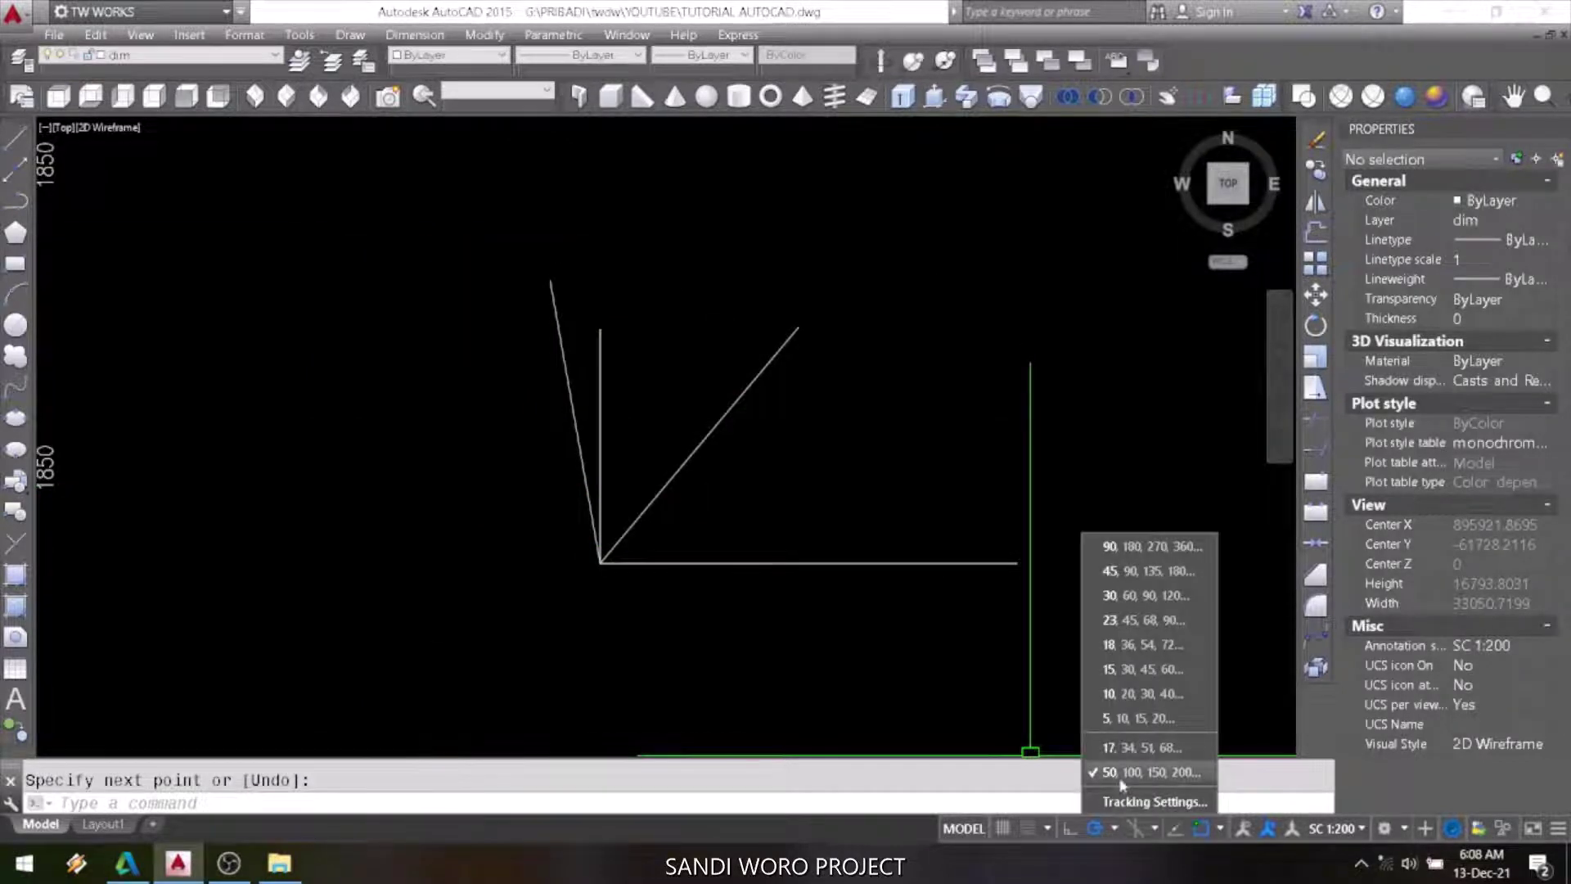
left_click(930, 702)
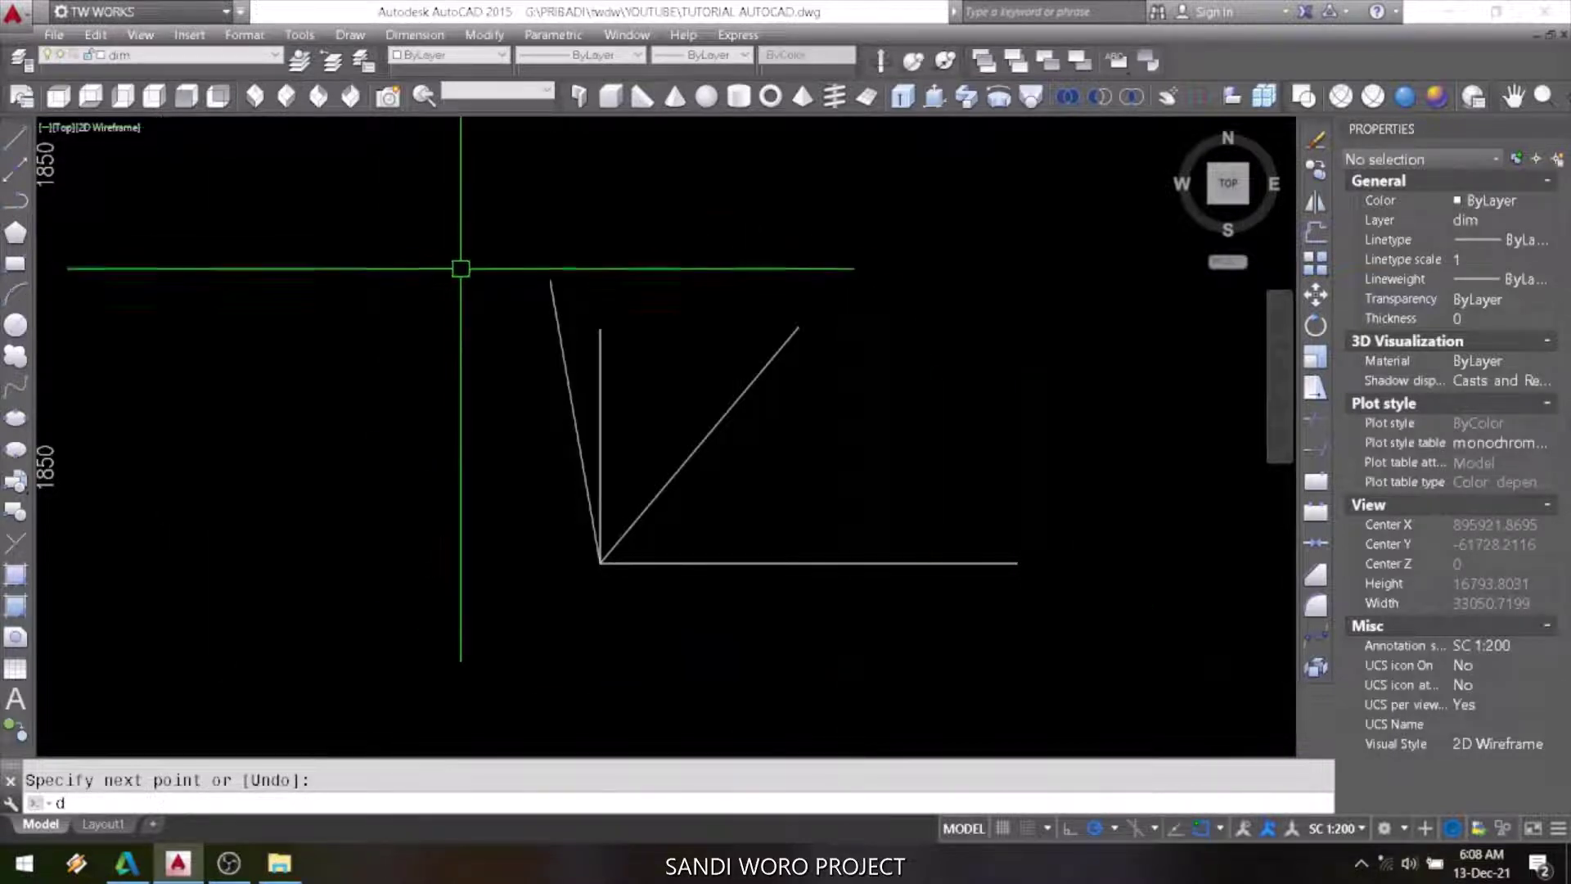
type("ds")
key("Return")
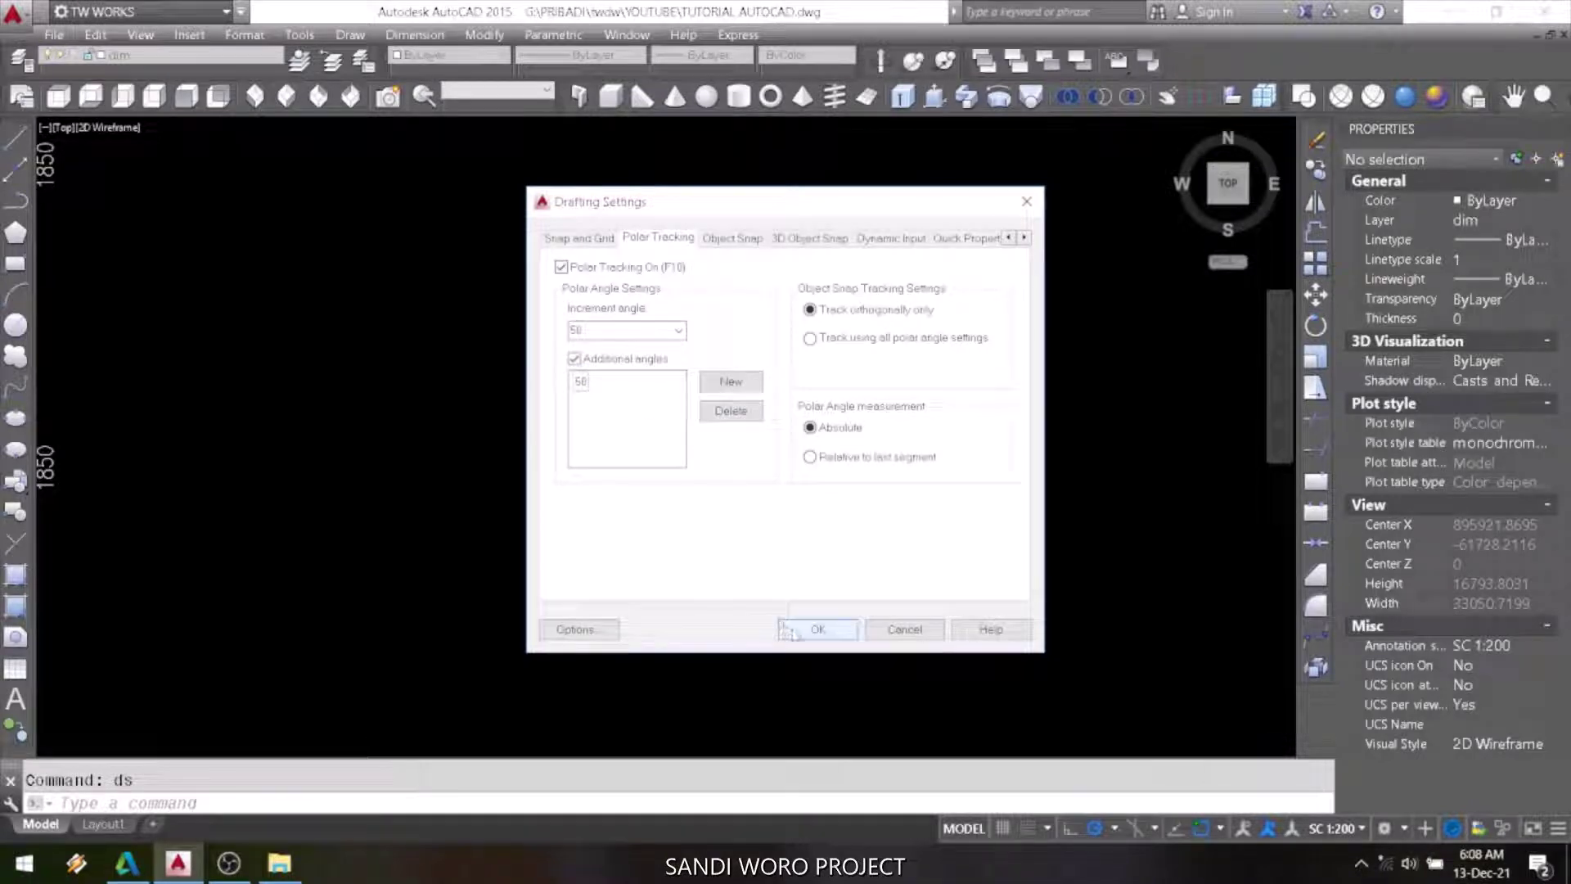
left_click(812, 630)
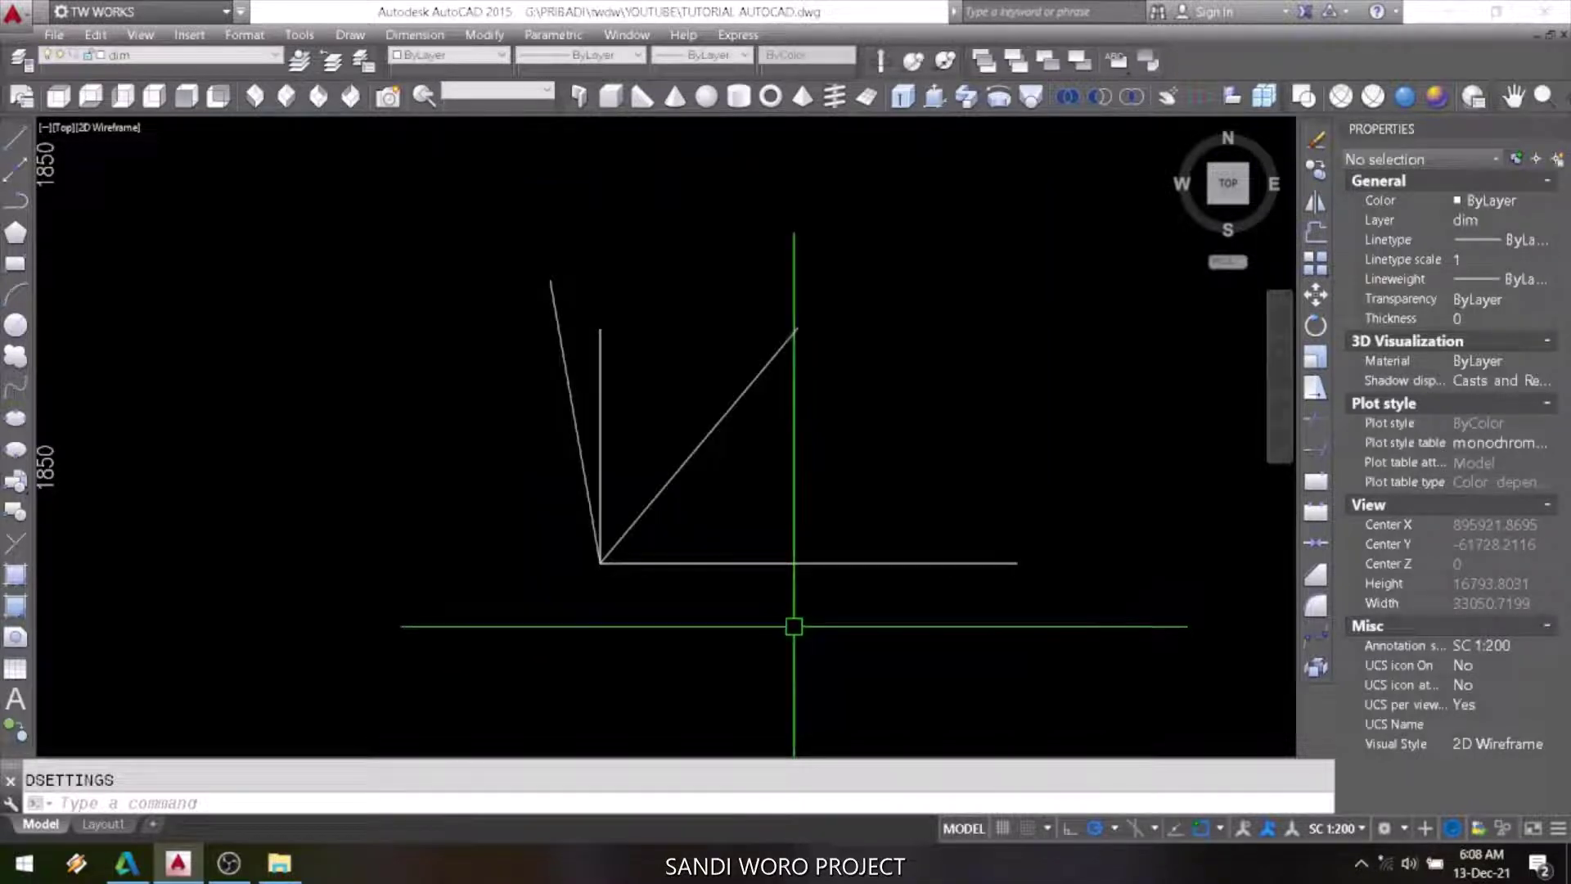
left_click(1115, 828)
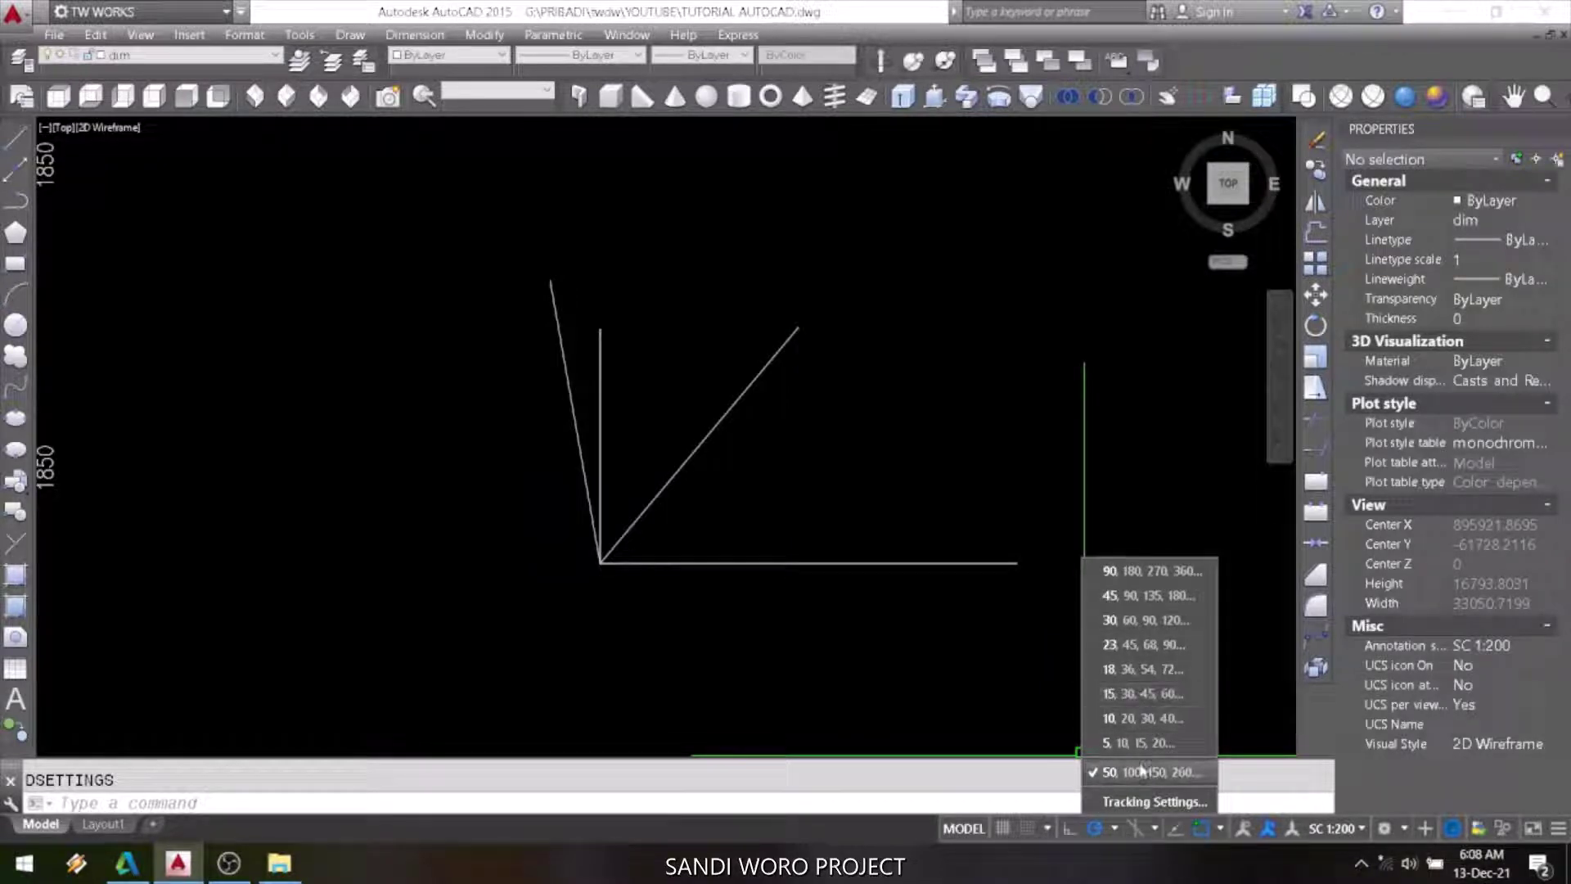
left_click(1106, 775)
Preview the 50° polar tracking vector on a line started from the corner, leaving it undrawn.
type("l")
key("Return")
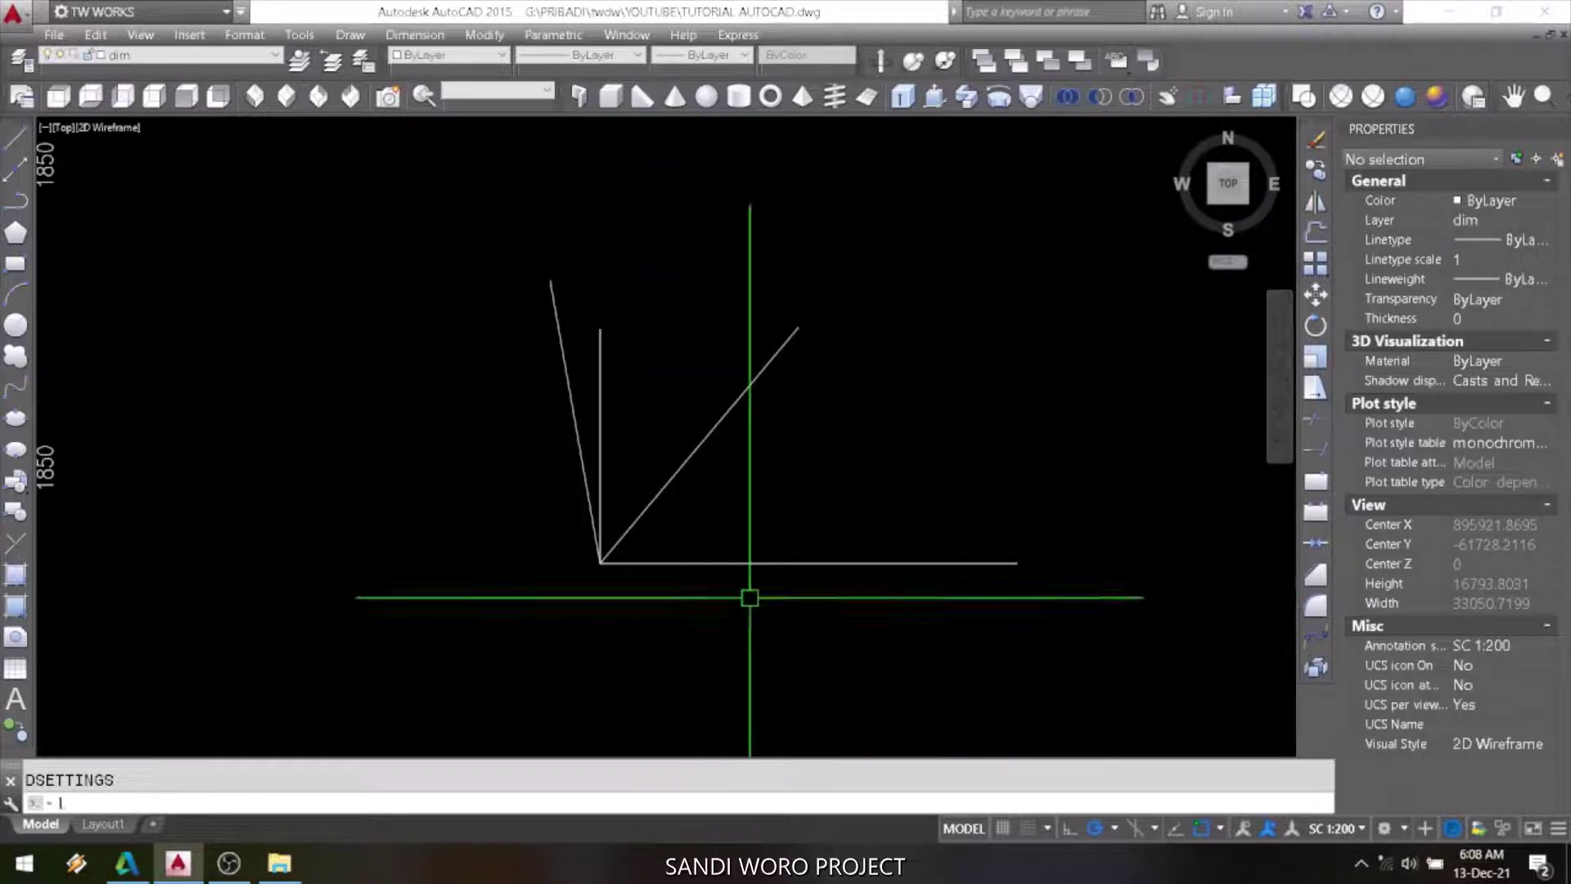
left_click(600, 562)
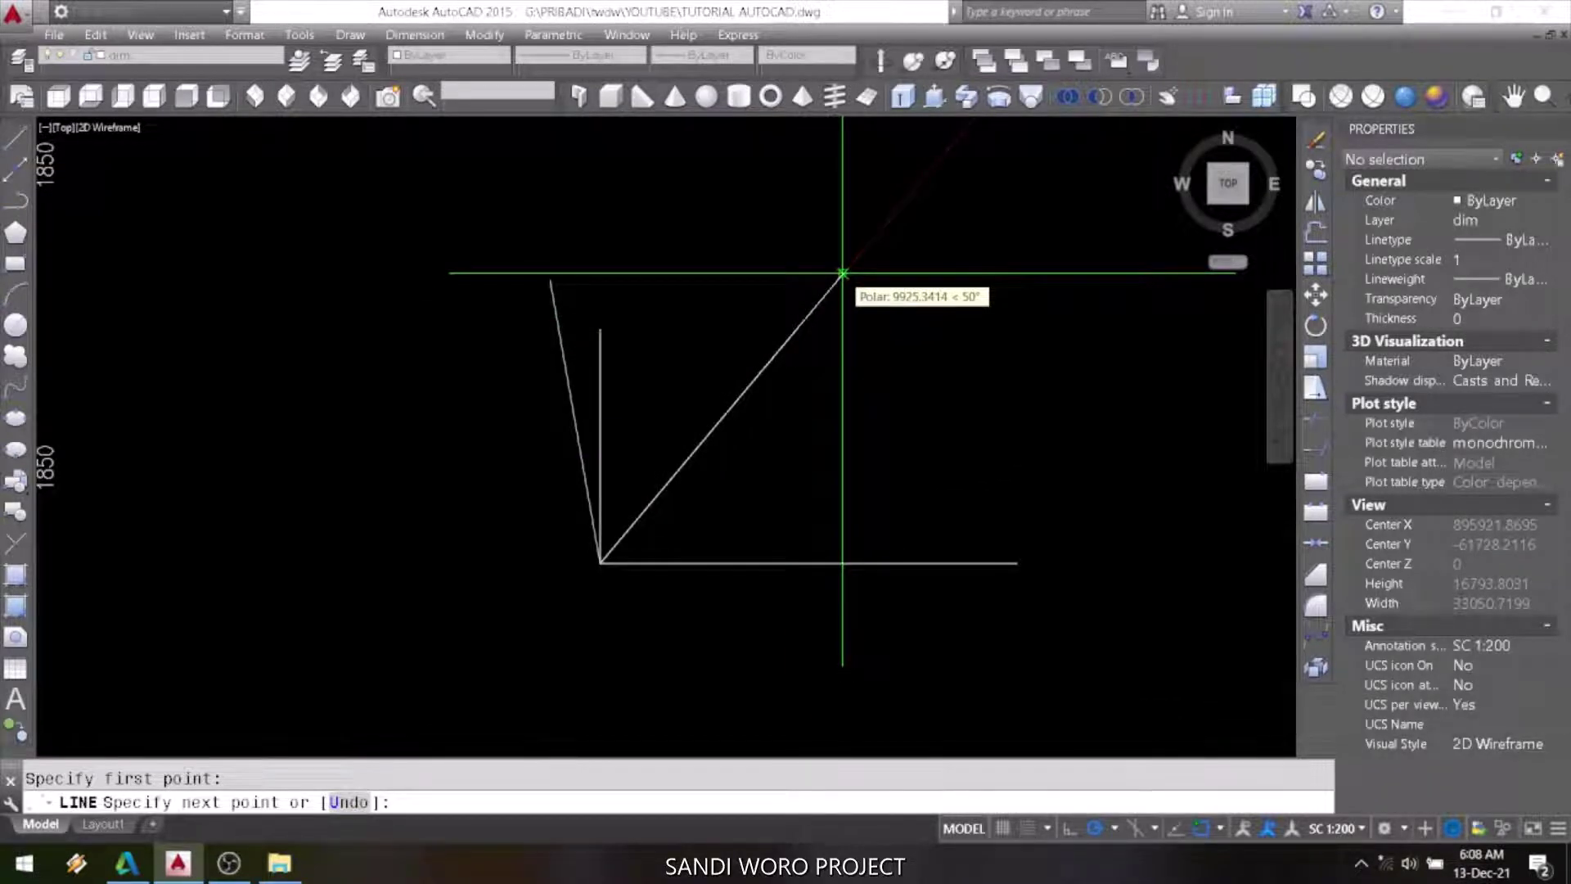
key("Escape")
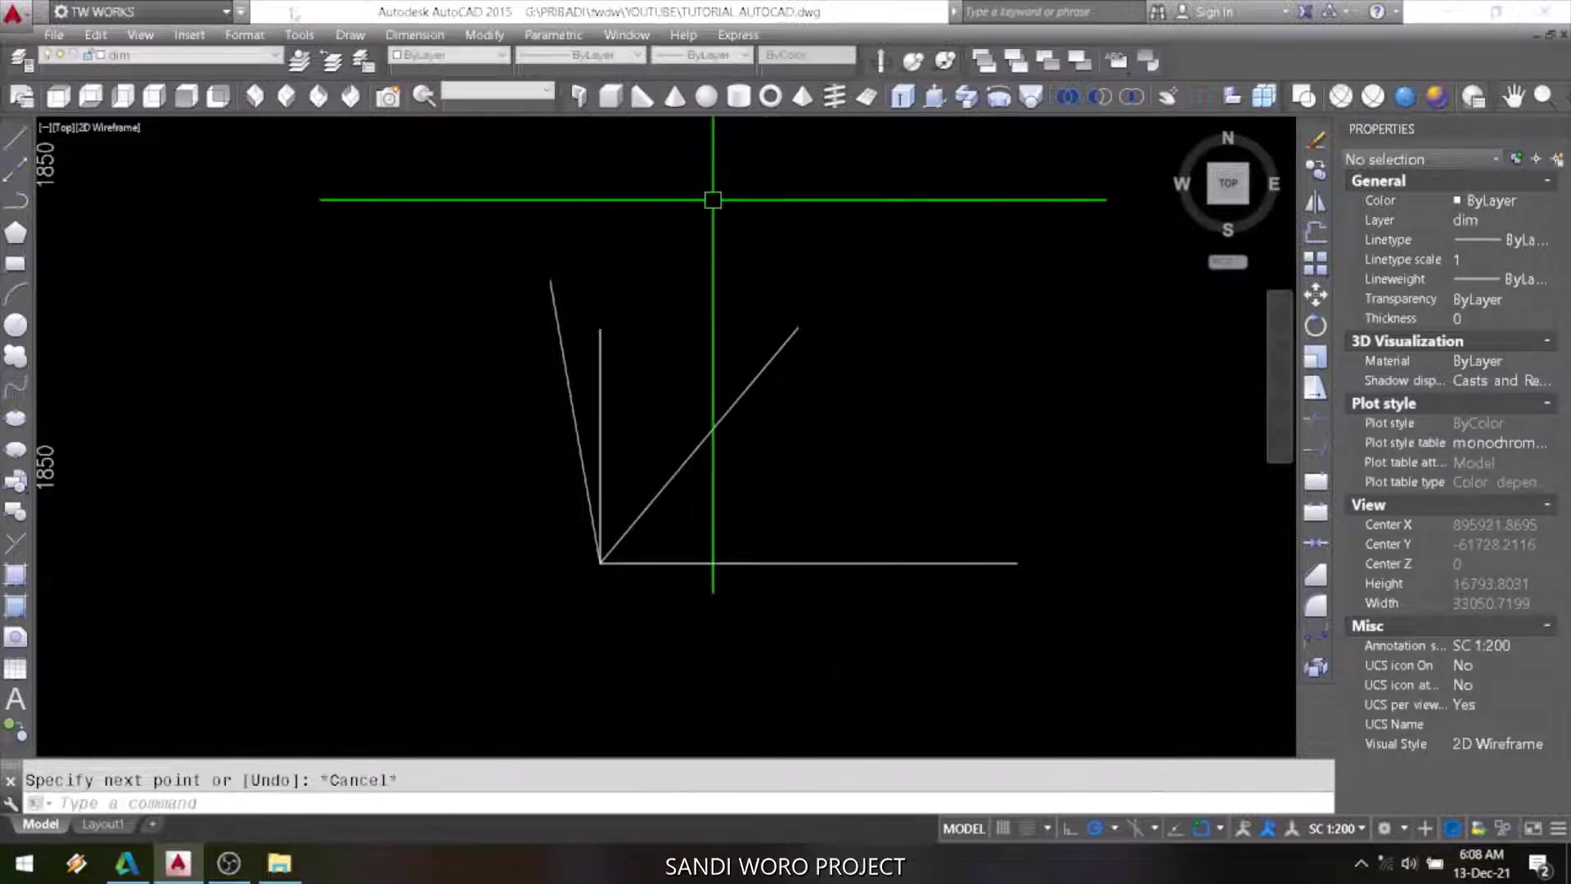
type("ds")
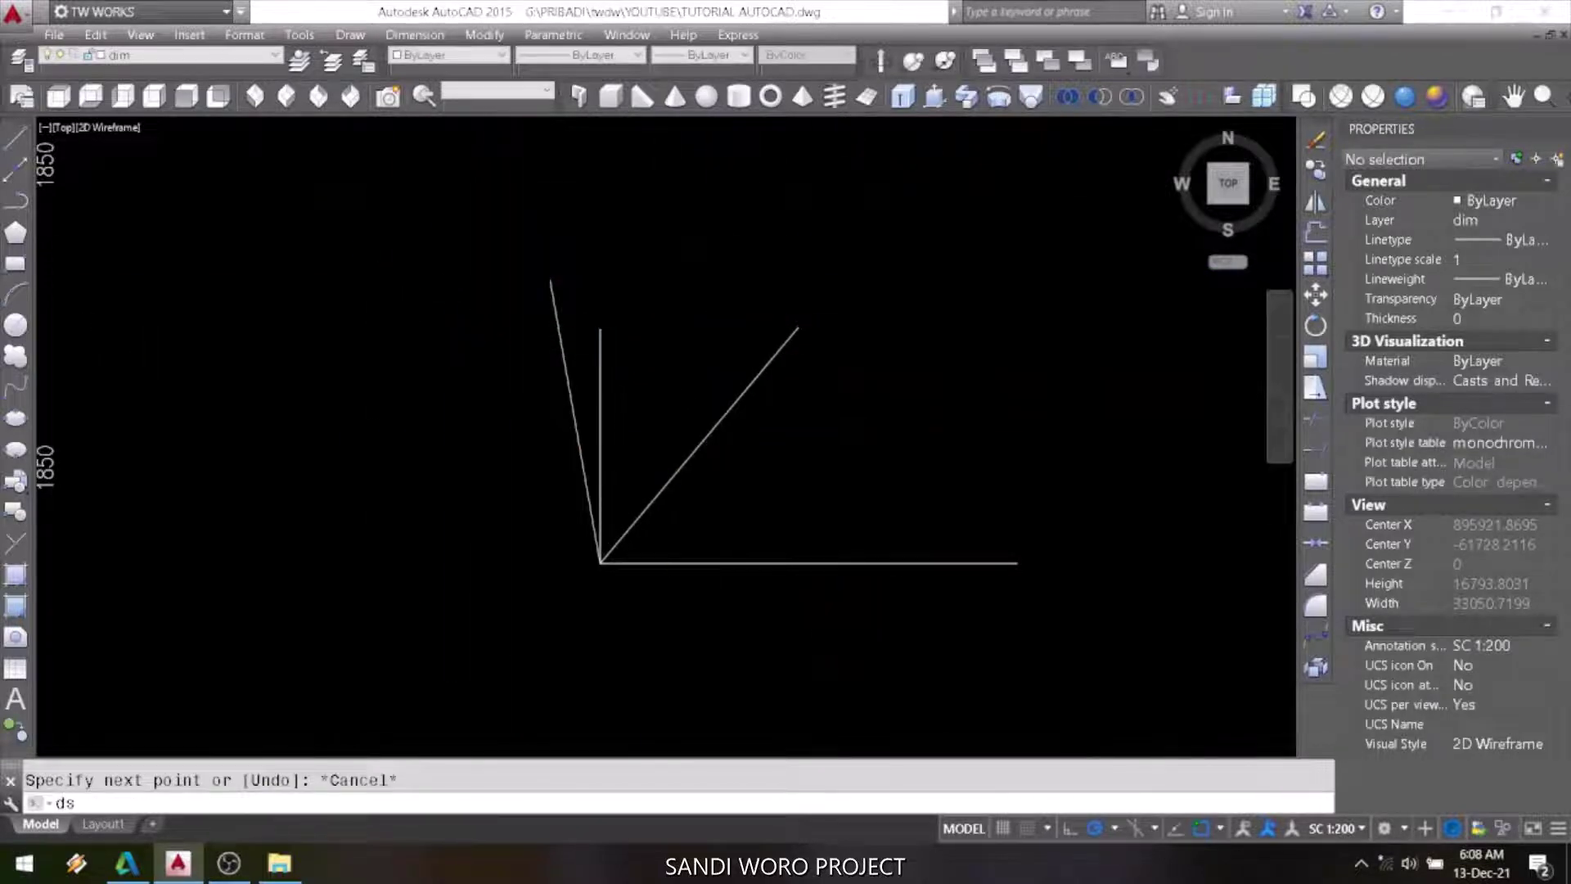
key("Return")
left_click(731, 238)
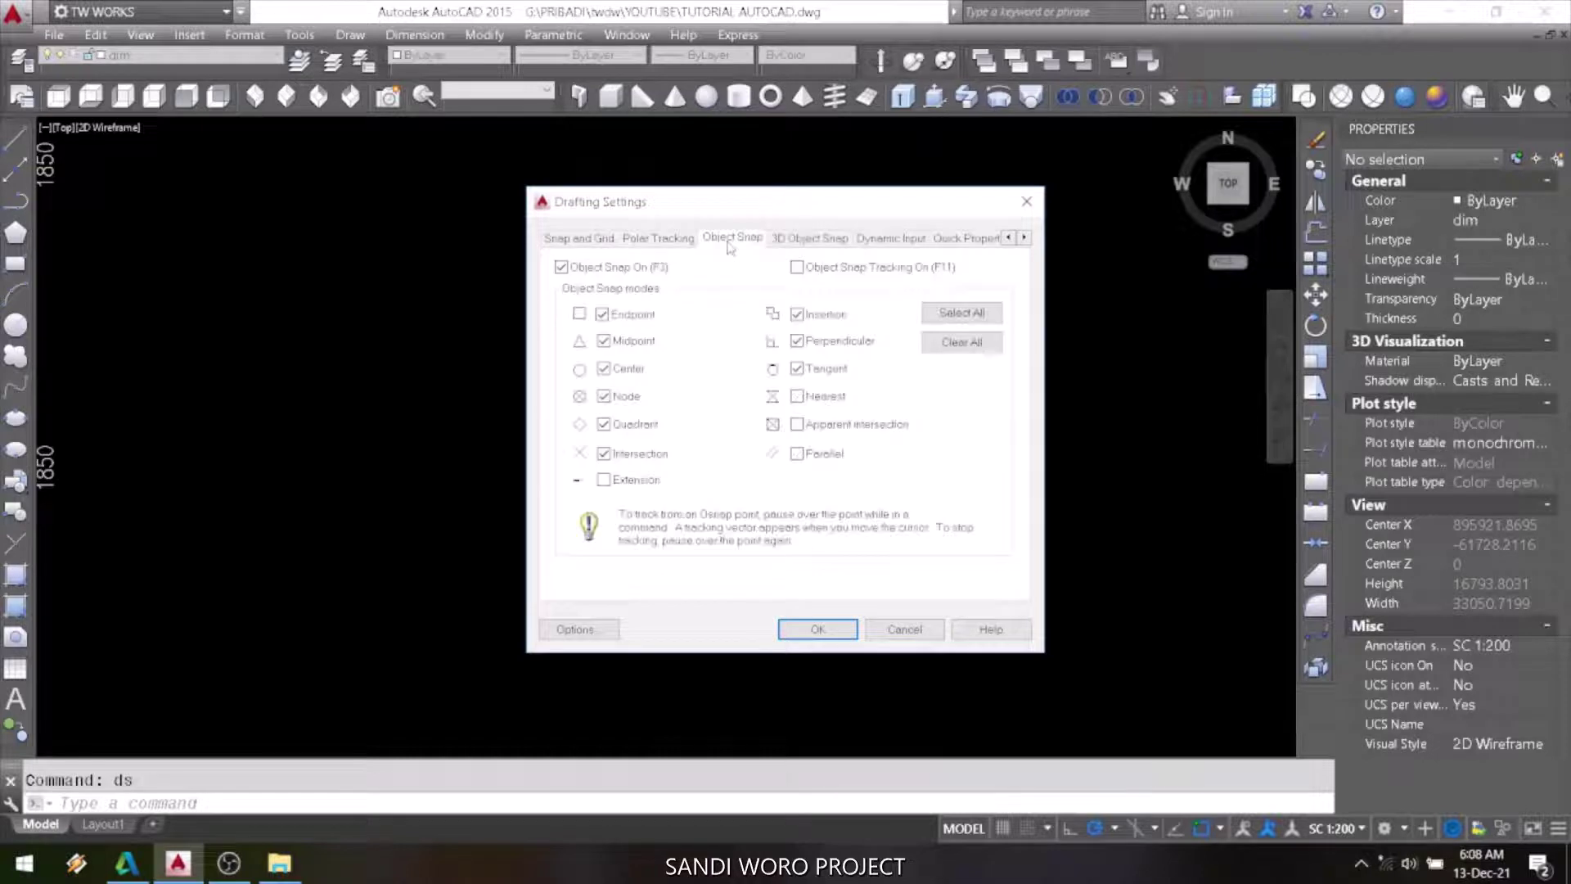
key("Escape")
Turn the polar tracking vector display off and back on in the drafting options and apply the options.
left_click(300, 34)
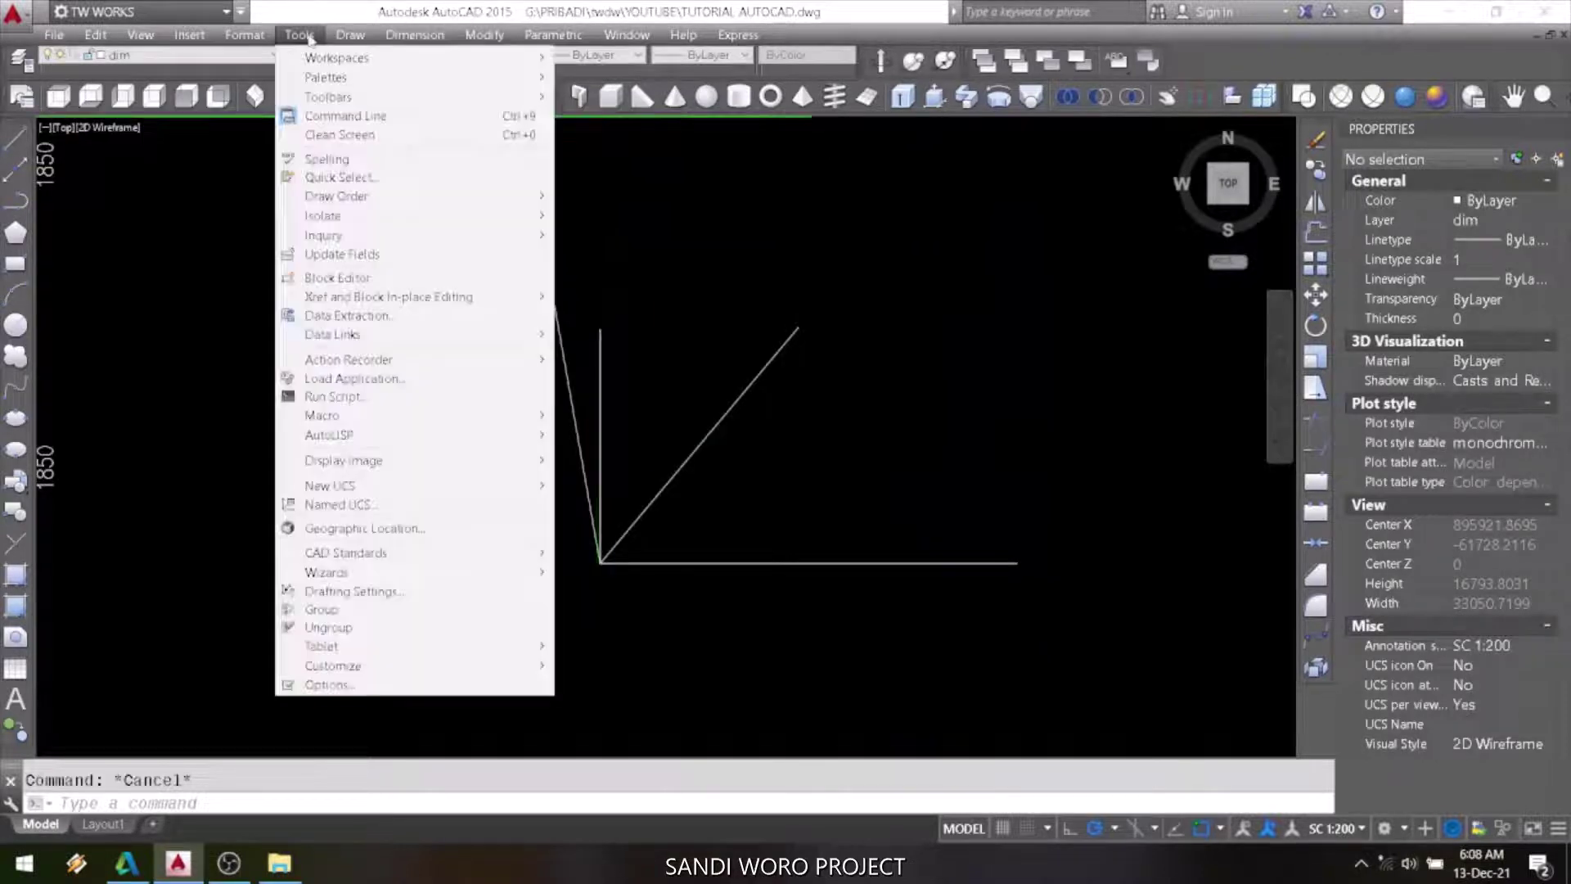
left_click(327, 684)
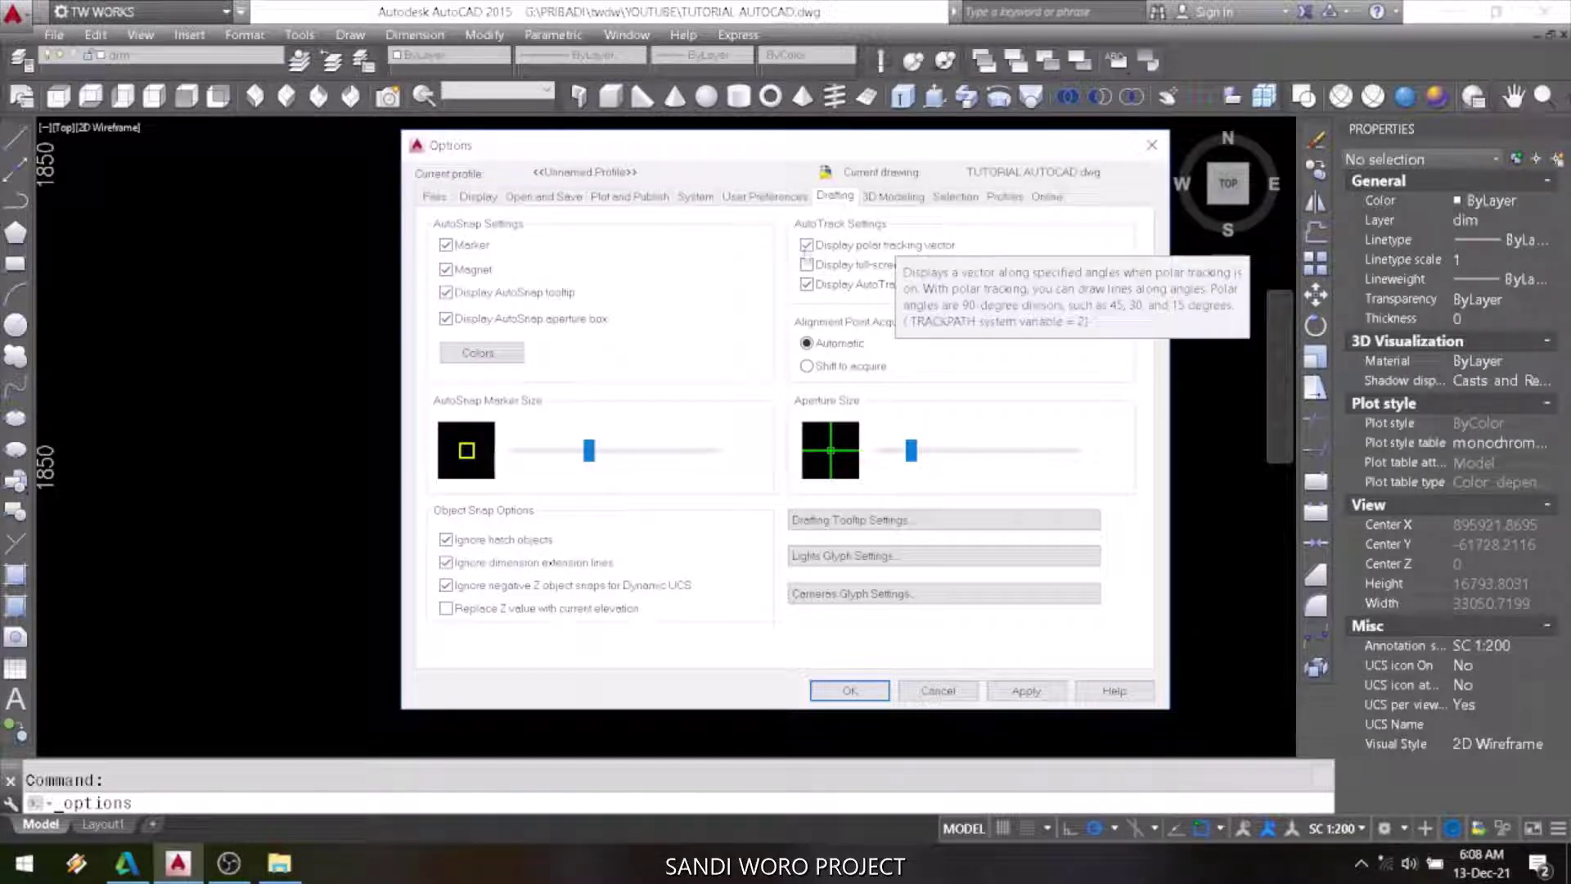
left_click(806, 245)
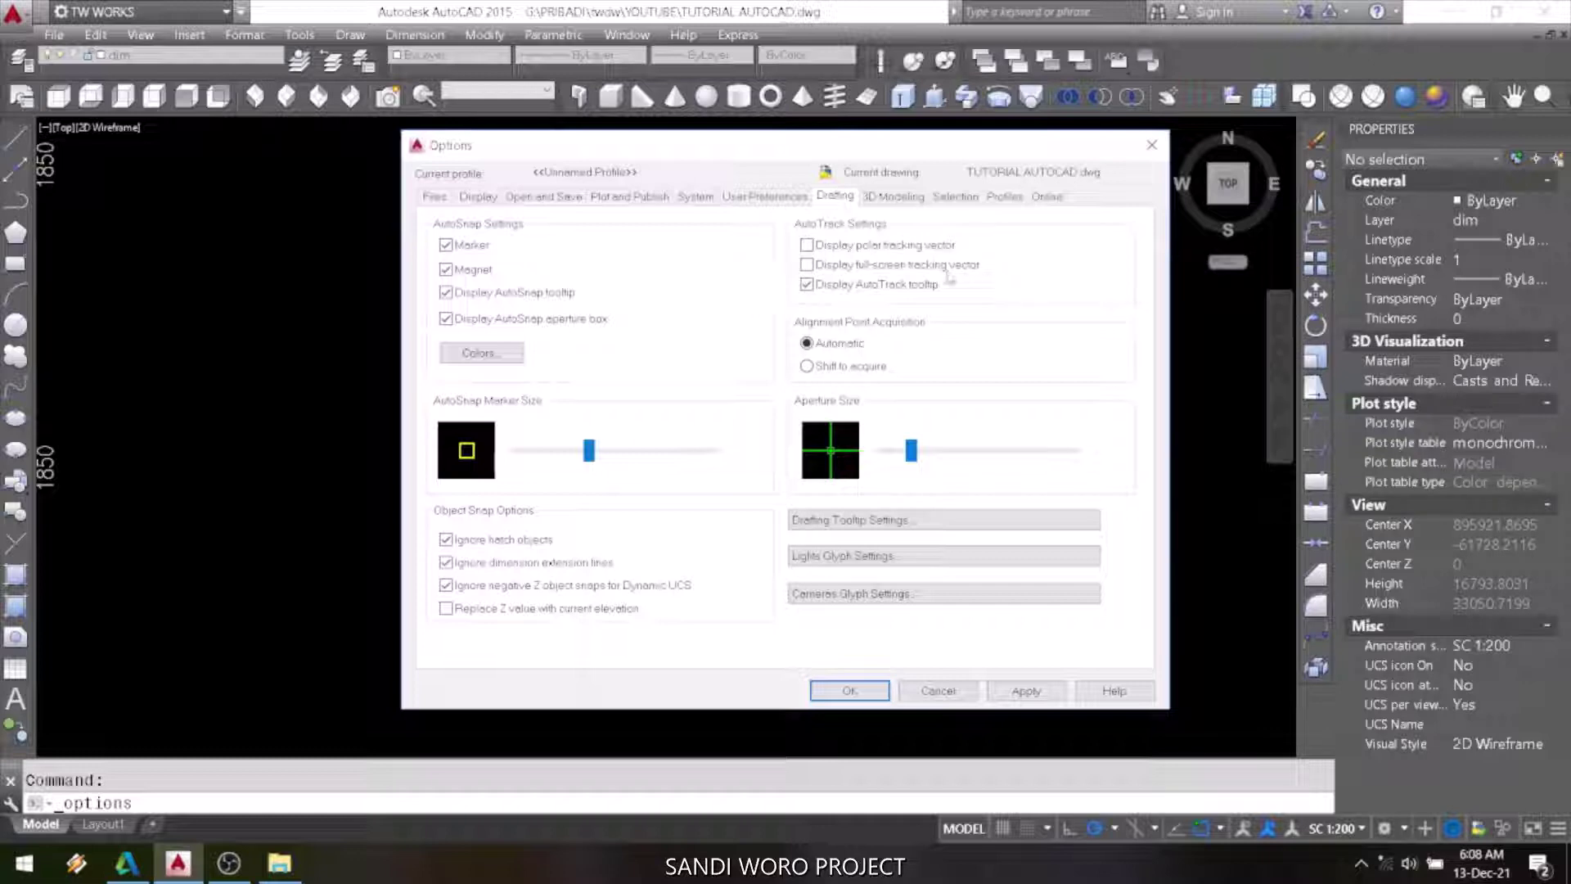
left_click(807, 246)
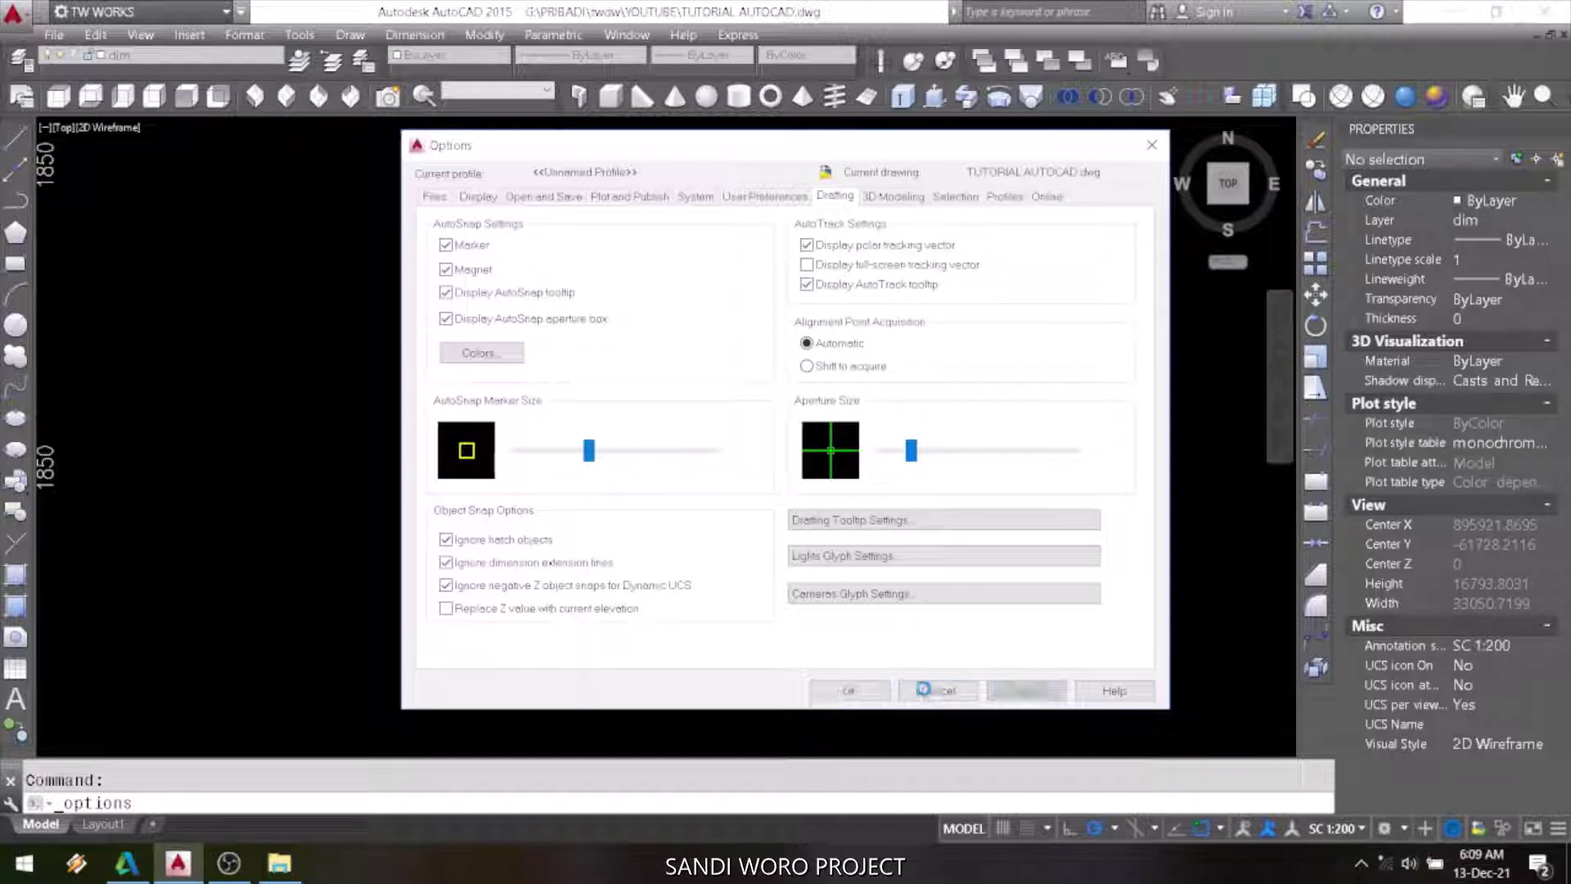
left_click(851, 691)
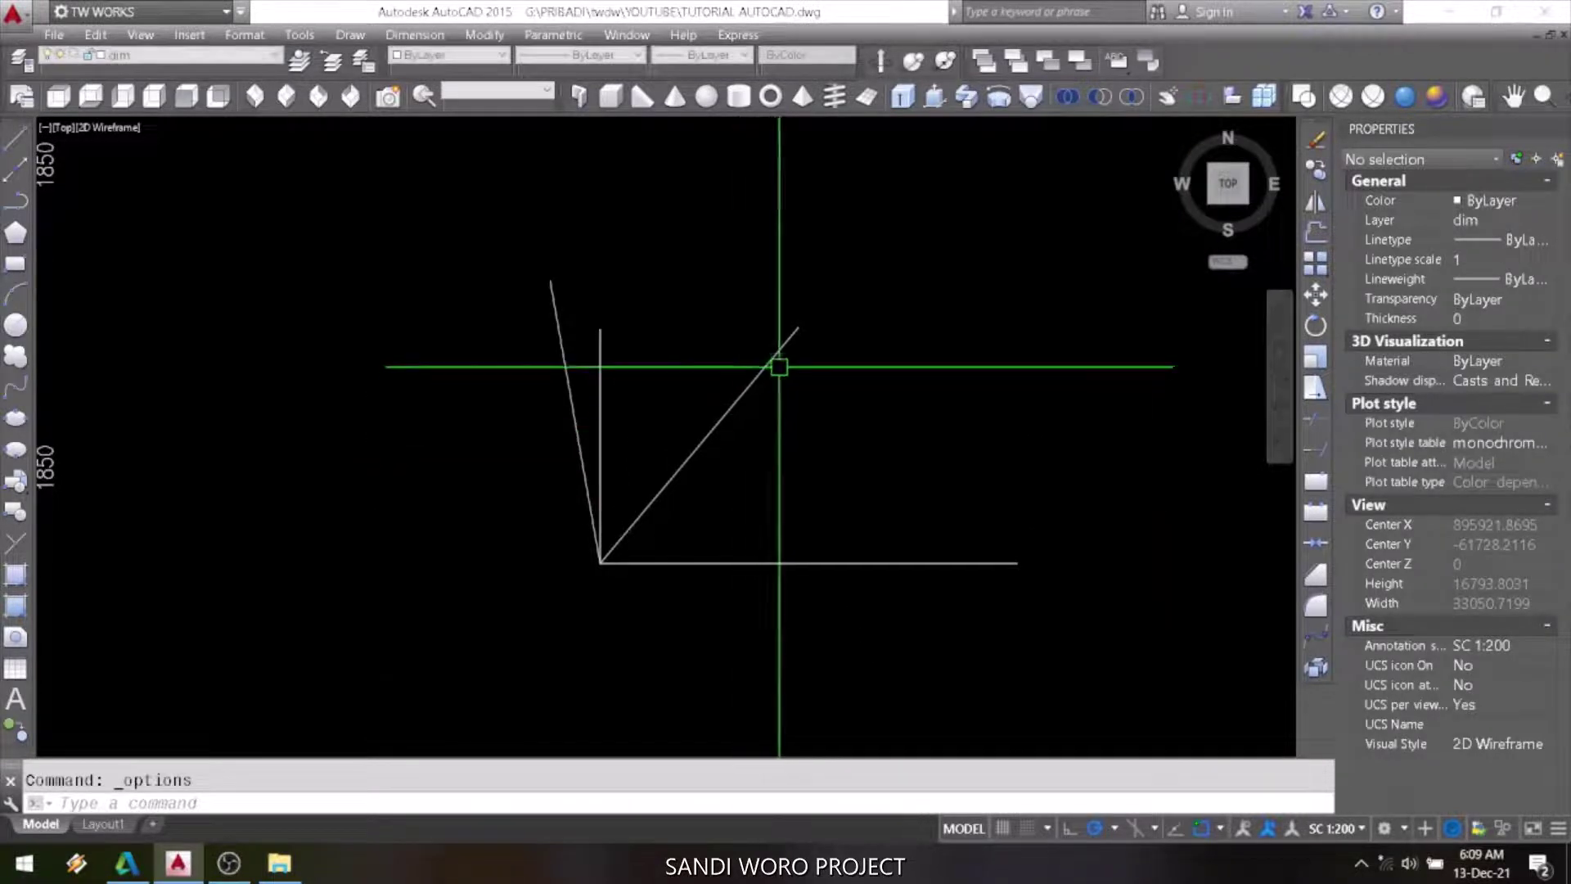
Erase the 50° and 100° sloped lines, keeping the vertical and horizontal lines.
type("e")
key("Return")
left_click(873, 289)
left_click(695, 406)
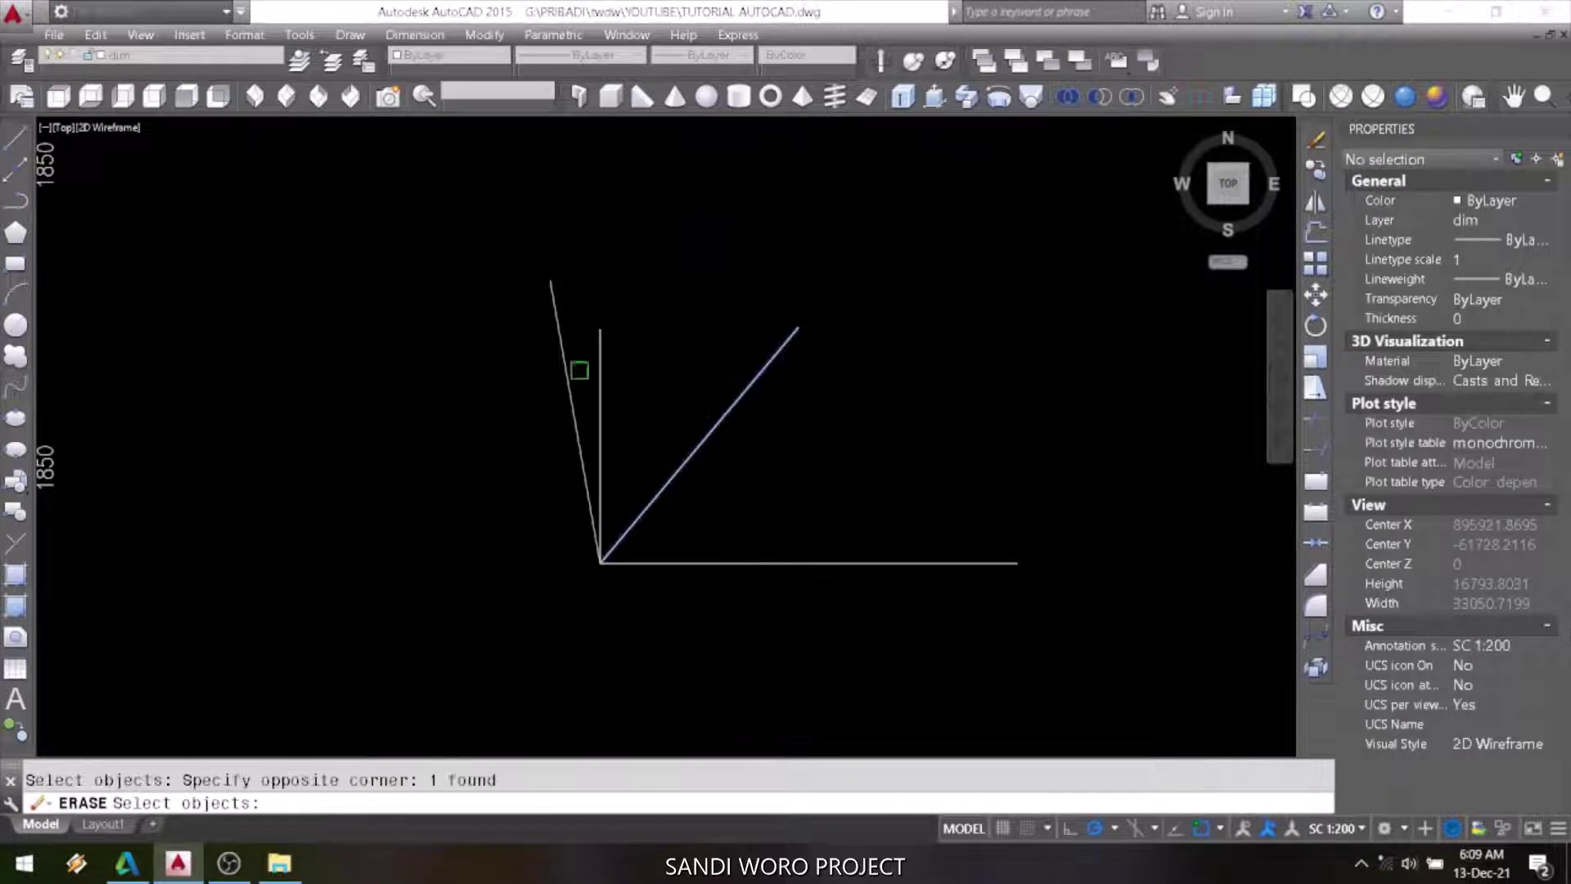
left_click(573, 367)
left_click(562, 348)
key("Return")
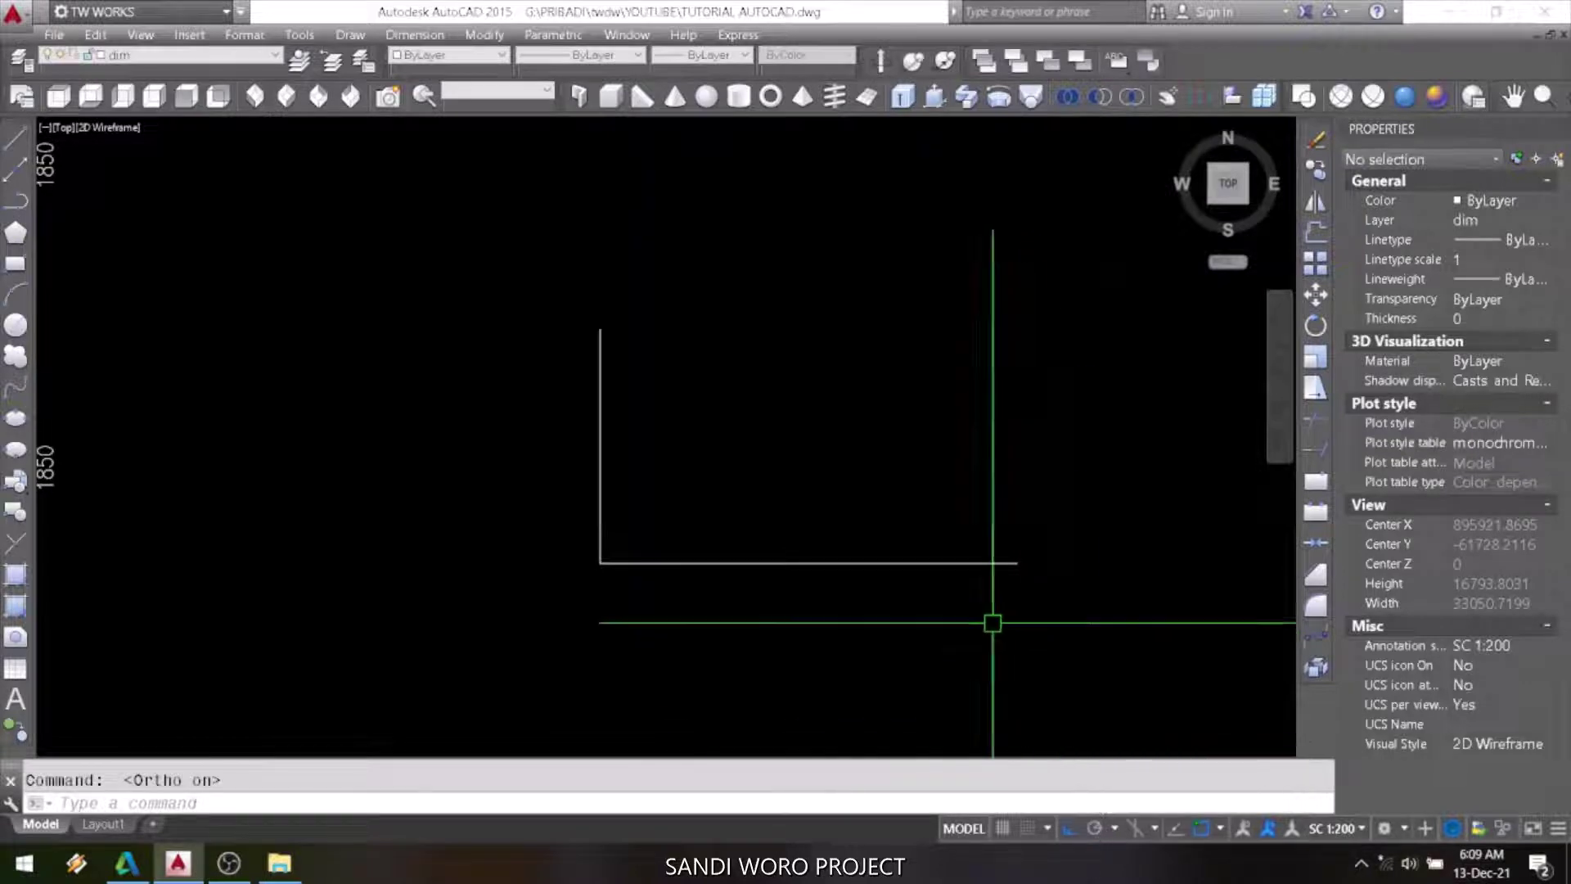
With Ortho mode on, draw a vertical line and a horizontal line crossing it, above the existing horizontal line.
type("l")
key("Return")
left_click(901, 248)
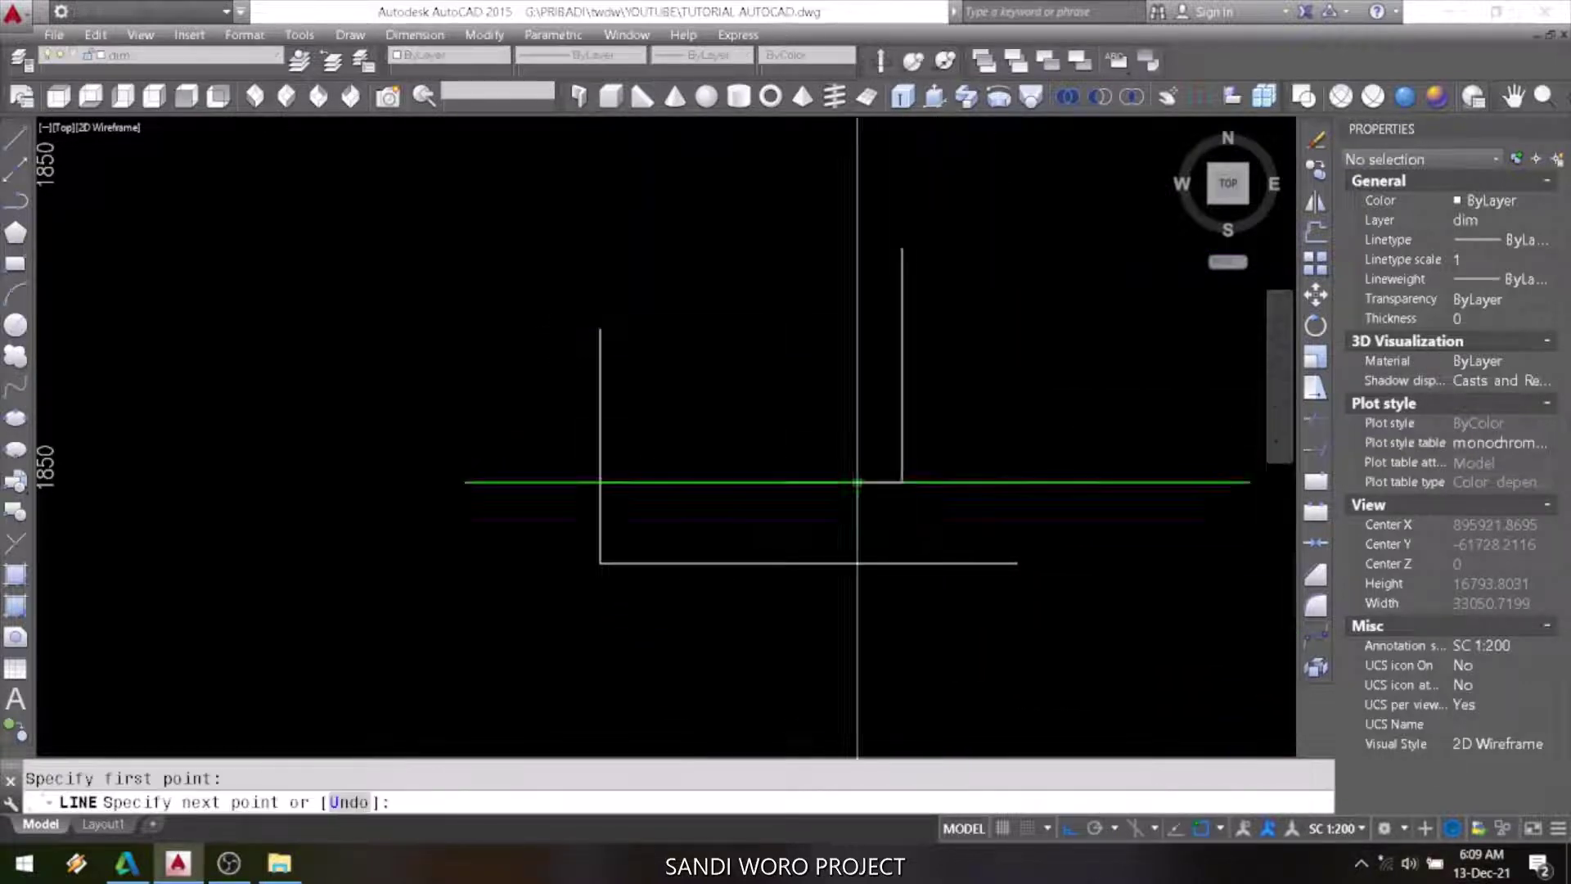
left_click(902, 483)
key("Return")
key("Return")
left_click(749, 377)
left_click(1071, 434)
key("Return")
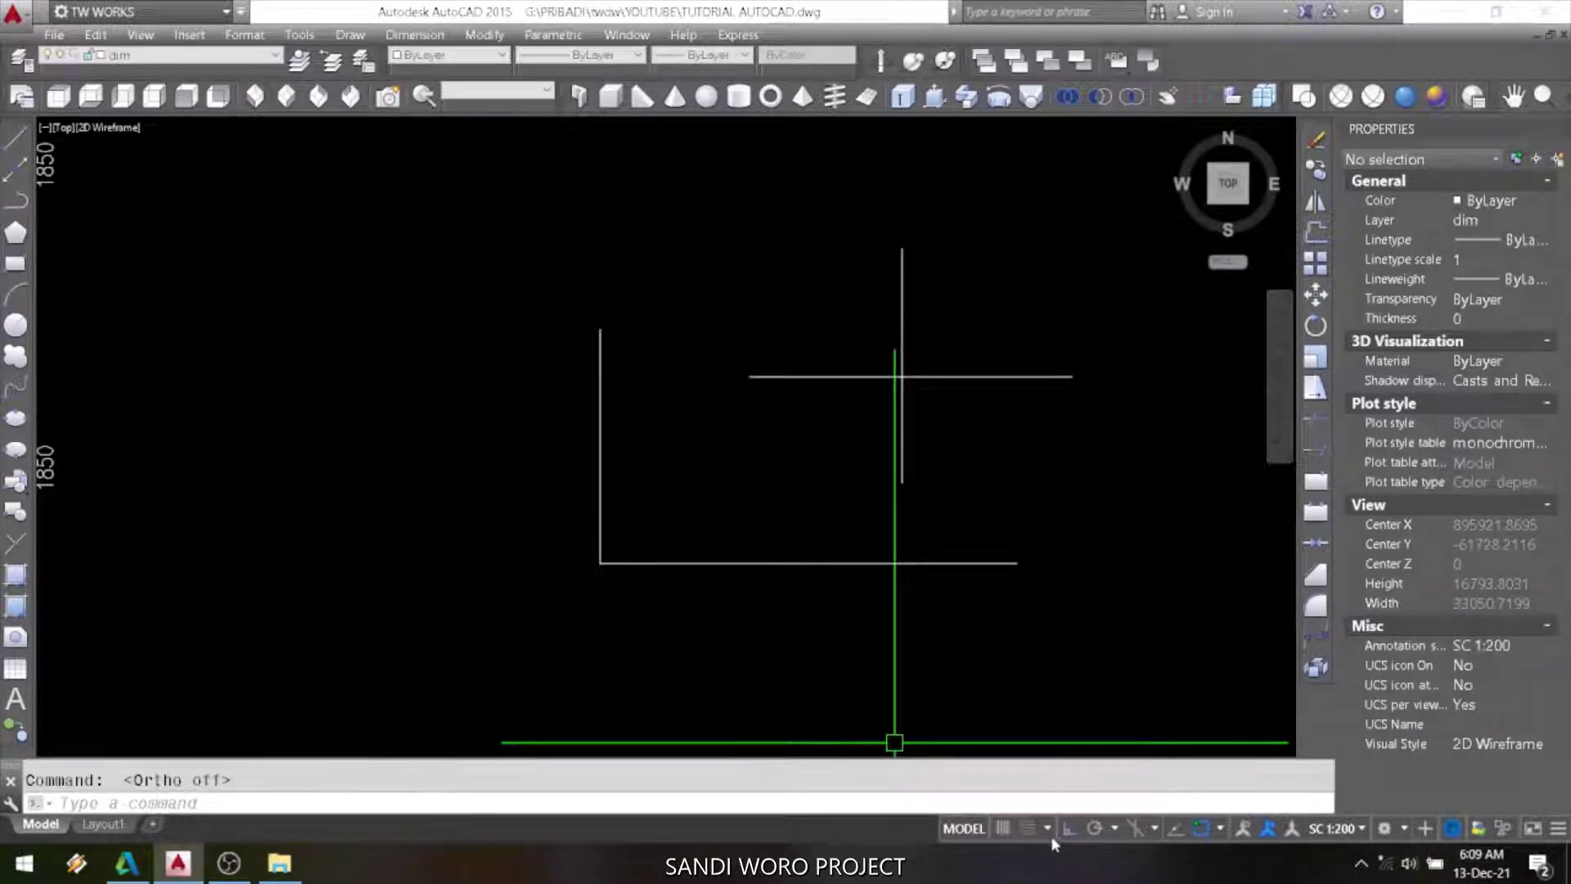
Switch polar tracking to the 30, 60, 90, 120 increments with Ortho off, and erase the two crossing lines.
left_click(1116, 830)
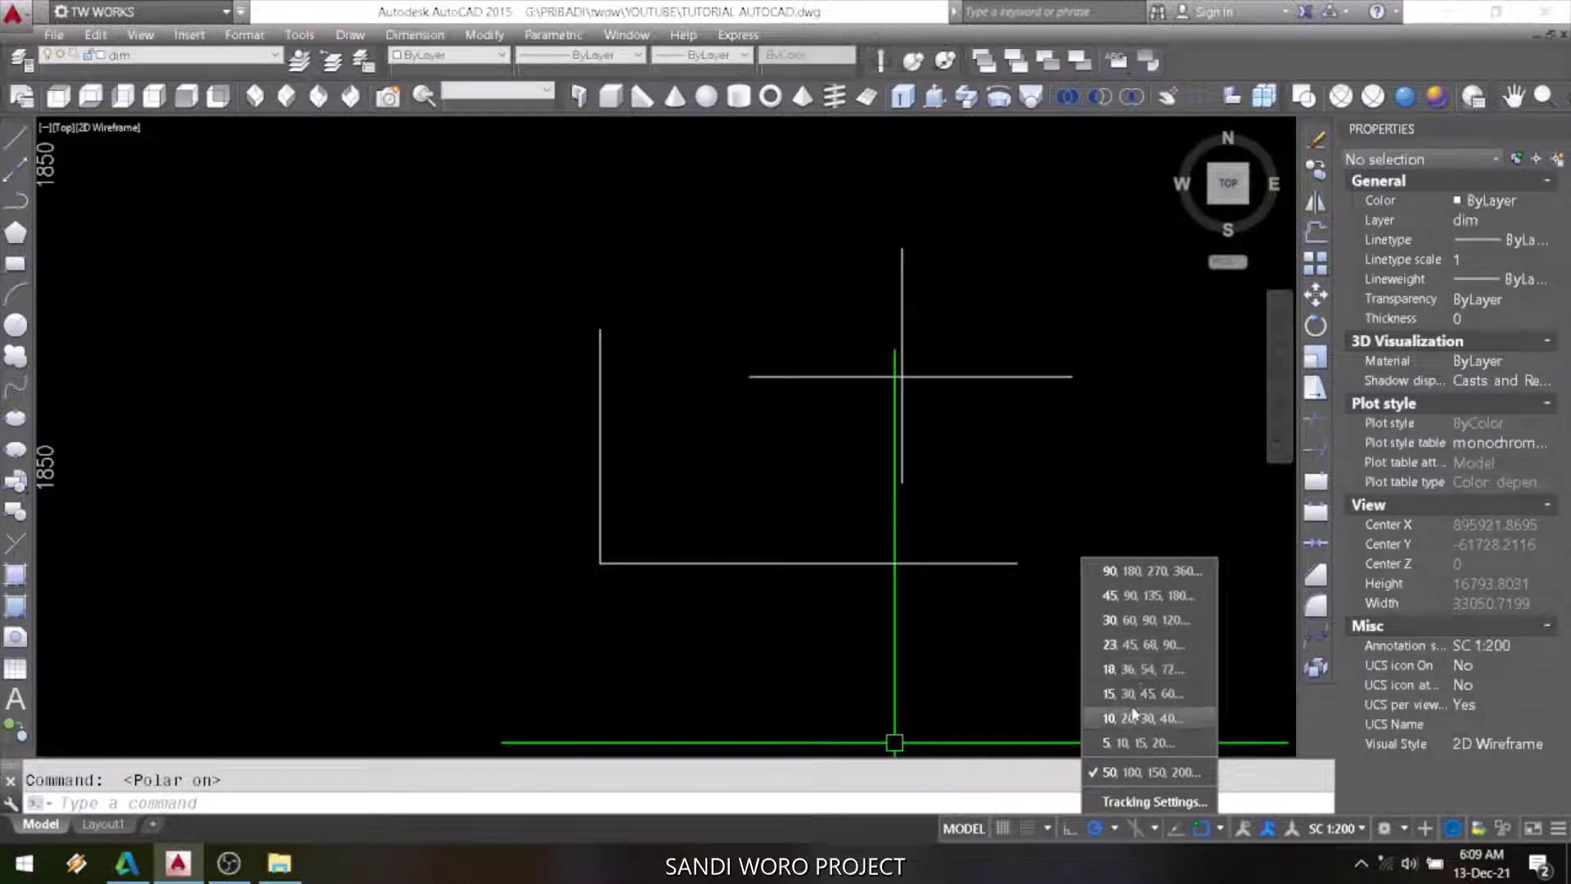
left_click(1118, 618)
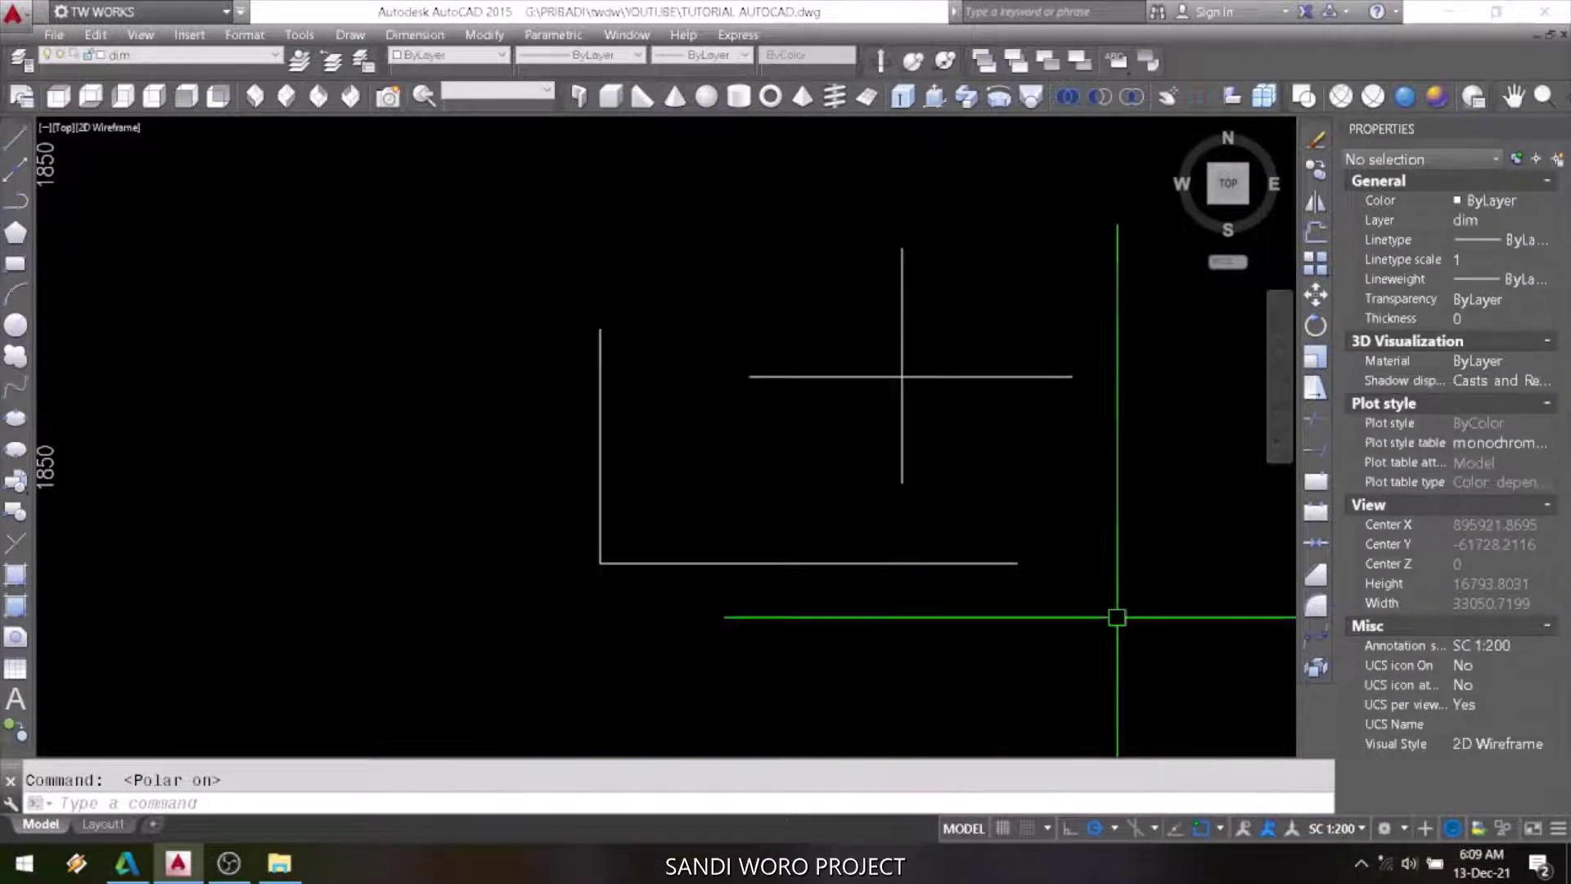
type("e")
key("Return")
left_click(924, 417)
left_click(883, 328)
key("Return")
Draw two lines from the corner along the polar tracking vectors, one at 30° and one at 60°.
type("l")
key("Return")
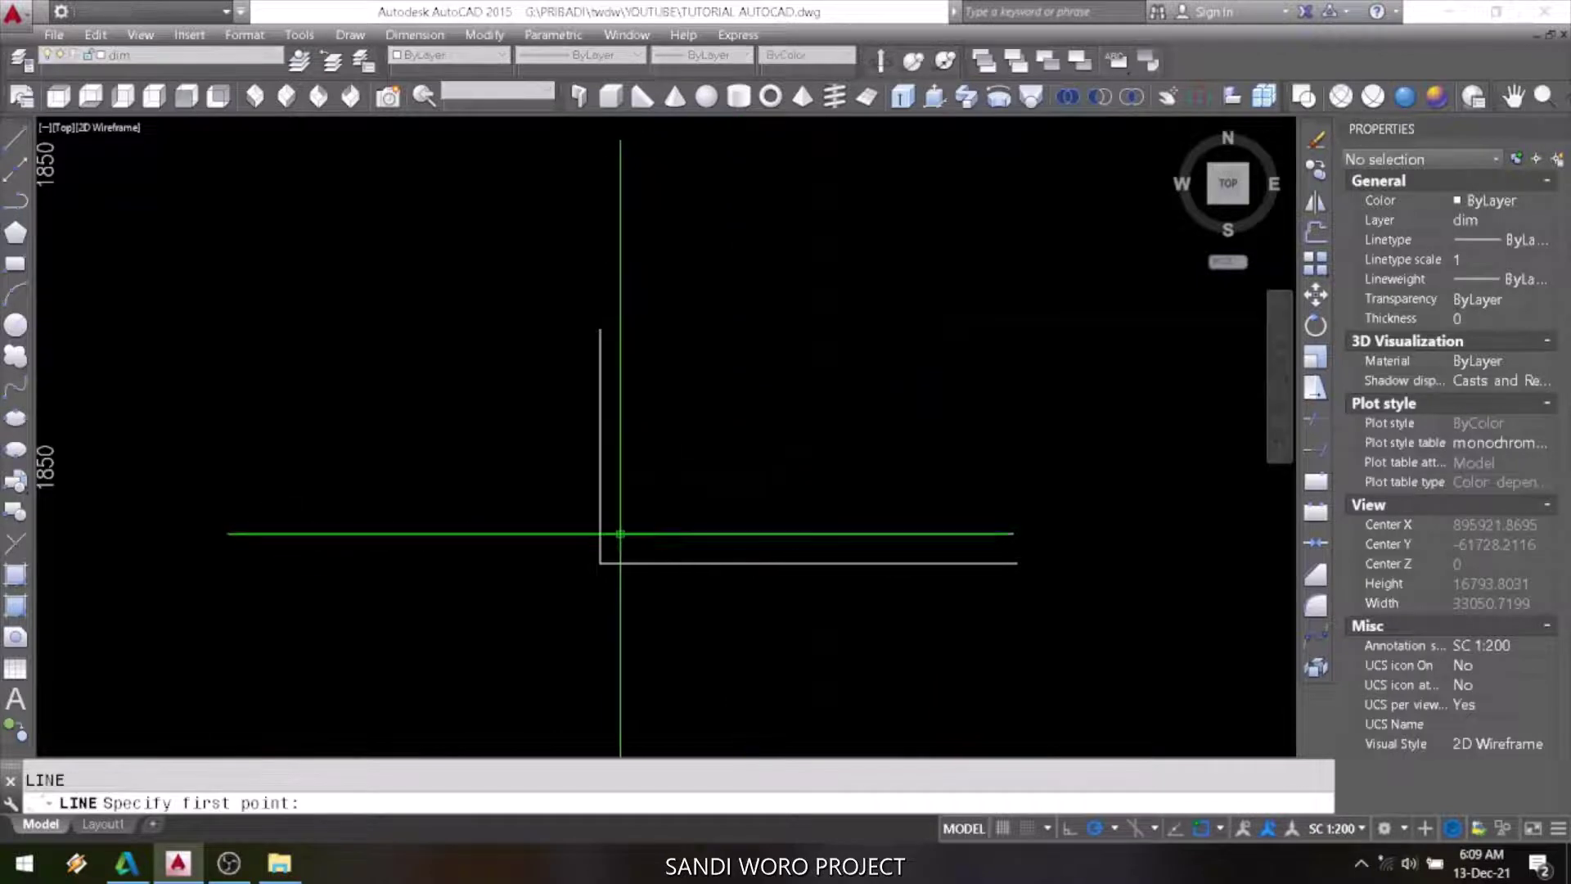
left_click(599, 562)
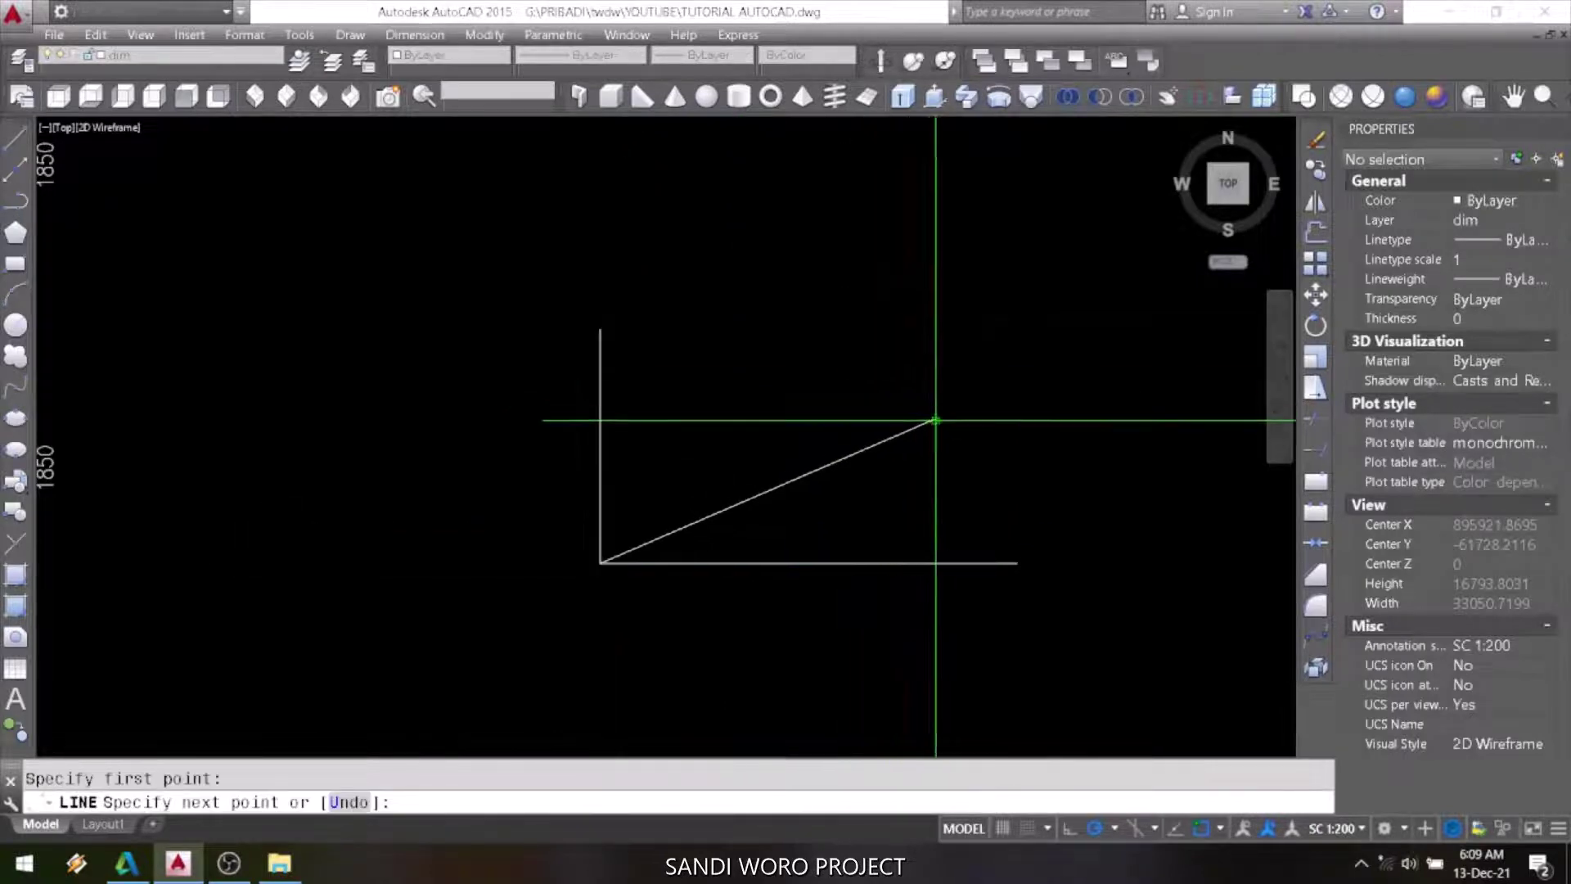
left_click(908, 380)
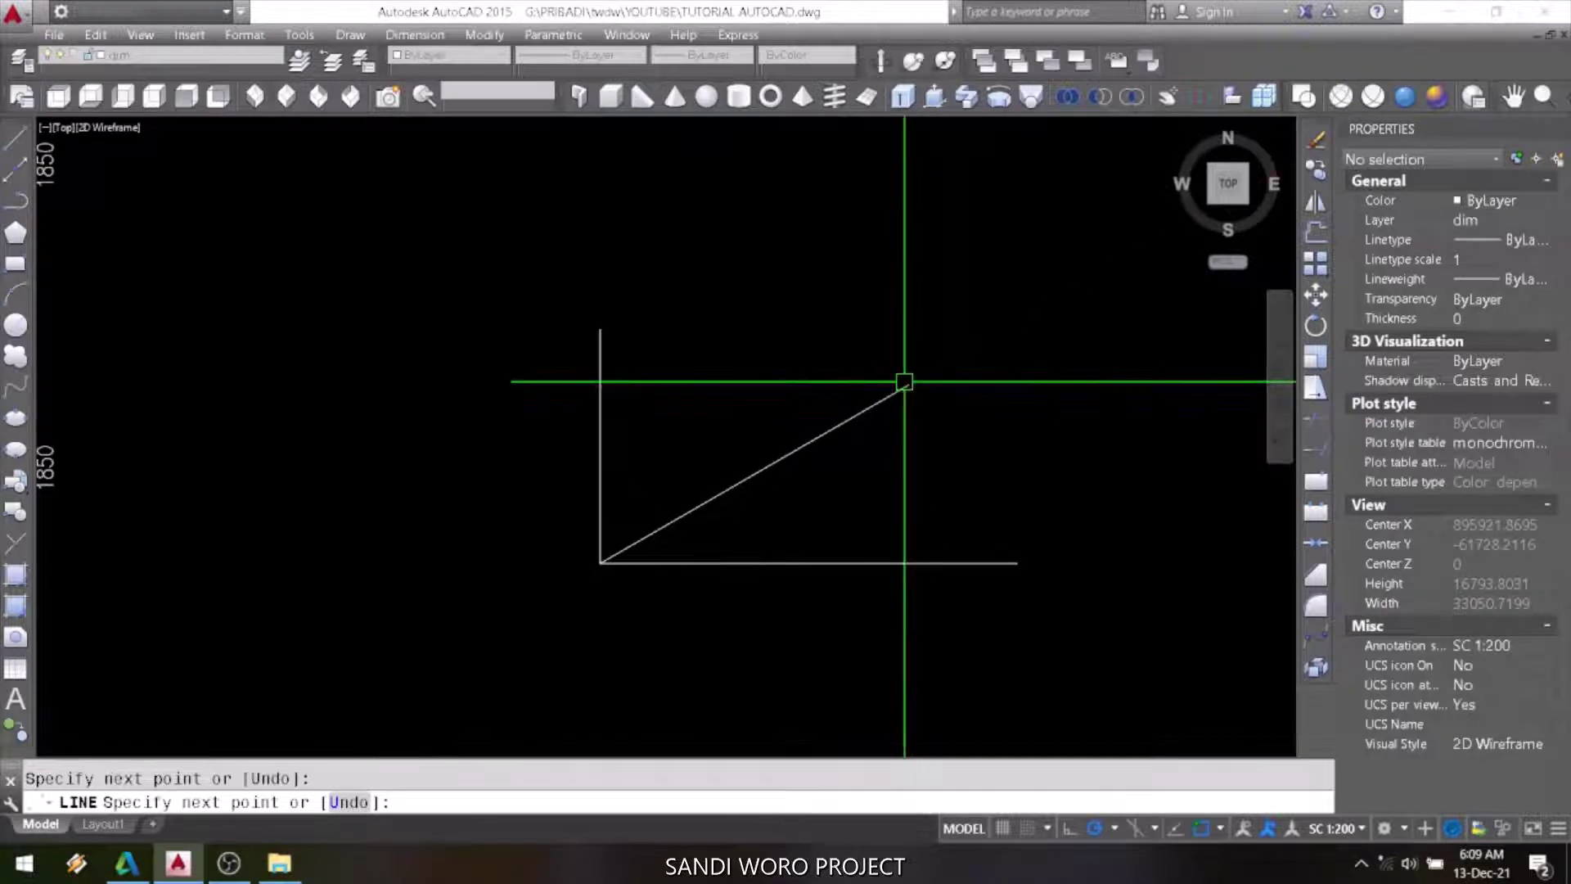
key("Return")
key("Return")
left_click(601, 563)
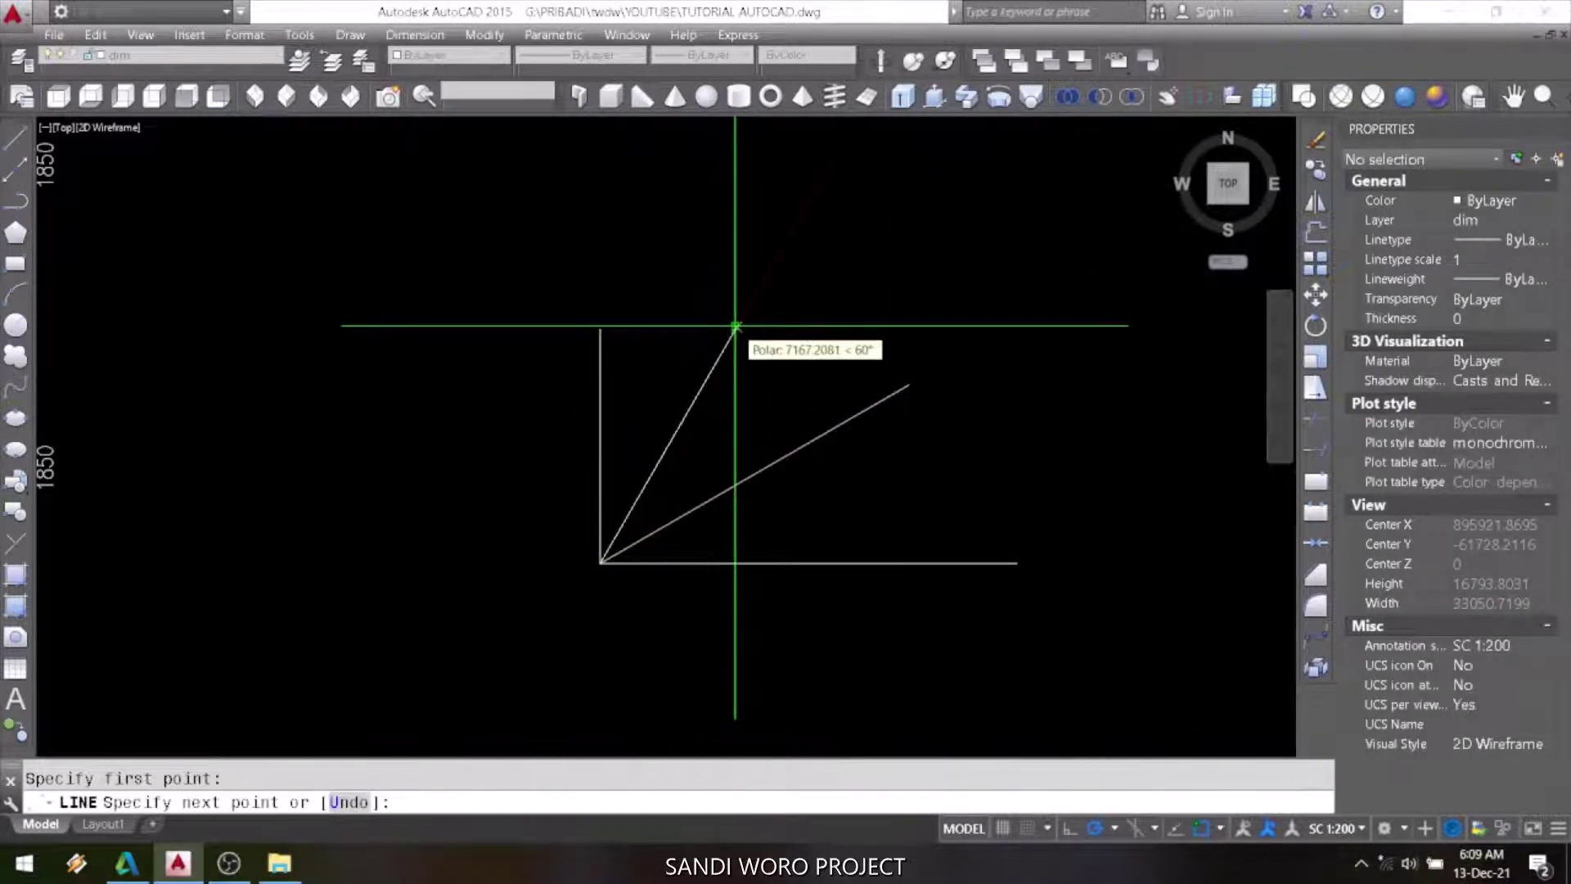
left_click(735, 326)
key("Return")
Add an angular dimension between the horizontal line and the lower sloped line.
left_click(415, 35)
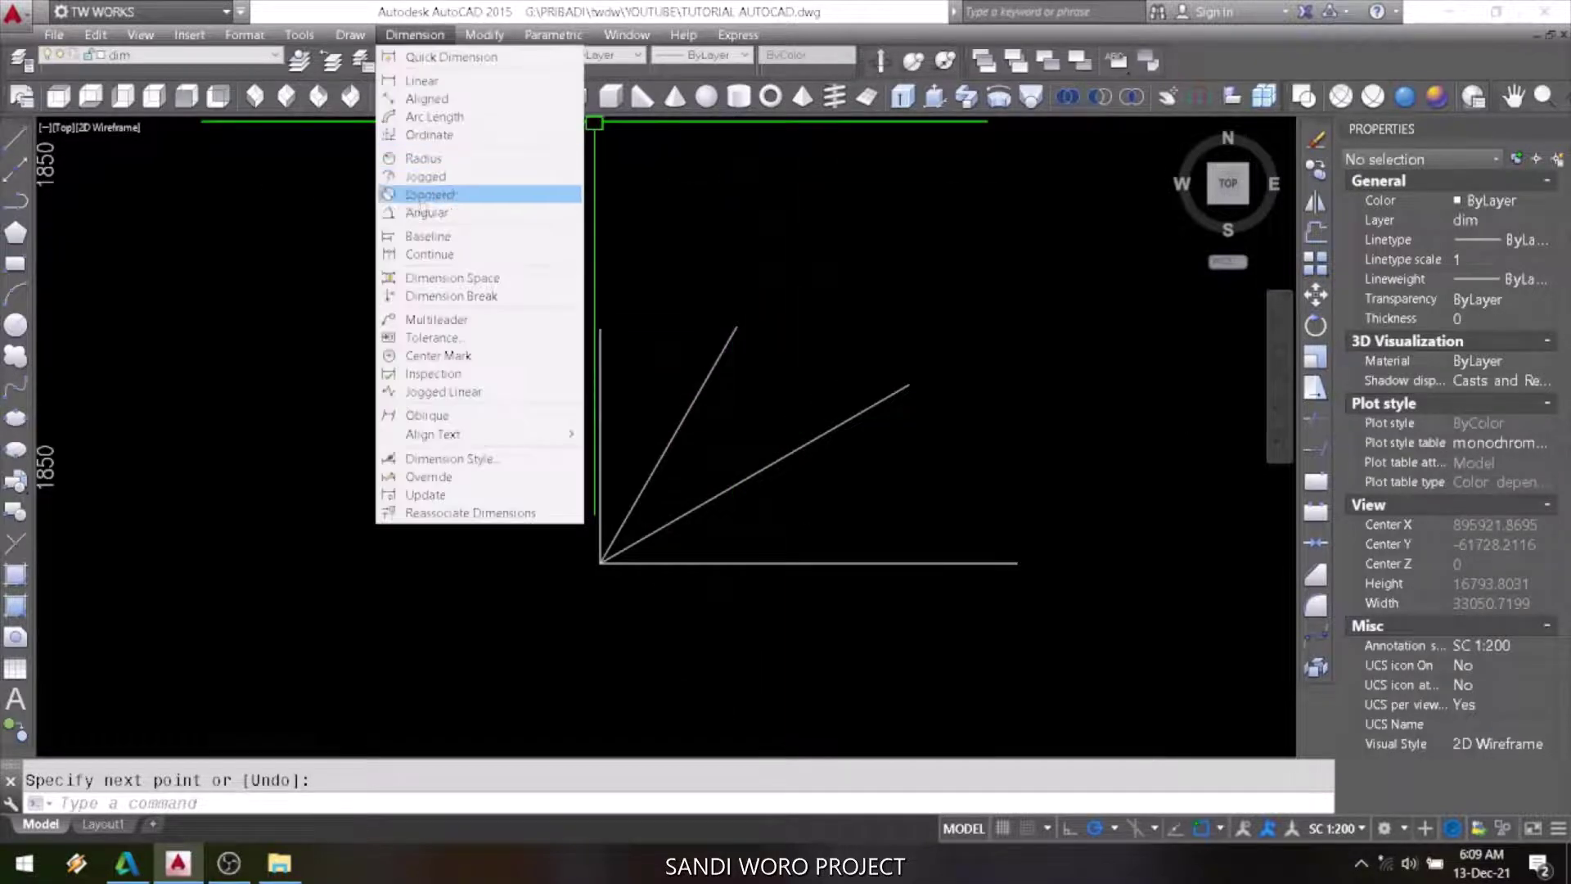
left_click(434, 193)
left_click(738, 563)
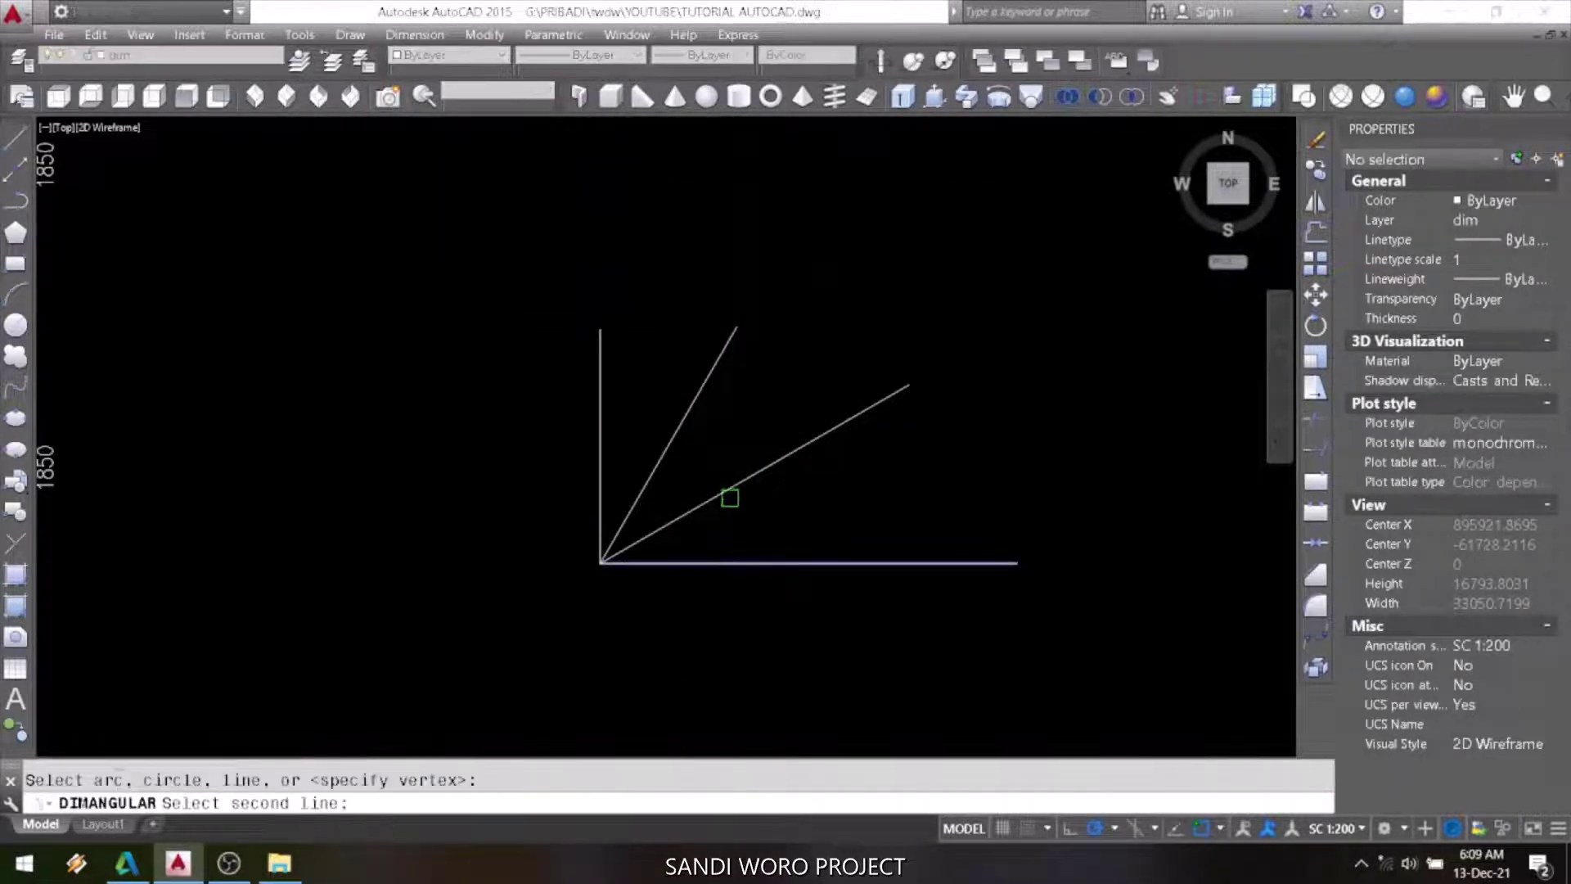
left_click(720, 491)
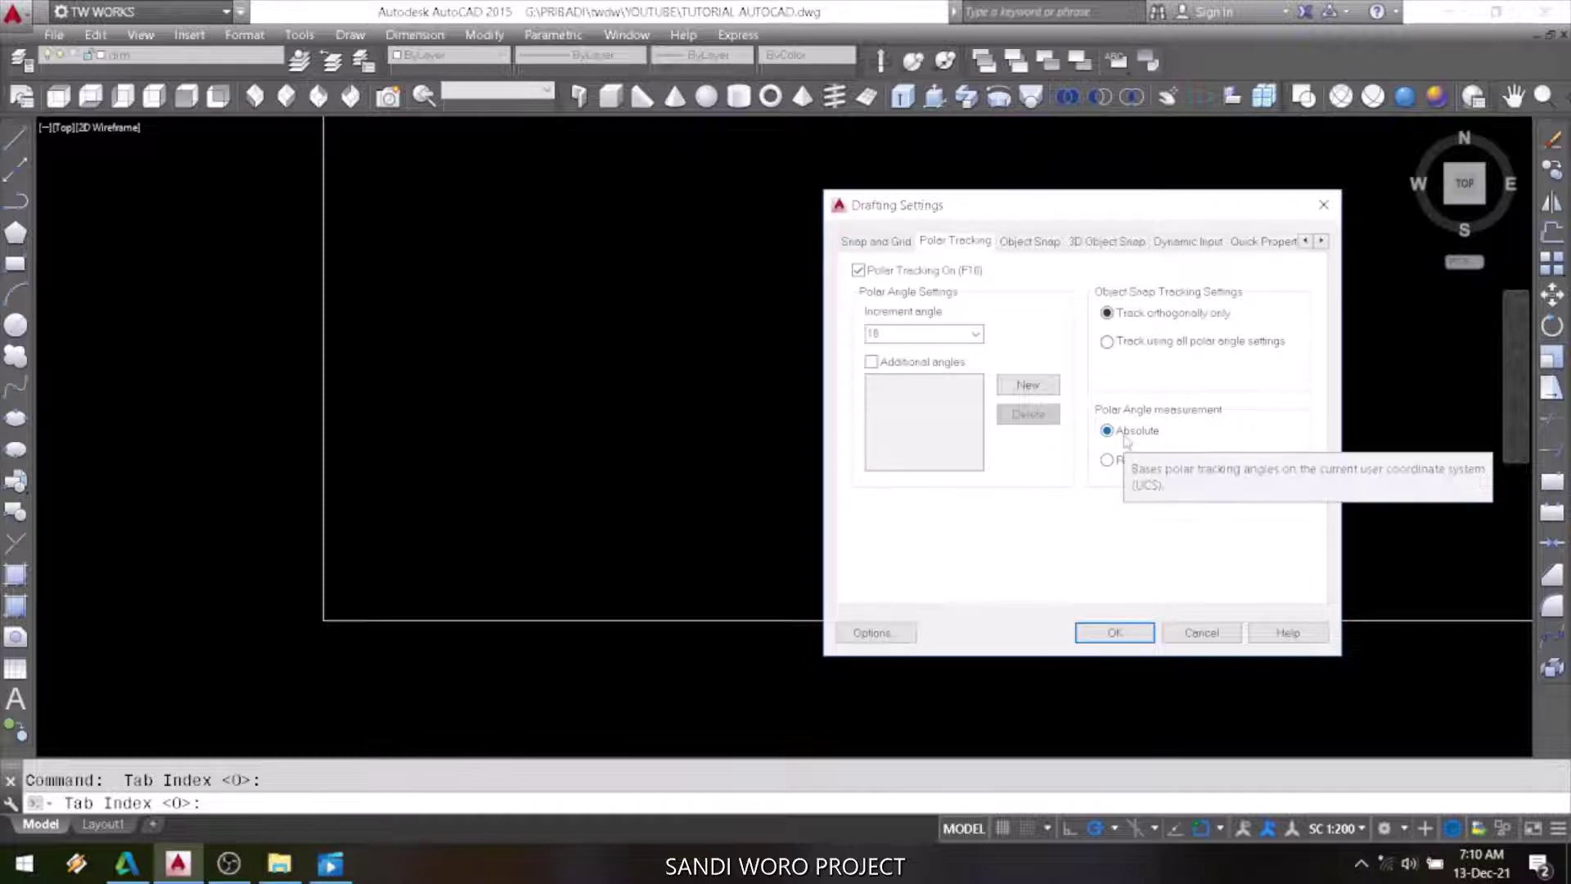
Set the polar tracking increment angle to 15 and apply the drafting settings.
left_click(979, 339)
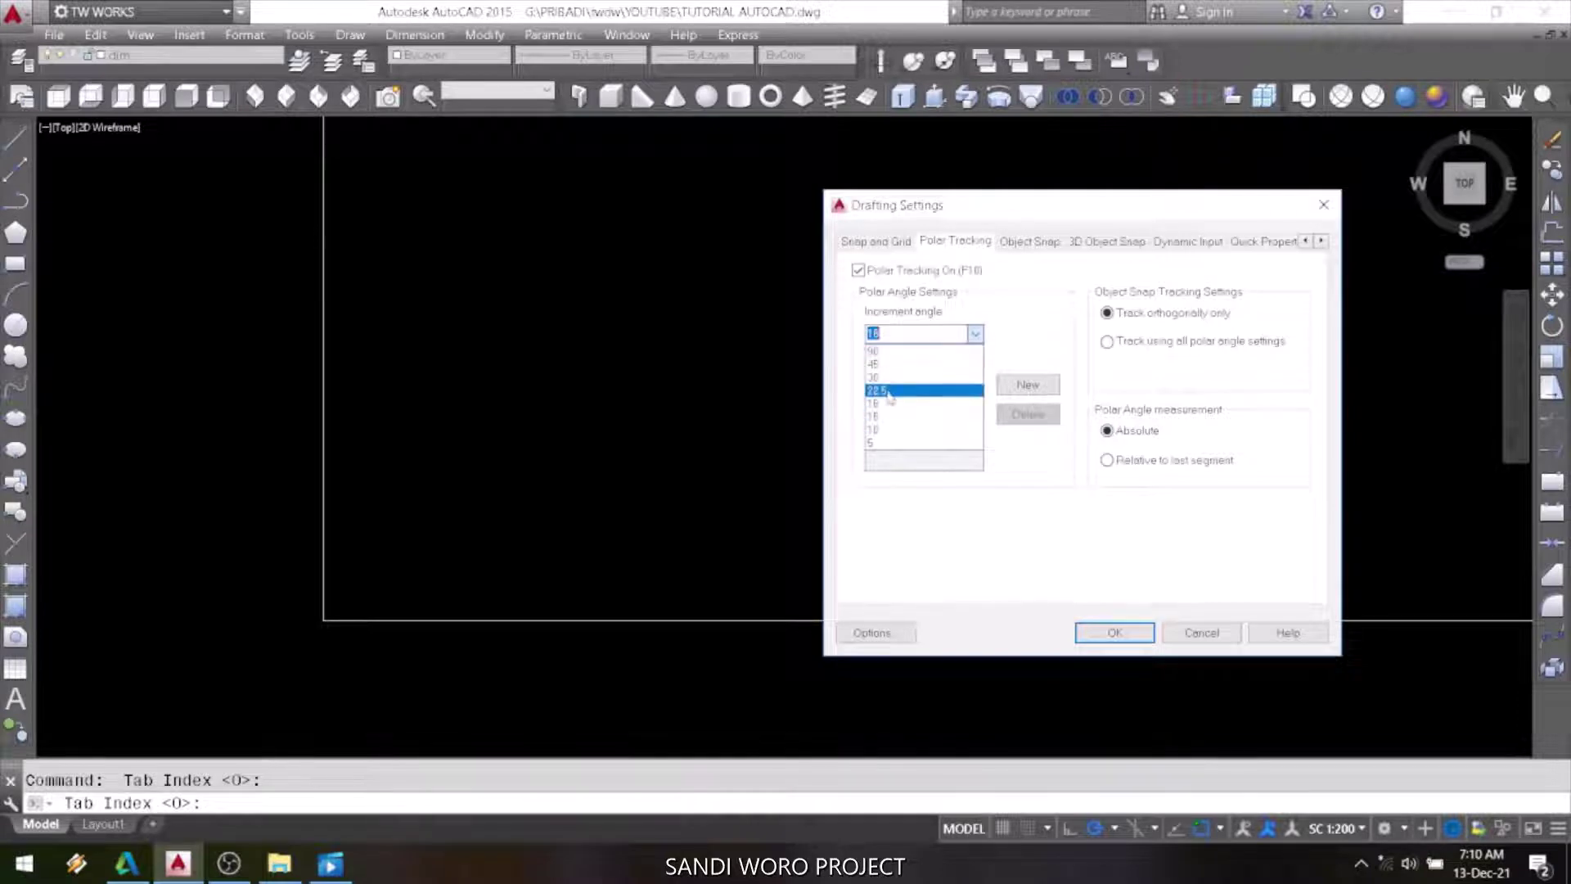
left_click(890, 418)
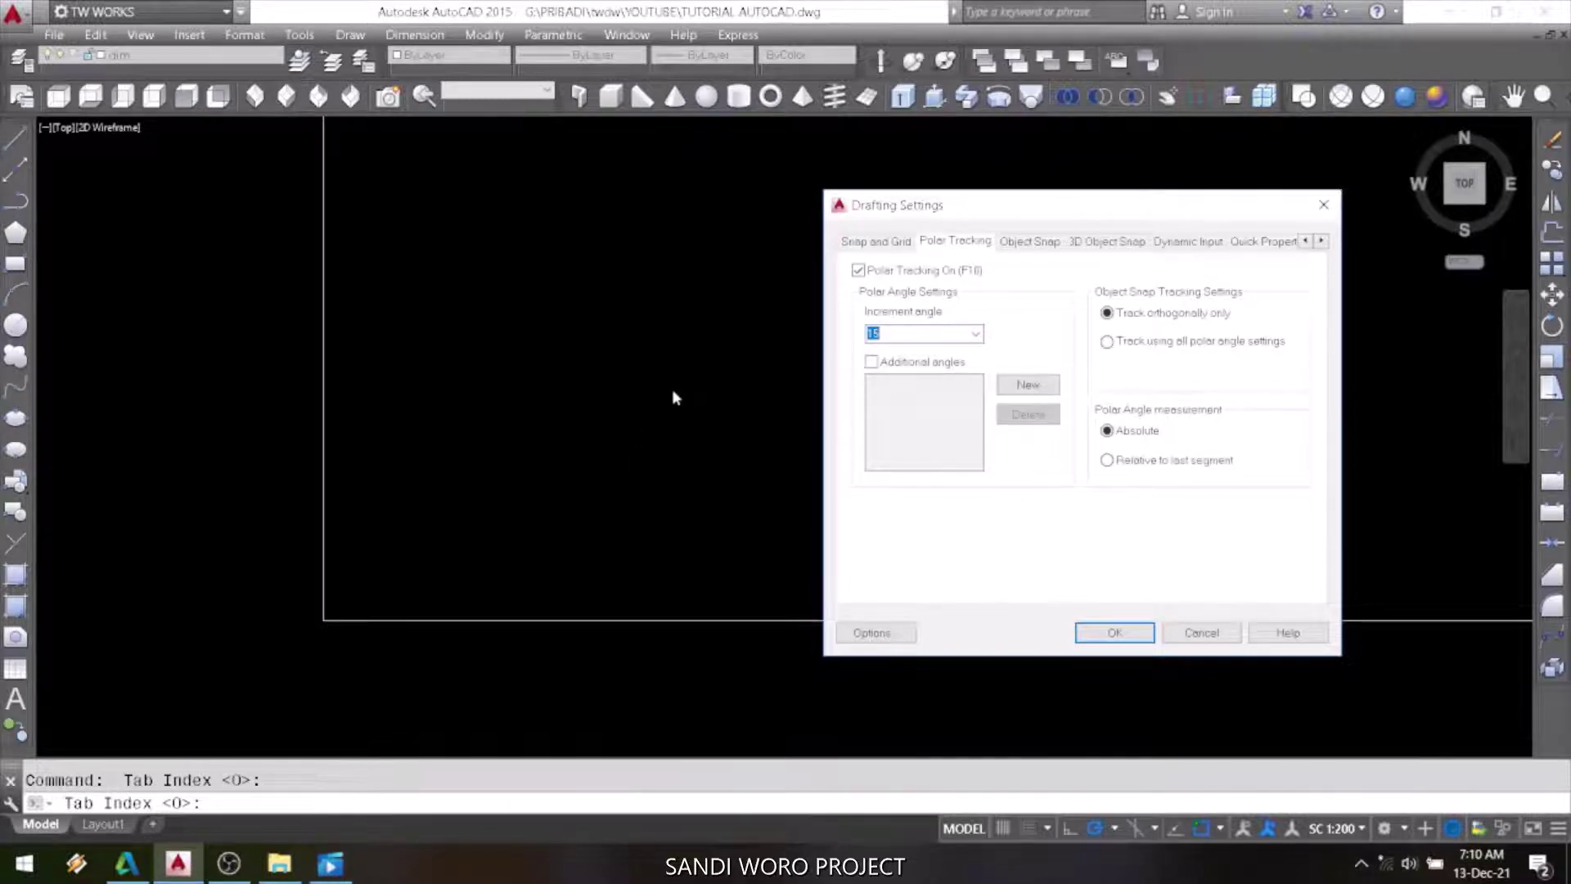
left_click(1115, 632)
Draw a gently sloped line from the corner up and away from the horizontal line.
type("l")
key("Return")
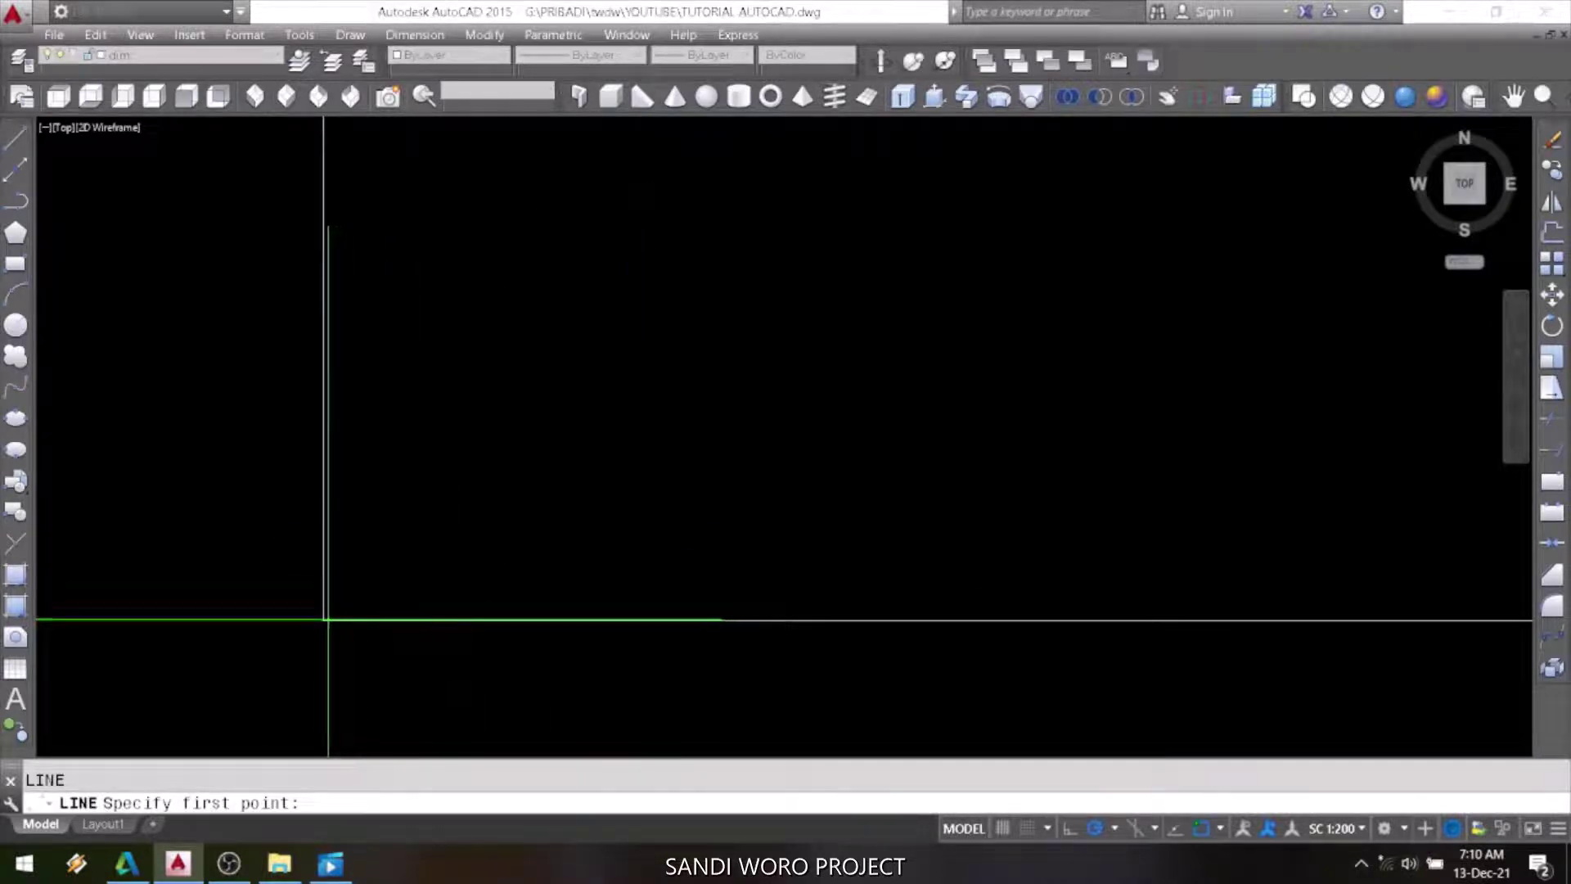
left_click(324, 619)
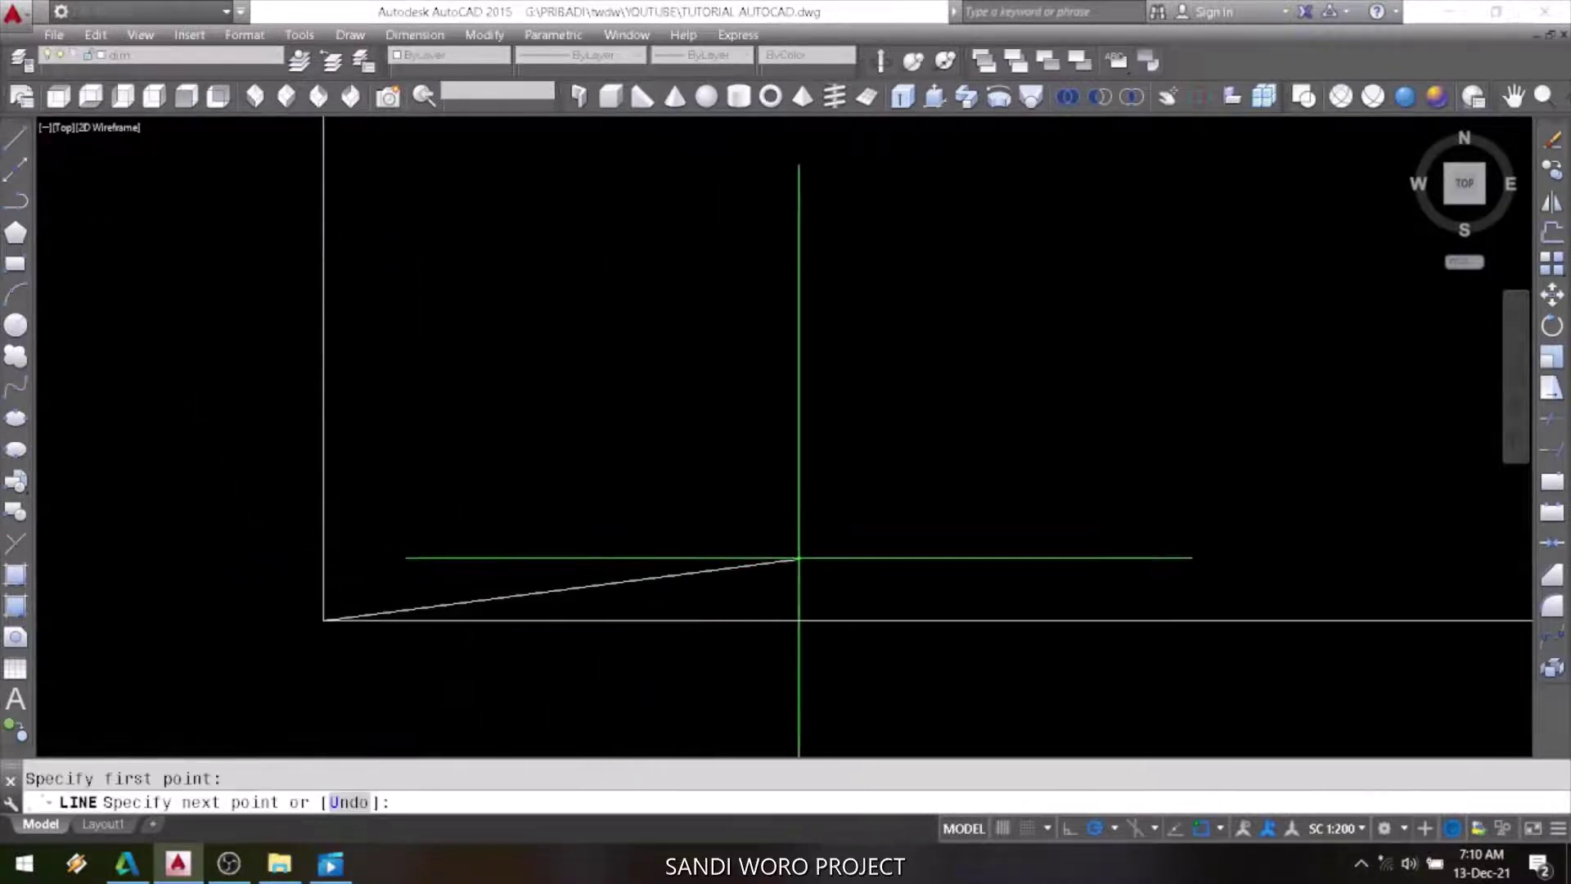
left_click(863, 543)
key("Return")
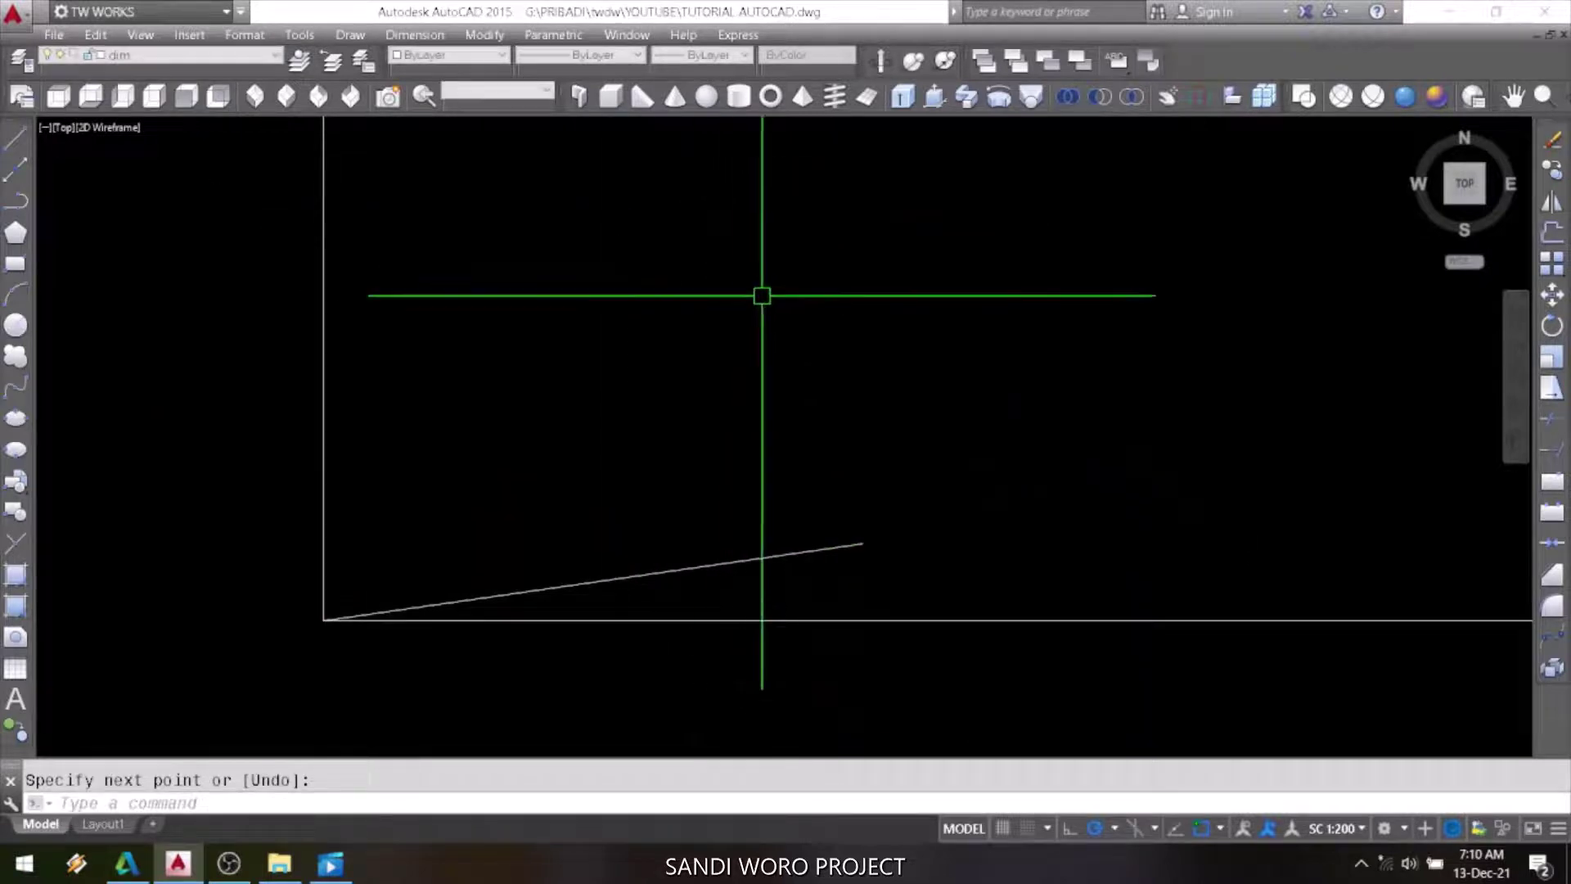
Draw a second line from the free end of the sloped line along the 15° polar tracking vector.
type("l")
key("Return")
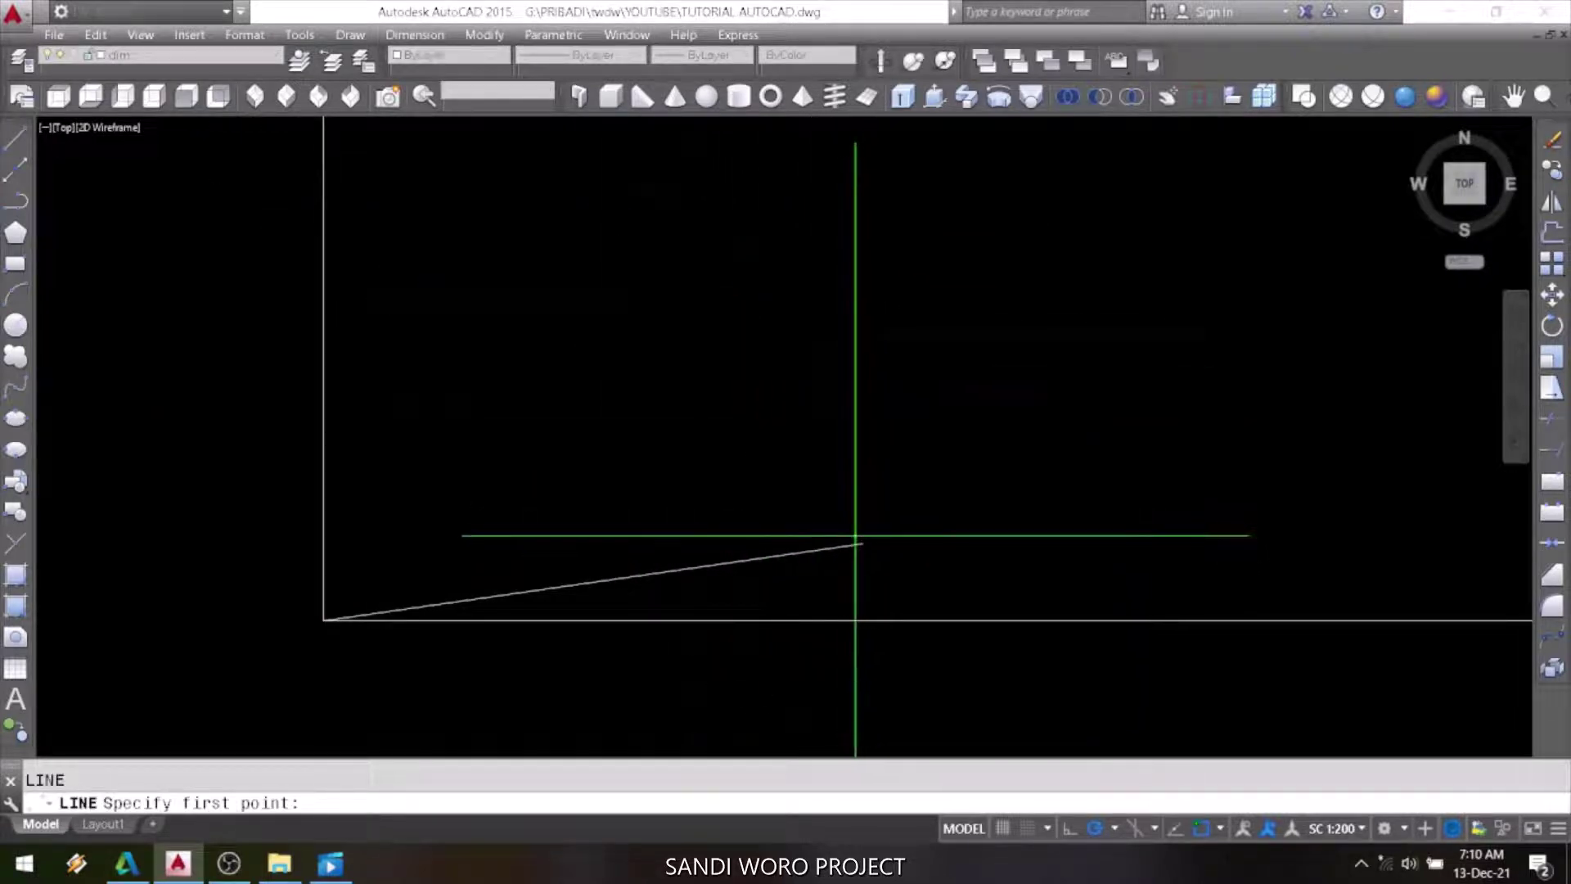
key("Escape")
type("l")
key("Return")
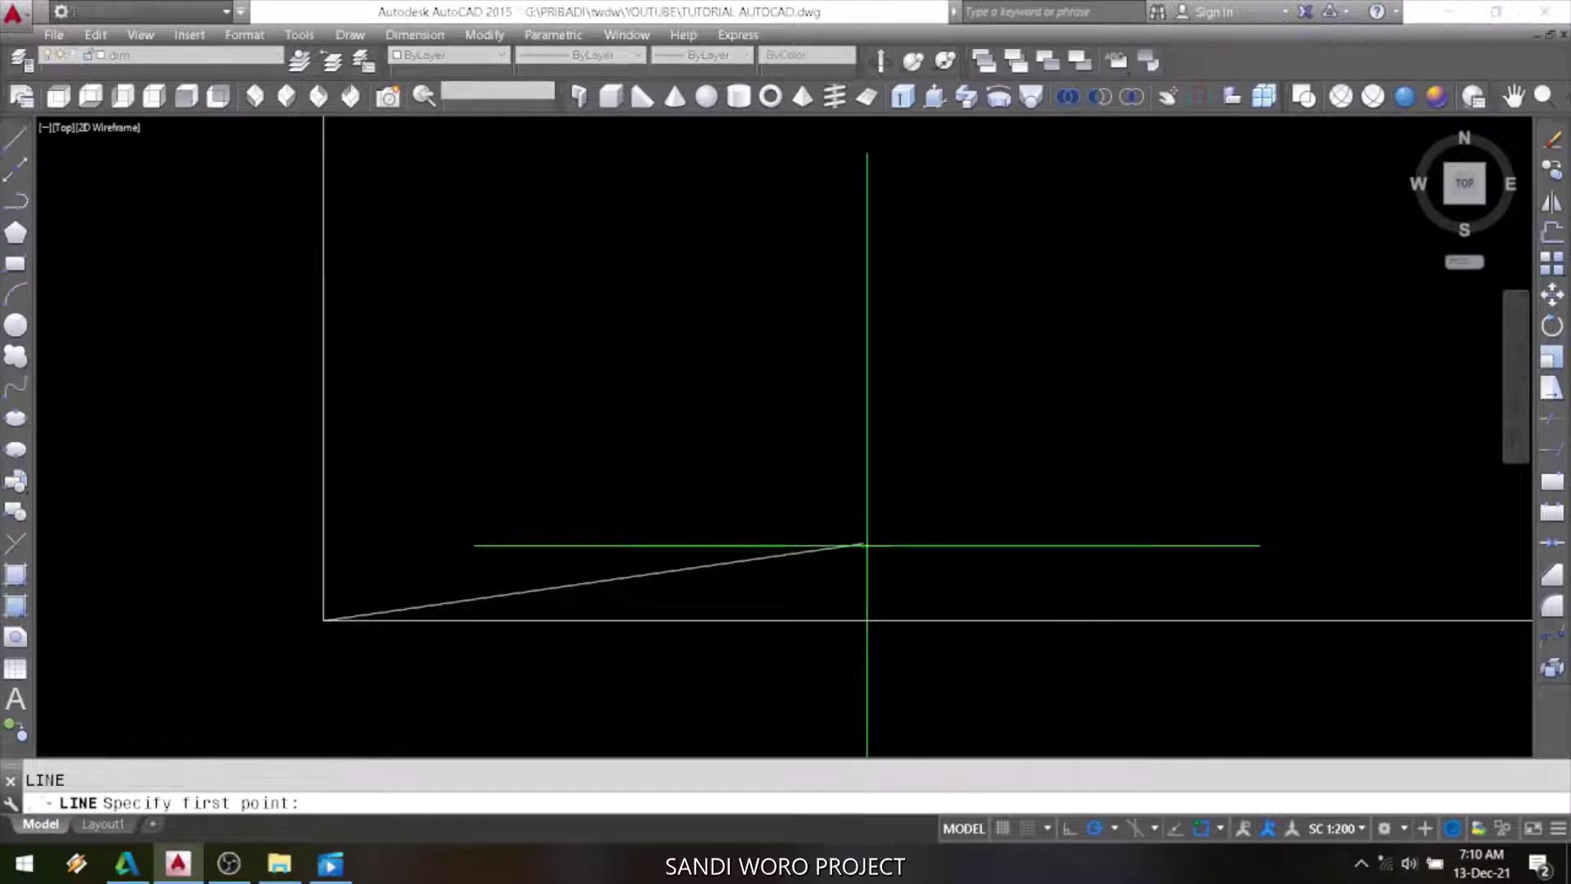
left_click(863, 544)
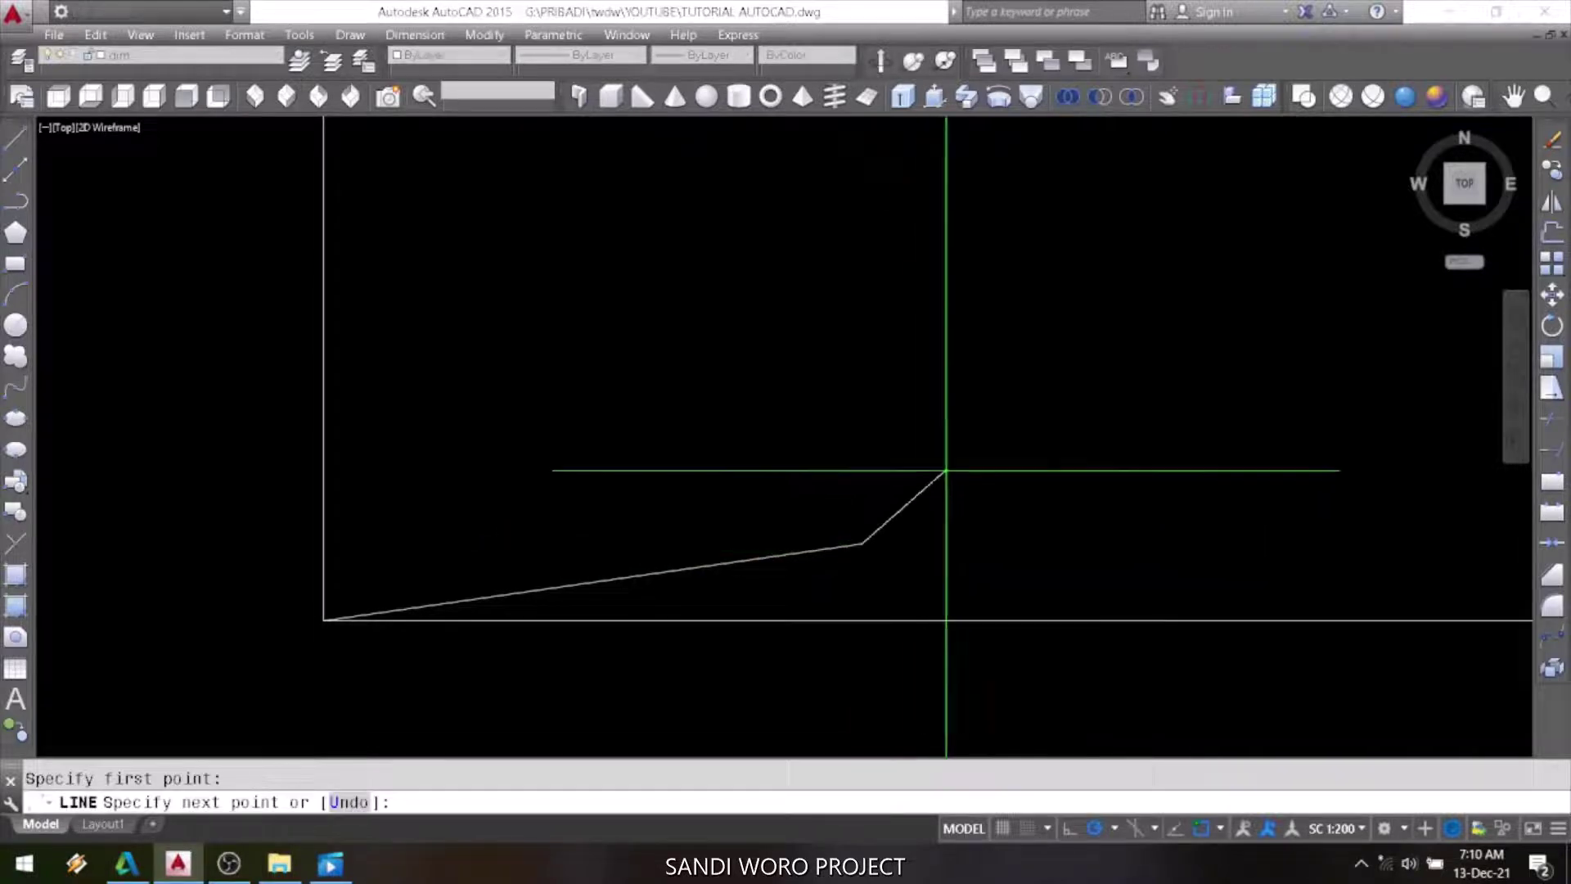
left_click(1035, 497)
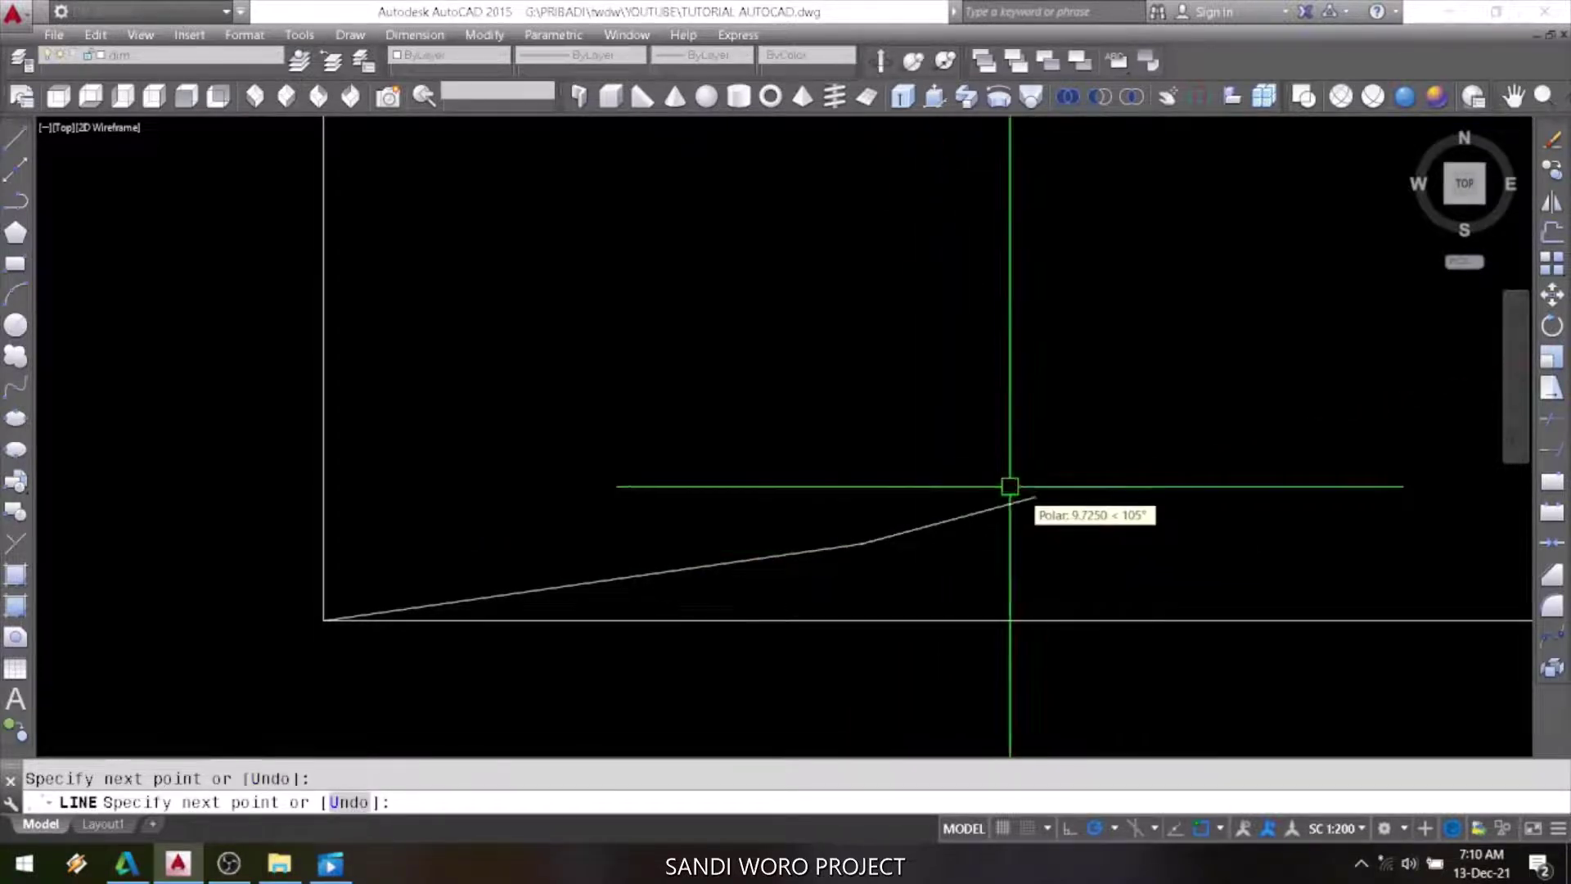
key("Return")
Add an angular dimension between the second sloped line and the horizontal line, placed beyond the line's upper end.
left_click(415, 35)
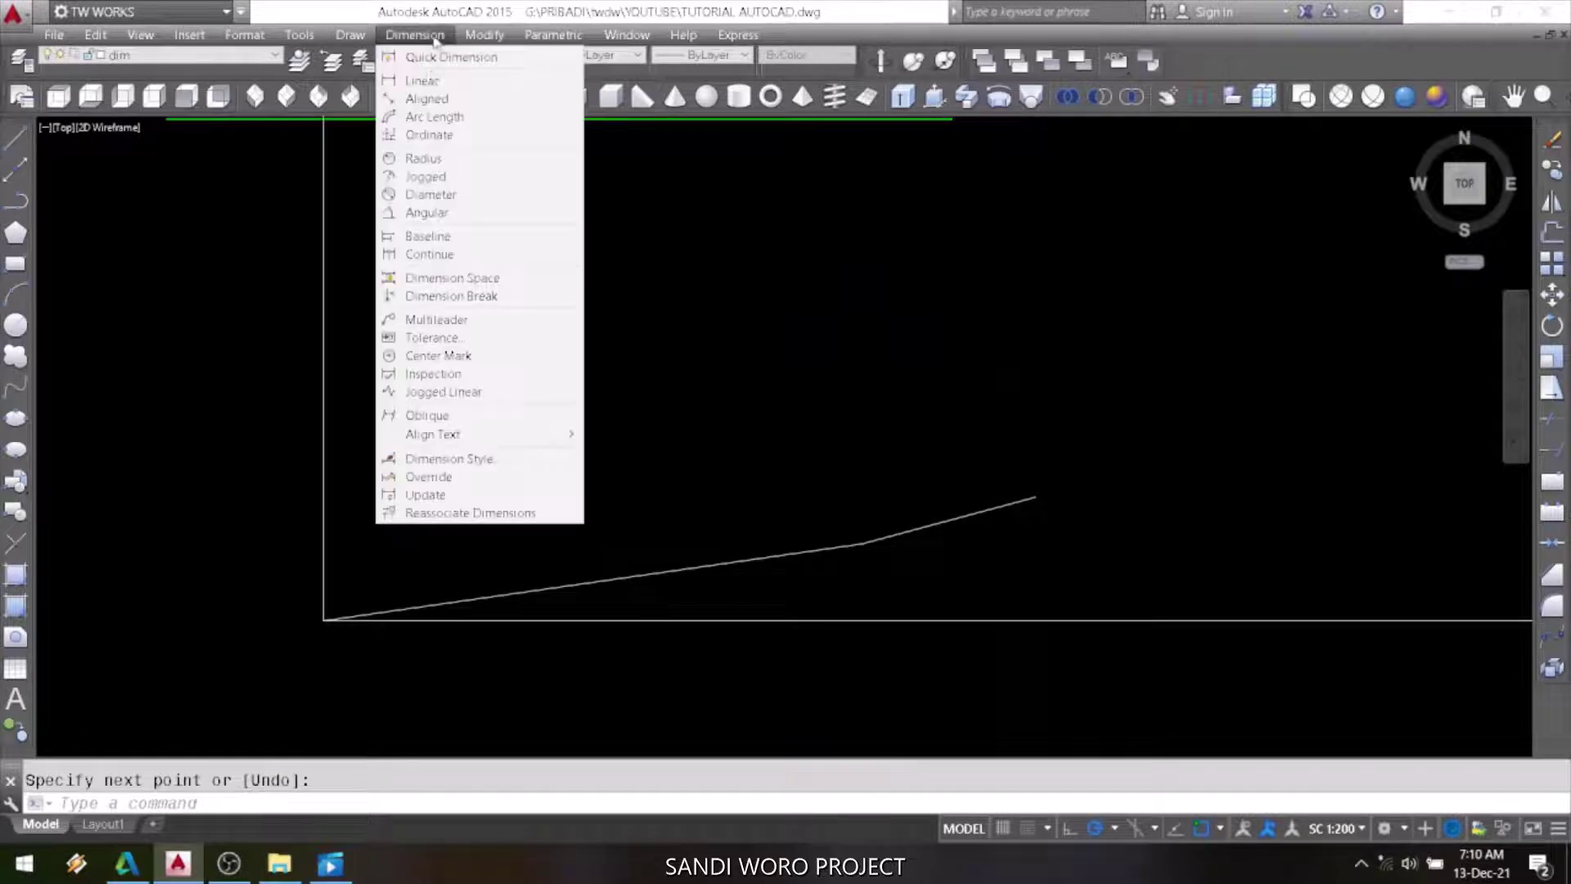
left_click(427, 211)
left_click(912, 529)
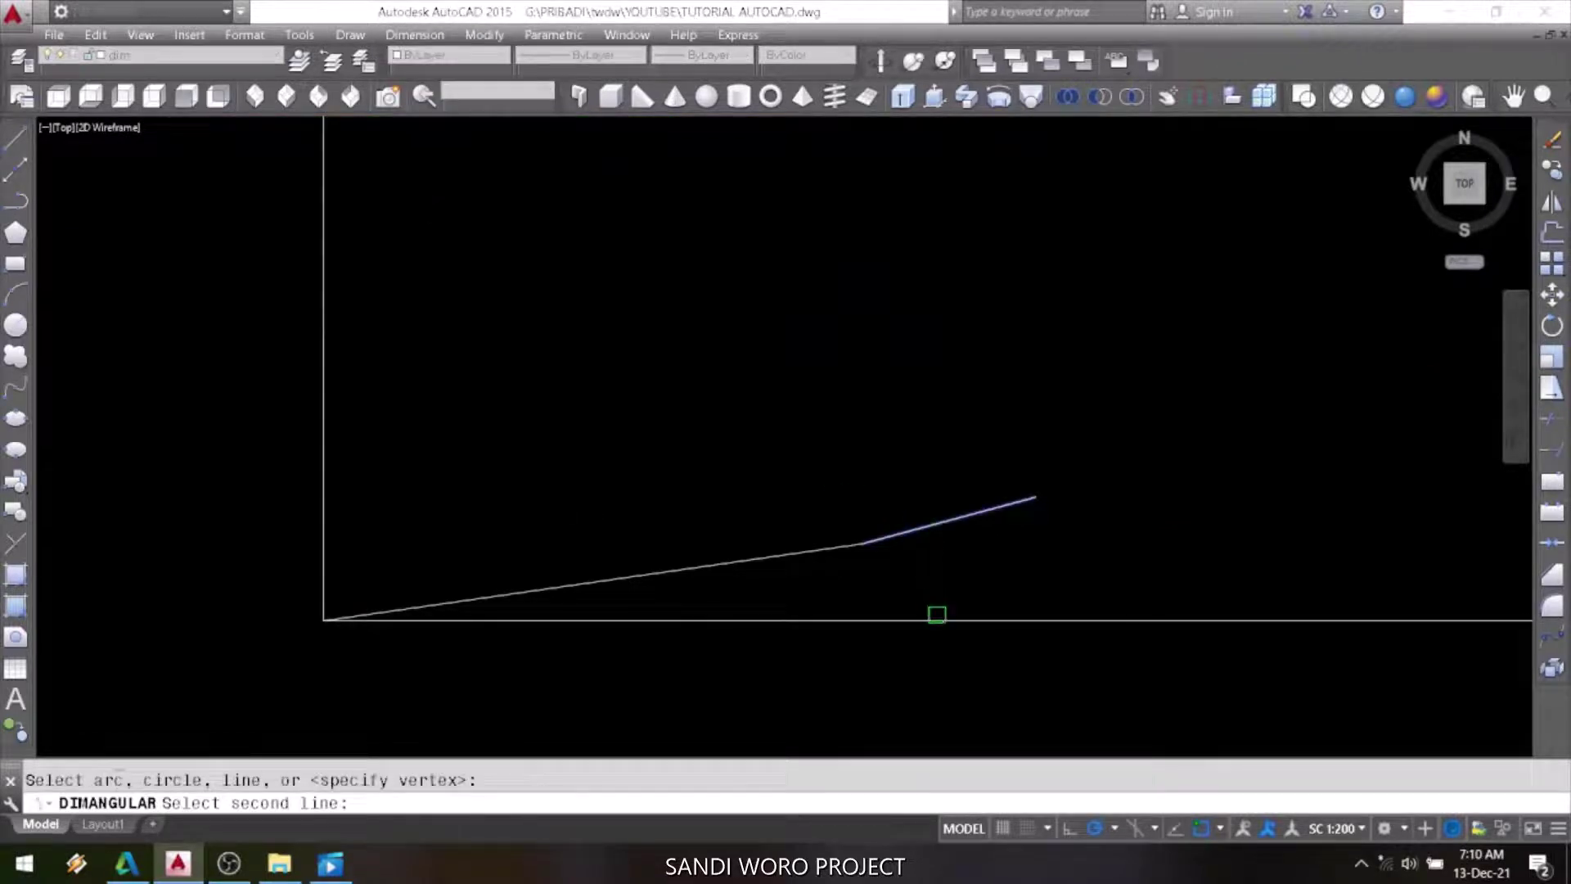
left_click(937, 614)
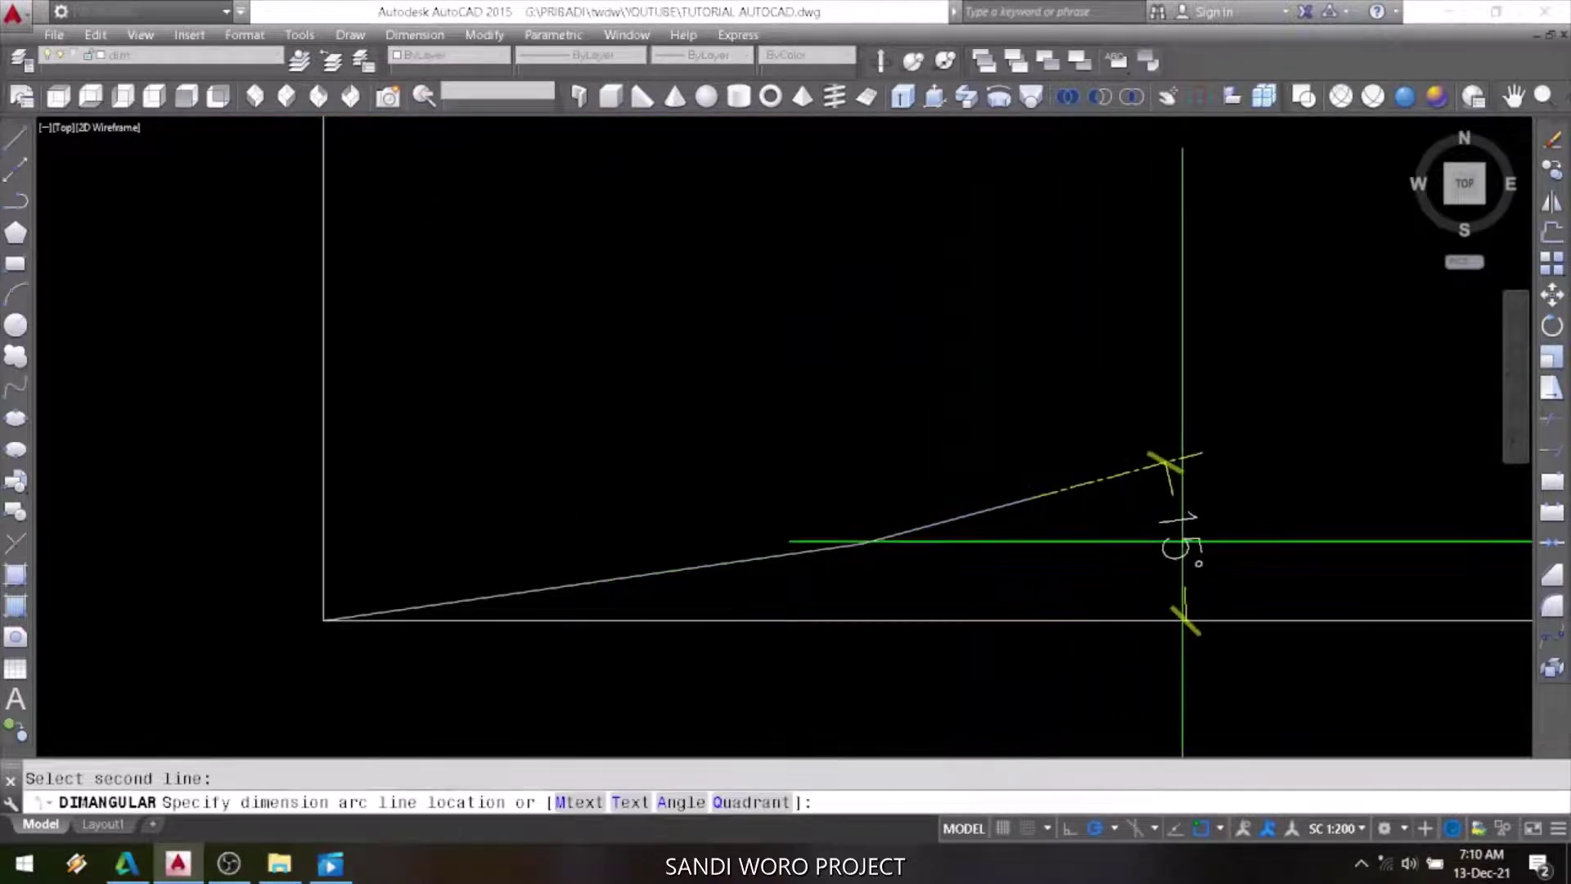
left_click(1193, 540)
Turn Ortho mode on and draw a vertical line across the sloped lines and a horizontal line below the base line.
middle_click_drag(842, 568, 773, 484)
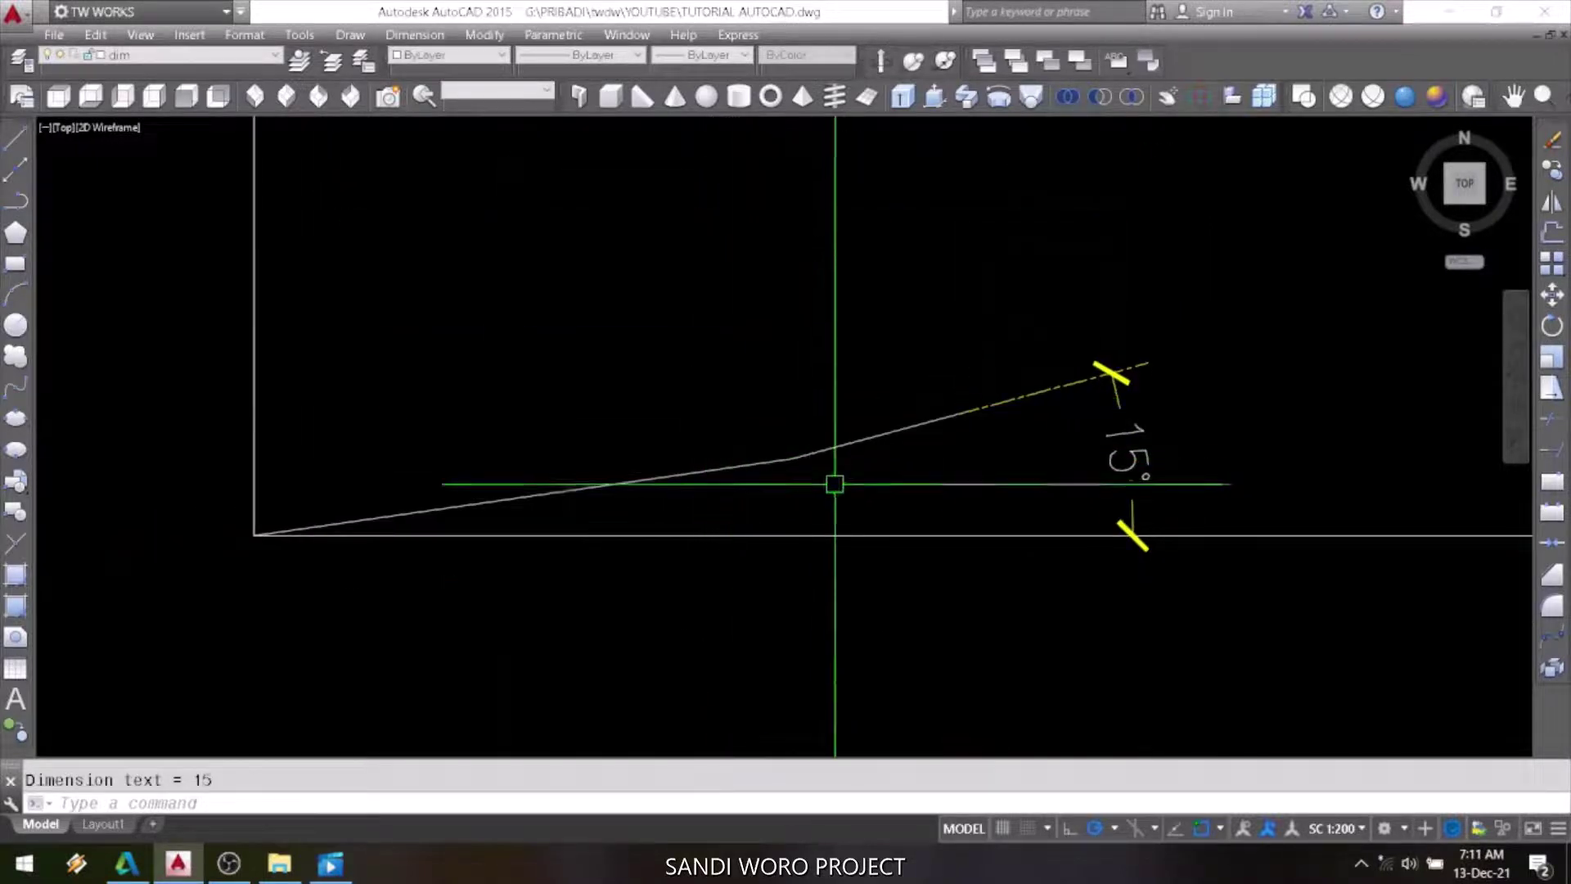
type("line")
key("Return")
left_click(796, 272)
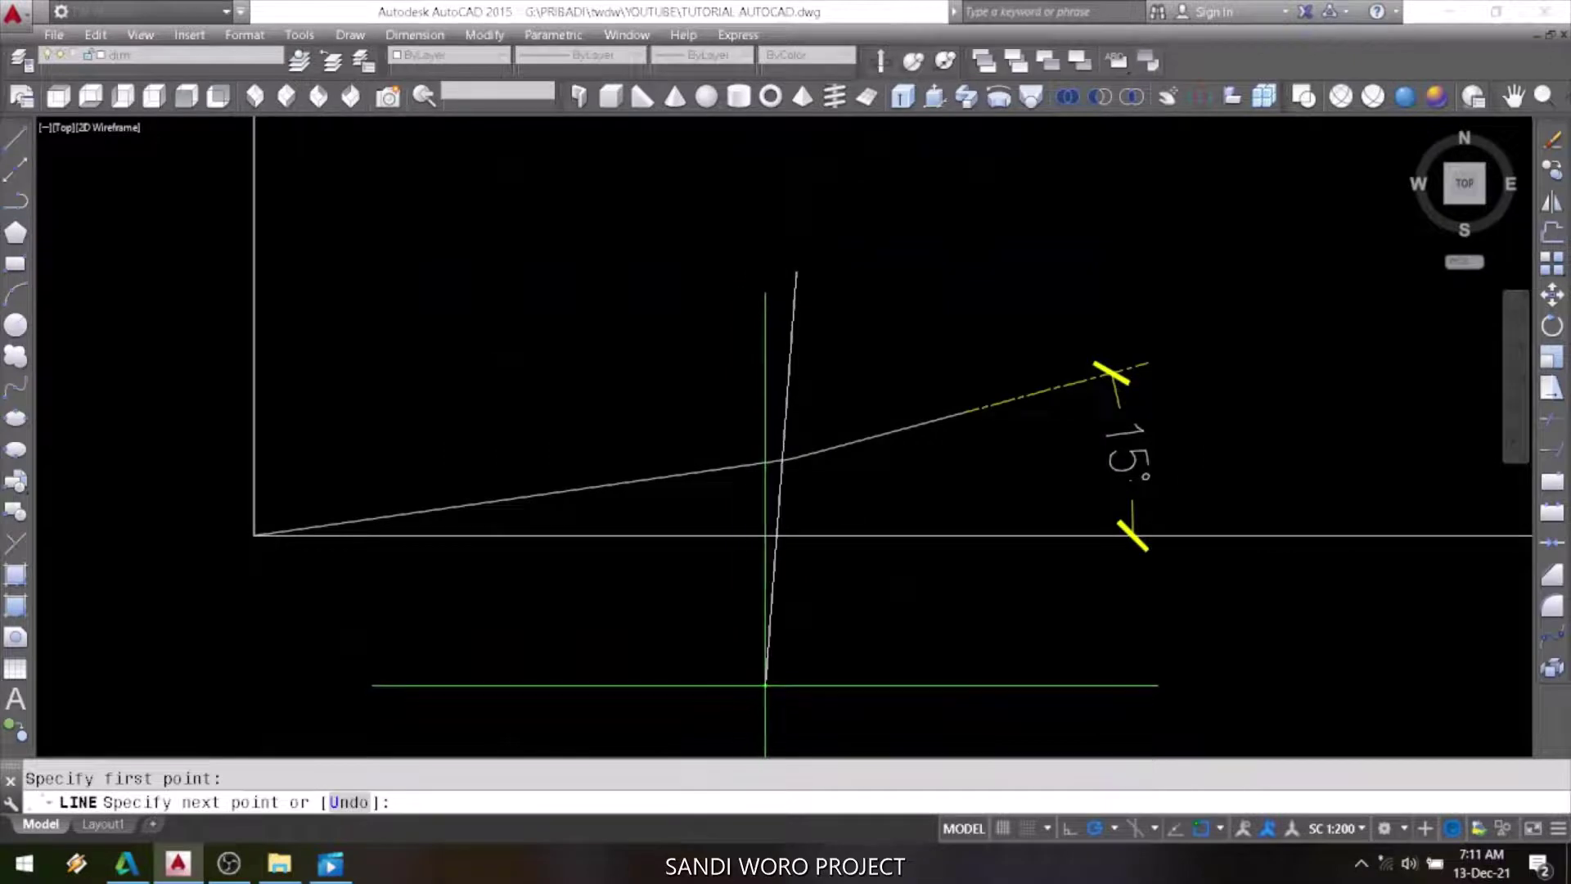
key("F8")
left_click(796, 719)
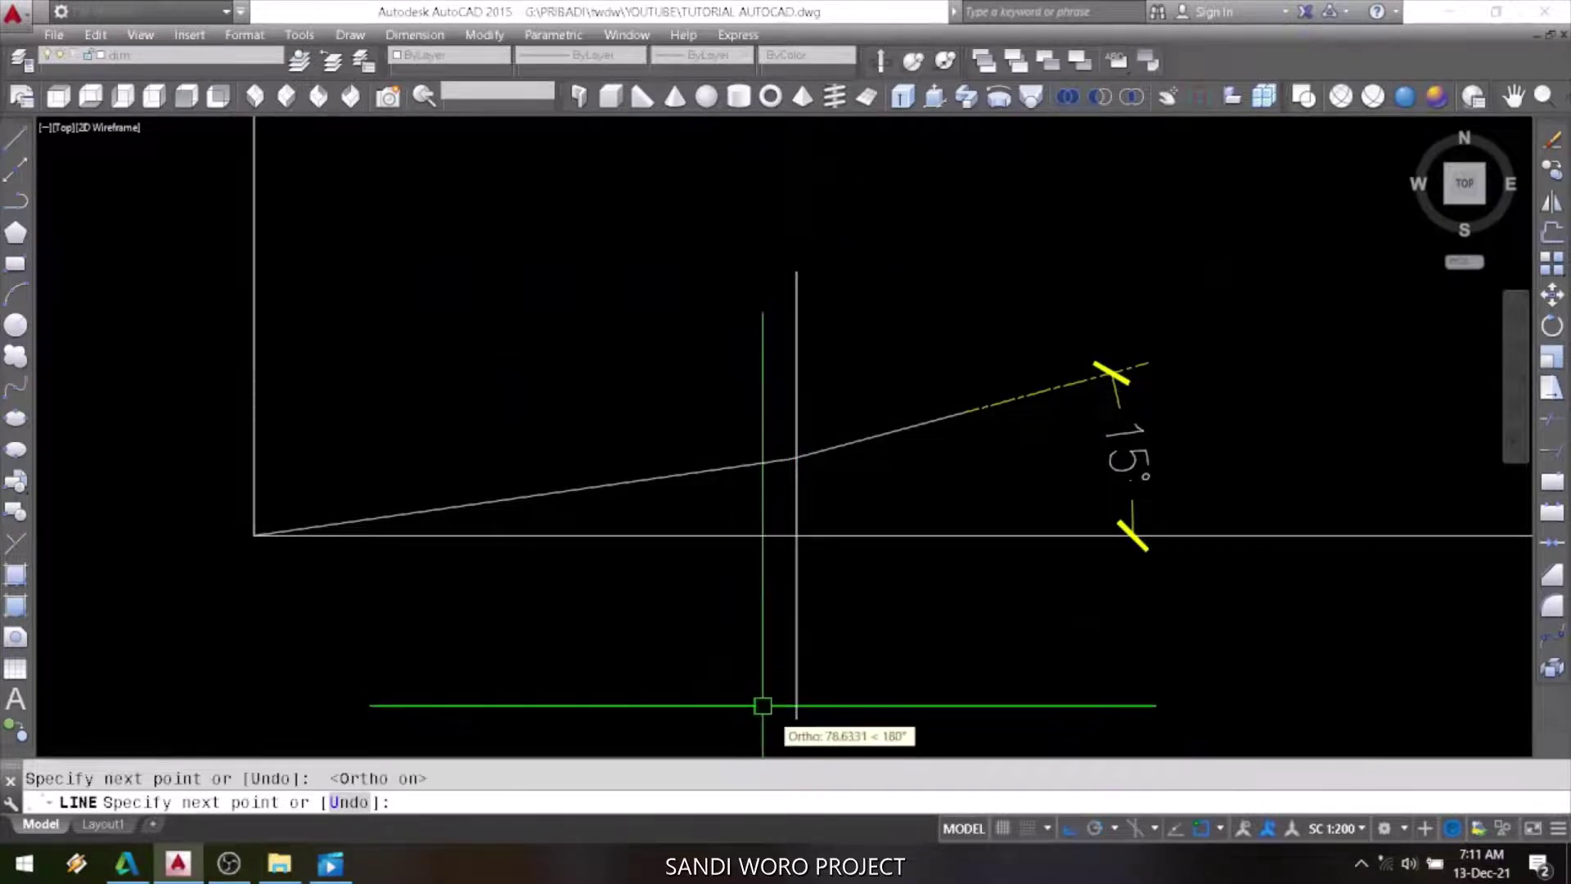
key("Return")
key("Return")
left_click(610, 606)
left_click(1018, 655)
key("Return")
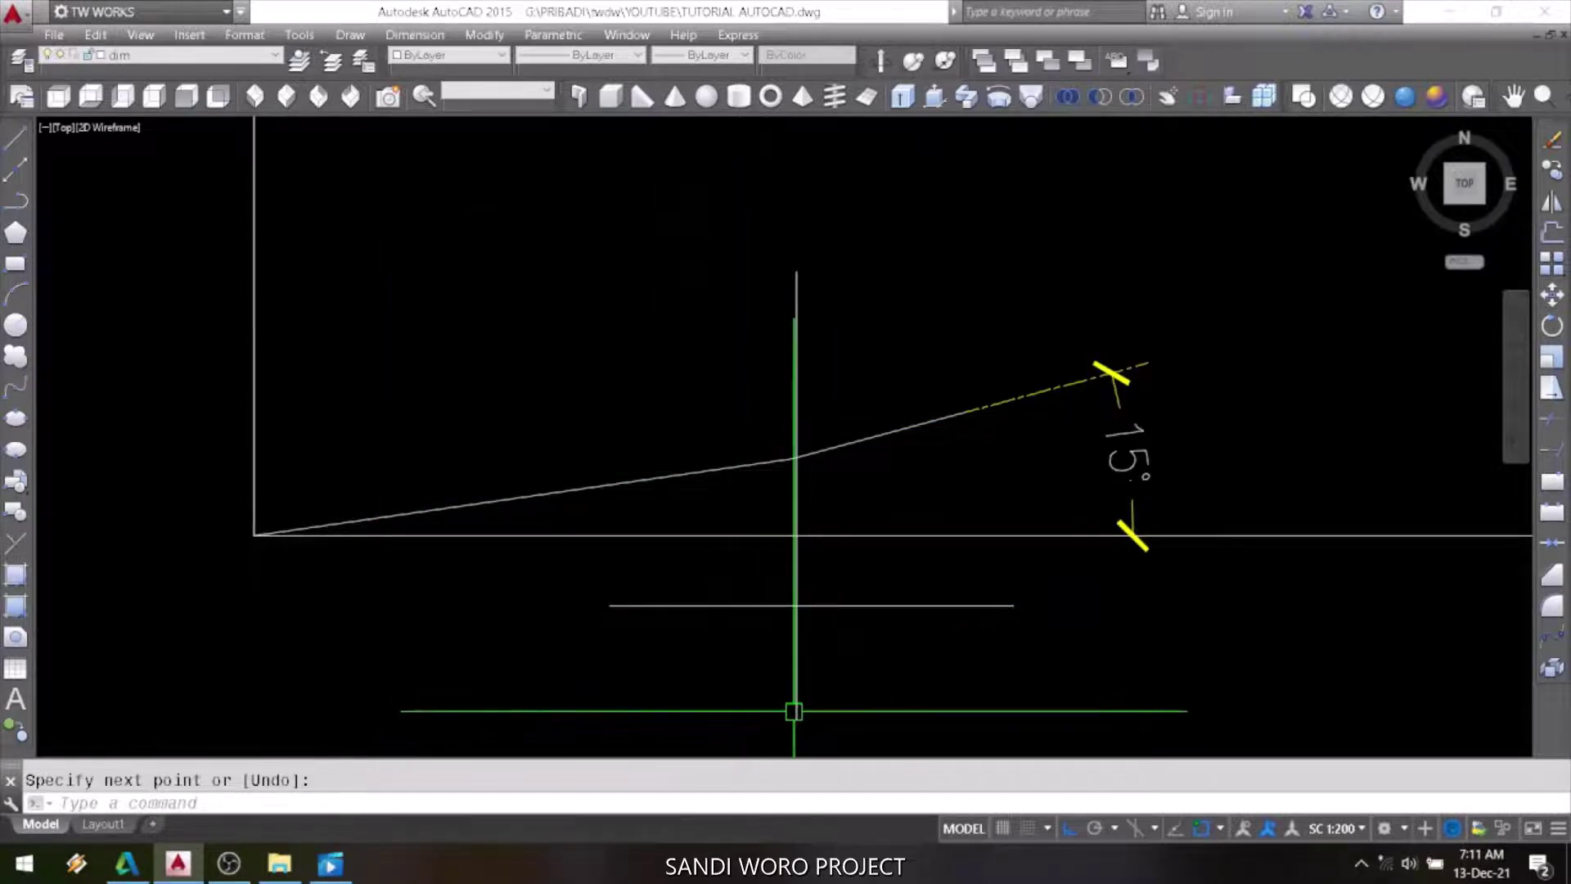
Erase the vertical and horizontal lines drawn in Ortho mode.
key("Escape")
type("e")
key("Return")
left_click(822, 630)
left_click(765, 598)
key("Return")
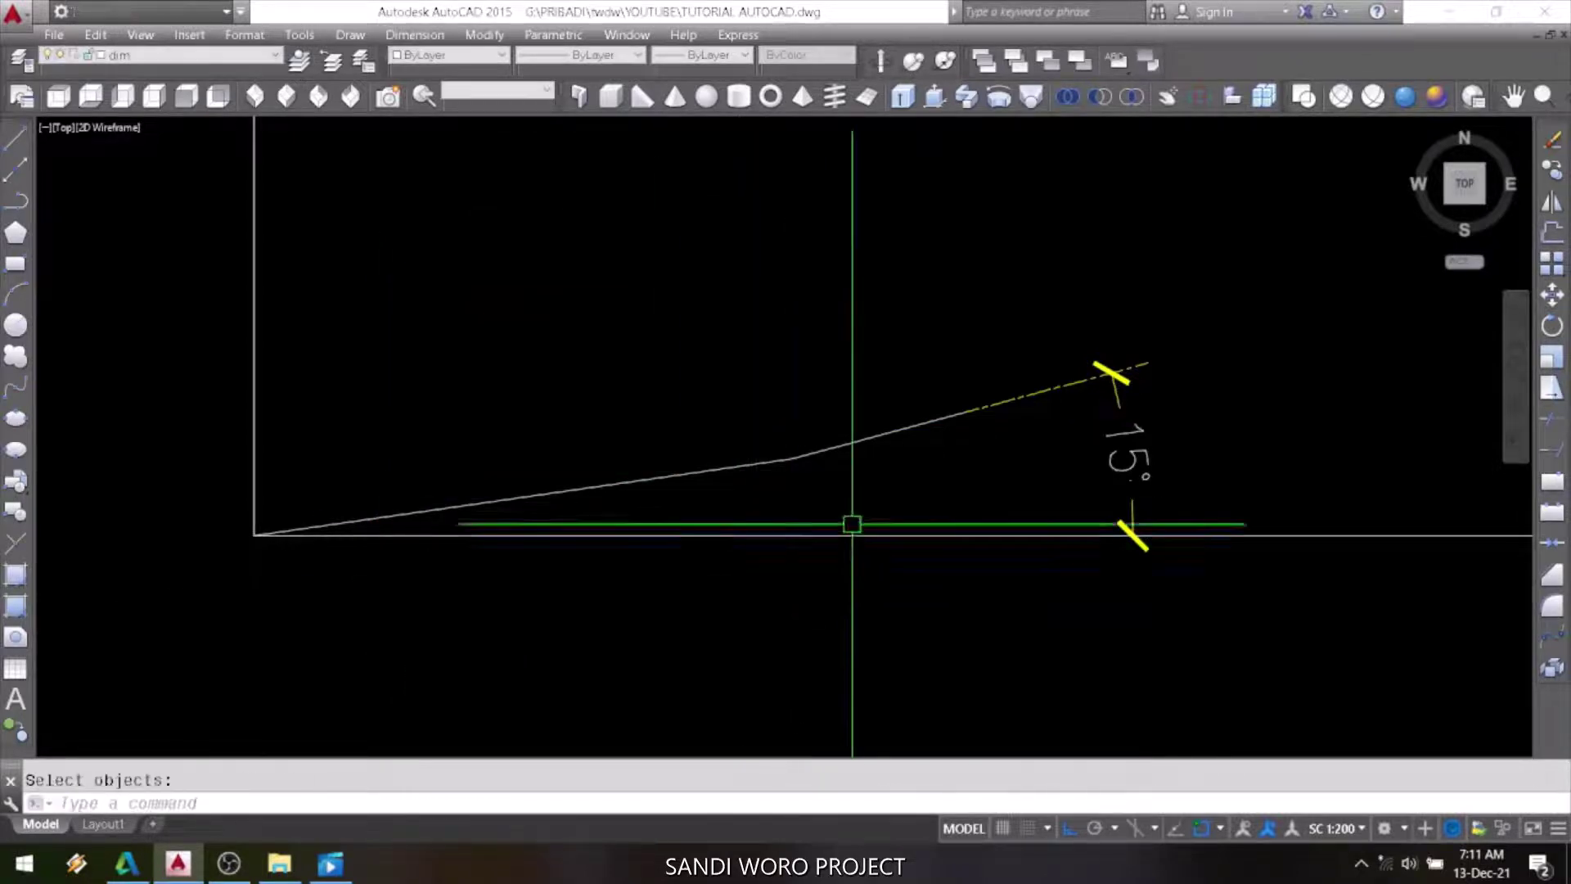
Erase the 15° angular dimension and the second sloped line.
middle_click_drag(1028, 488, 909, 499)
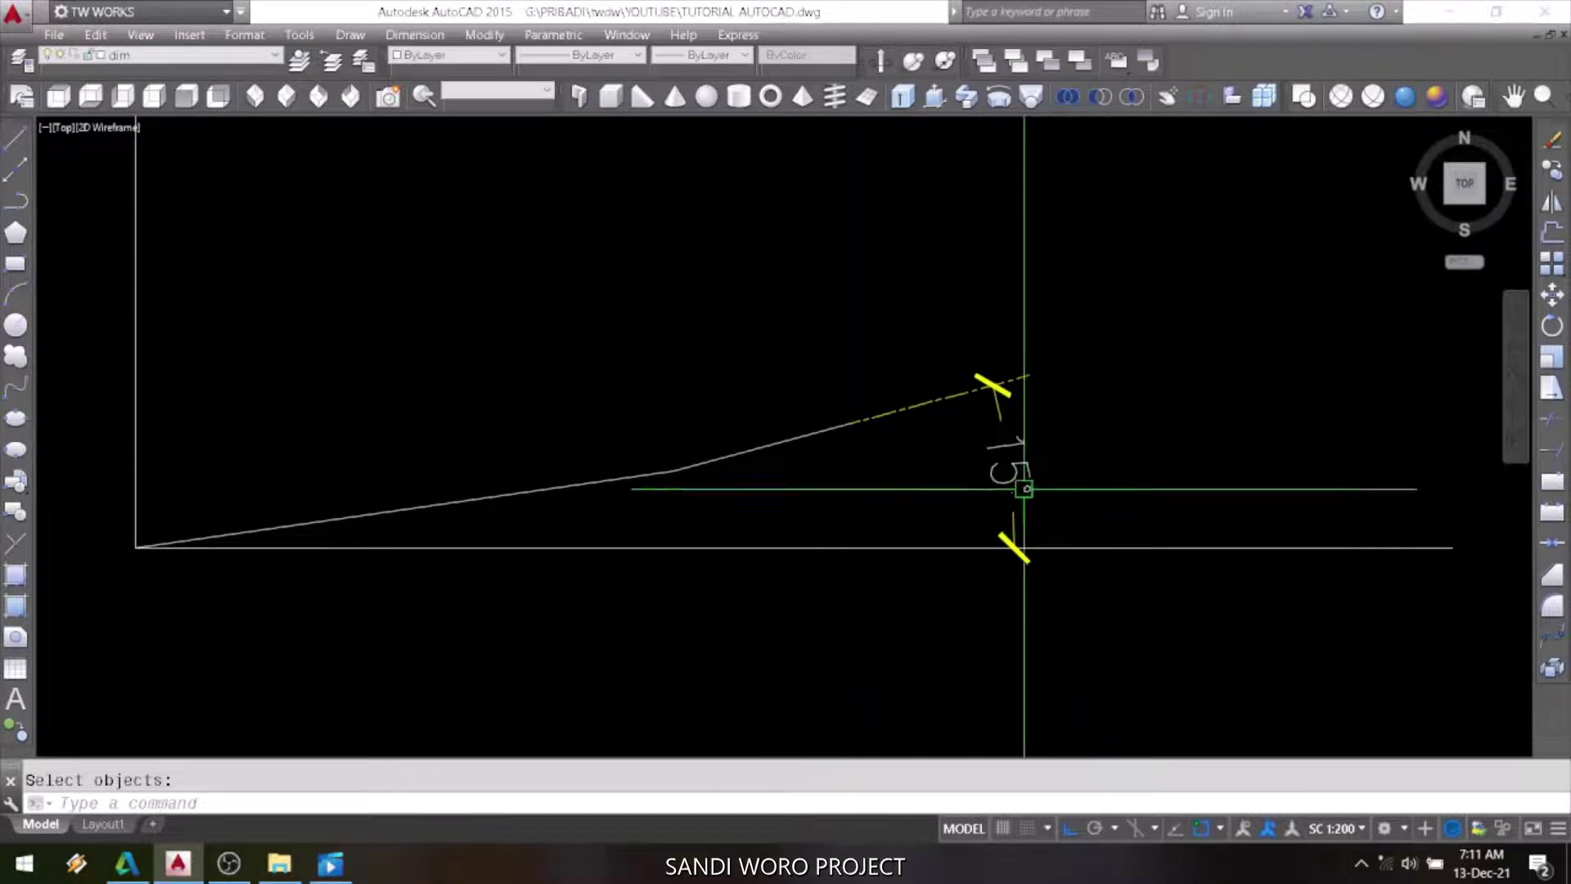
left_click(1094, 340)
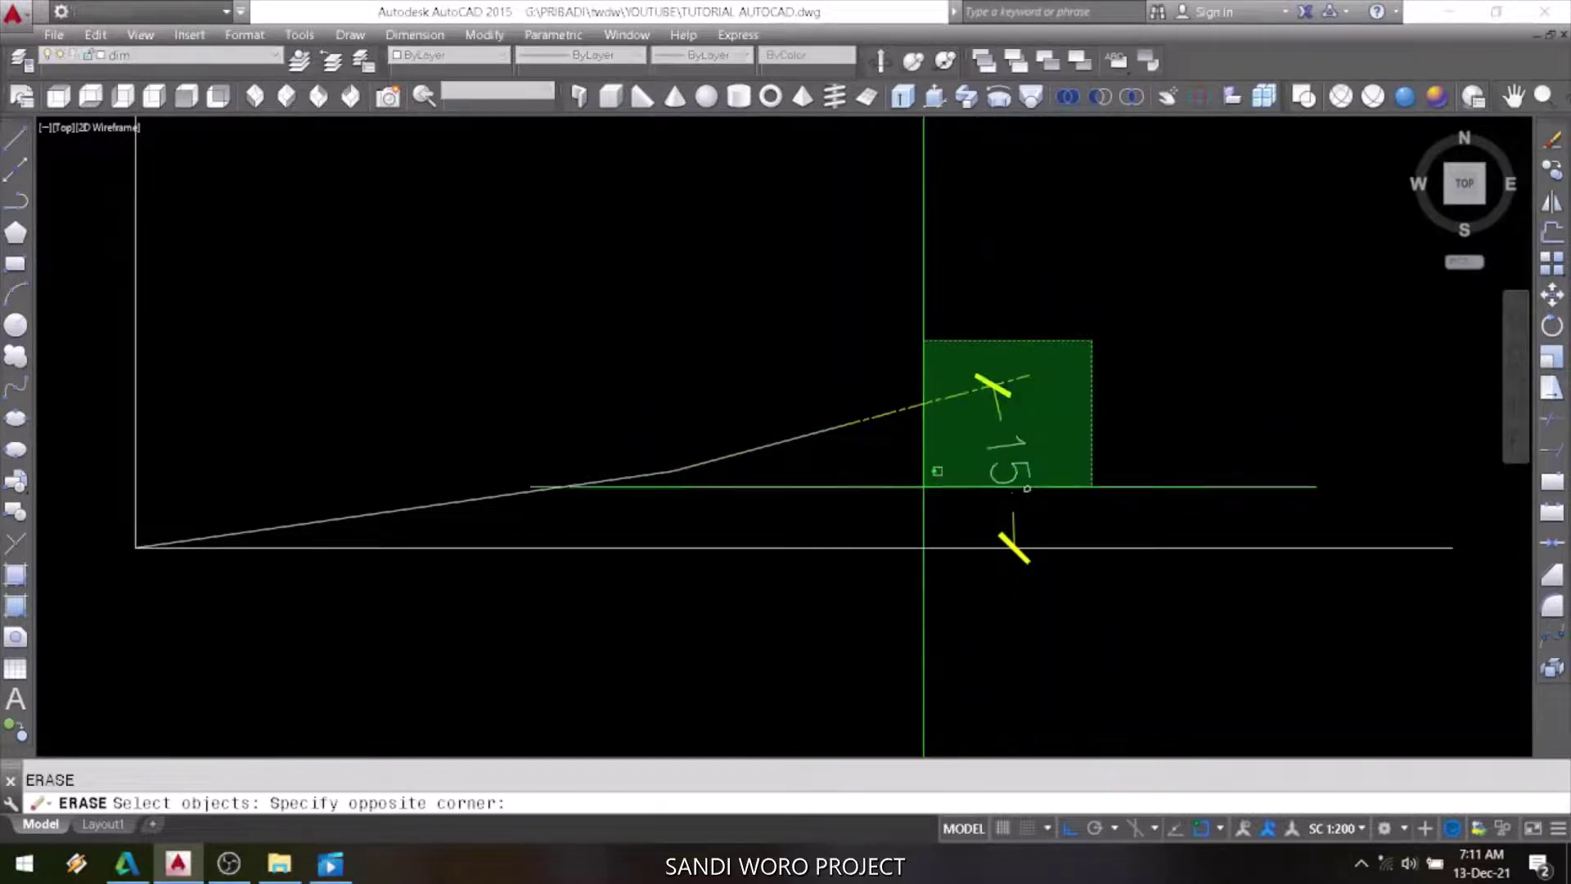
left_click(917, 487)
left_click(789, 431)
key("Return")
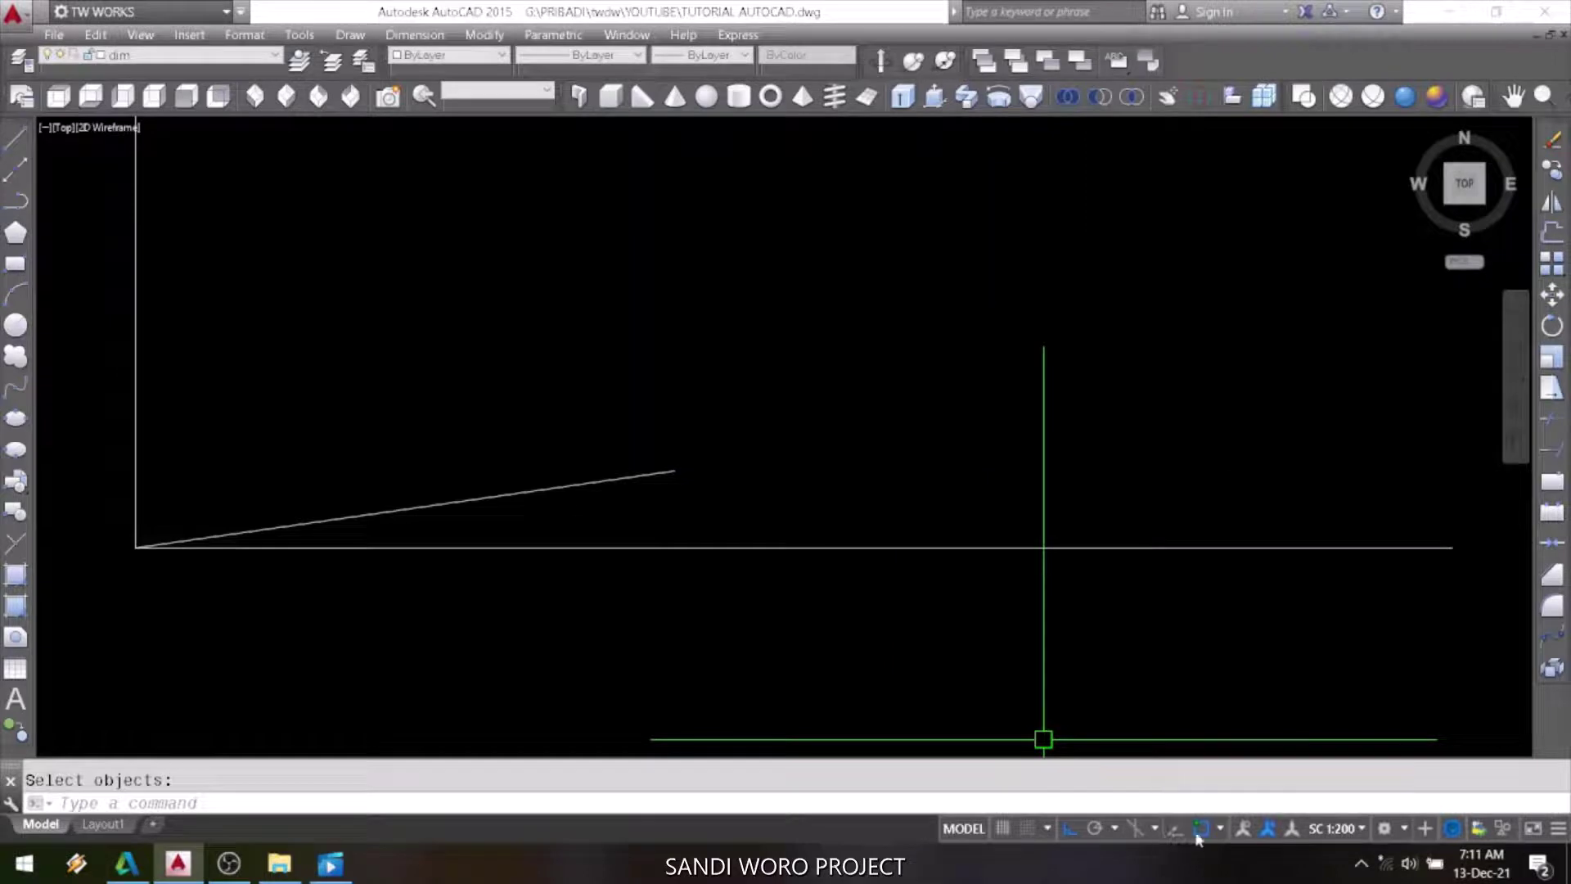
Switch from Ortho to polar tracking and set the polar angle measurement to Relative to last segment, keeping the 15 increment.
left_click(1115, 829)
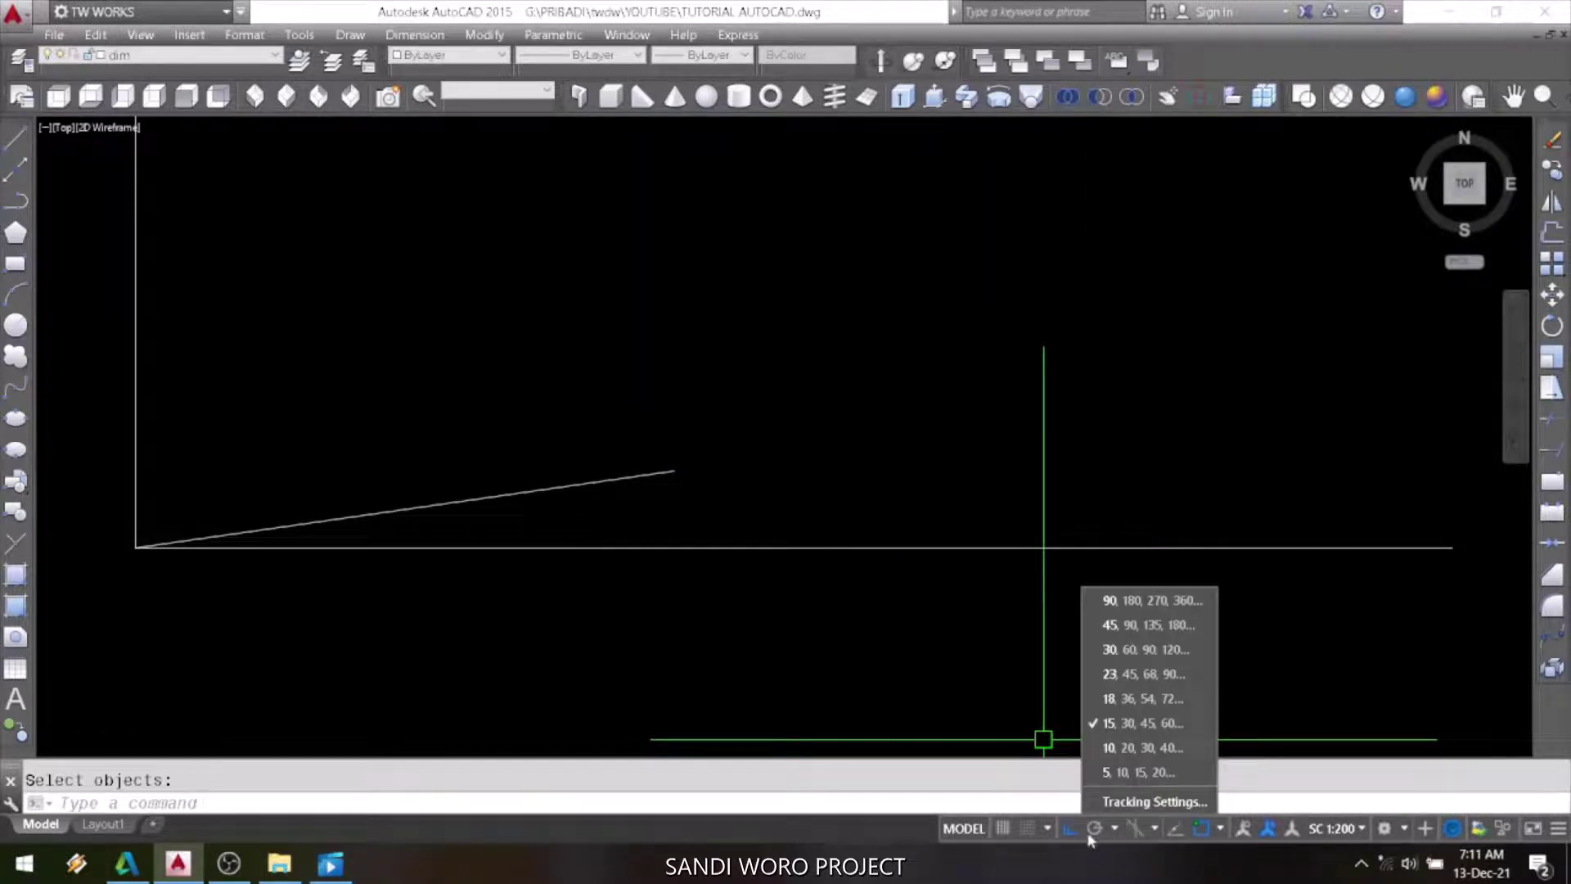
left_click(1103, 843)
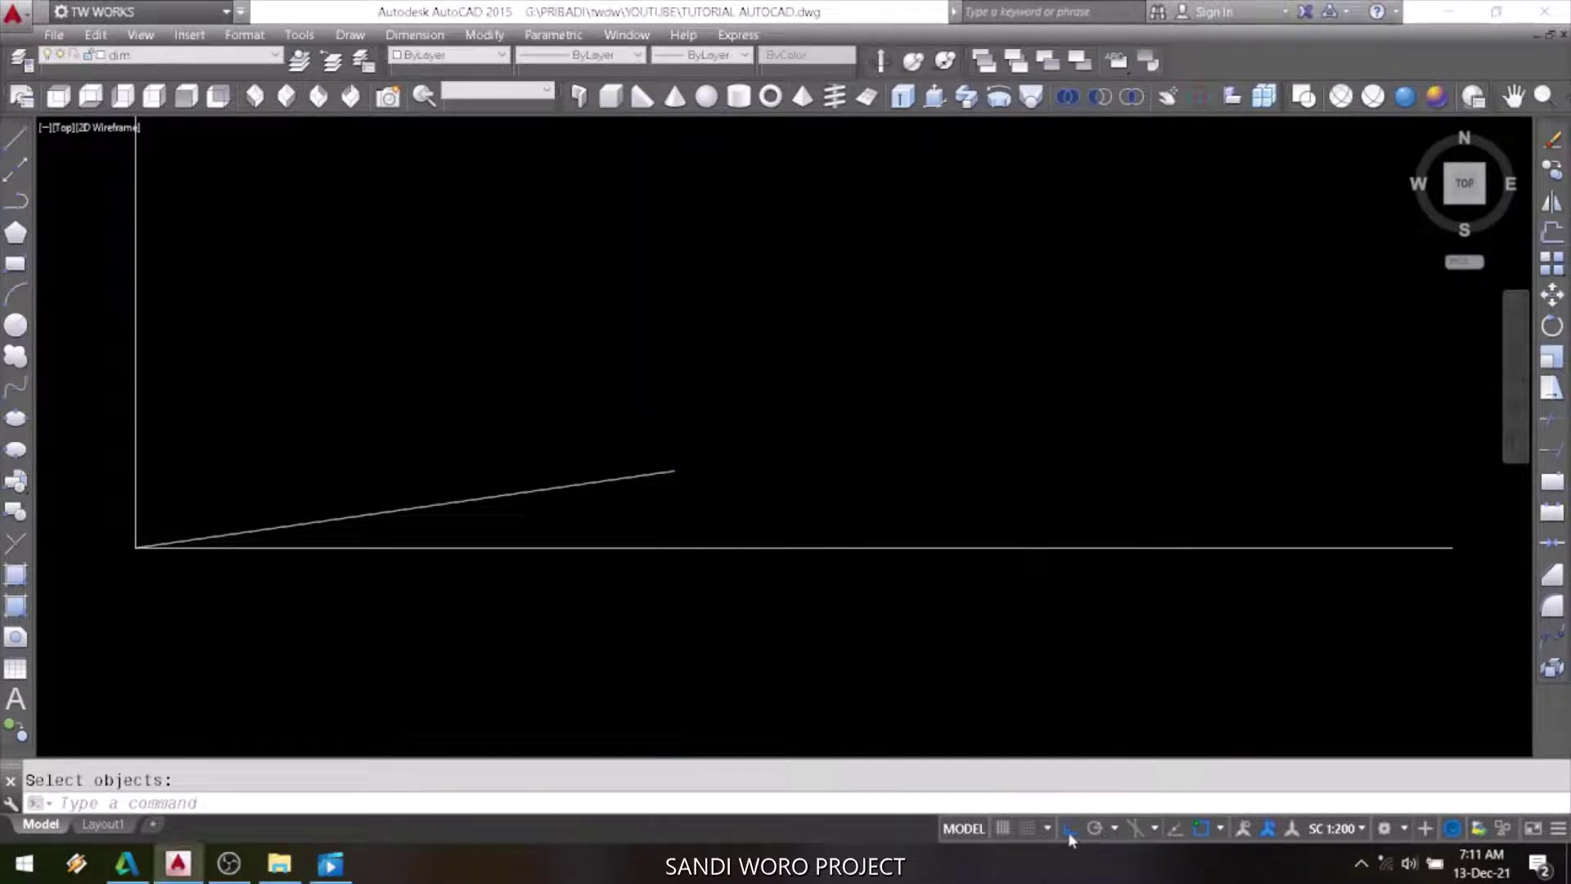
left_click(1071, 831)
left_click(1114, 830)
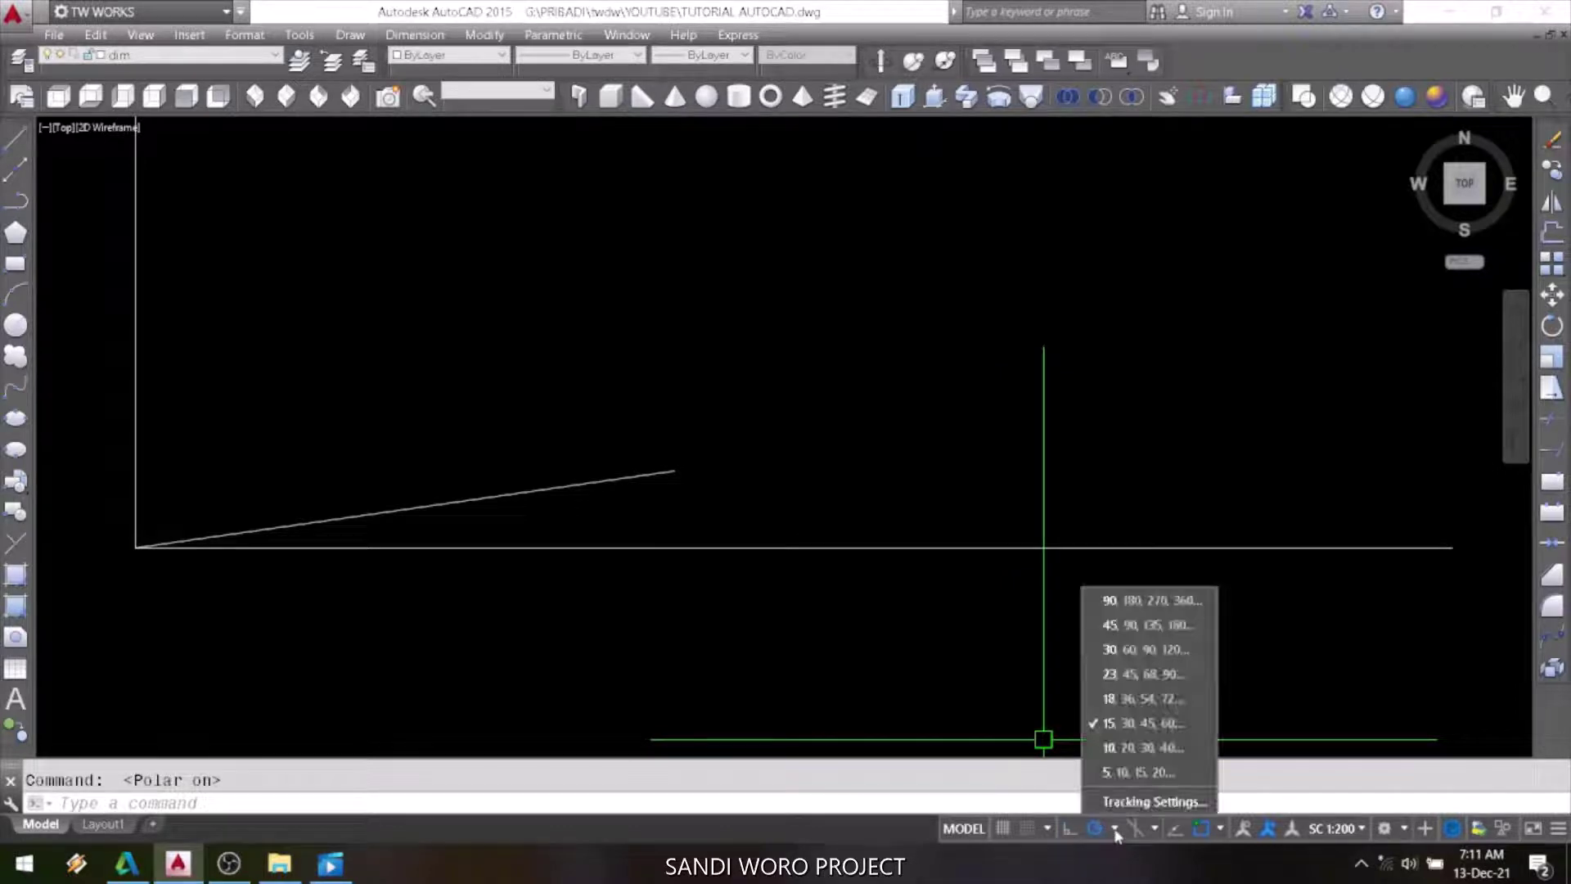
left_click(1150, 805)
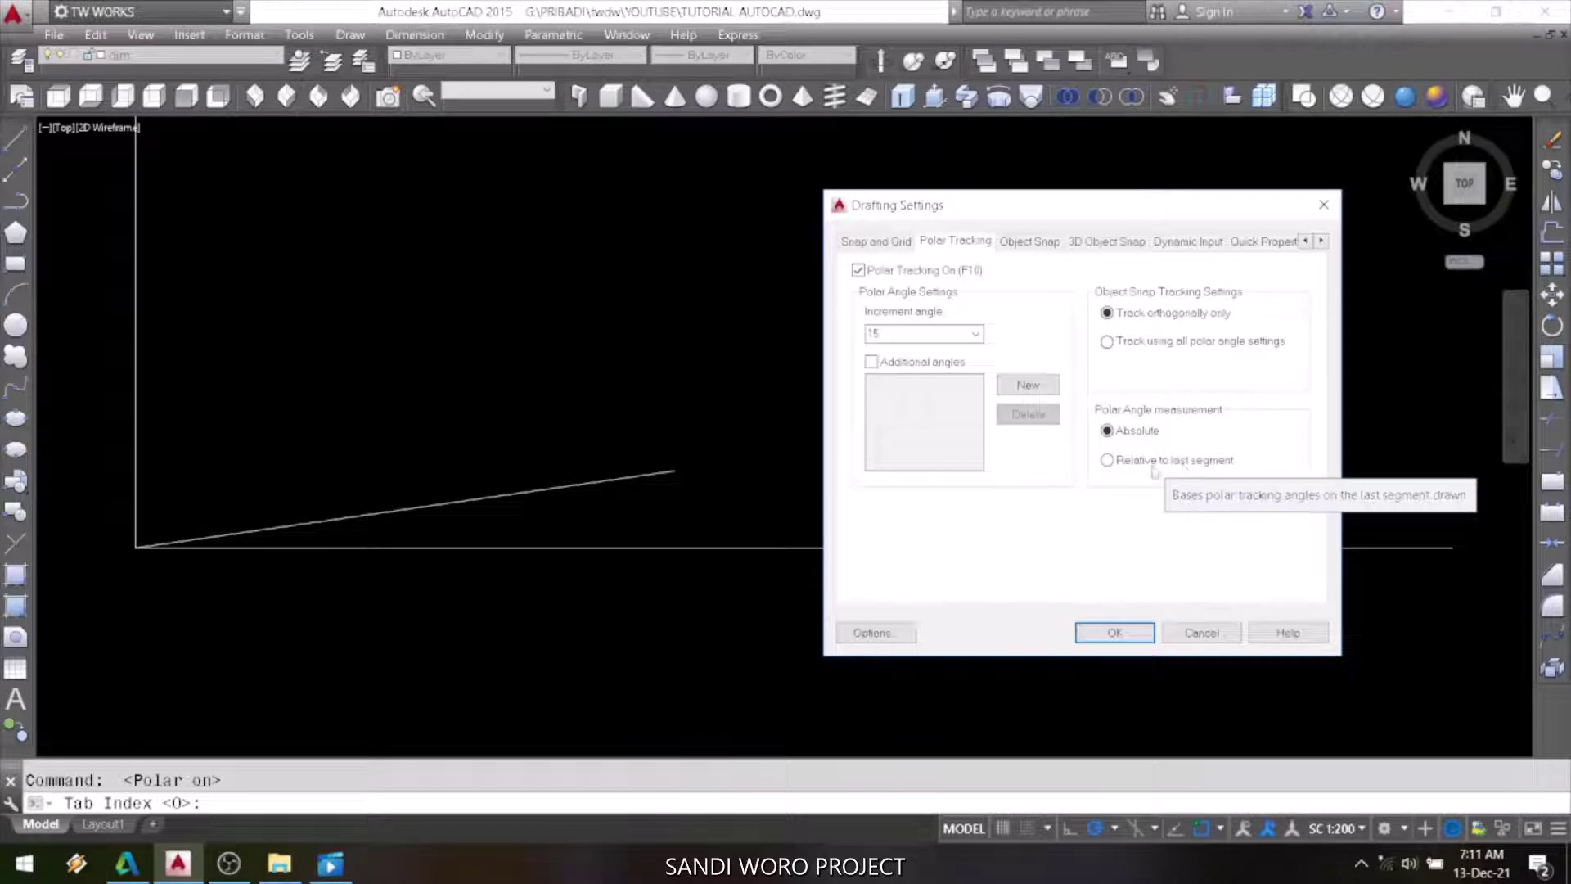
left_click(1107, 460)
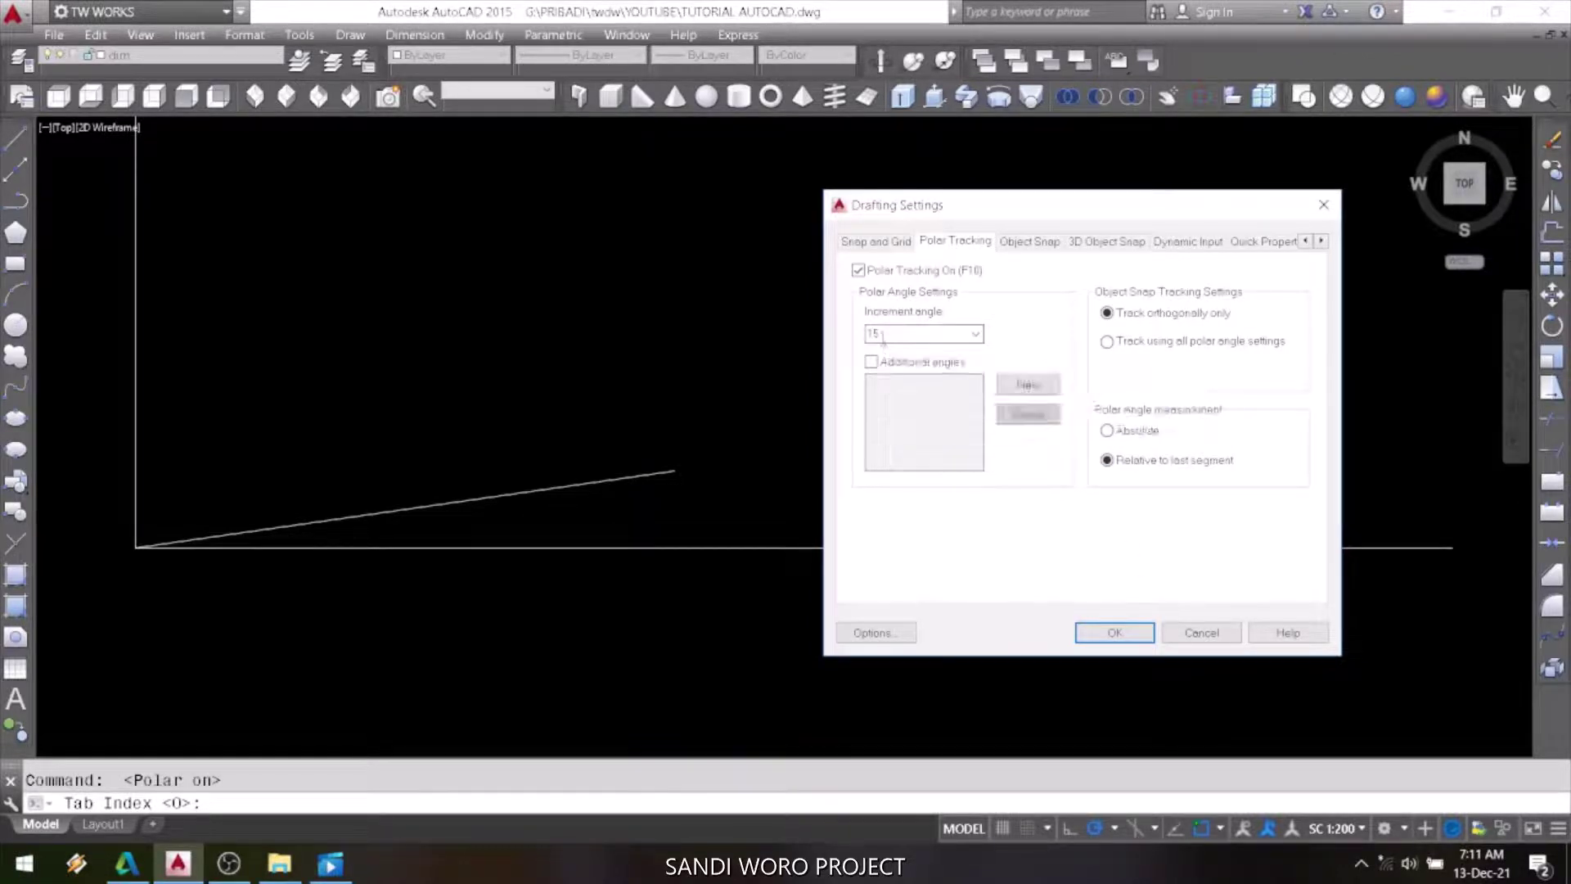
left_click(1103, 634)
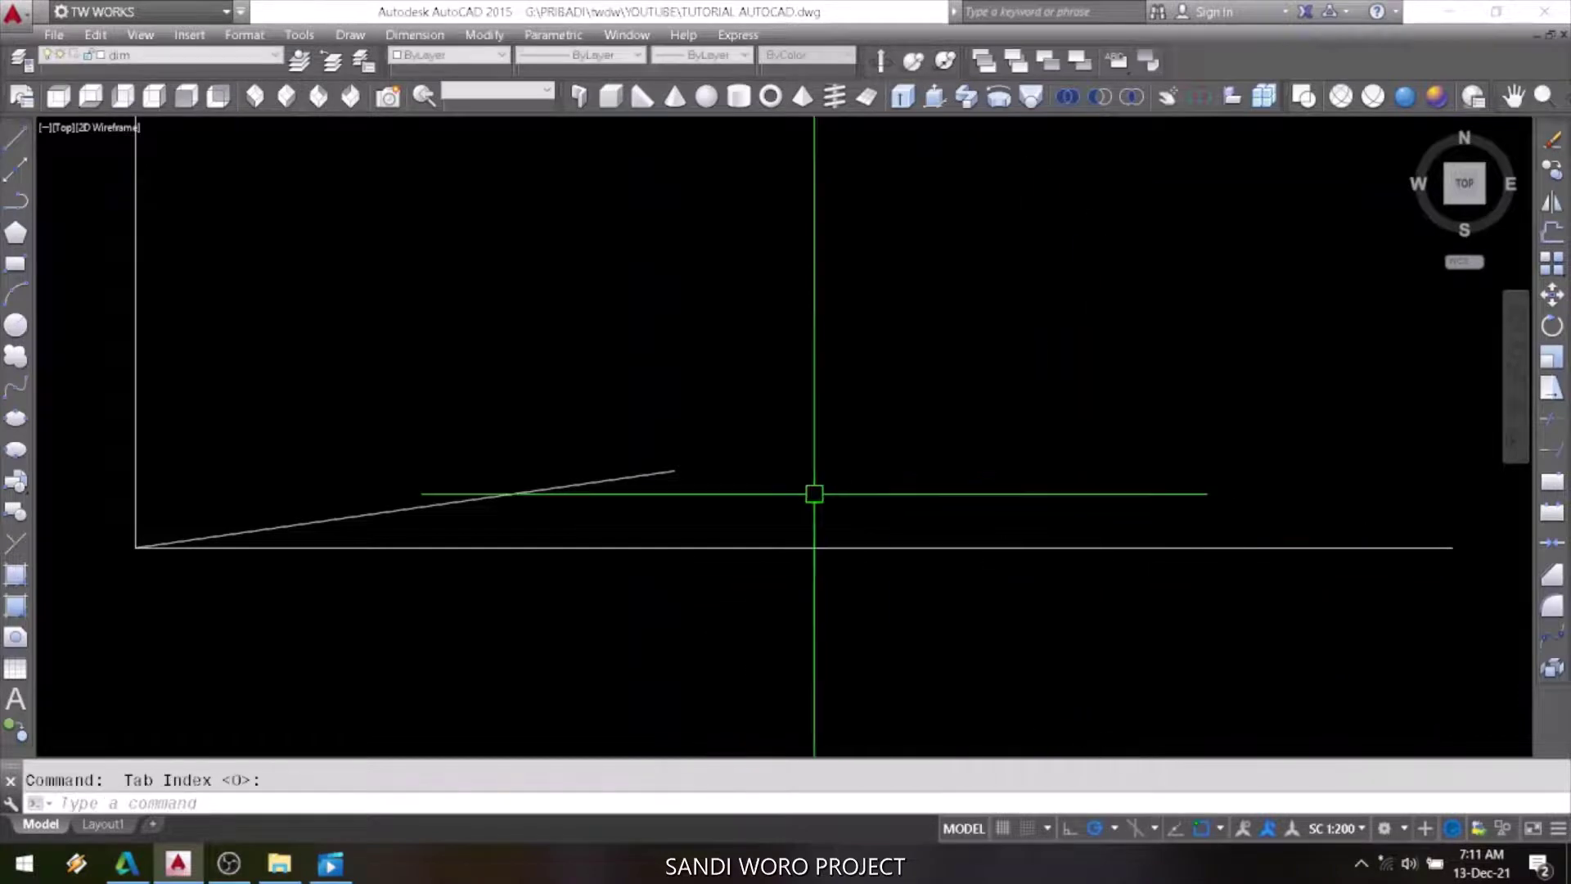
Erase the remaining sloped line at the corner.
type("e")
key("Return")
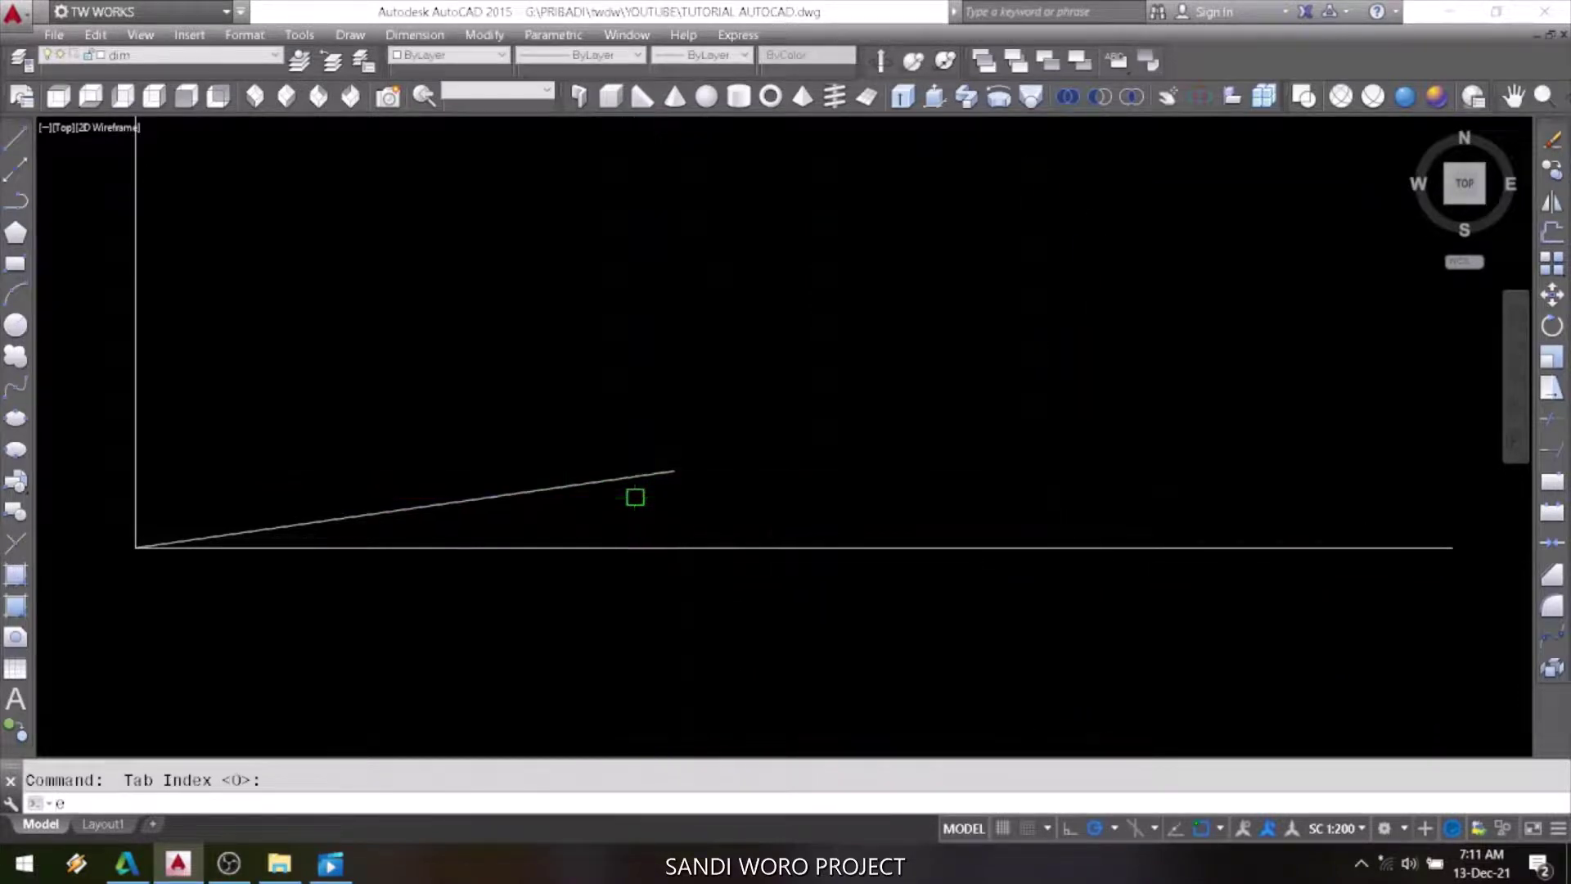
left_click(610, 481)
key("Return")
Draw a new gently sloped line about 6282 units long from the corner.
type("l")
key("Return")
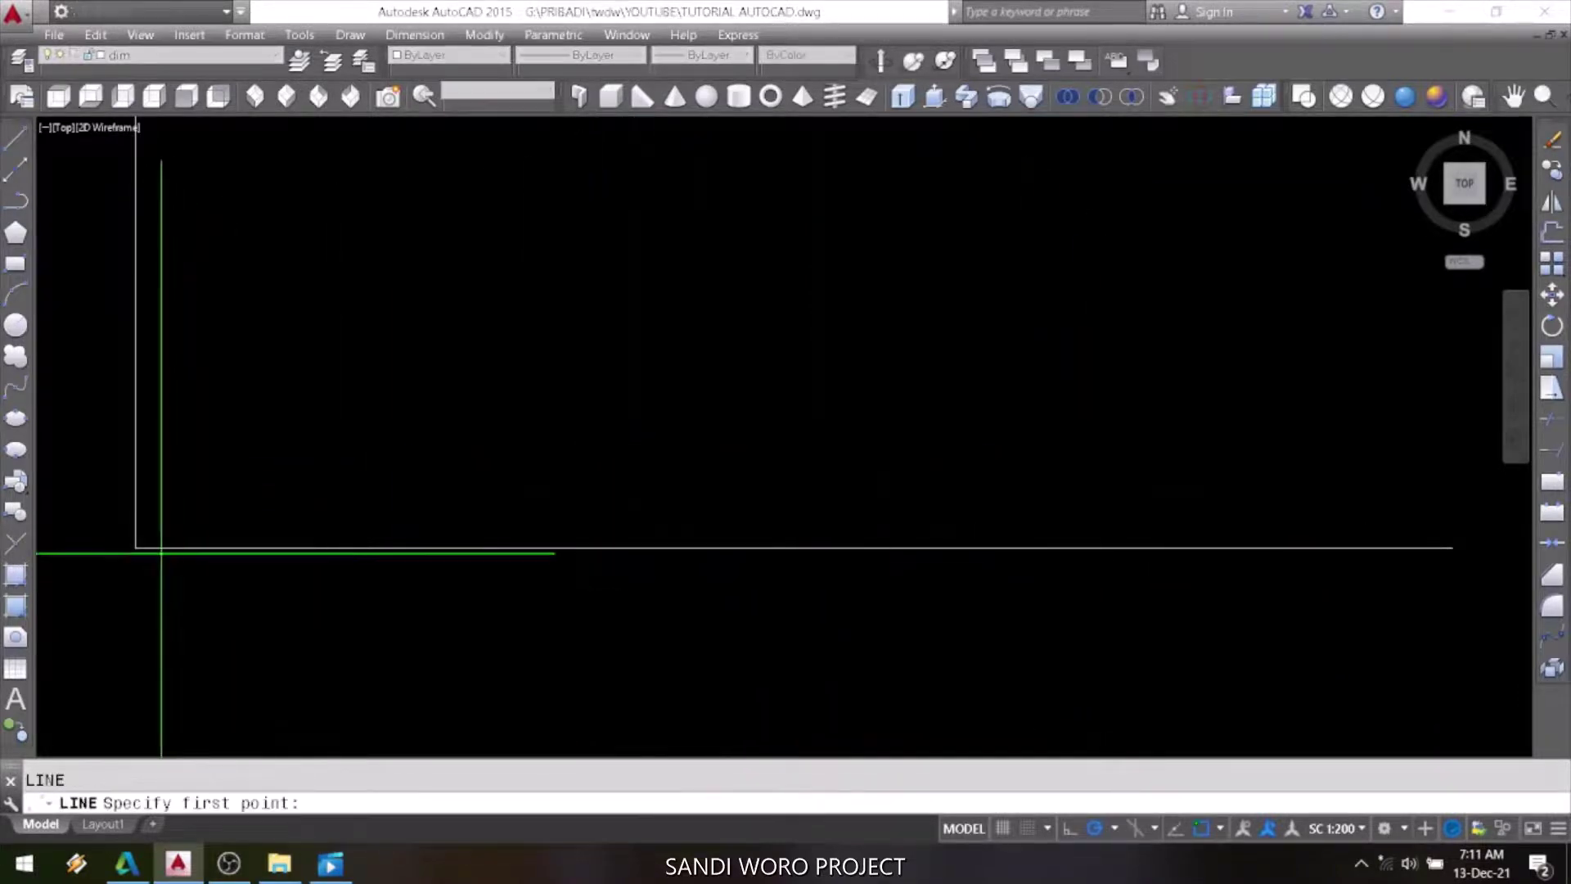
left_click(135, 547)
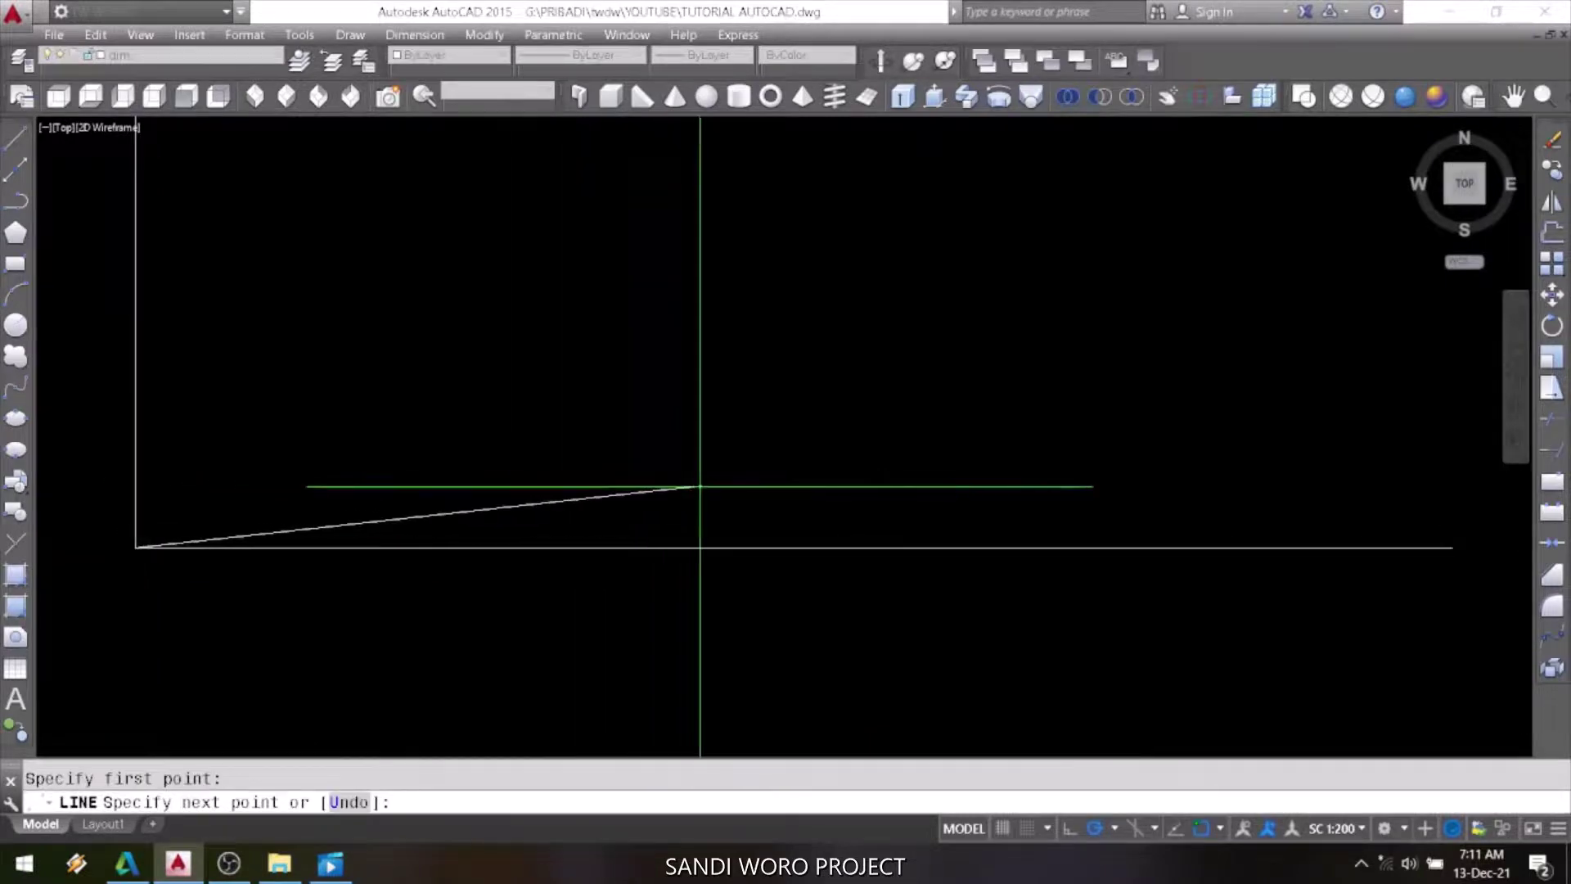
left_click(720, 487)
key("Return")
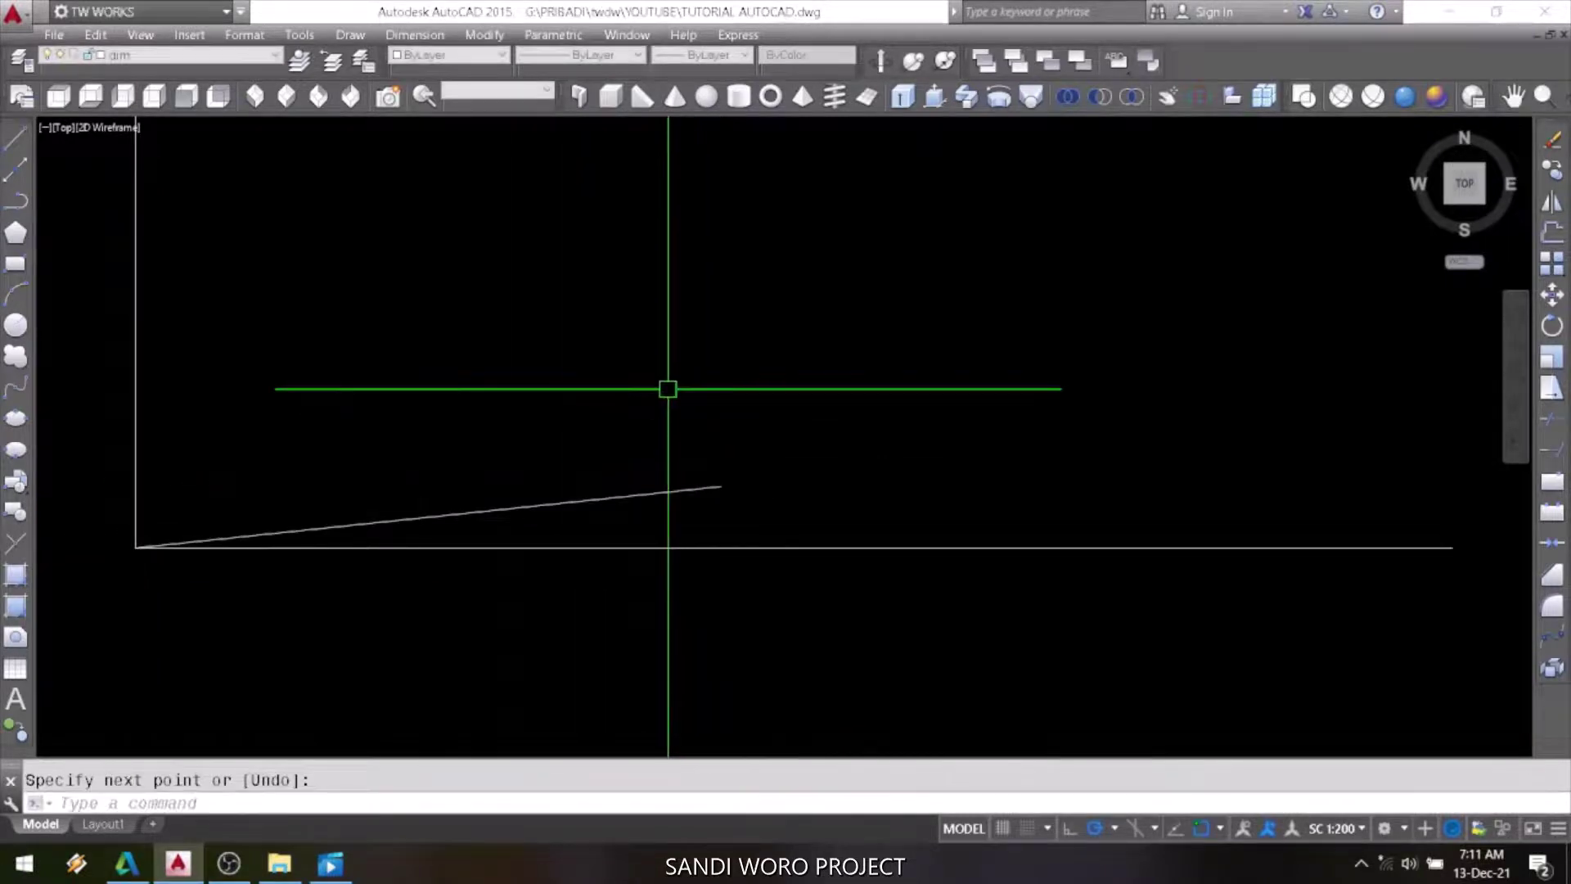
type("l")
key("Return")
left_click(720, 487)
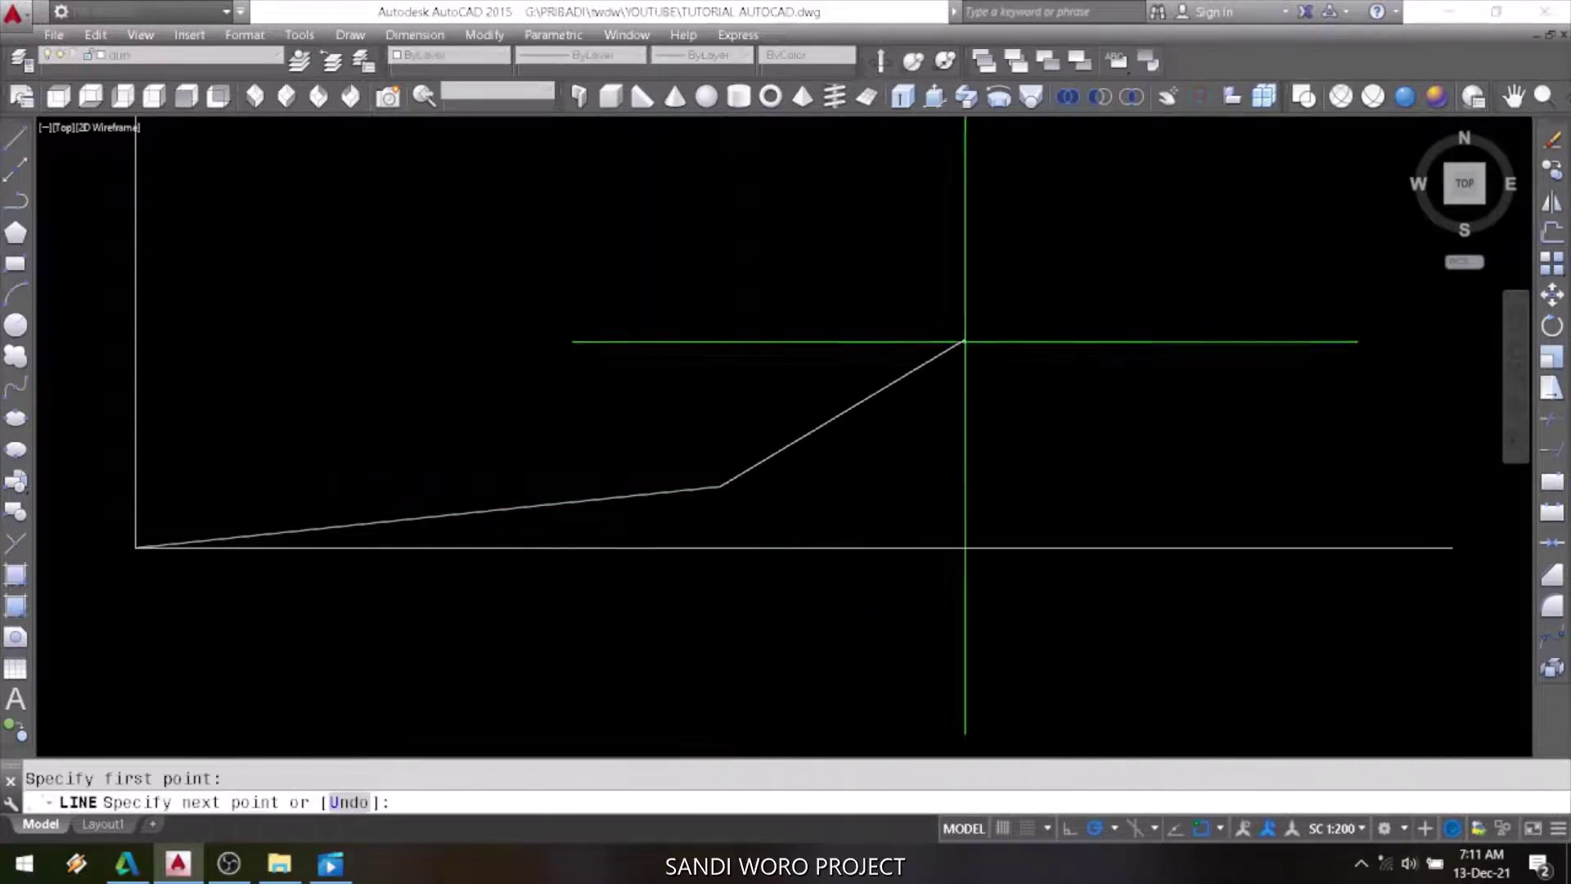
key("Escape")
left_click(635, 497)
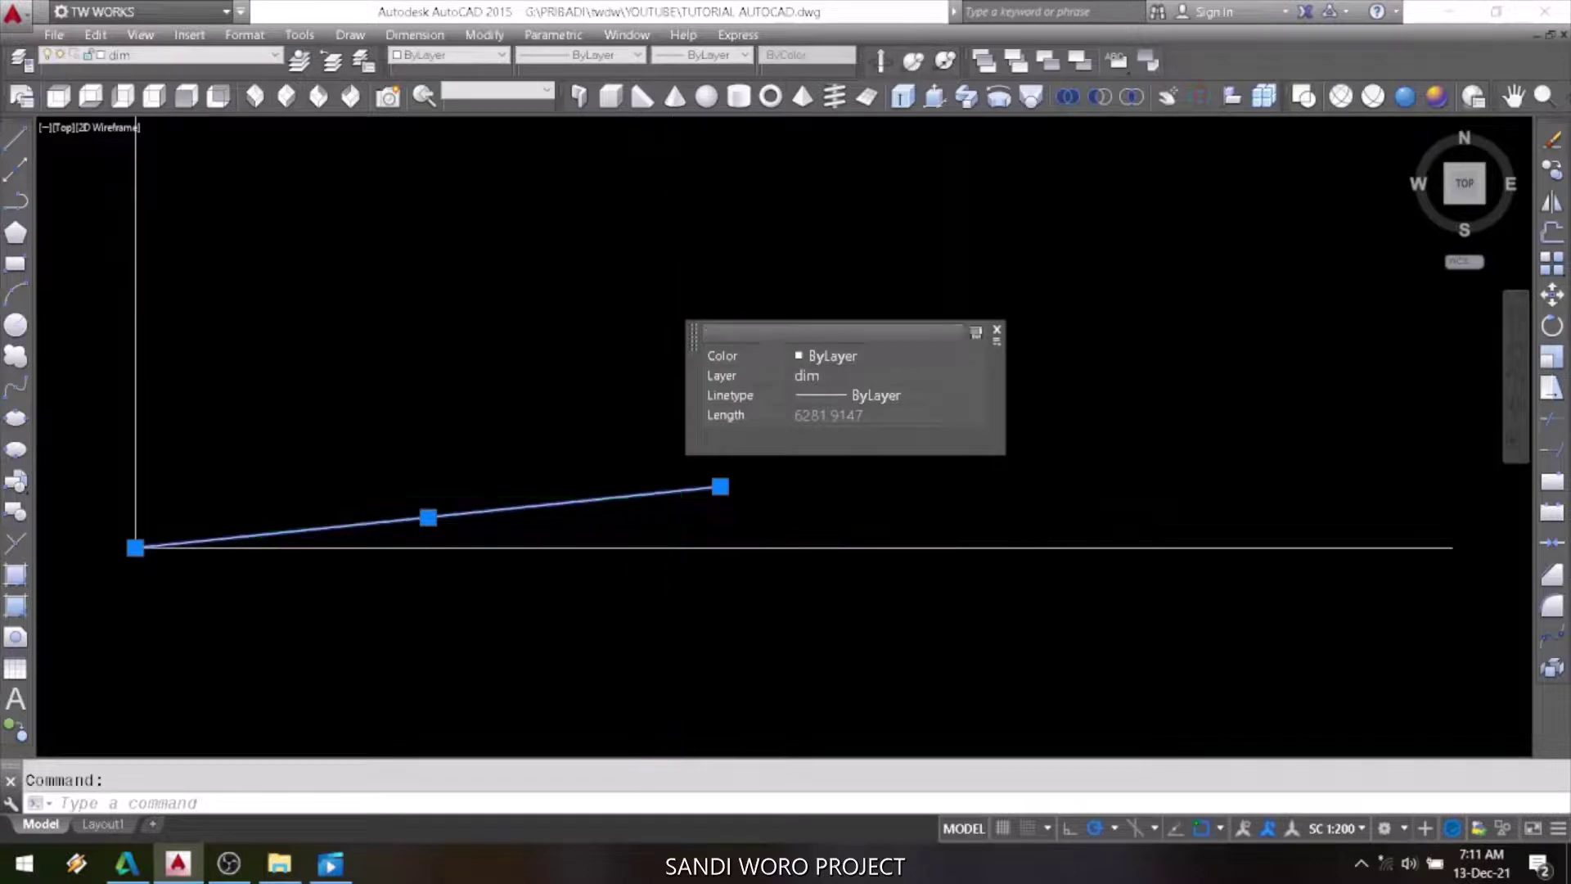
key("Escape")
Draw a line from the free end of the sloped line along the tracking vector 15° relative to that line.
type("l")
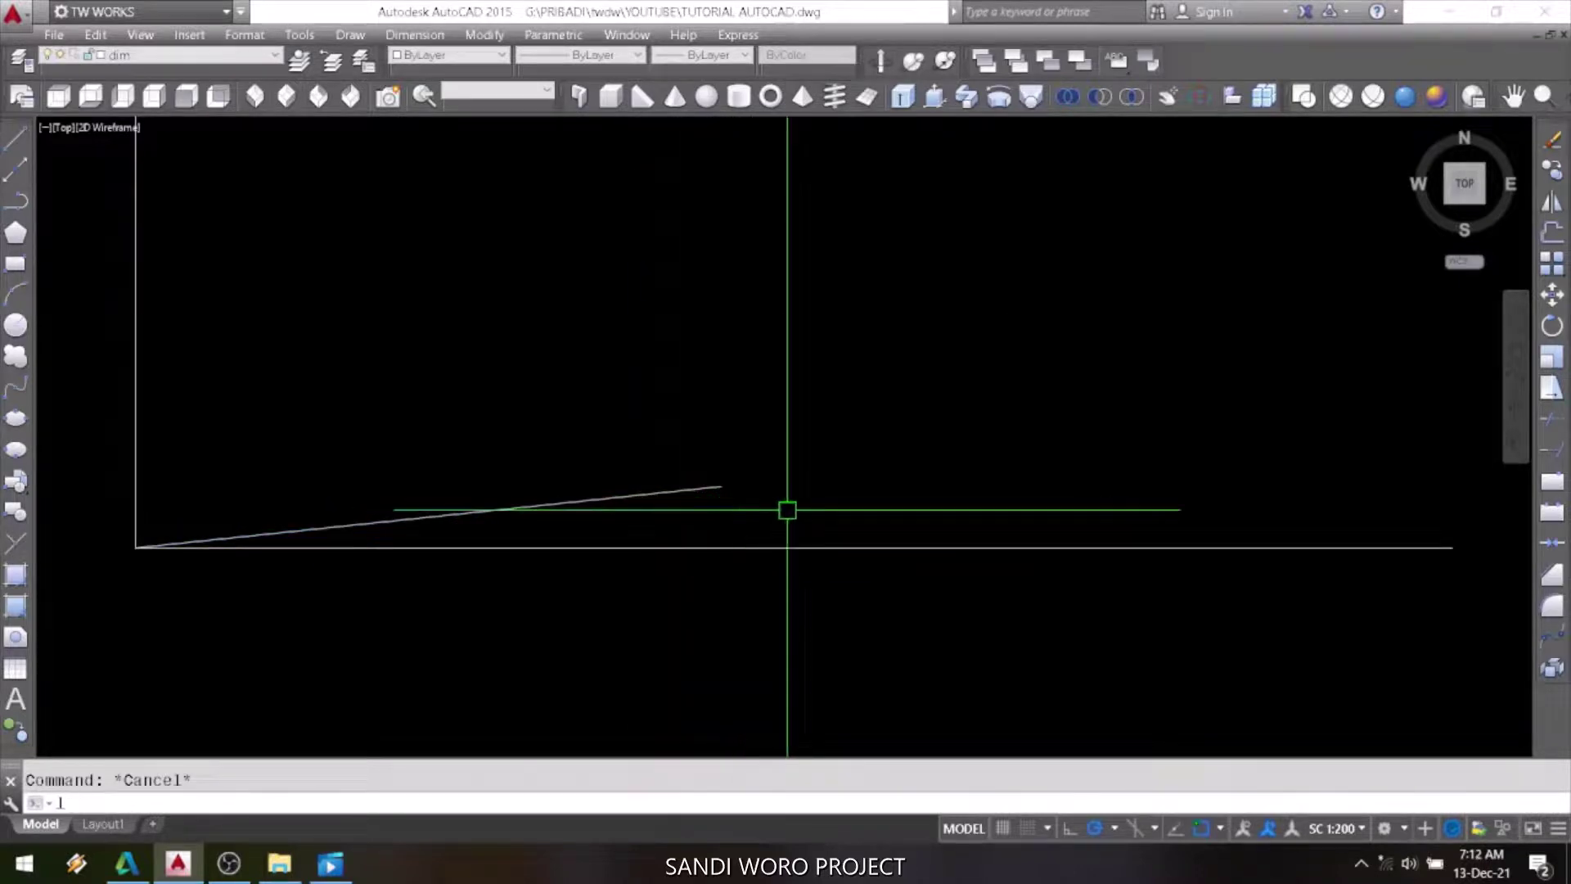
key("Return")
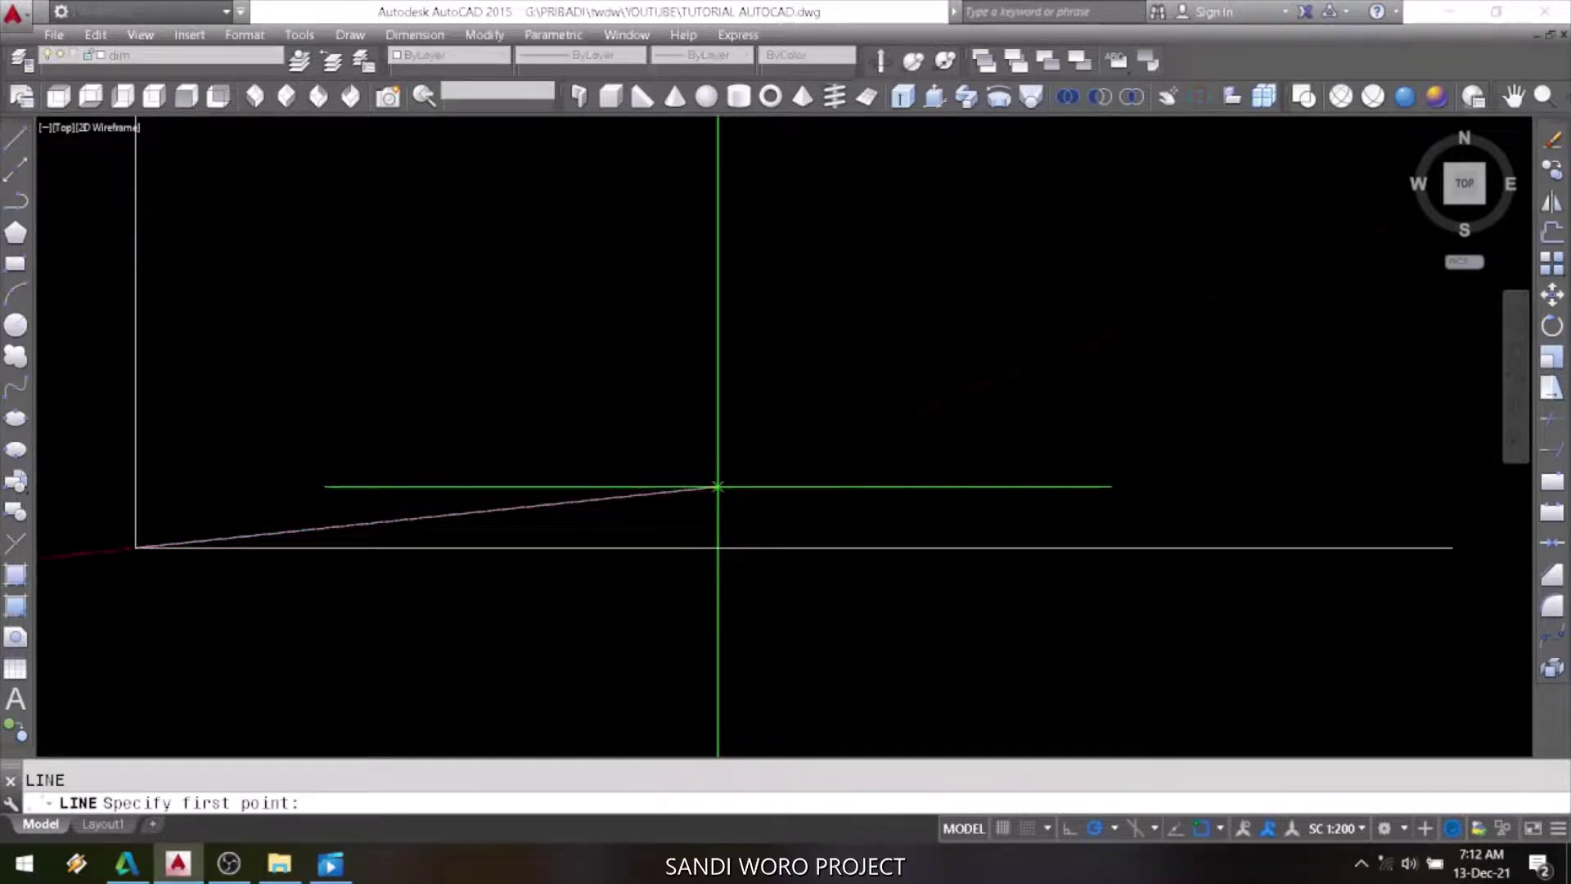
left_click(721, 485)
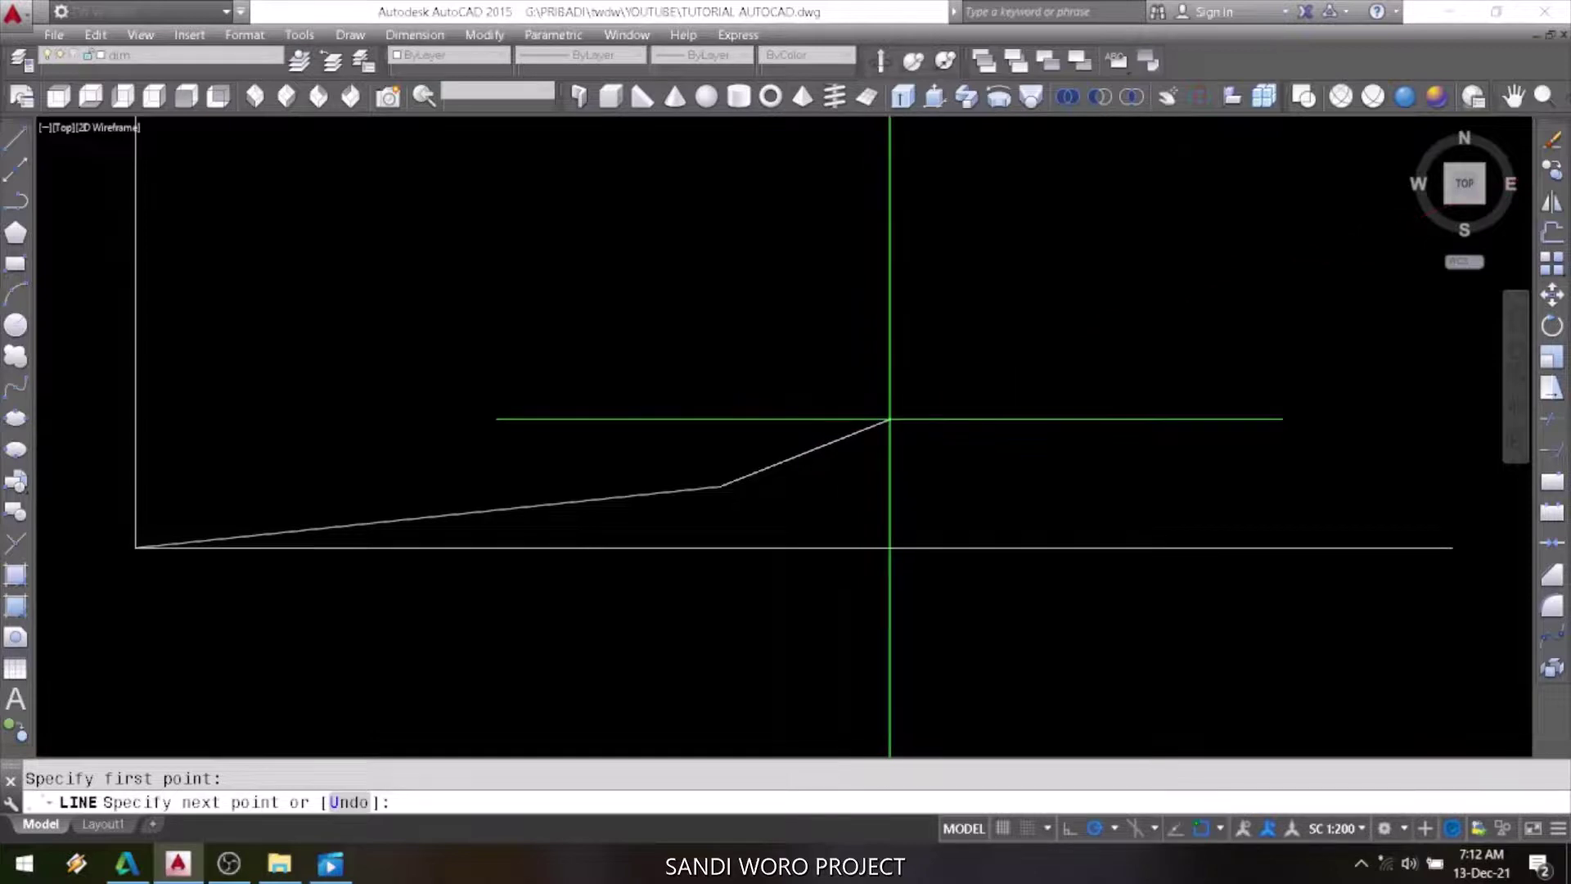
left_click(1021, 370)
key("Return")
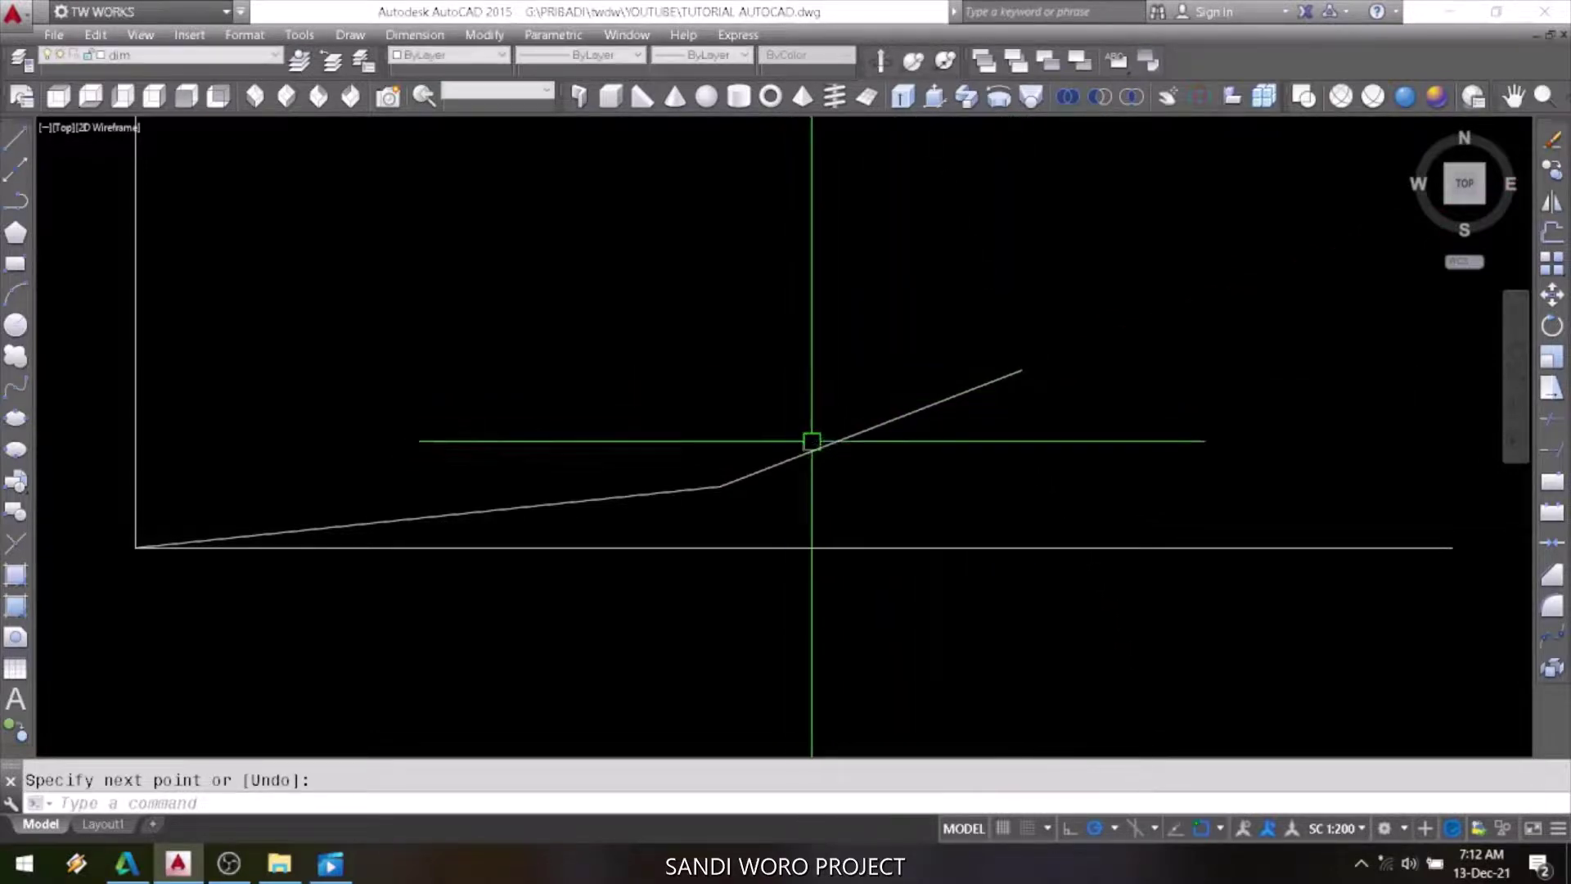
Add an angular dimension between the two connected sloped lines, placing its arc beyond the upper line's free end.
left_click(423, 38)
left_click(442, 214)
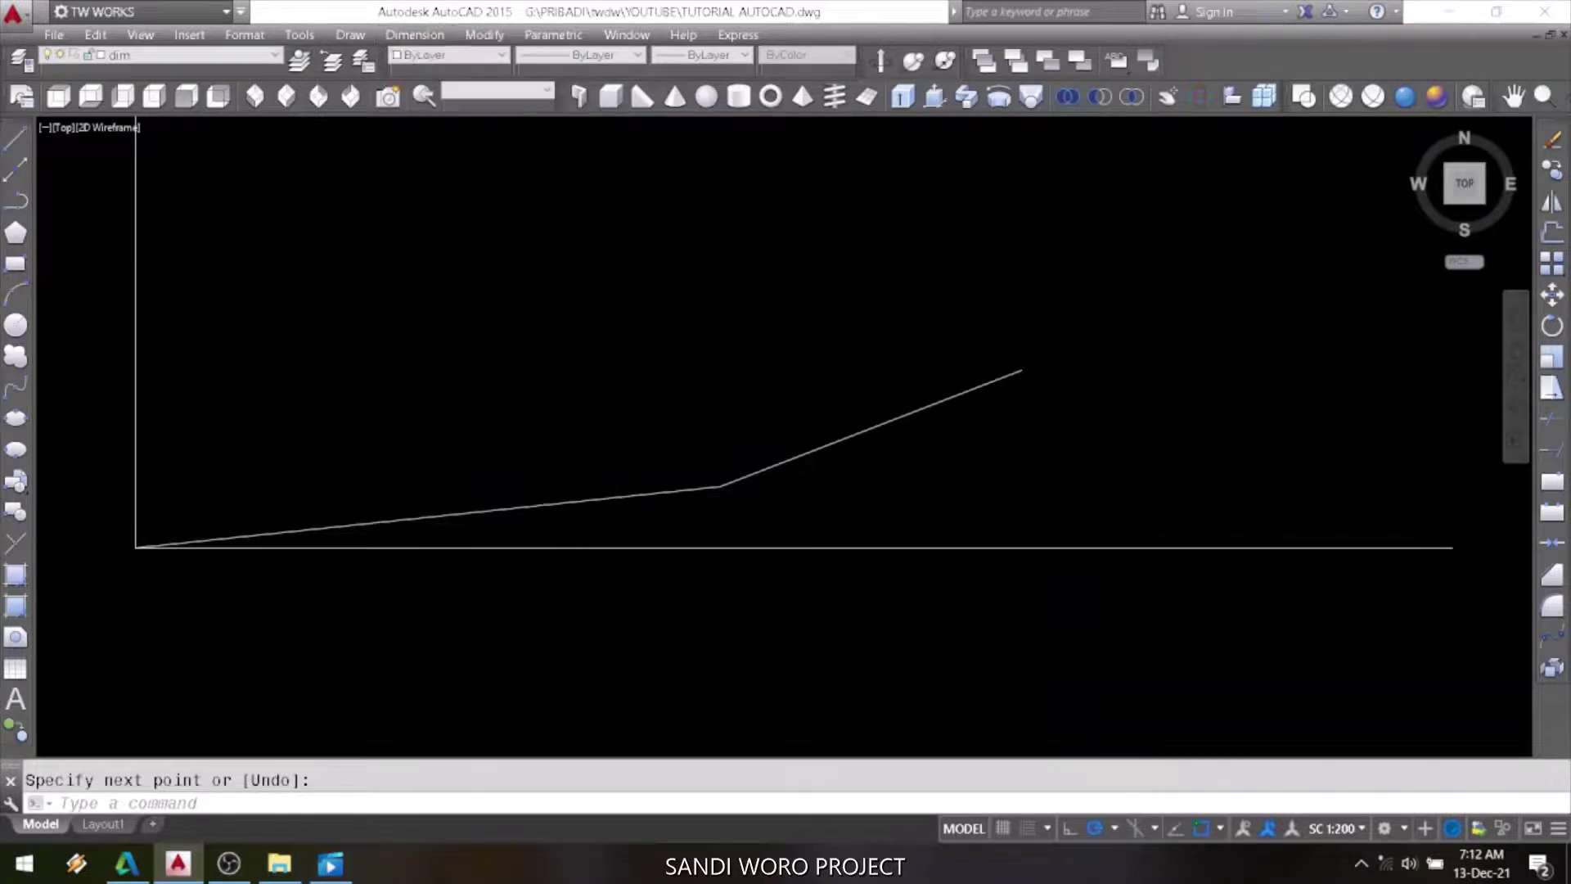
left_click(757, 471)
left_click(690, 491)
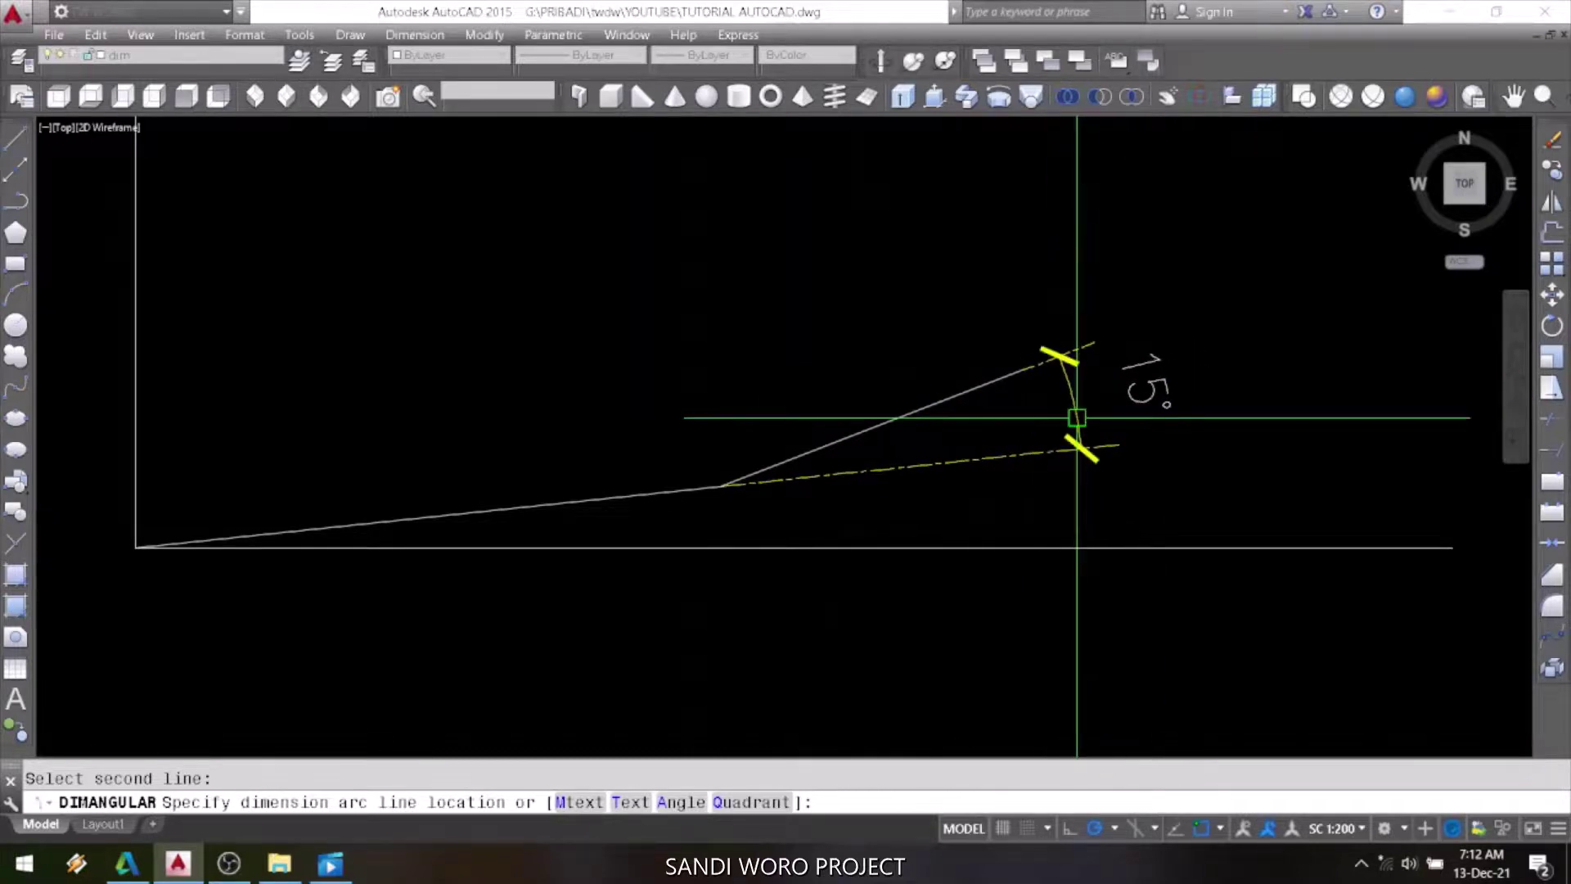
left_click(1077, 418)
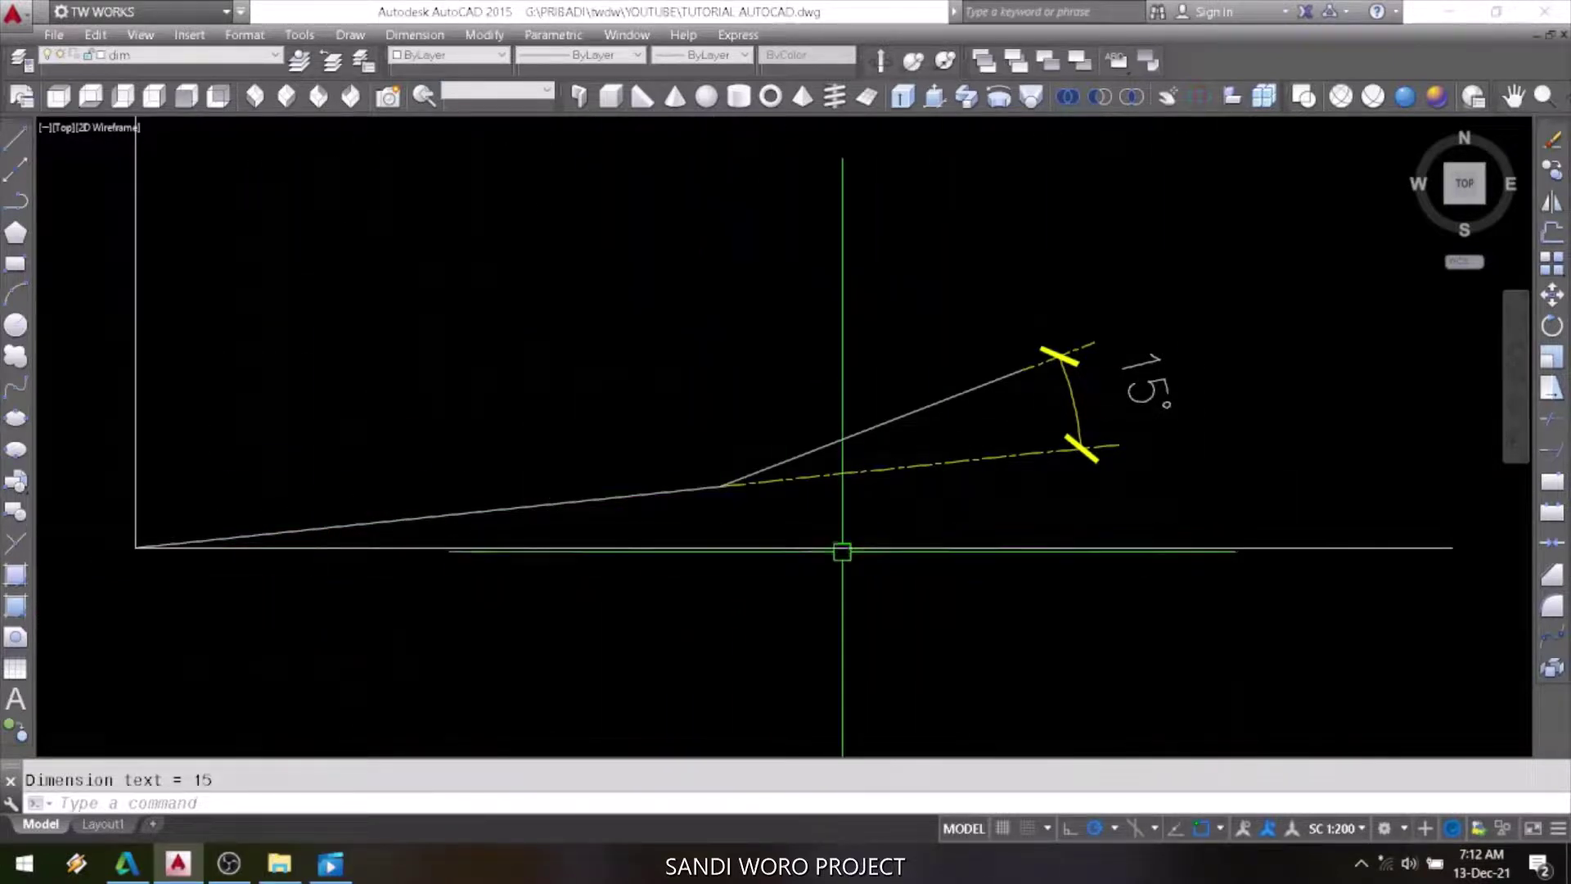
left_click(1117, 829)
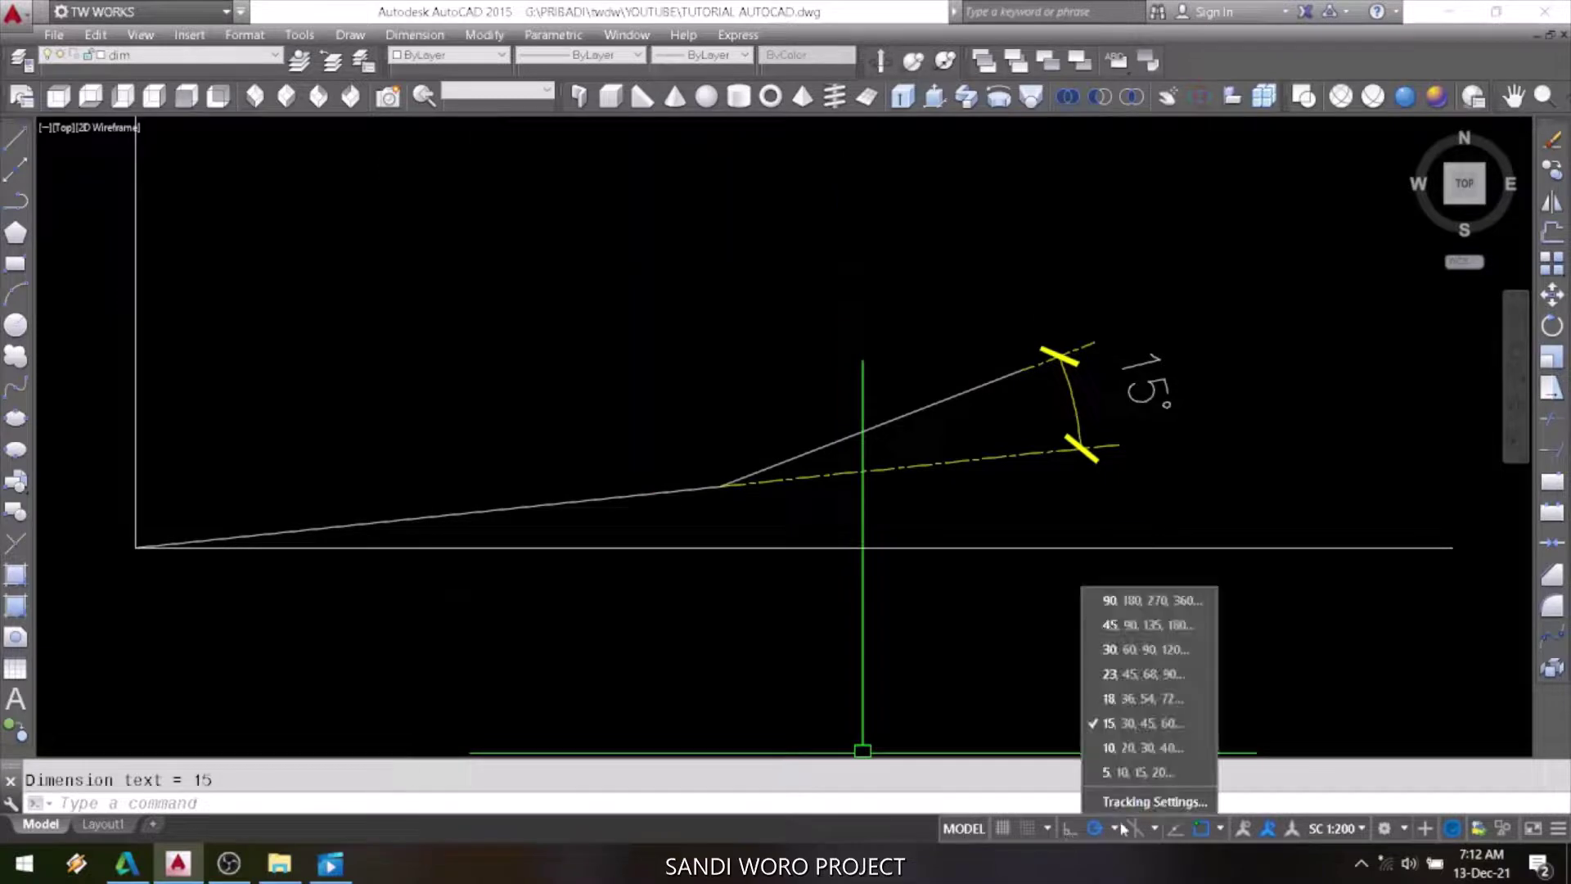
left_click(1144, 803)
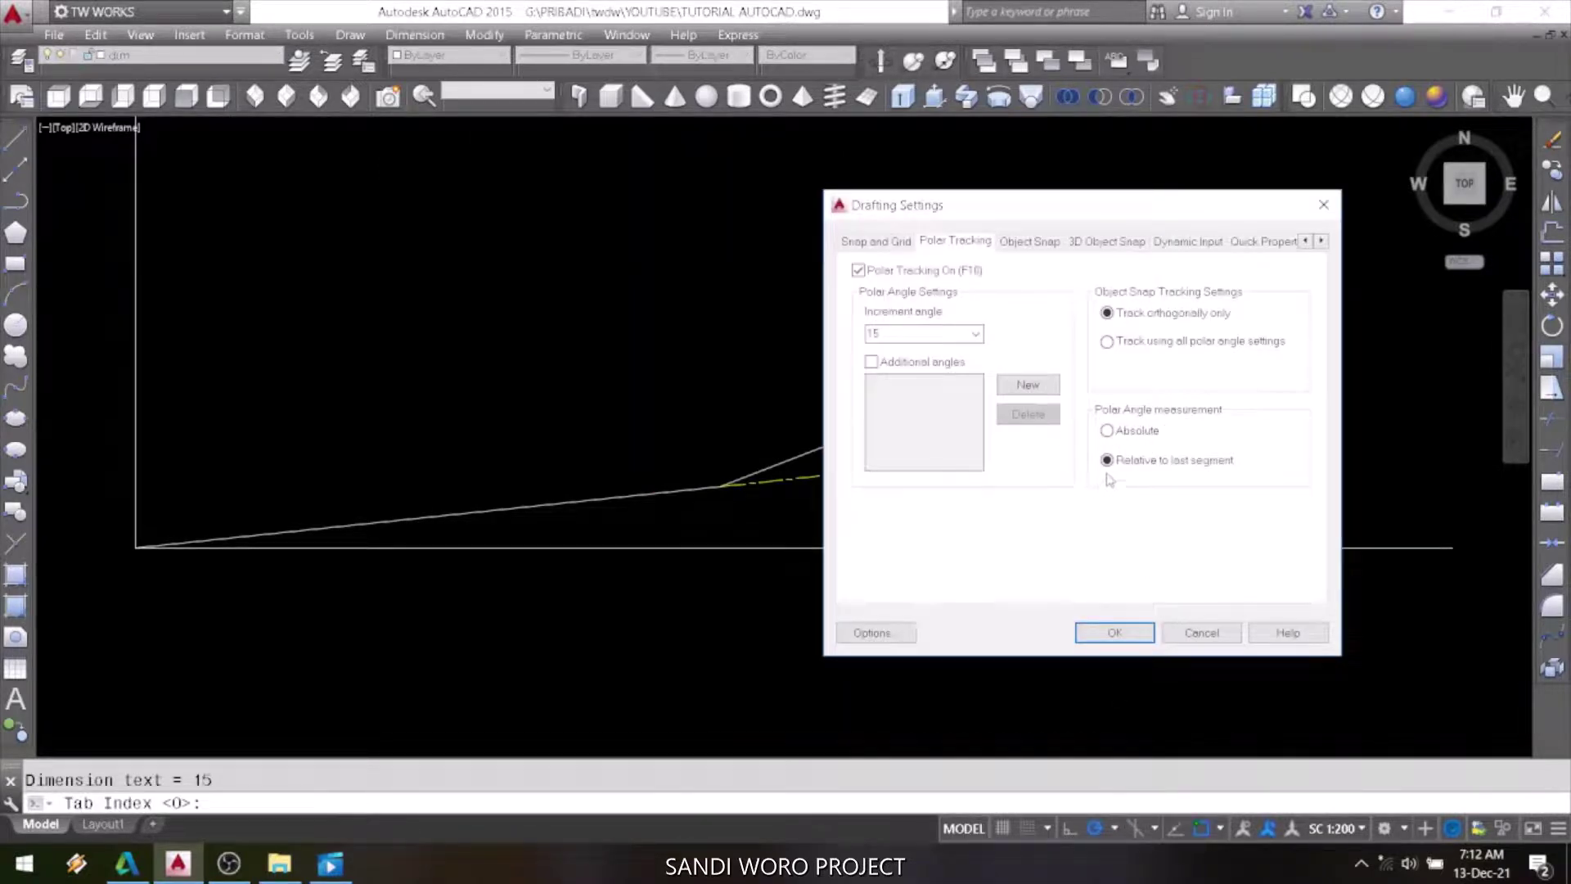
left_click(1183, 633)
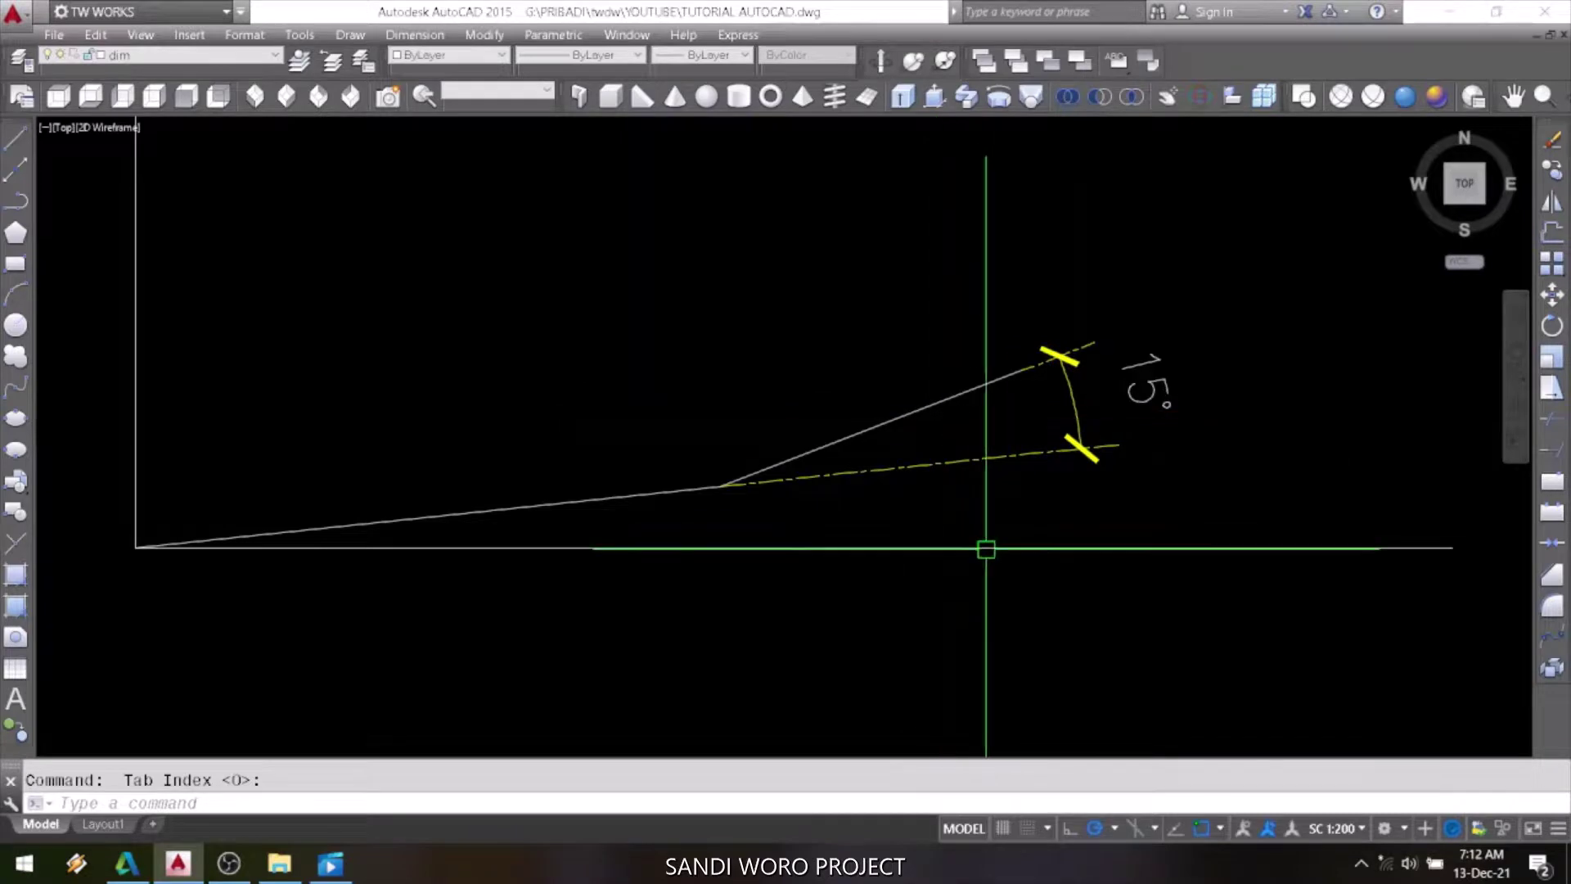
Set the polar angle measurement to Absolute, keeping the 15 increment and polar tracking on.
left_click(1115, 829)
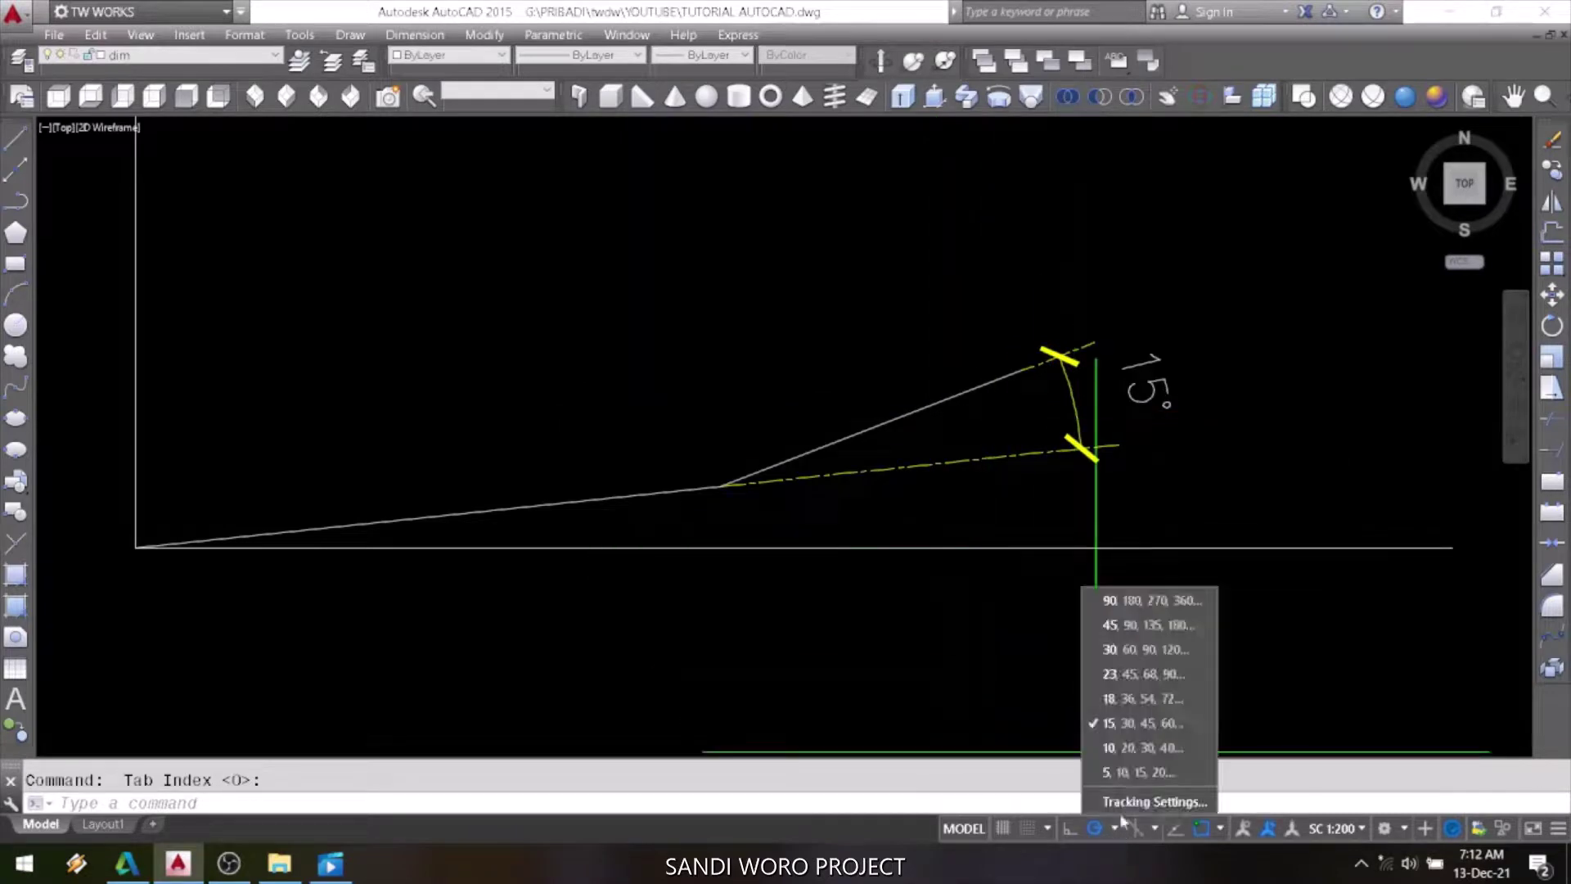
left_click(1154, 801)
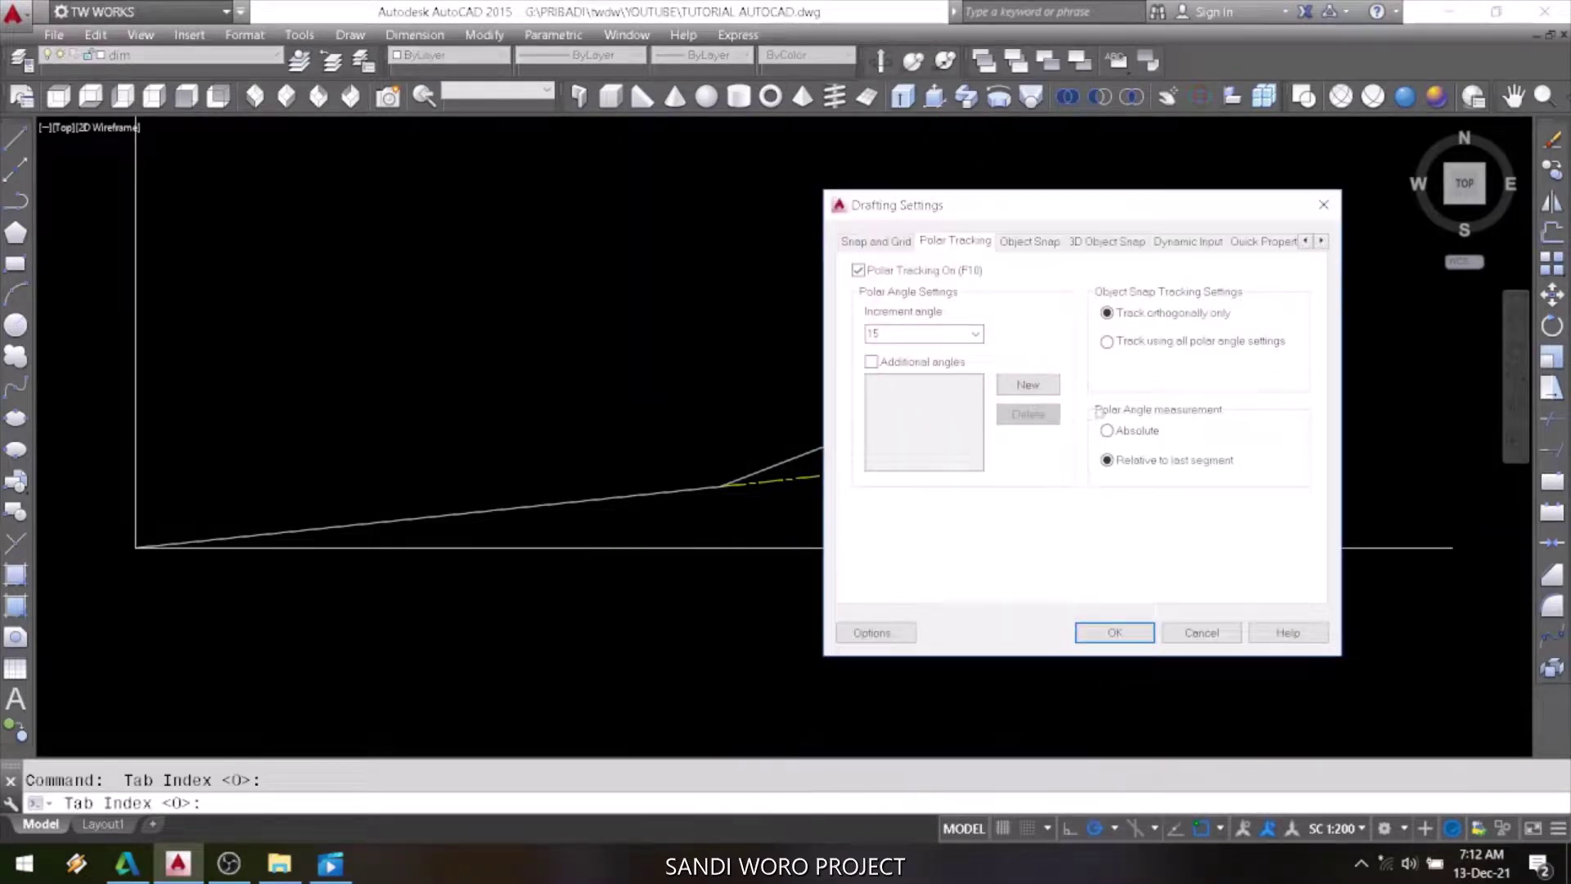
left_click(1114, 632)
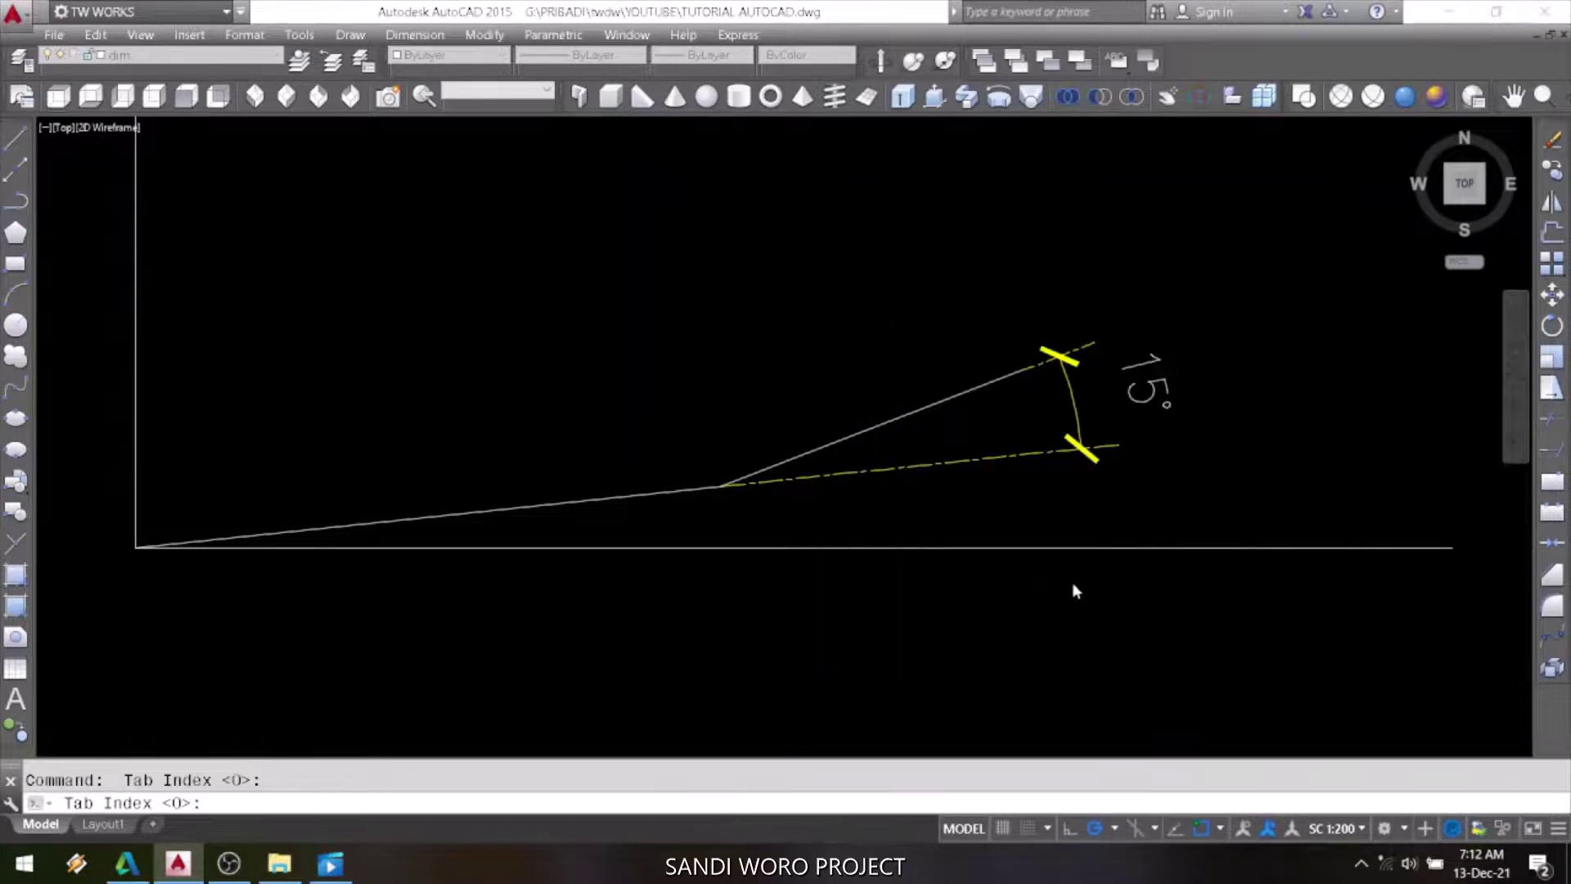
Erase the upper sloped line together with its angular dimension, keeping the gently sloped line from the corner.
type("e")
key("space")
left_click(1126, 252)
left_click(1102, 338)
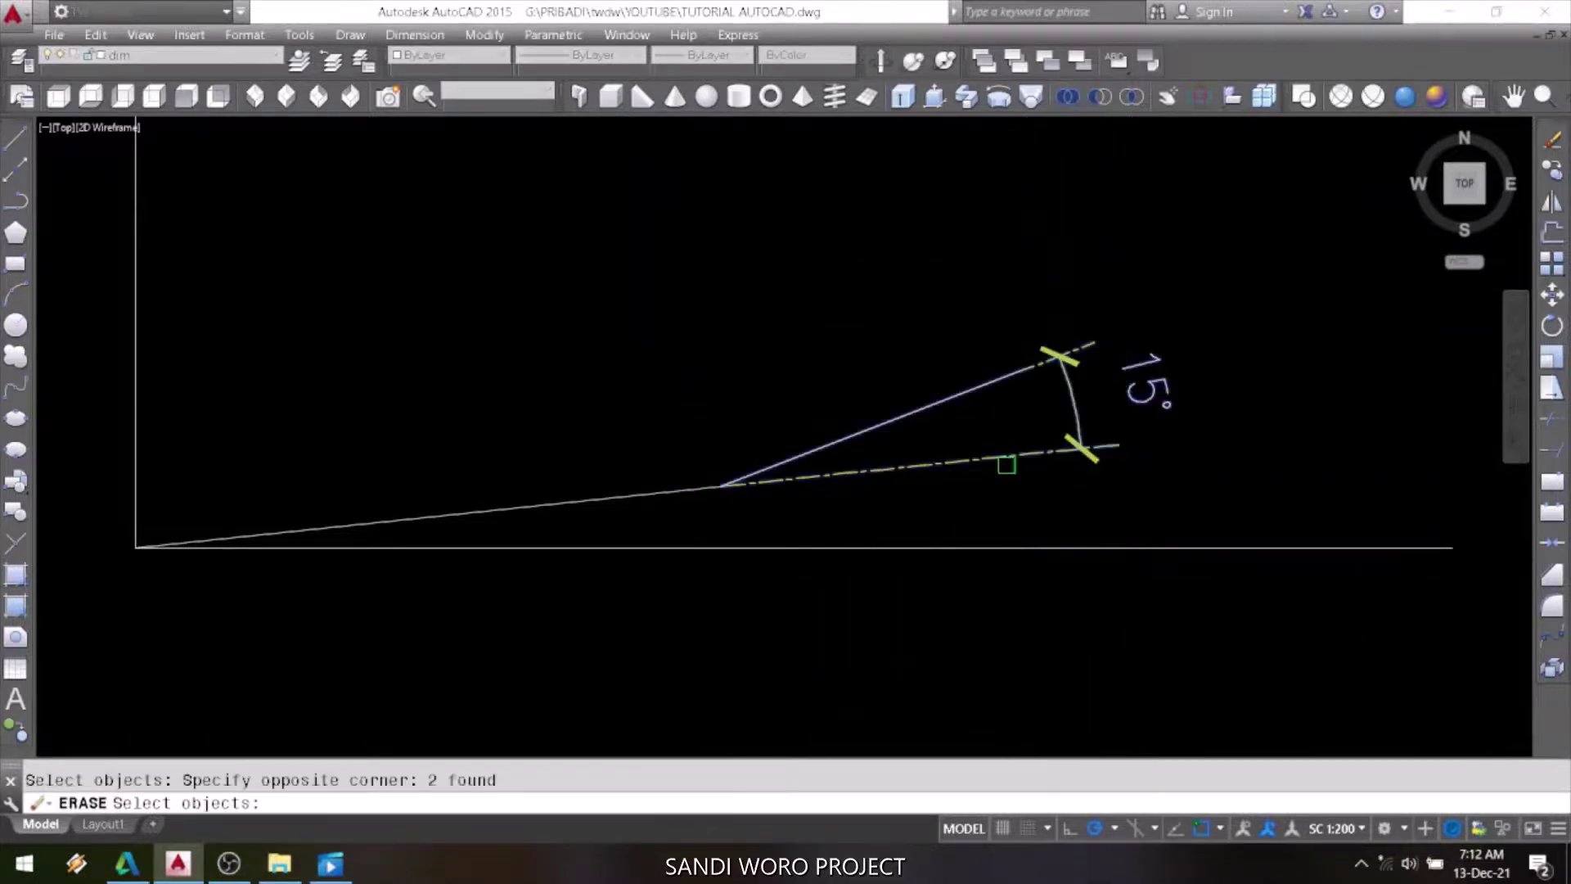
key("space")
left_click(640, 496)
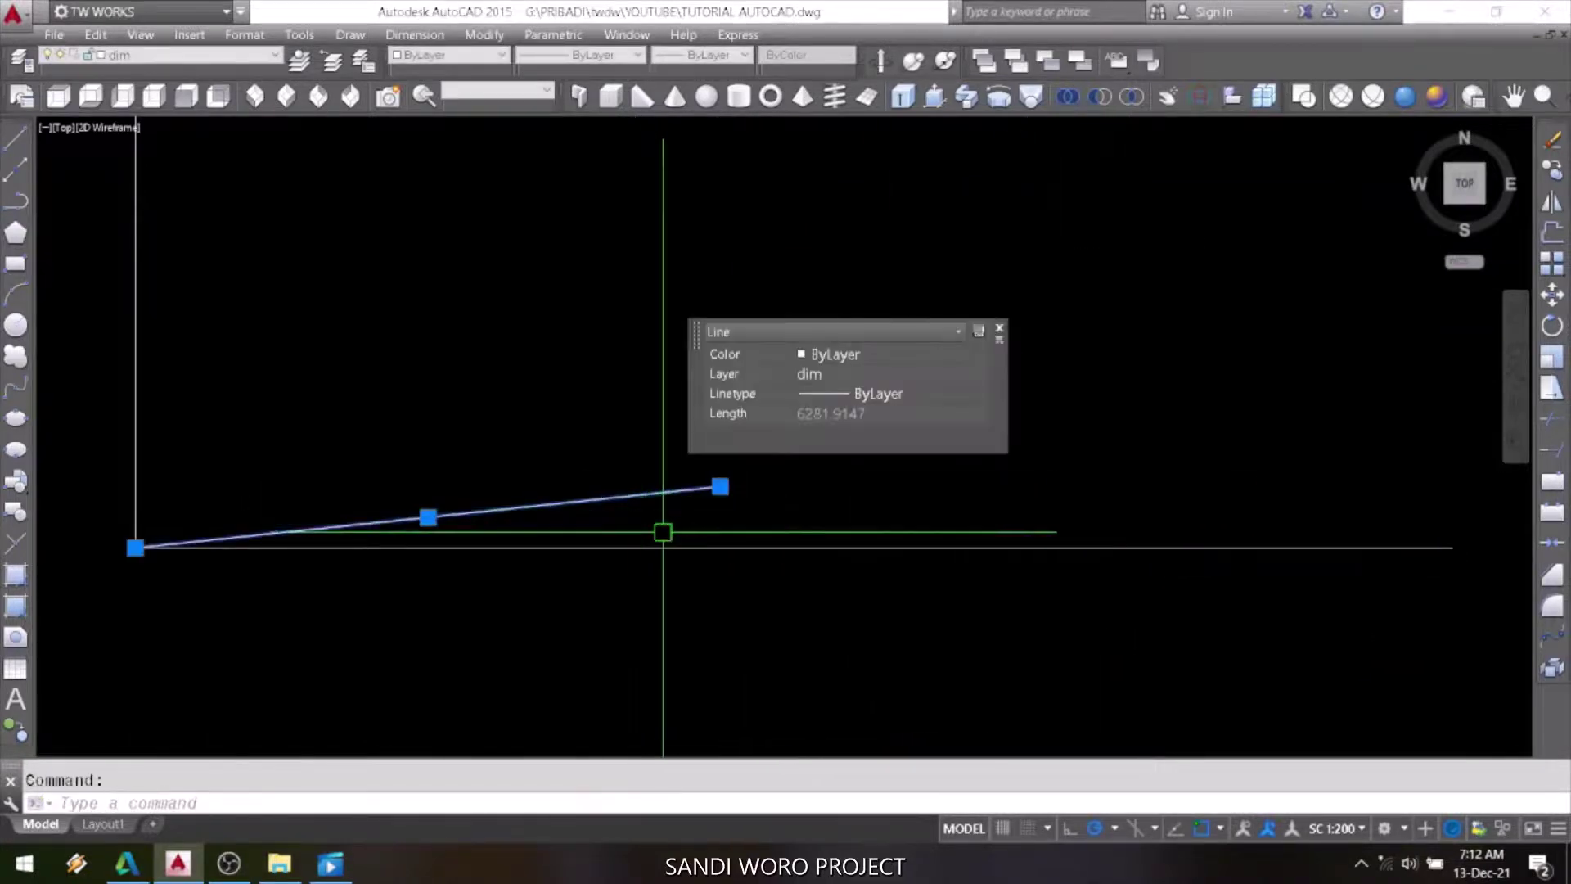
key("Escape")
Draw a line from the free end of the gently sloped line along the absolute 15° tracking vector.
type("l")
key("space")
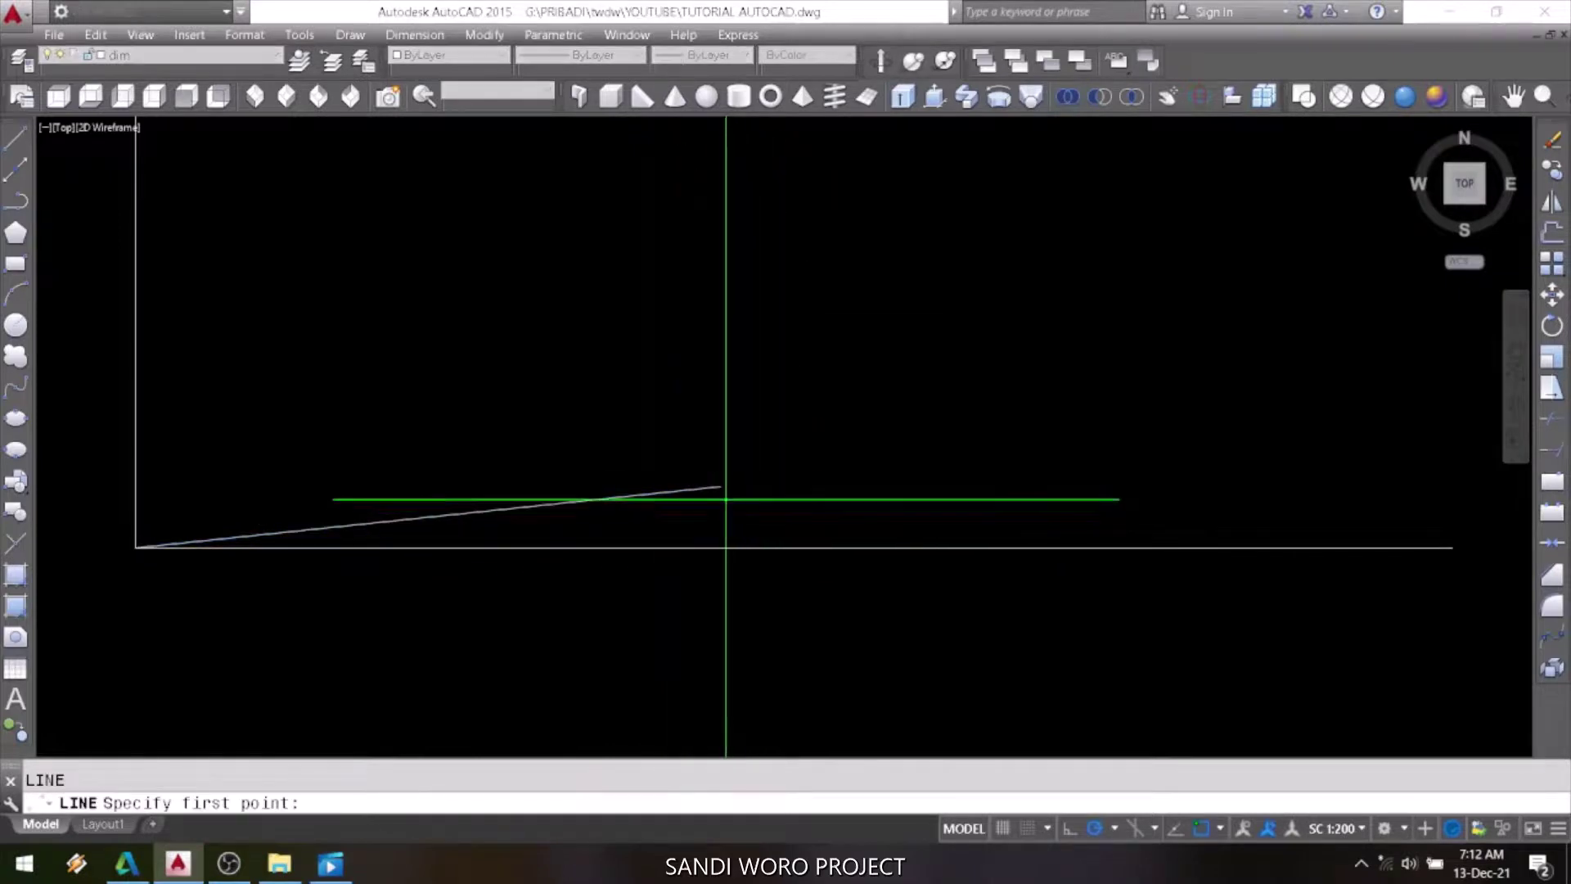
left_click(720, 486)
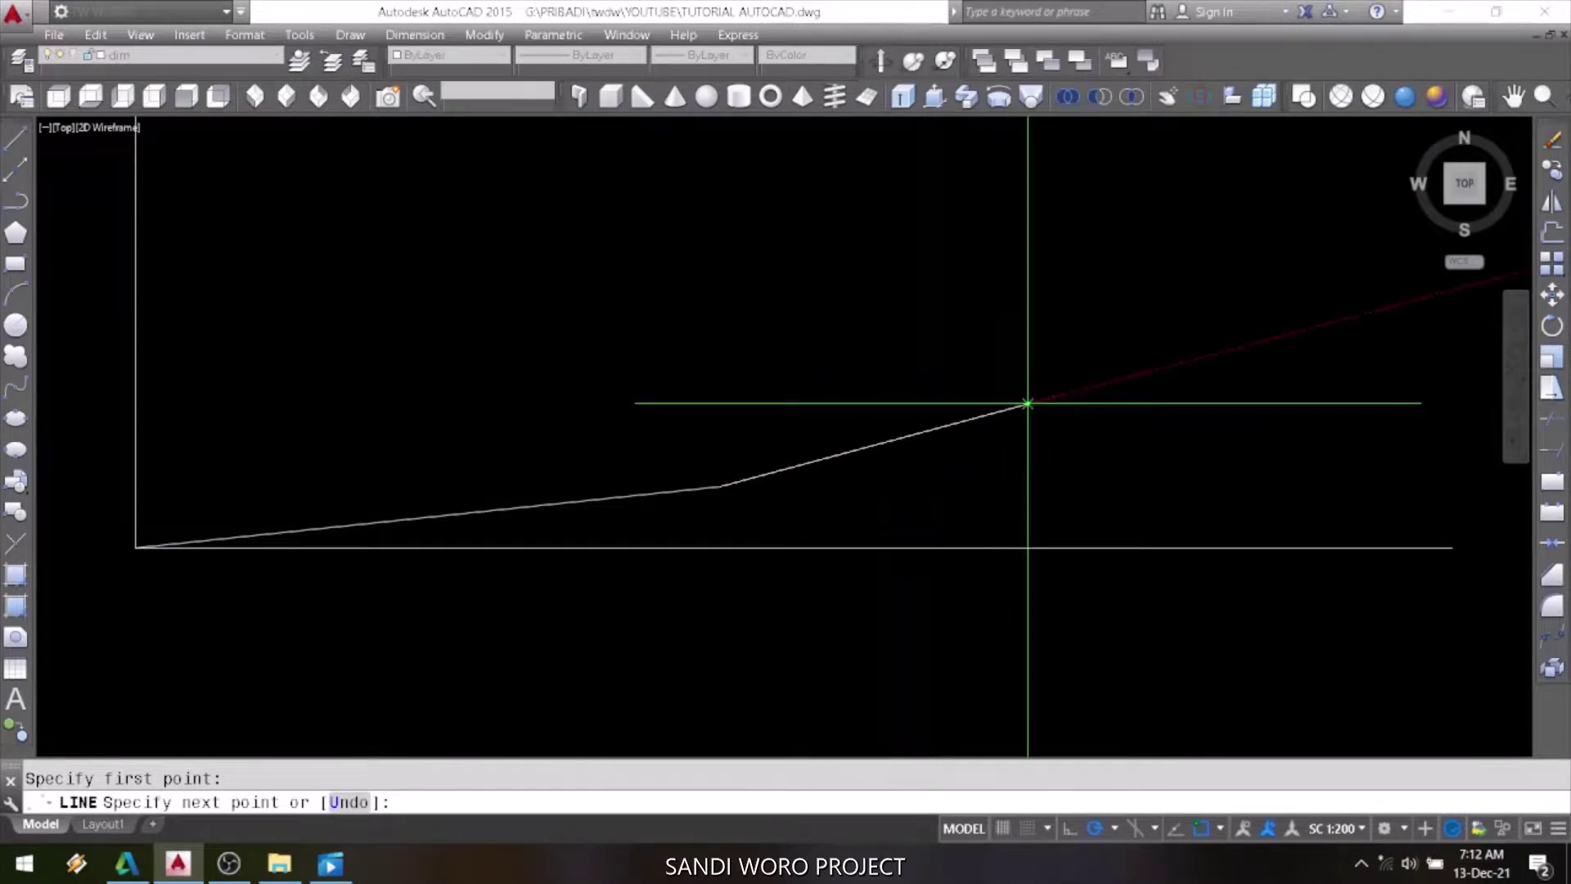
left_click(1028, 403)
key("Return")
left_click(415, 34)
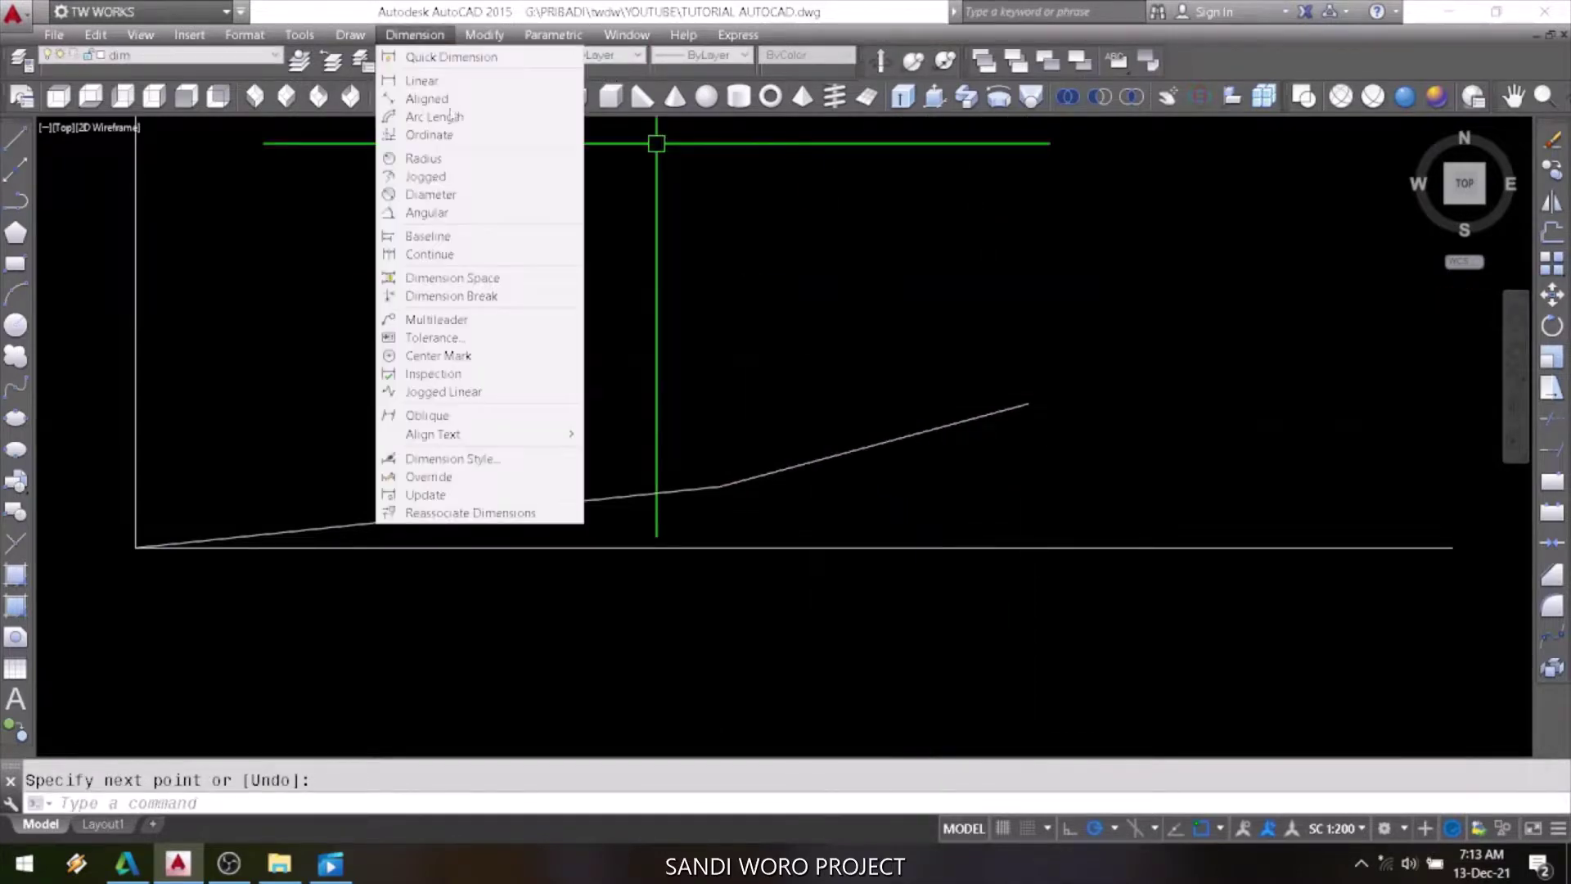
left_click(460, 211)
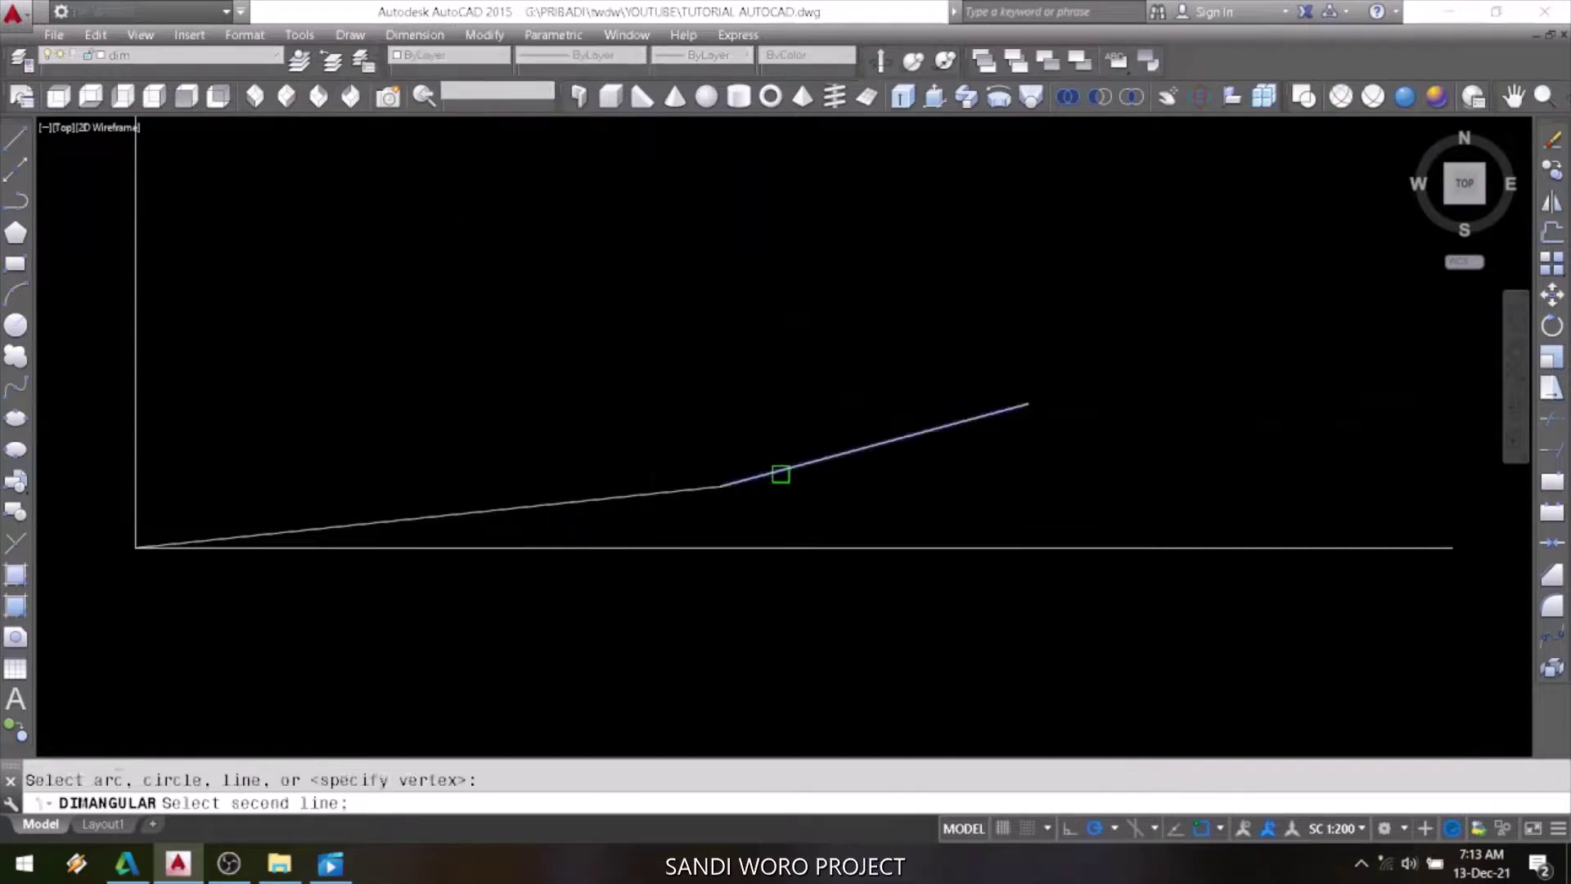
left_click(803, 547)
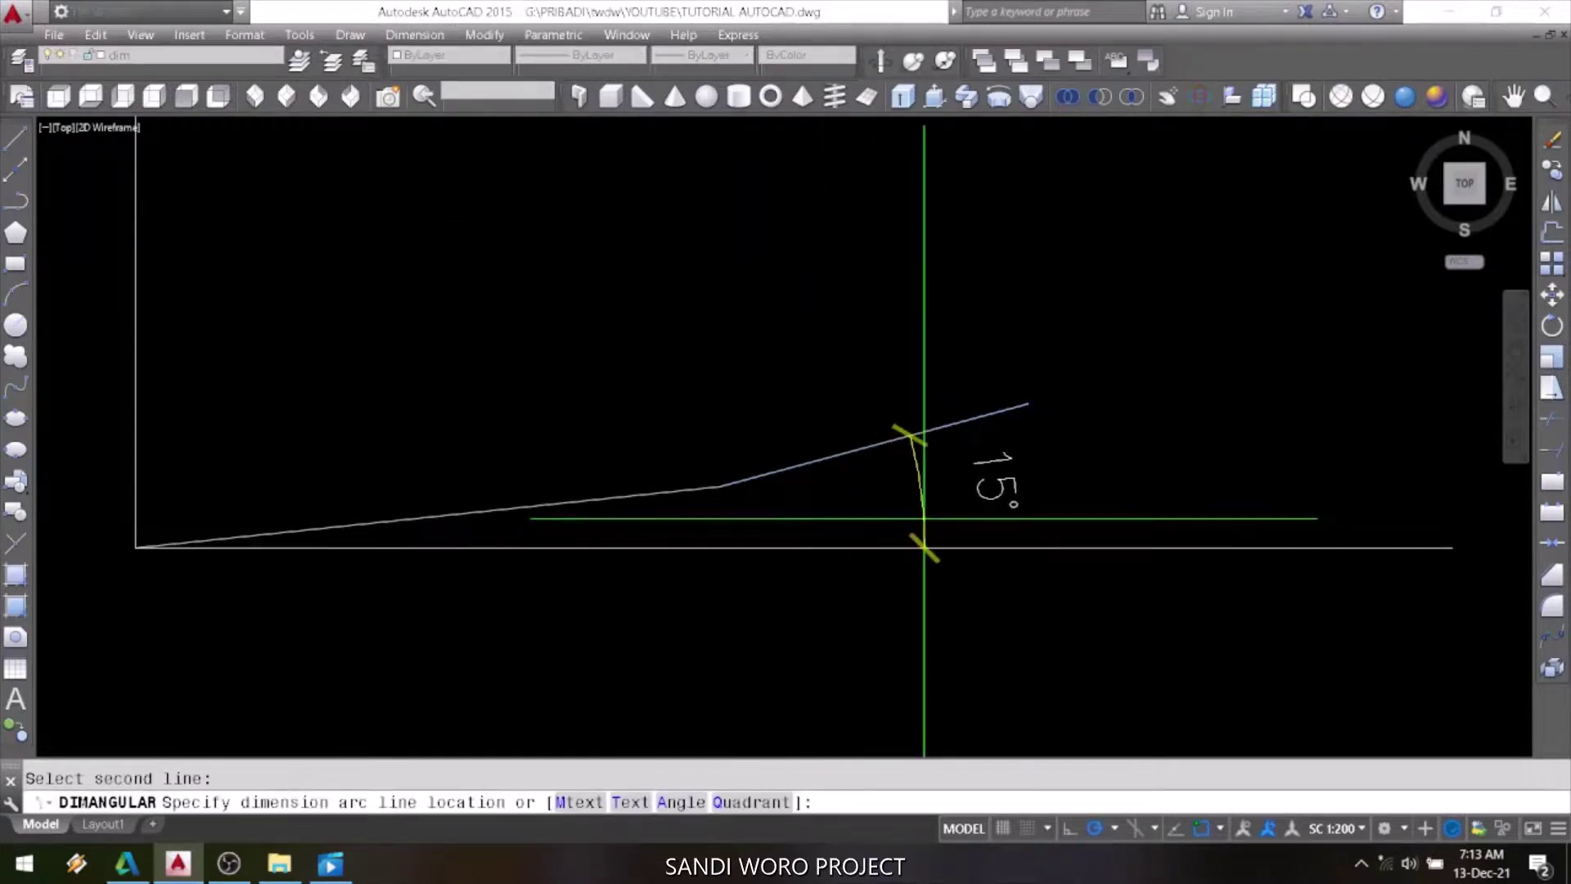
key("Escape")
left_click(606, 497)
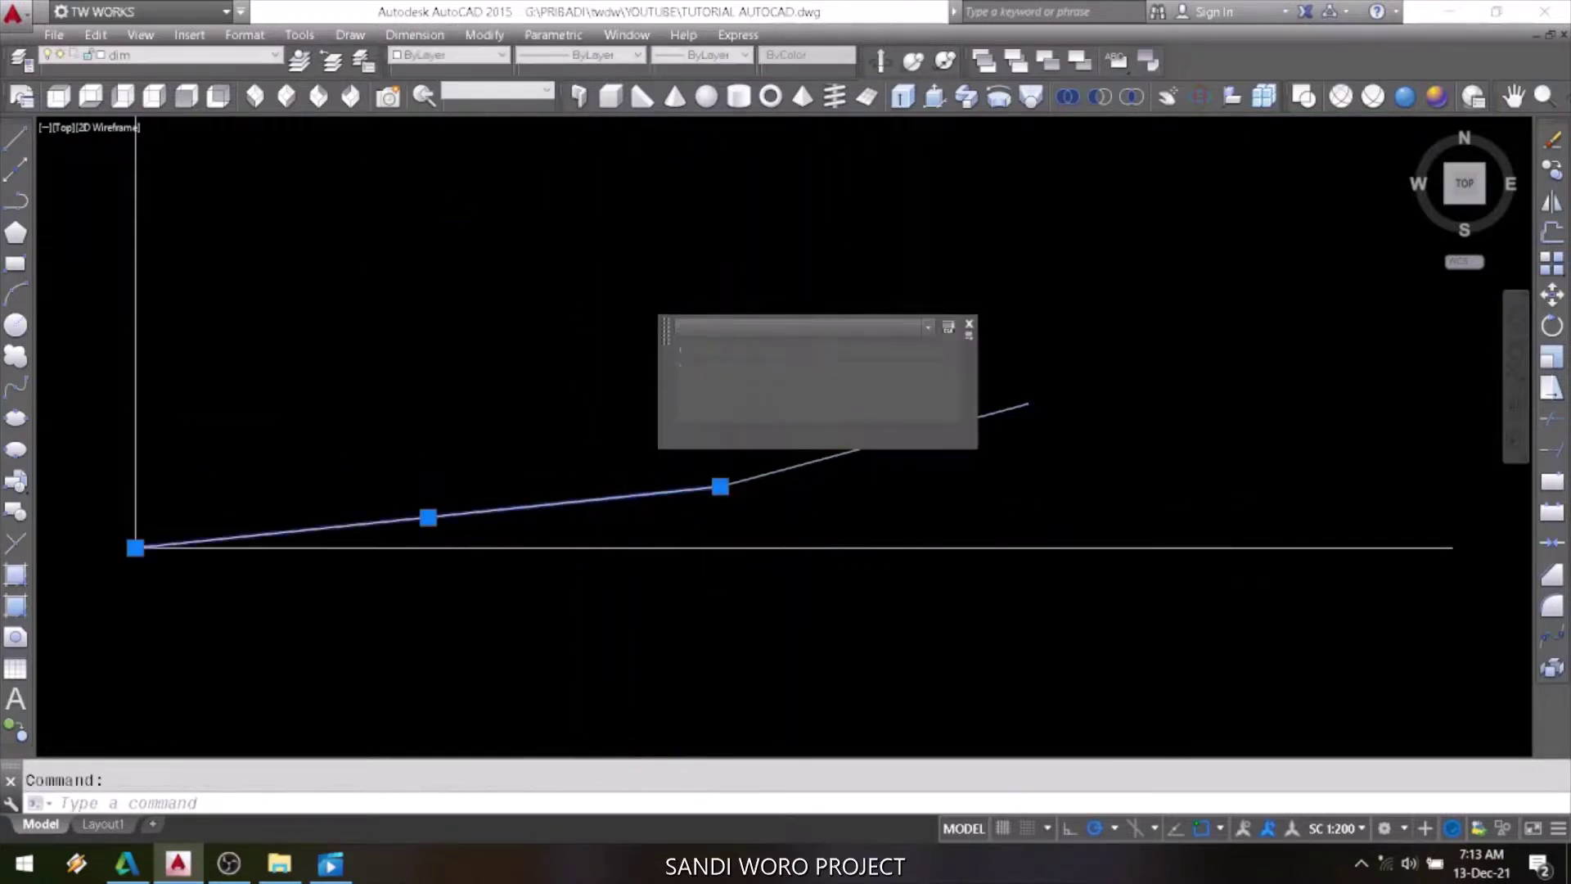
key("Escape")
left_click(415, 34)
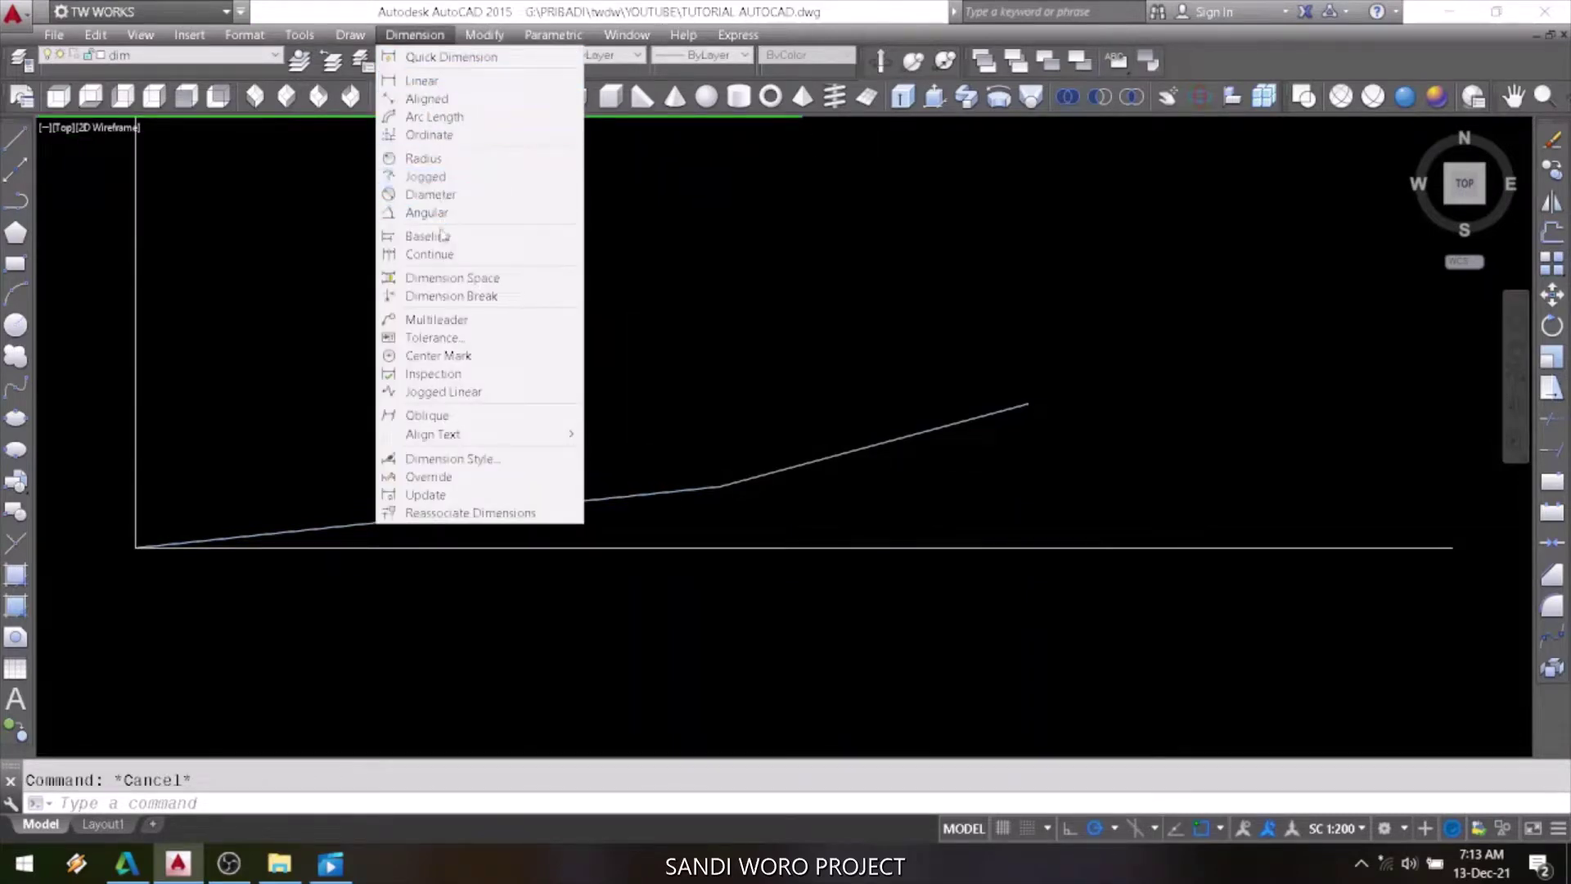
left_click(426, 213)
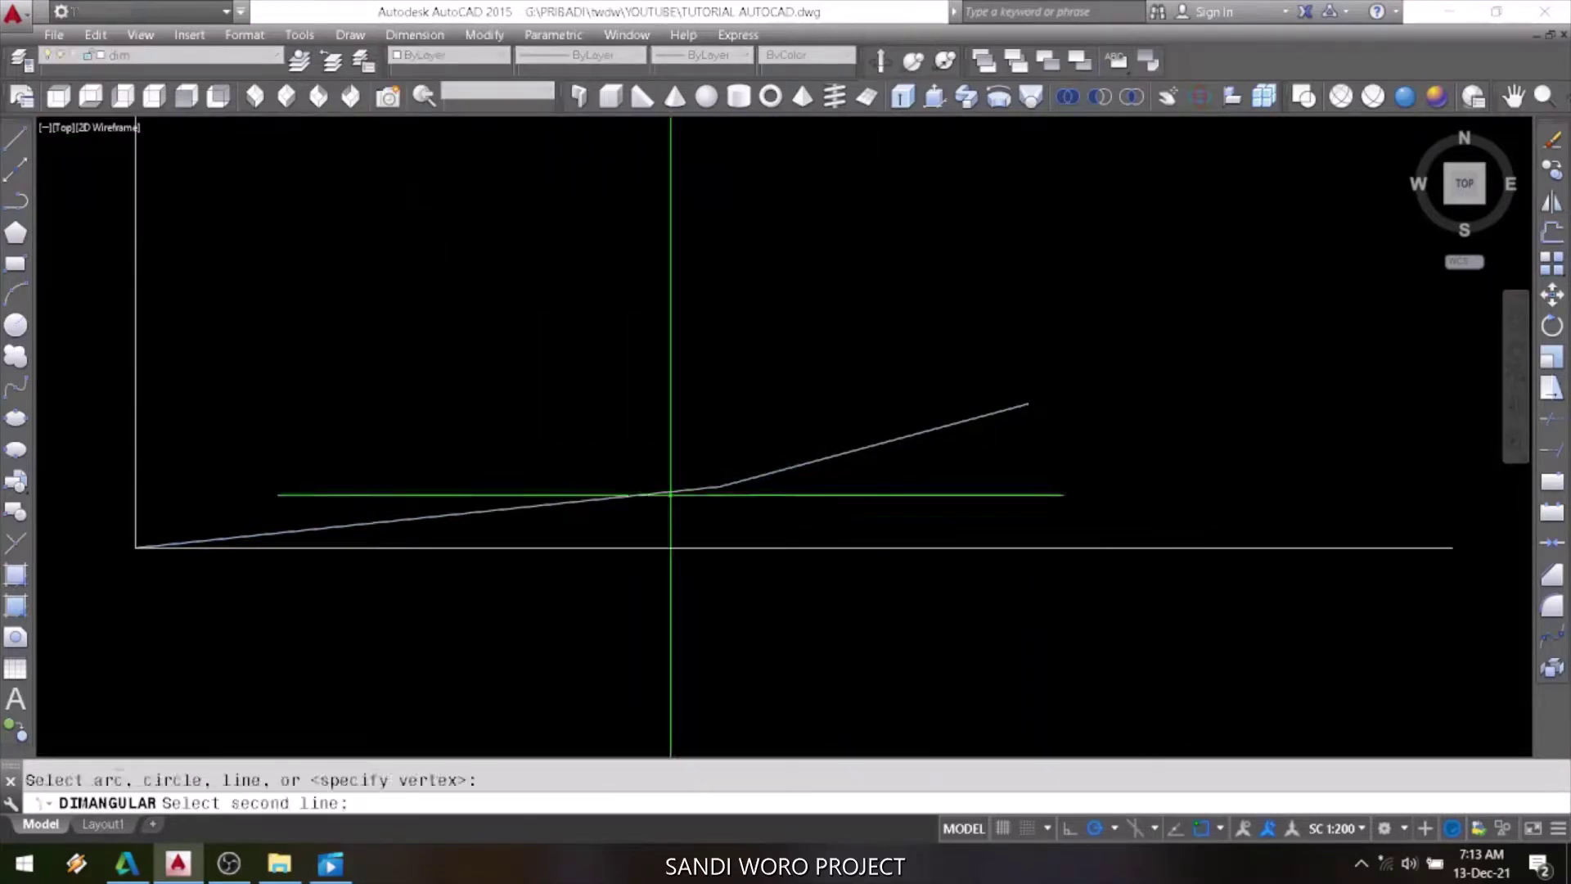
left_click(867, 448)
key("Escape")
Add an angular dimension between the upper sloped line and the long horizontal line, beyond the sloped line's free end.
key("Return")
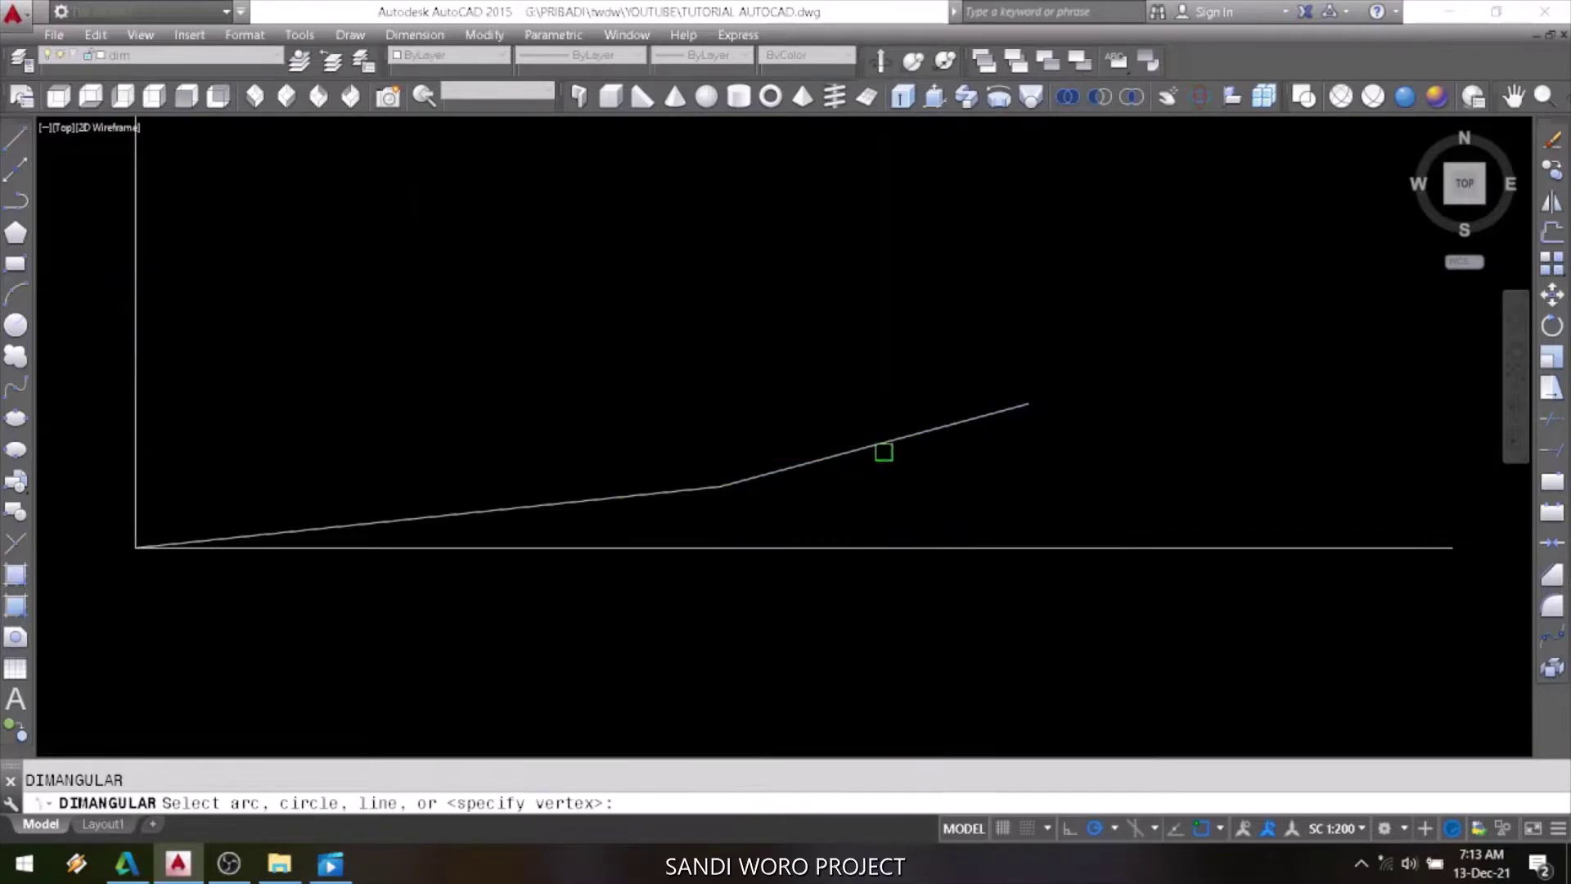
left_click(895, 548)
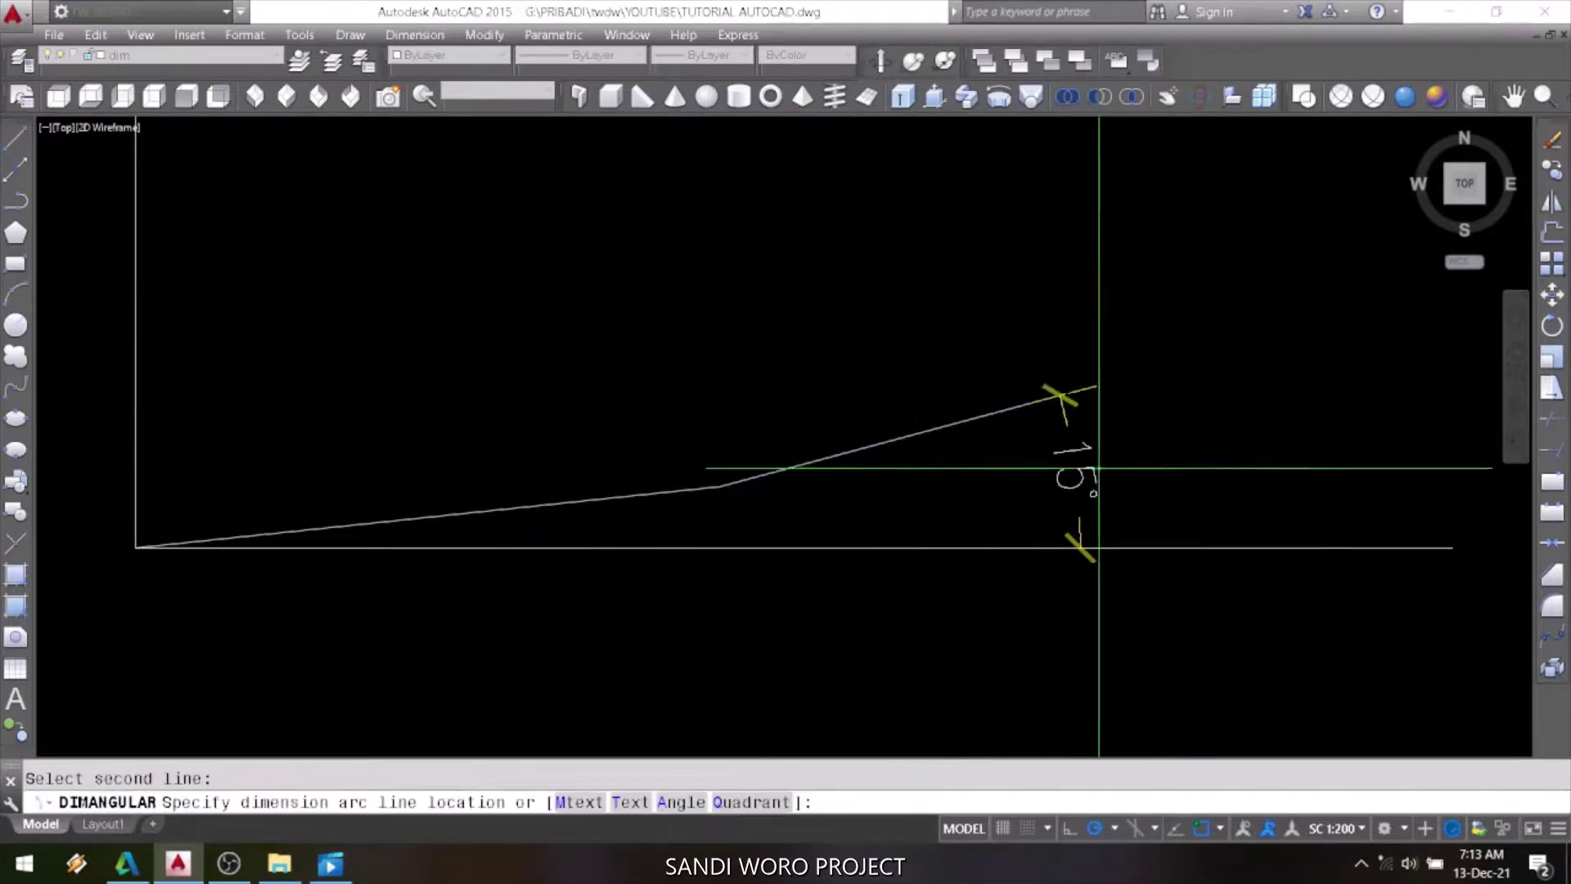
left_click(1197, 462)
left_click(875, 516)
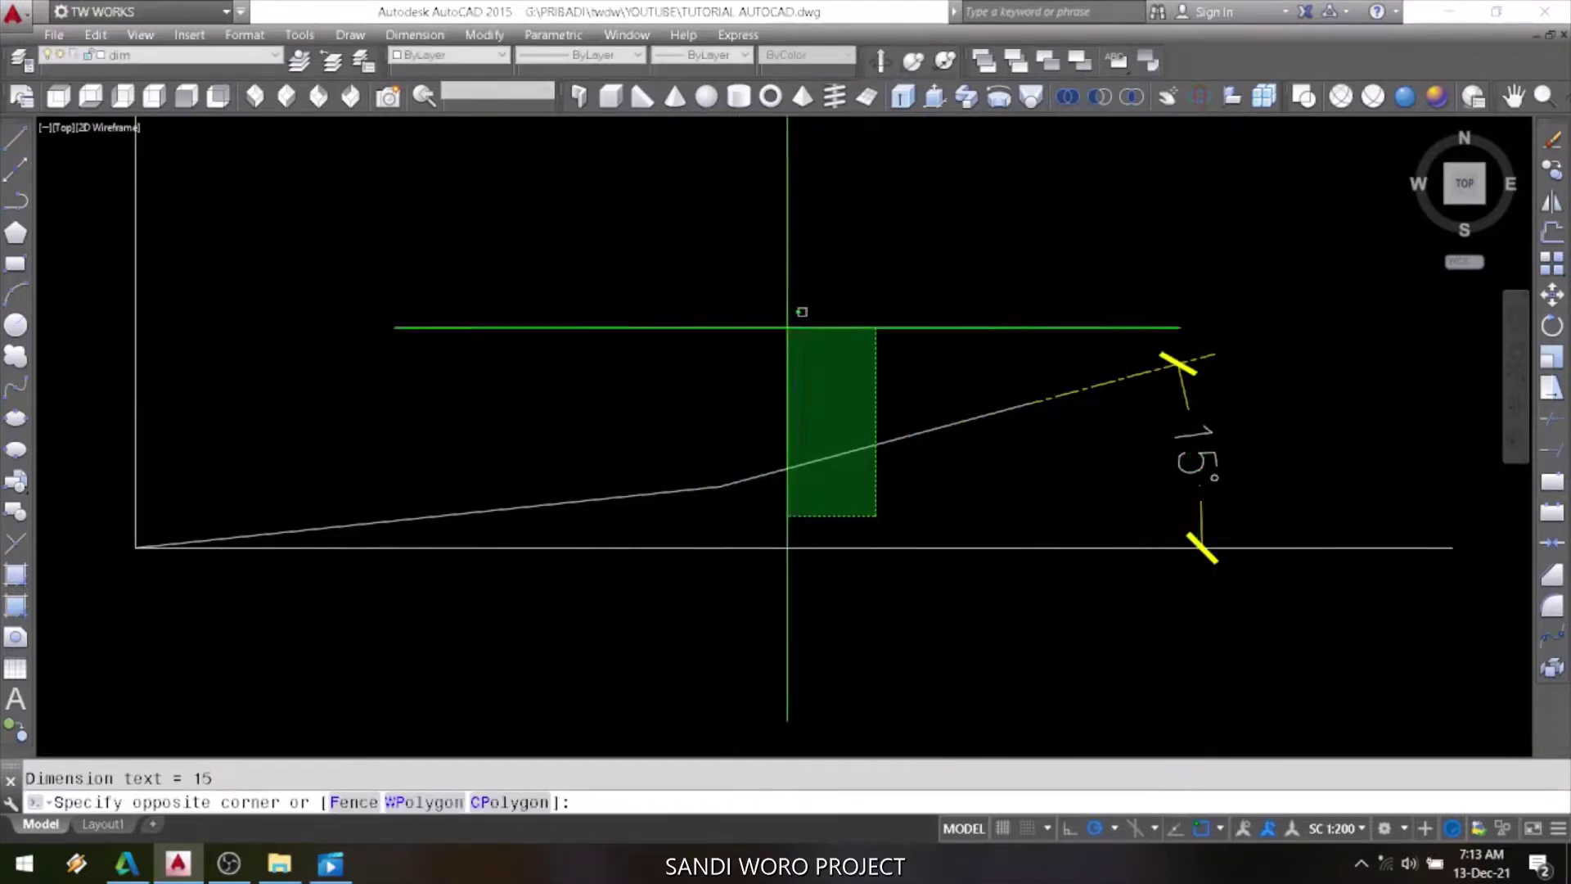
key("Escape")
Erase the upper sloped line and the angular dimension to the horizontal line.
type("e")
key("Return")
left_click(1216, 287)
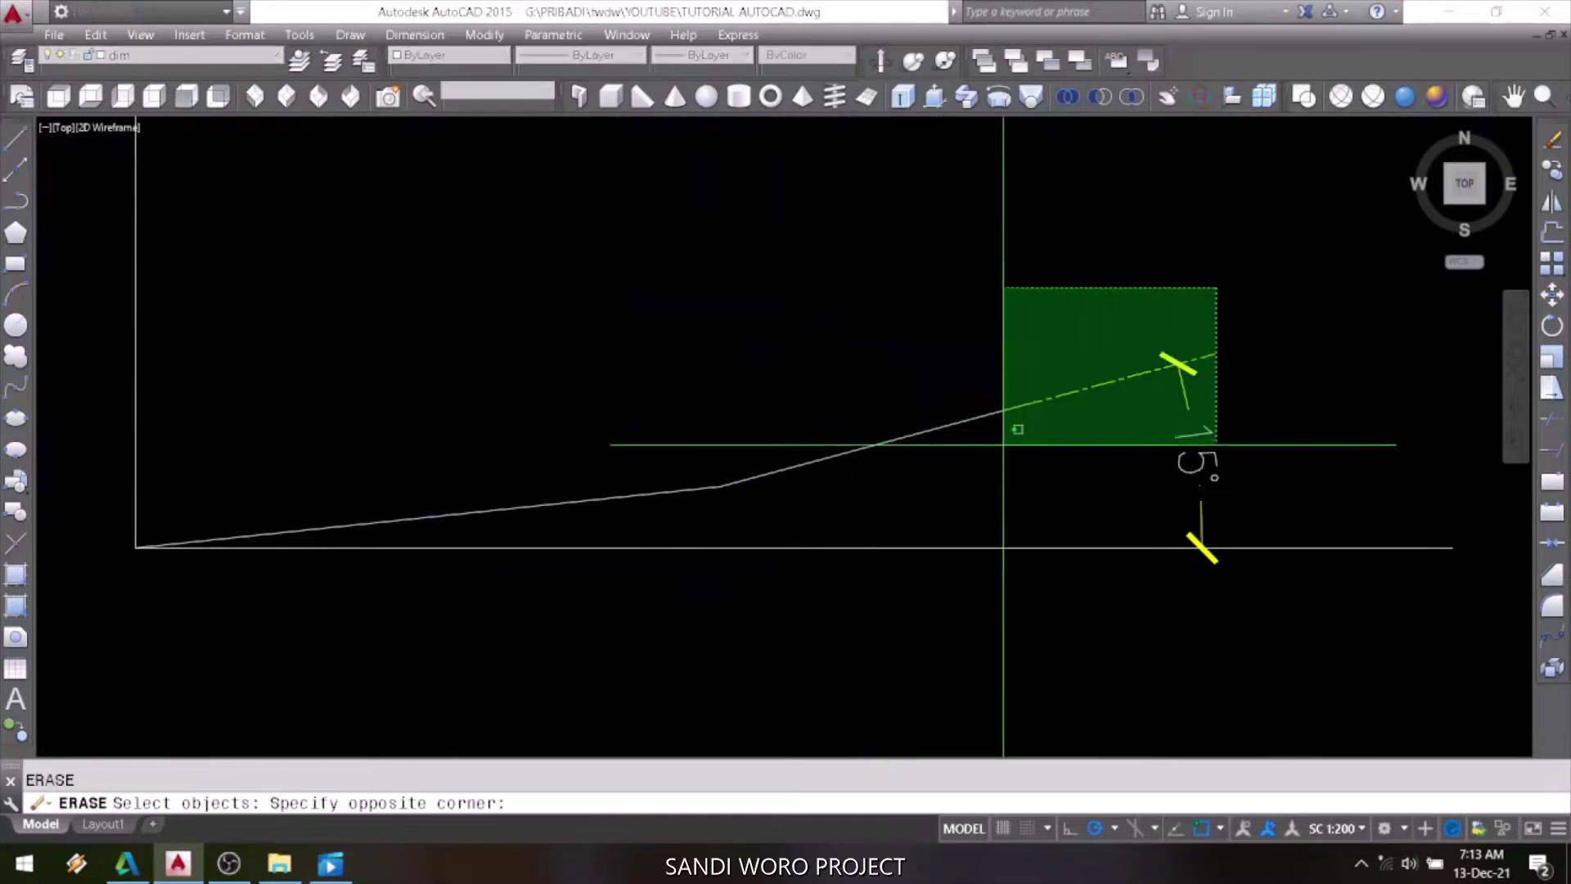
left_click(995, 459)
key("Return")
left_click(1116, 831)
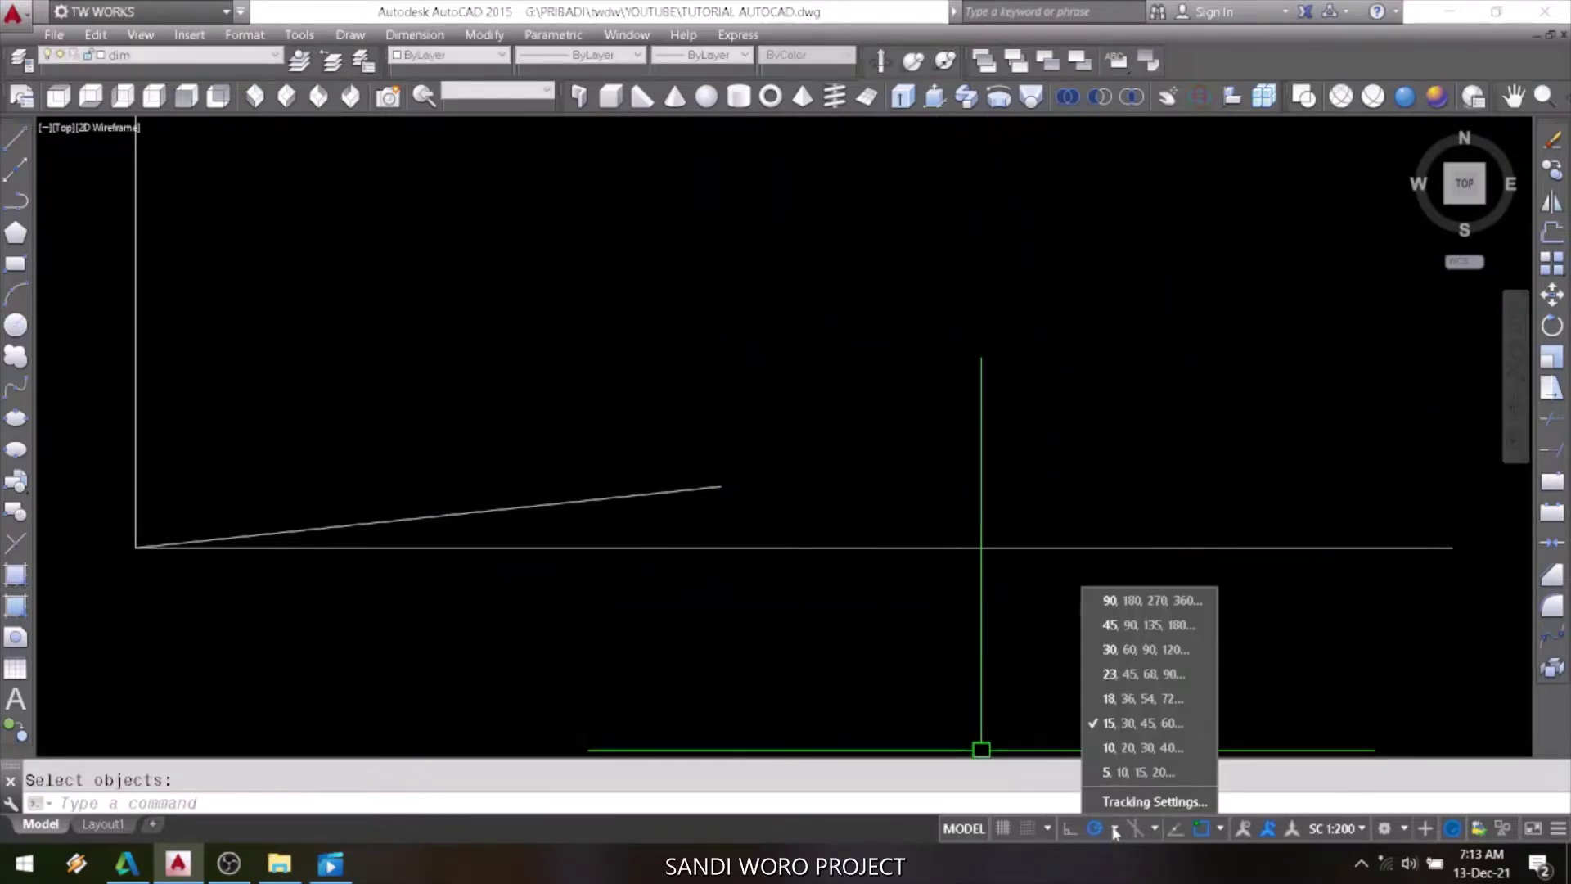
key("Escape")
key("Escape")
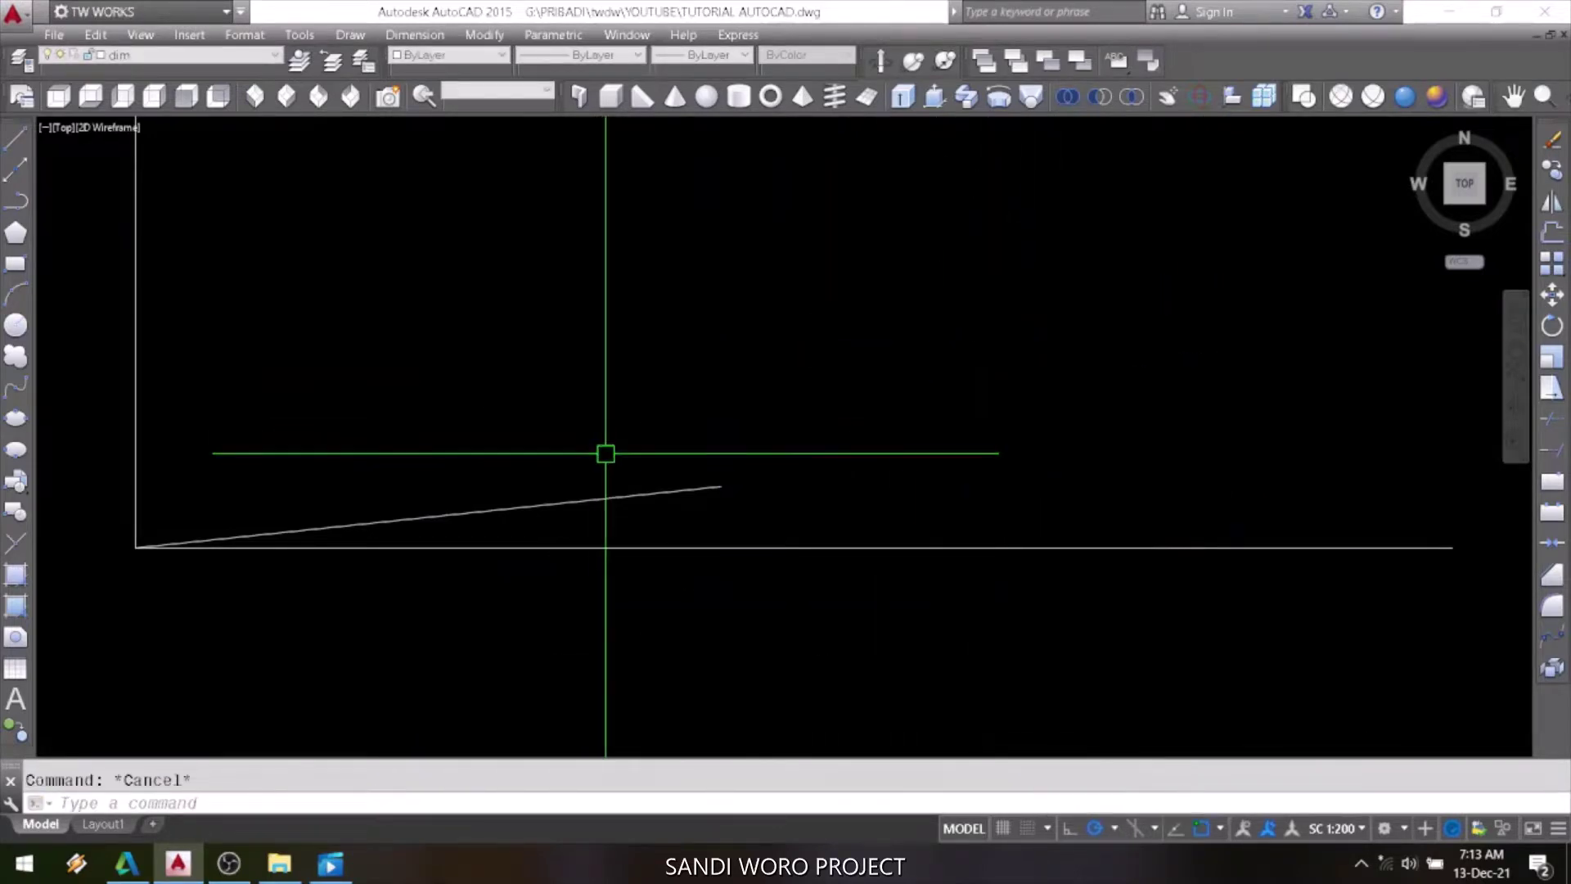
Draw a steeper freehand sloped line from the corner of the vertical and horizontal lines.
type("l")
key("Return")
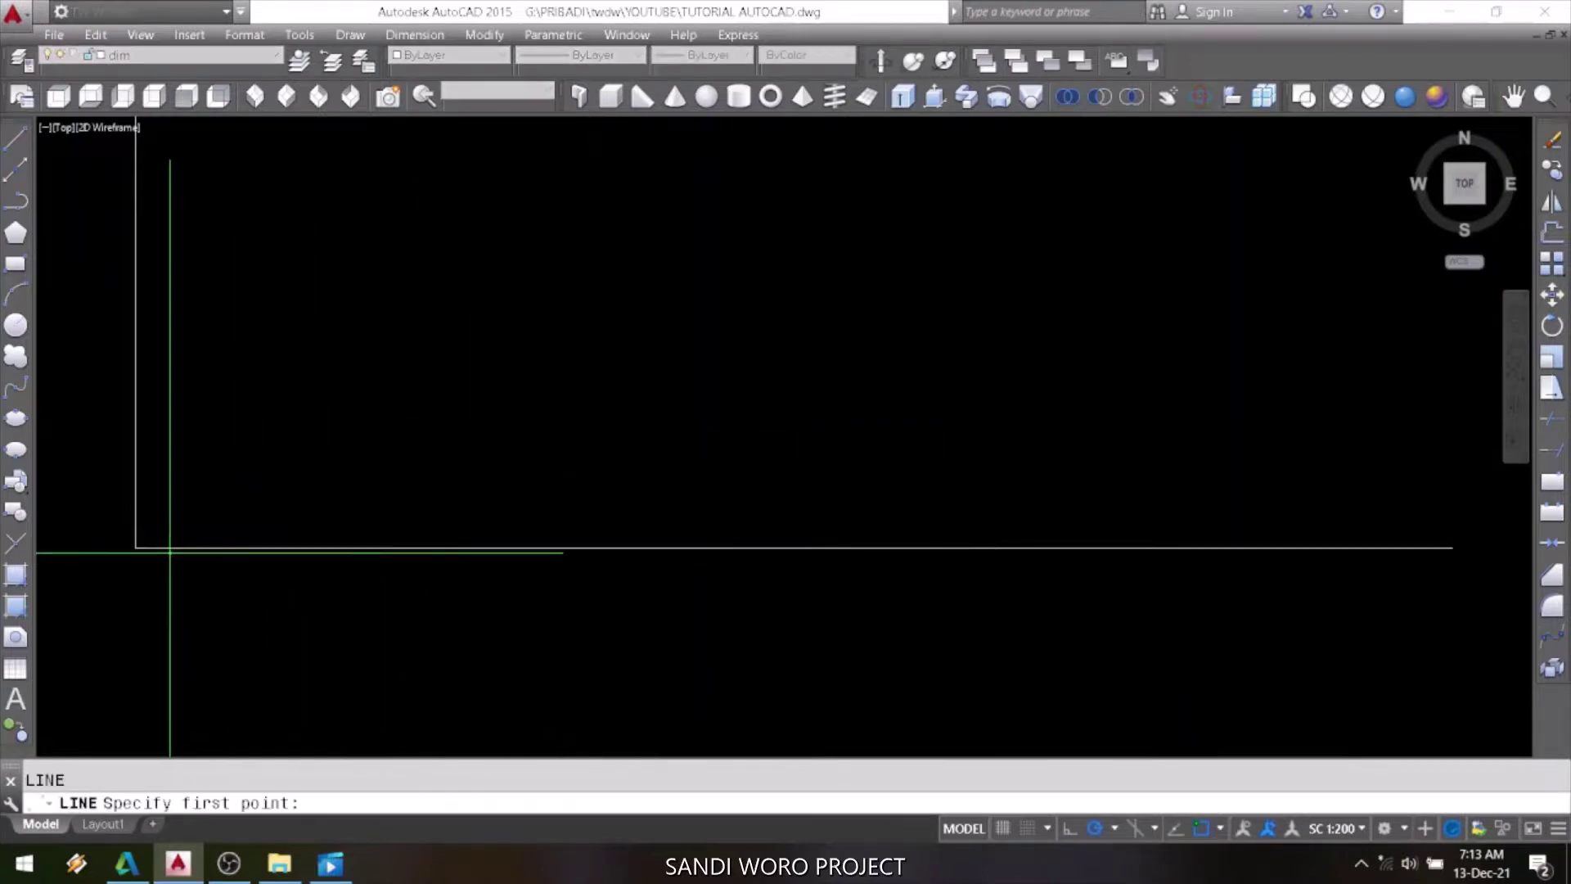
left_click(135, 548)
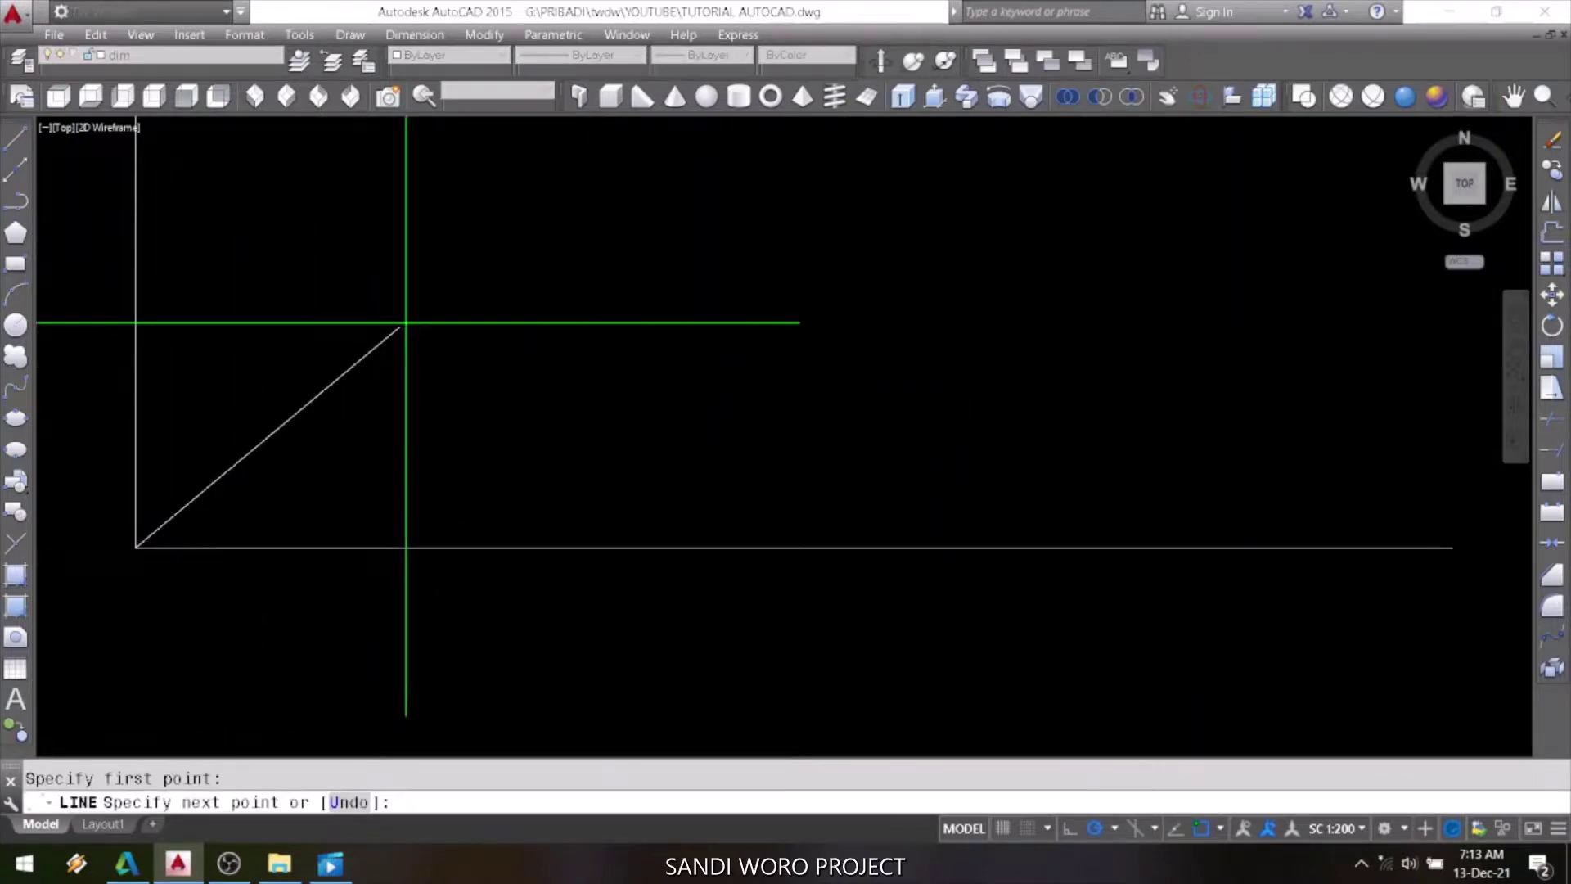
left_click(534, 189)
key("Return")
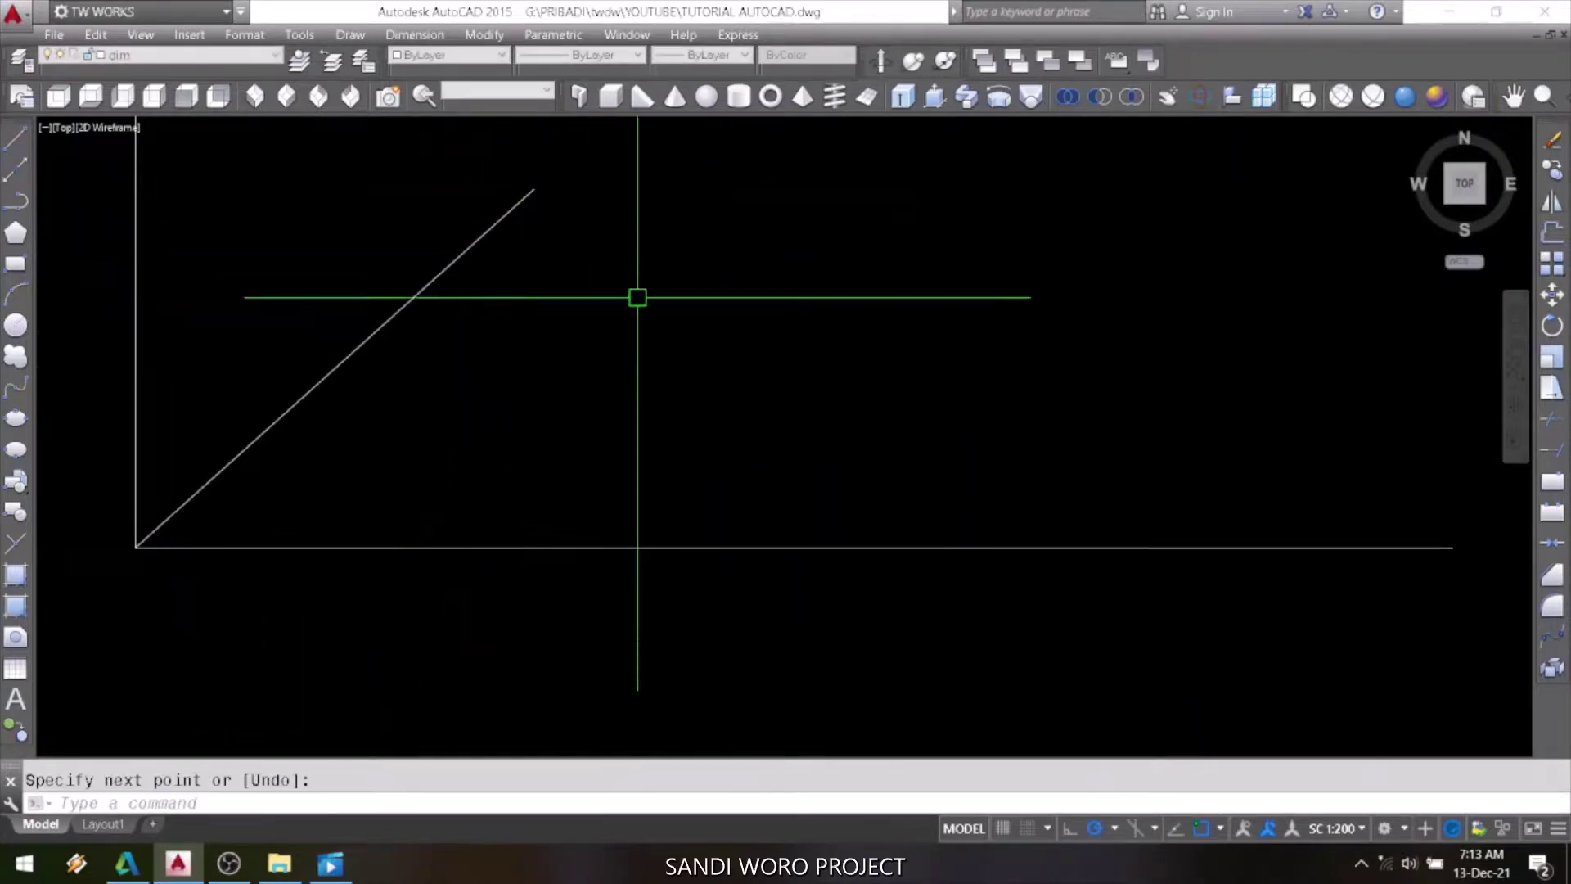
Keep the polar angle measurement at Absolute and set the polar tracking increment to 18, 36, 54, 72.
left_click(1116, 829)
left_click(1137, 803)
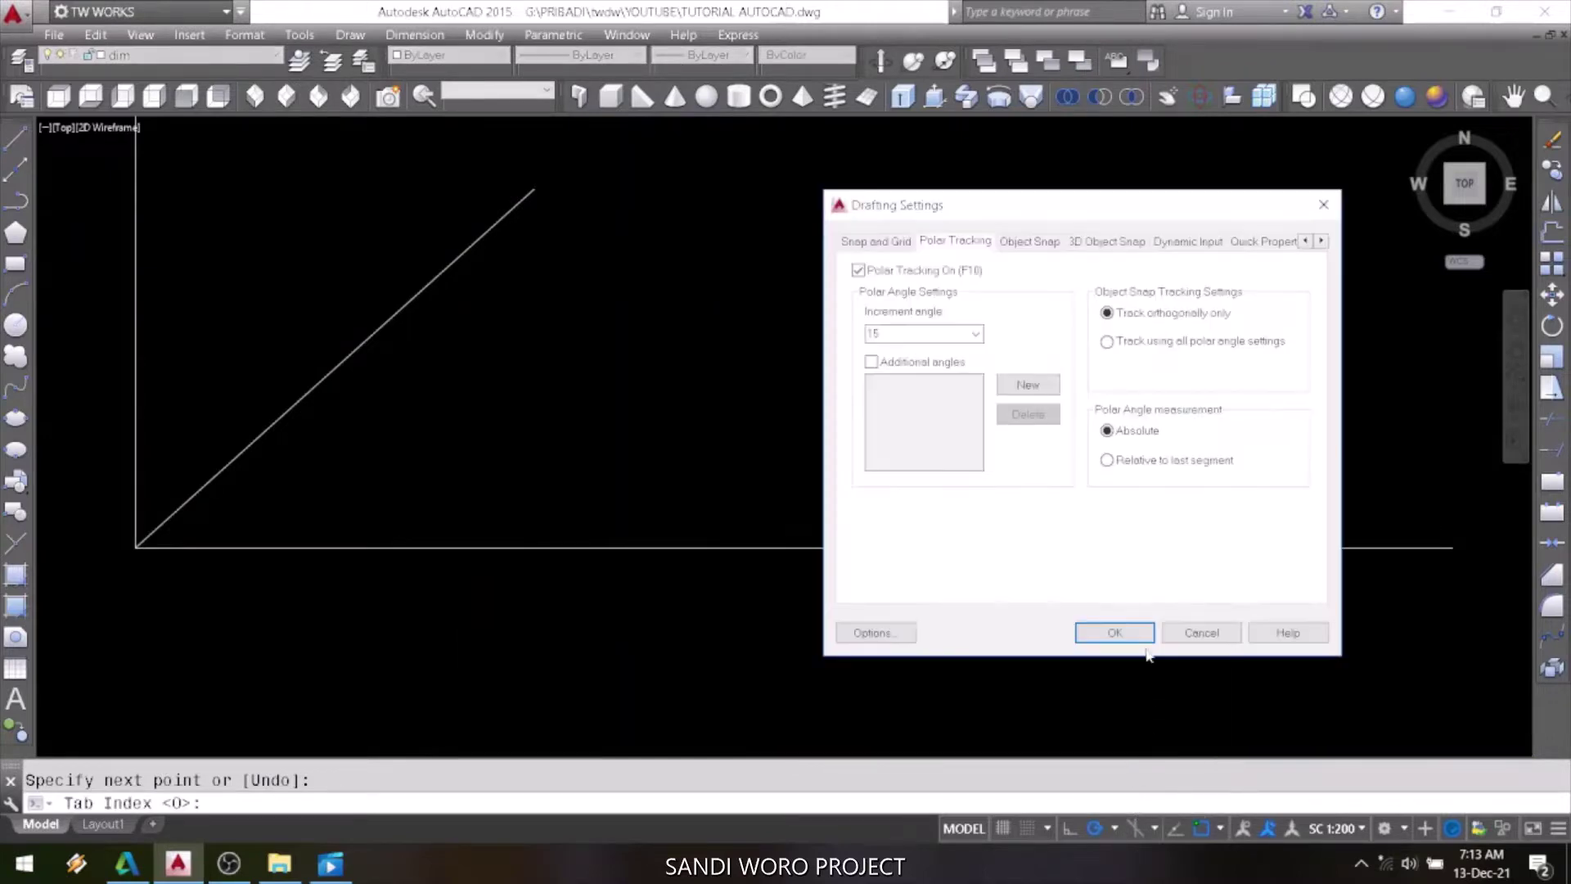
left_click(1114, 633)
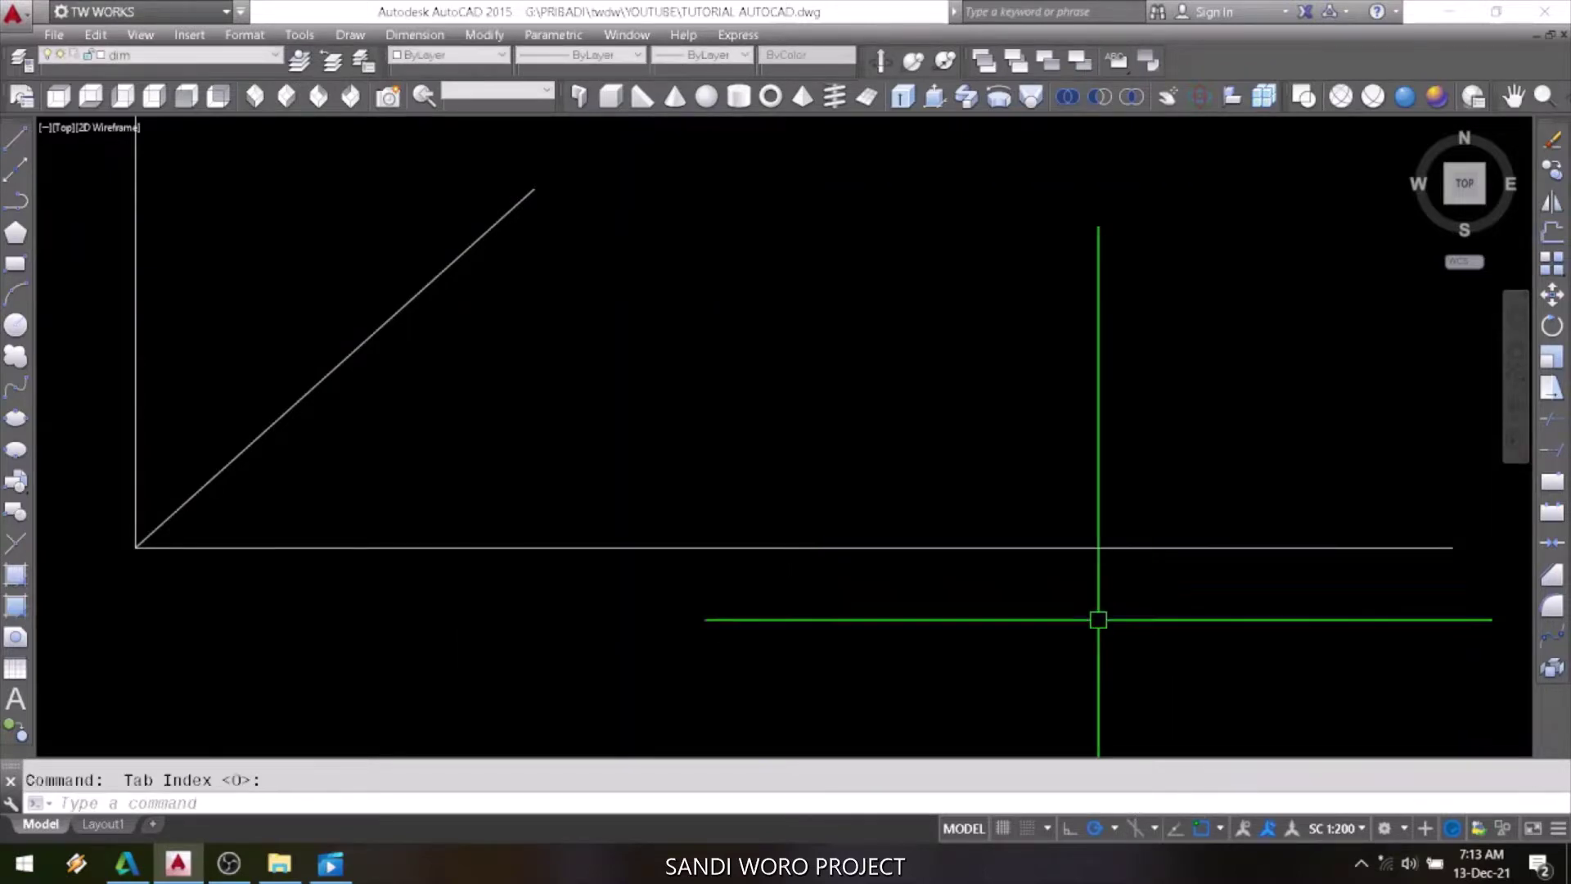
left_click(1116, 831)
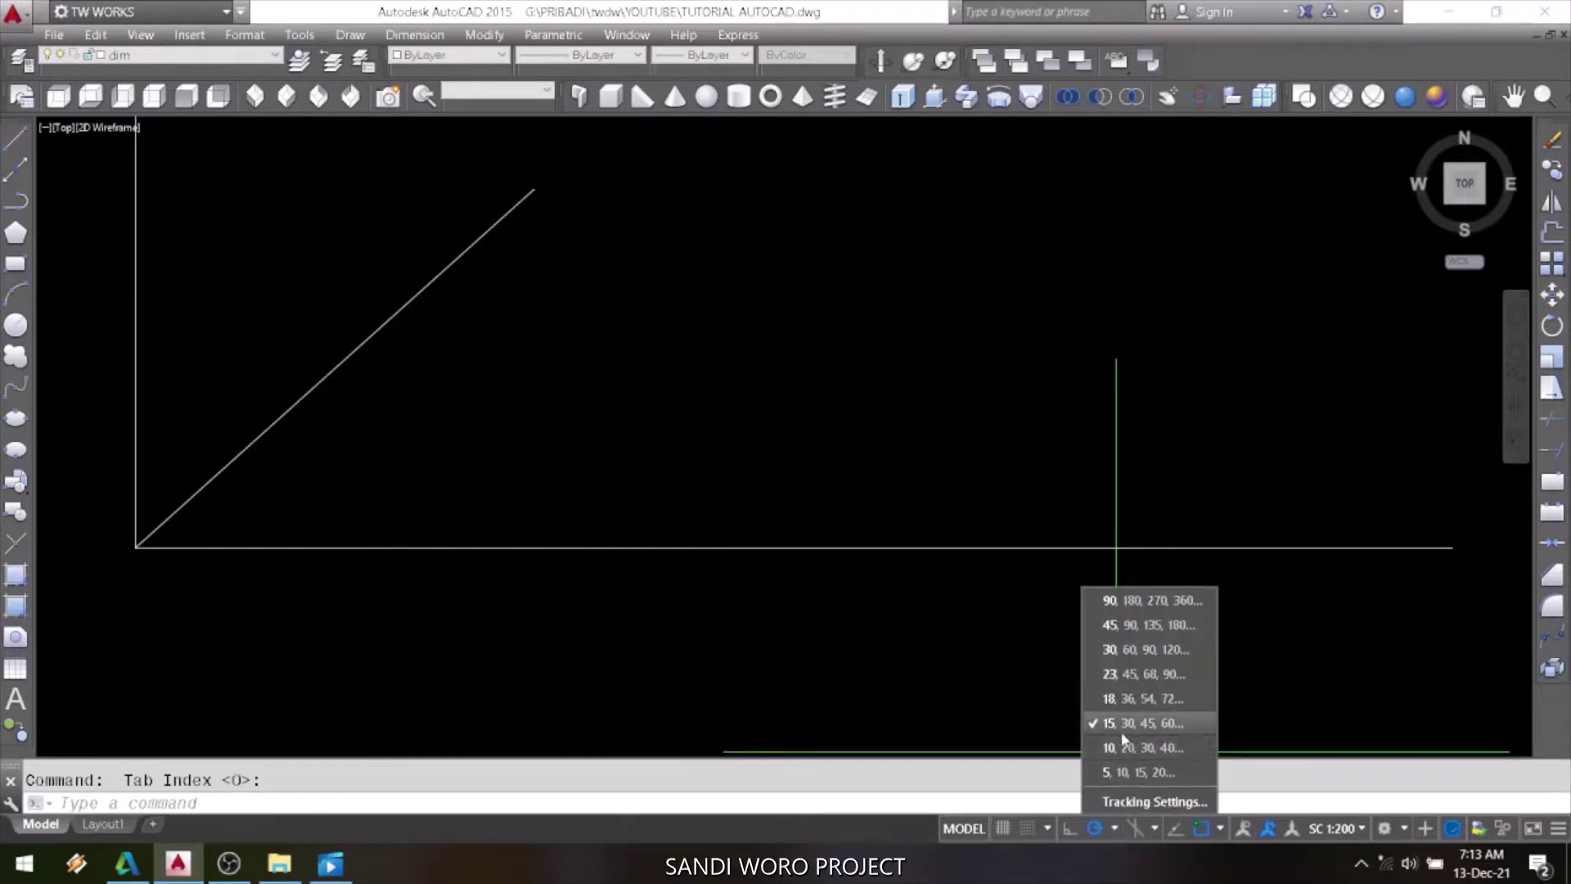
left_click(1110, 699)
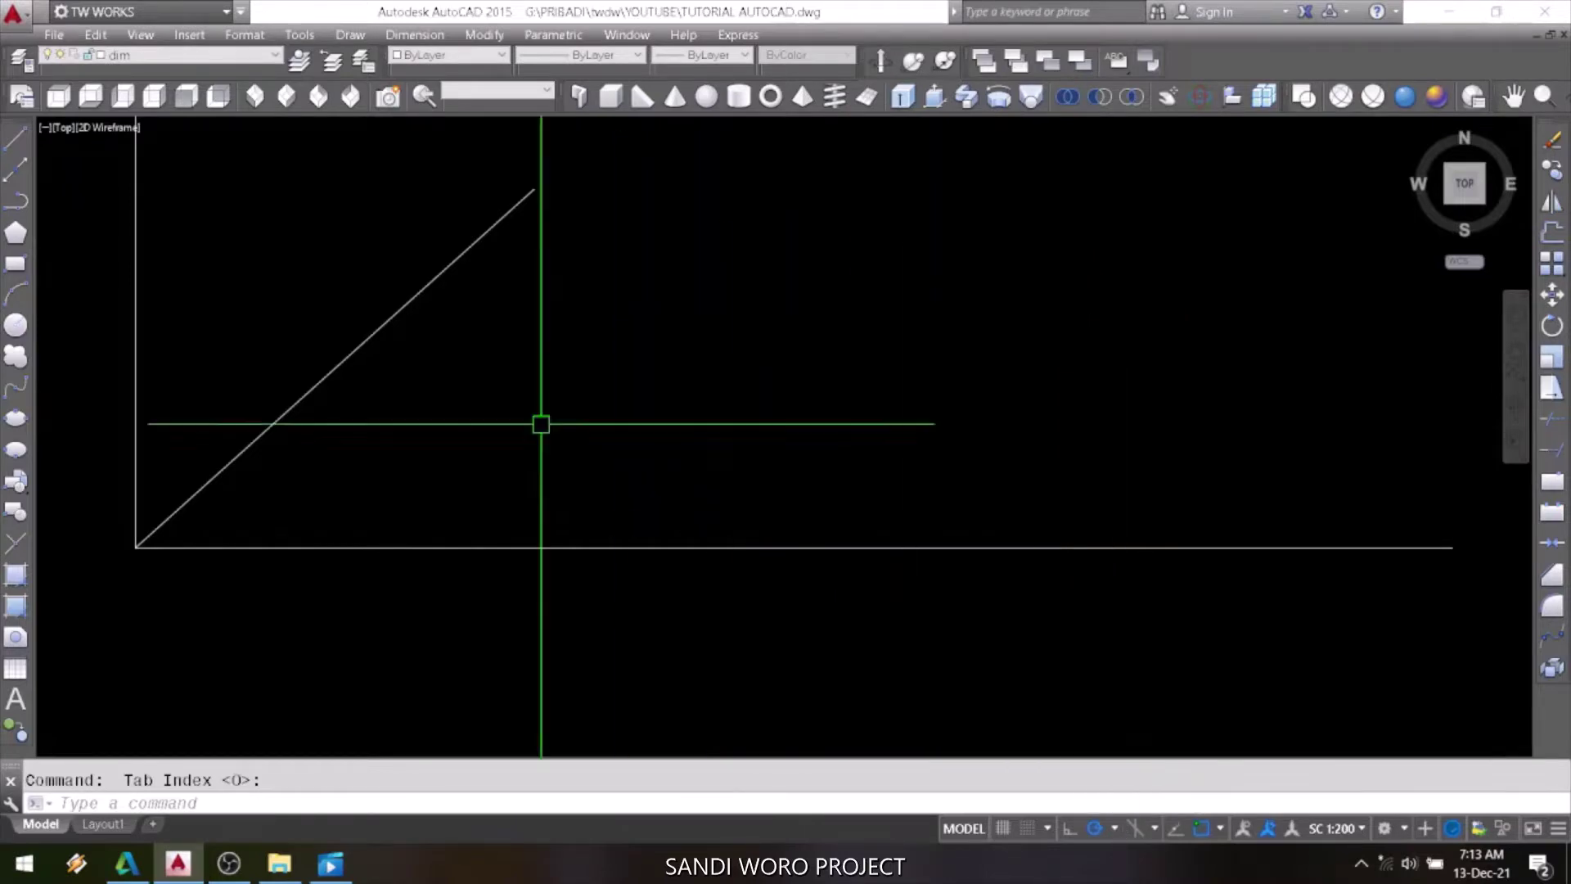
Draw a line about 1642.56 long from the freehand sloped line's upper end at a relative polar angle of 18°.
left_click(429, 37)
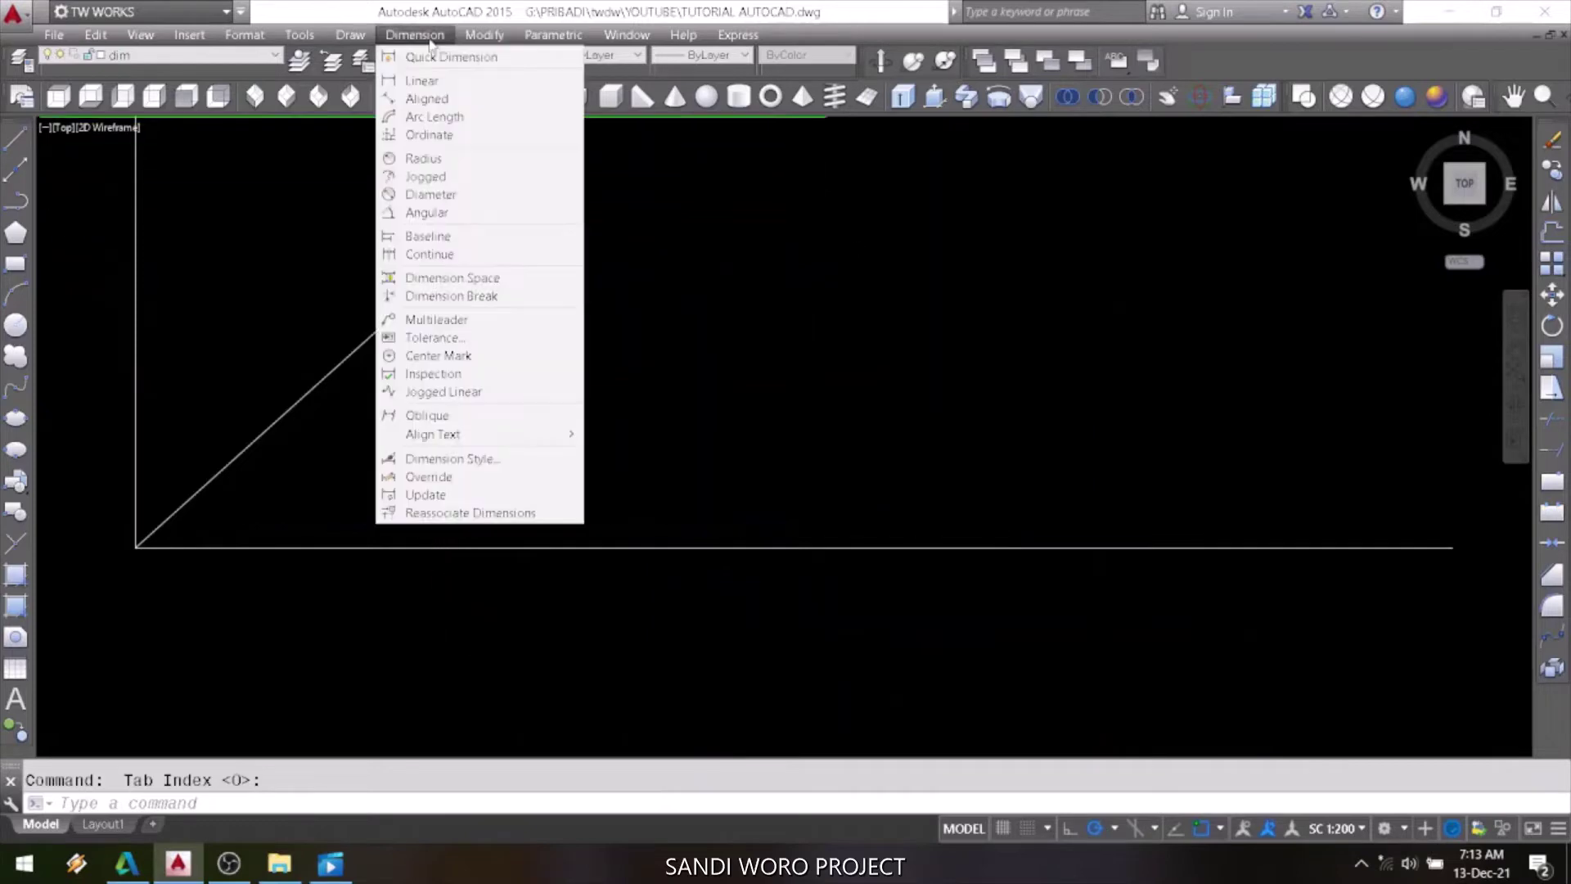
left_click(777, 374)
middle_click_drag(639, 281, 716, 626)
key("Escape")
type("l")
key("Return")
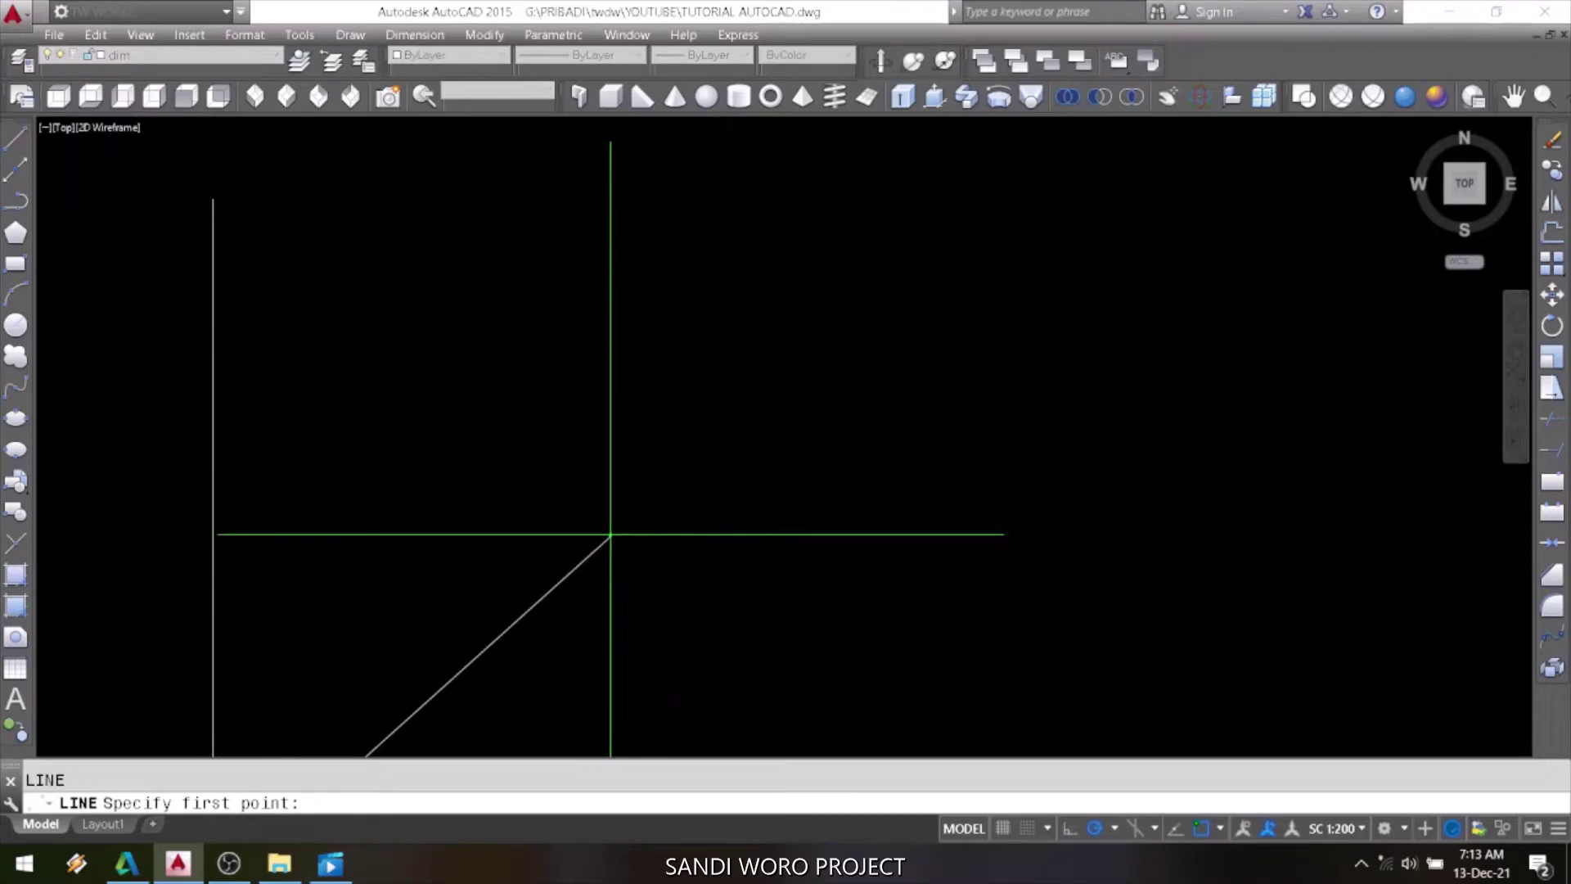
key("Escape")
type("l")
key("Return")
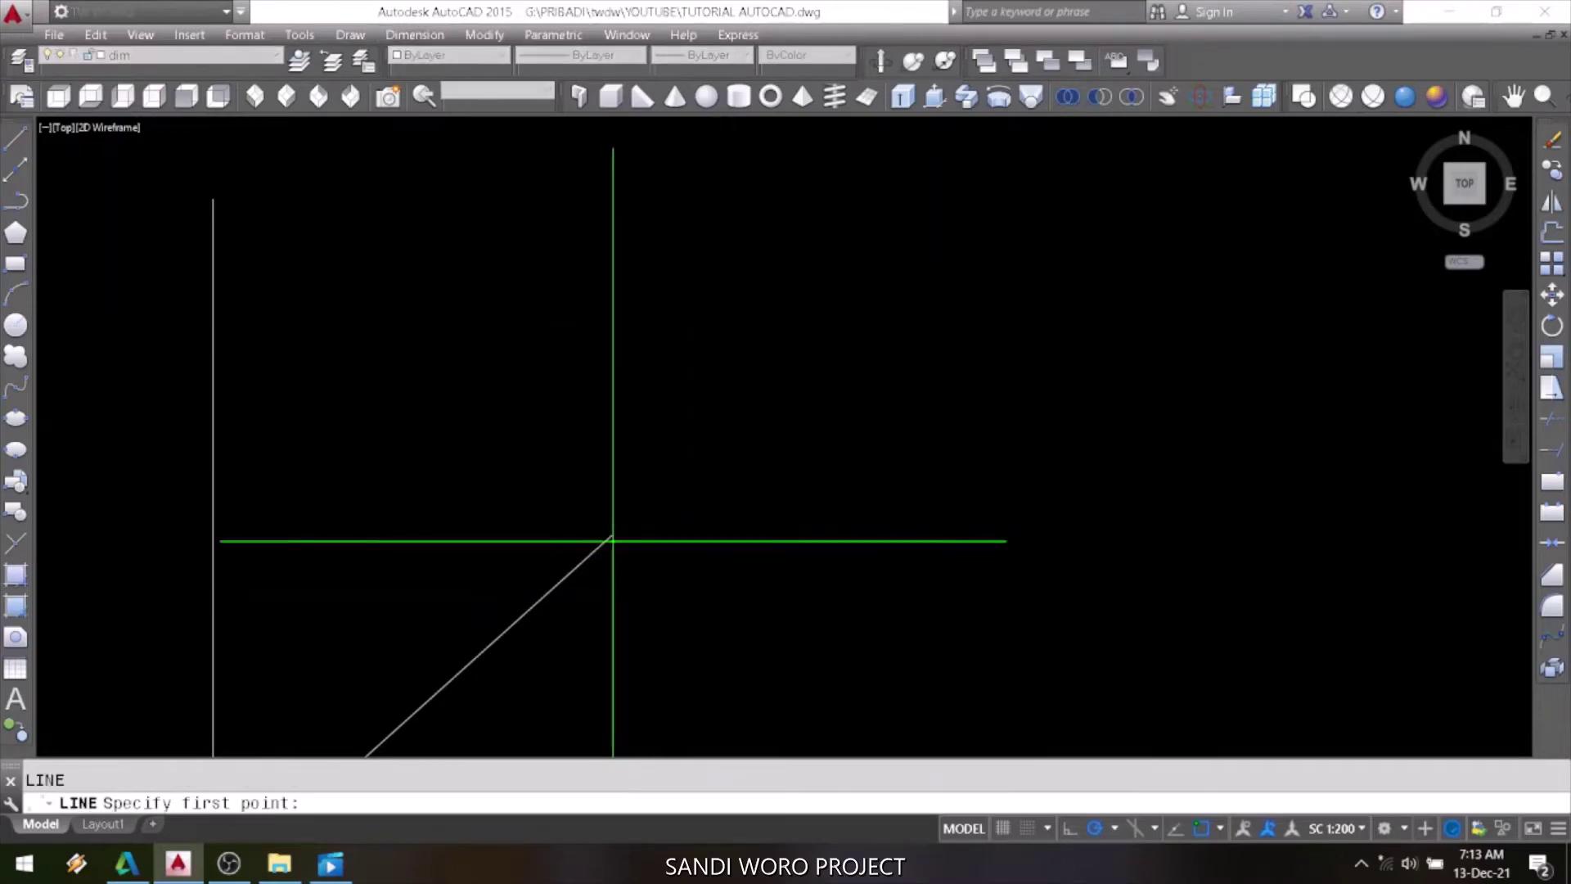
left_click(611, 537)
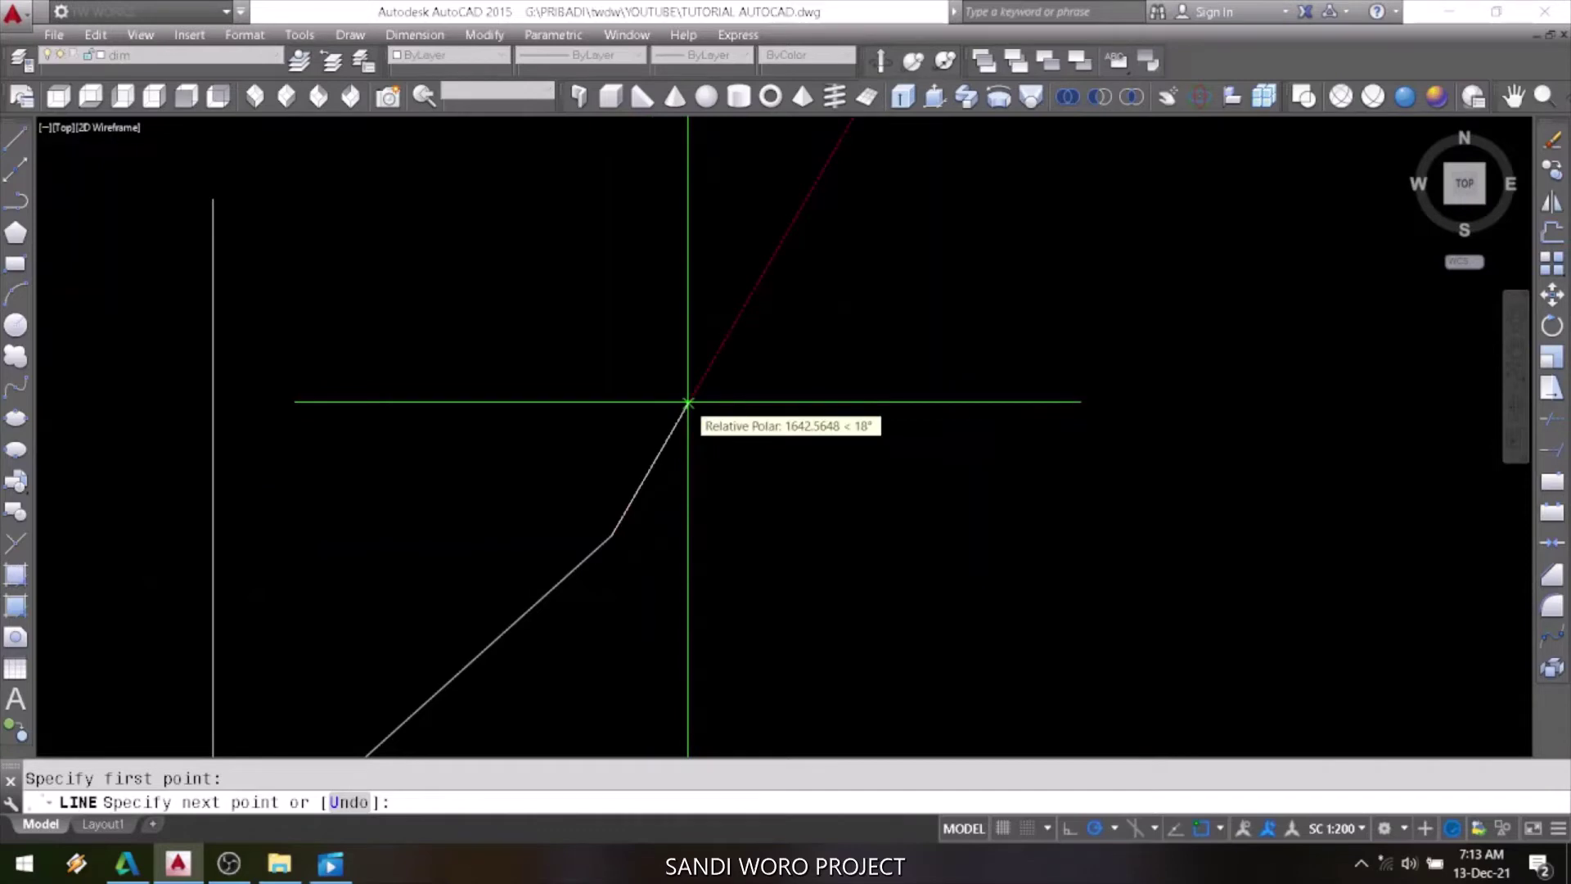
left_click(687, 402)
key("Return")
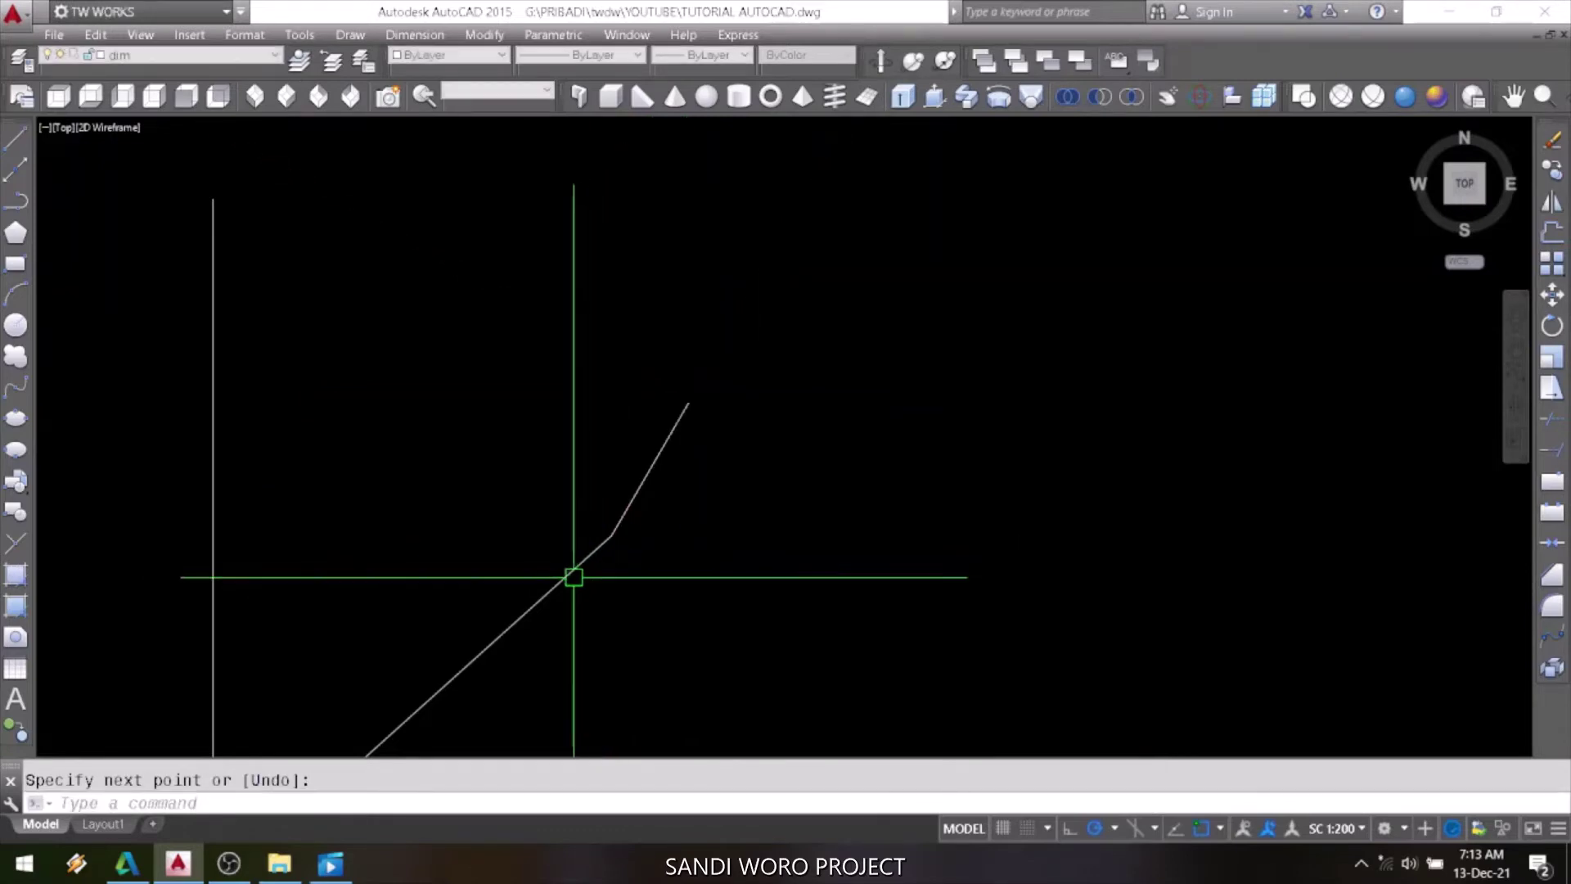
Add an angular dimension between the freehand sloped line and the short line at its upper end, placed beyond the short line's free end.
left_click(568, 579)
key("Escape")
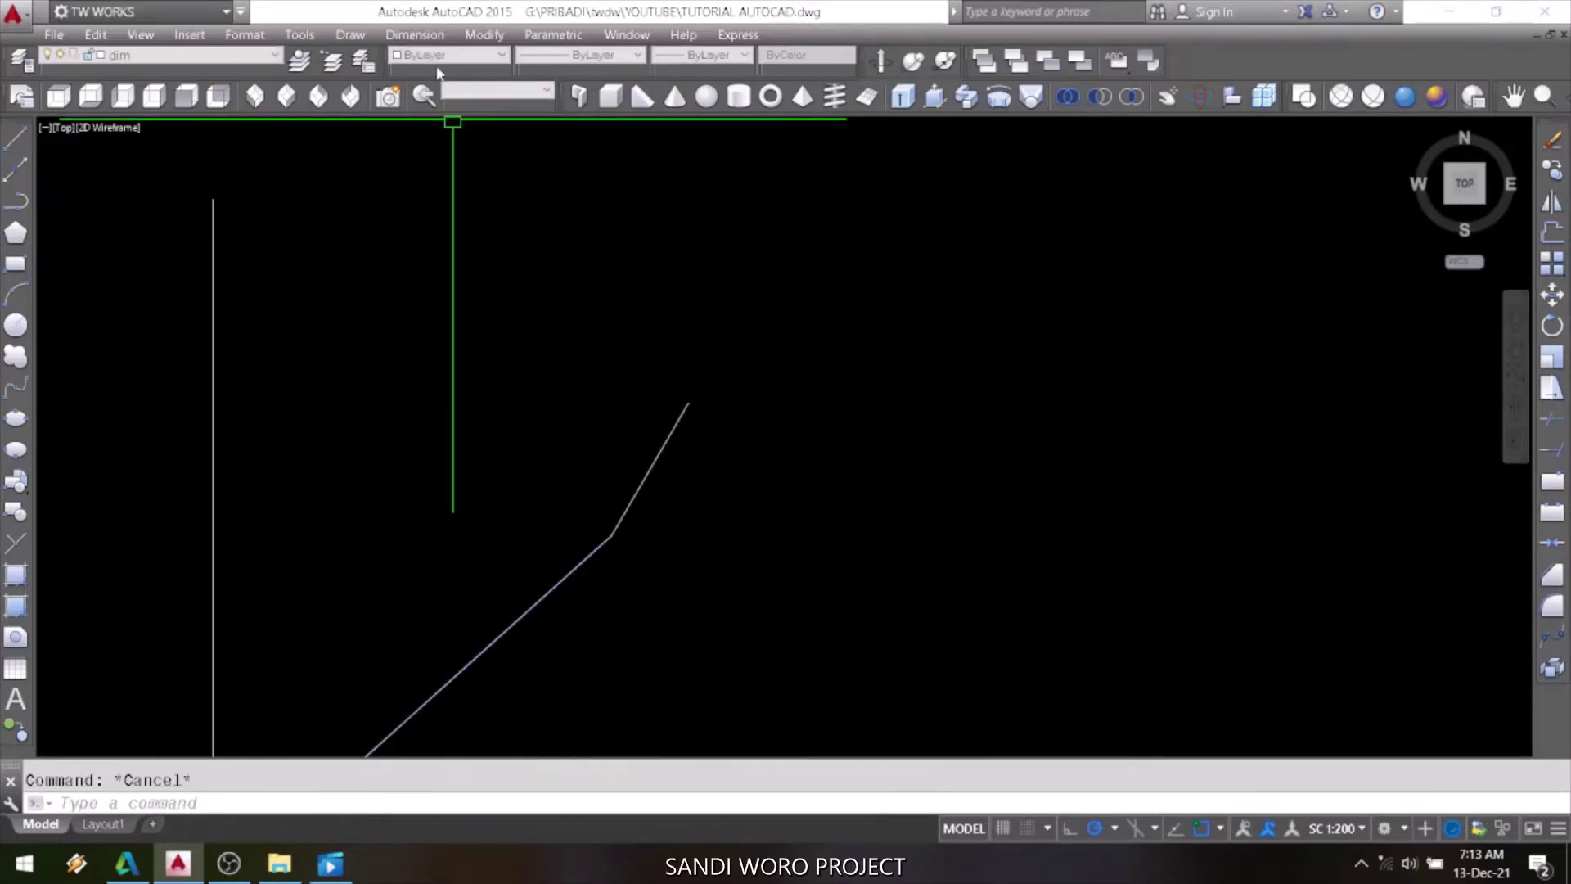
left_click(415, 35)
left_click(436, 215)
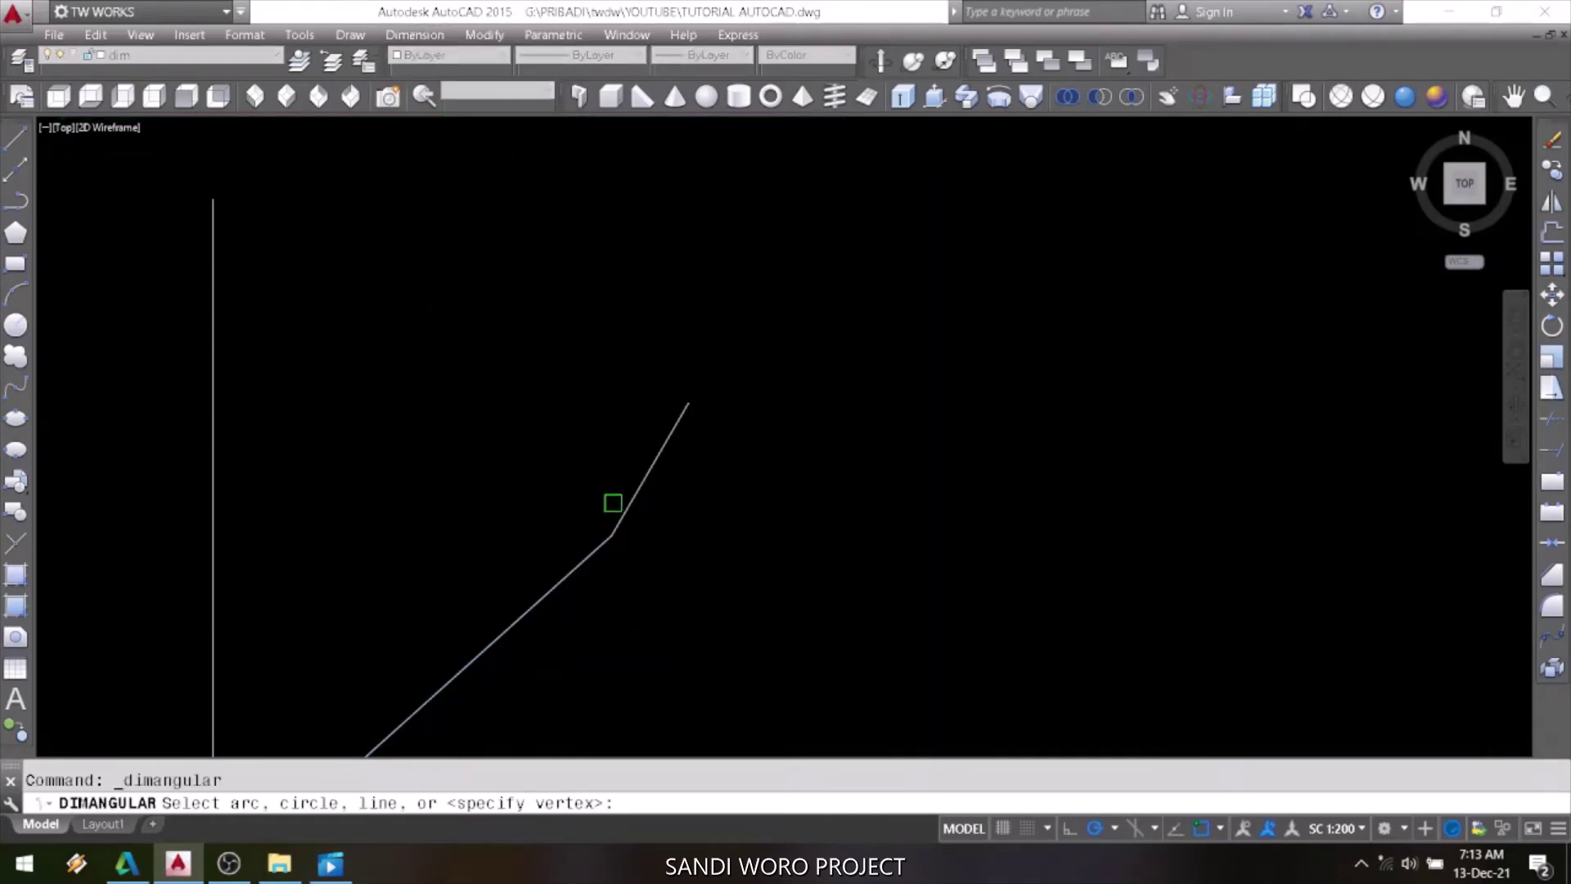
left_click(628, 505)
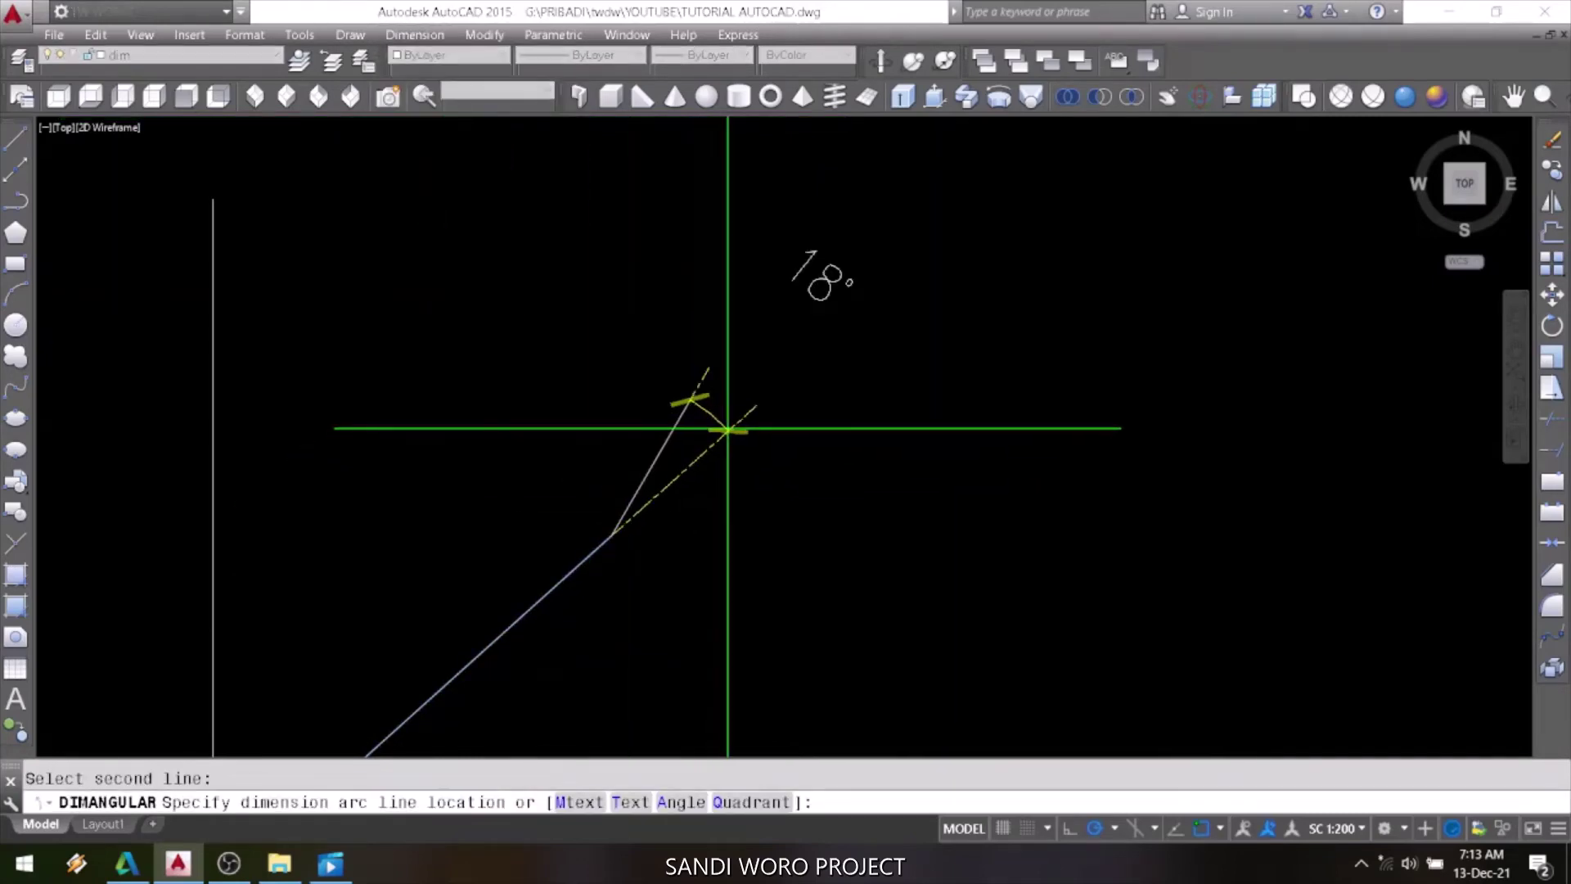
left_click(786, 375)
middle_click_drag(742, 468, 755, 383)
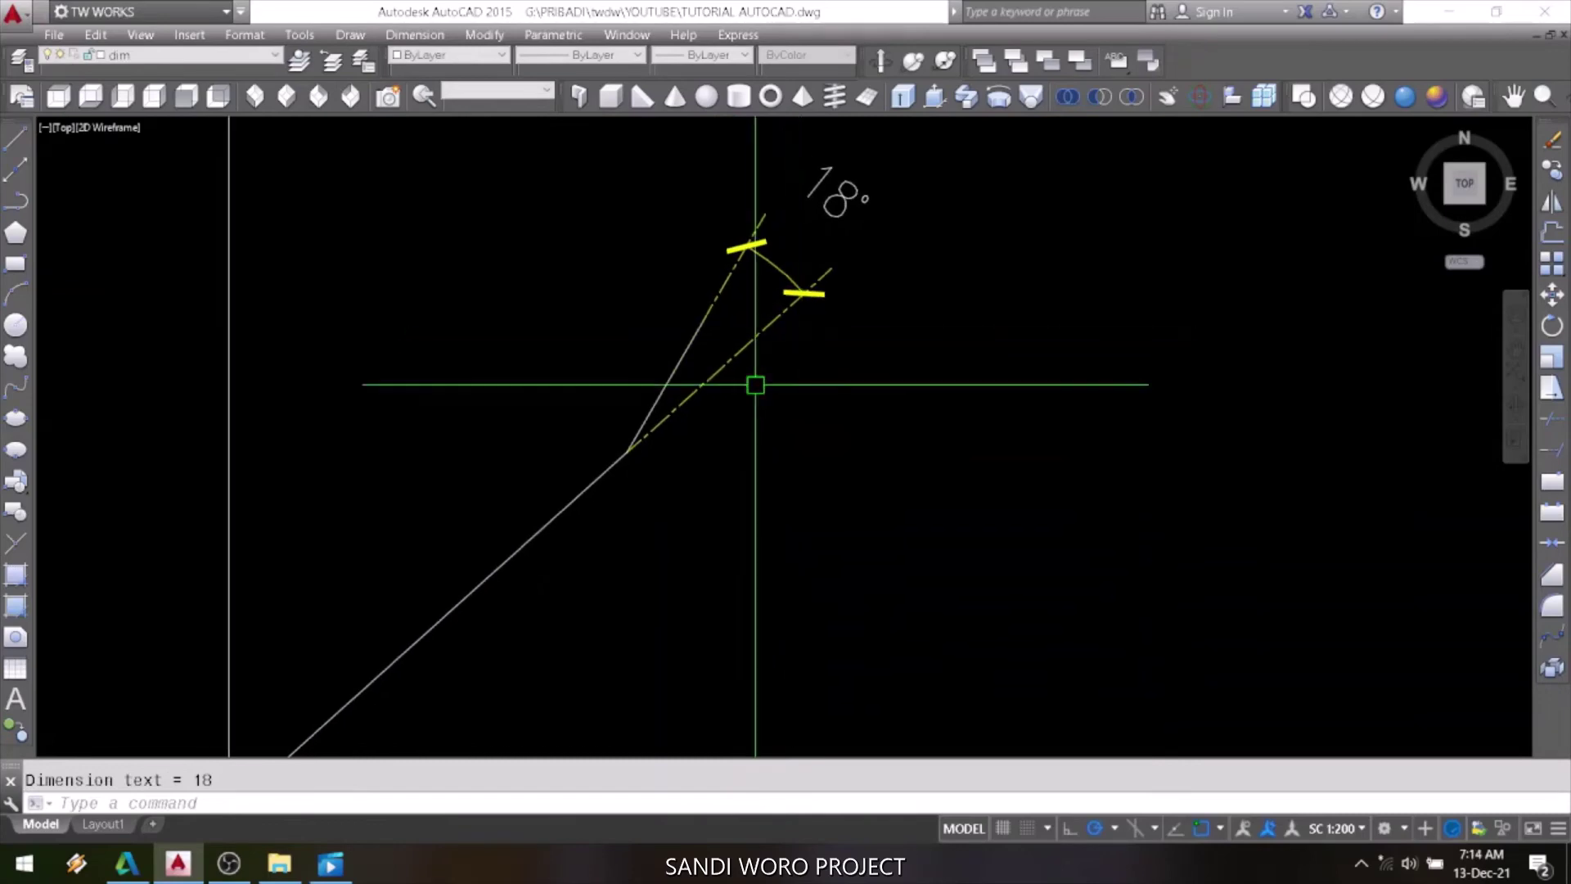
Select the long freehand sloped line to examine it as the reference for the relative angle.
left_click(536, 538)
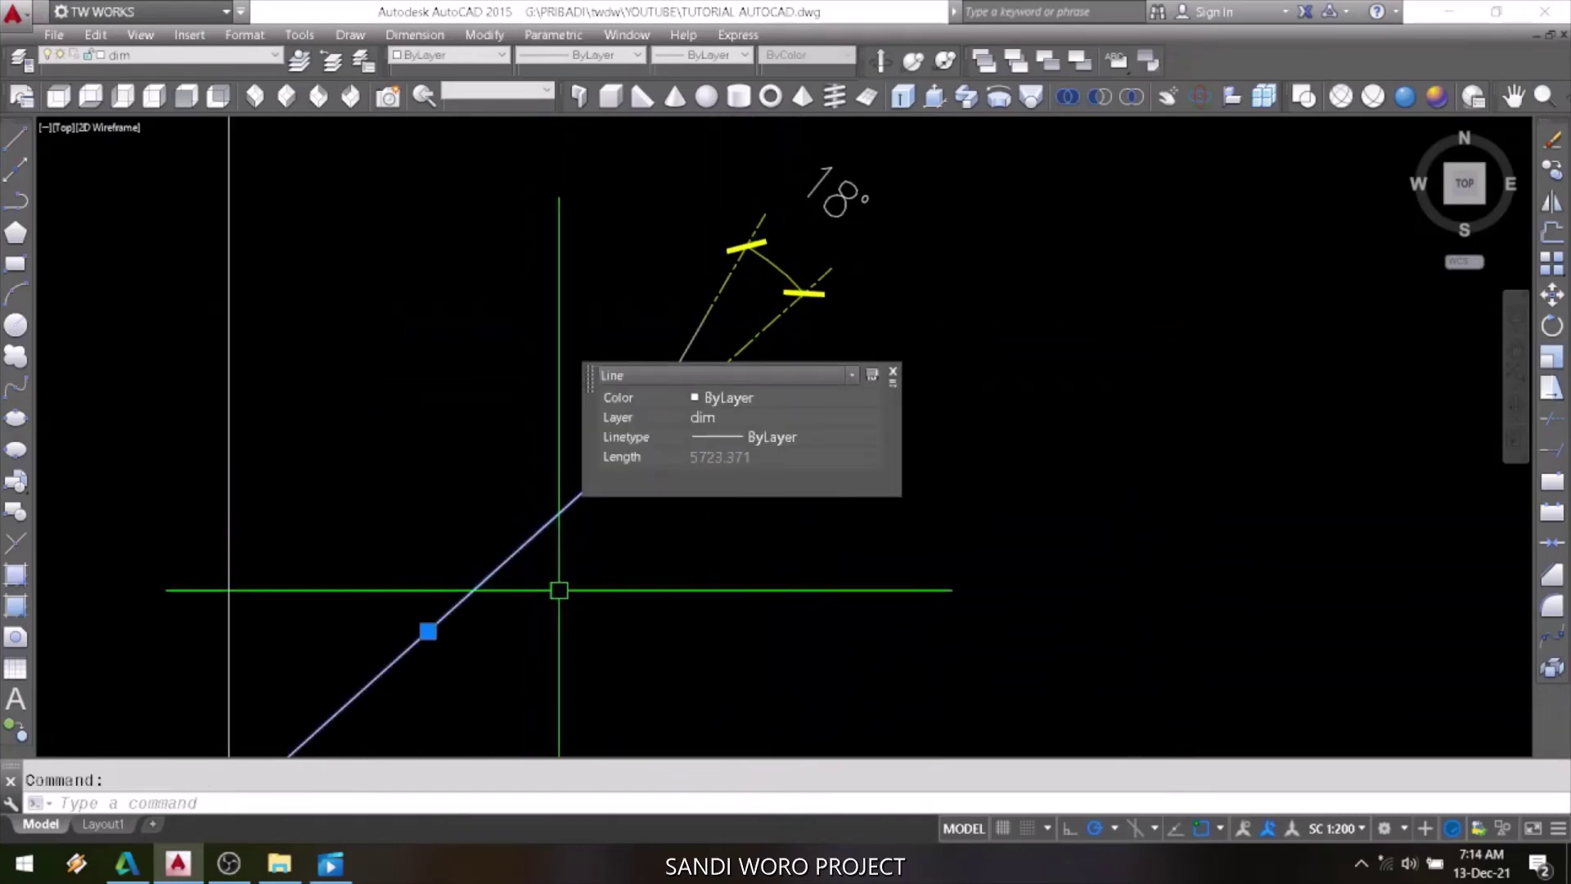
middle_click_drag(619, 623, 428, 578)
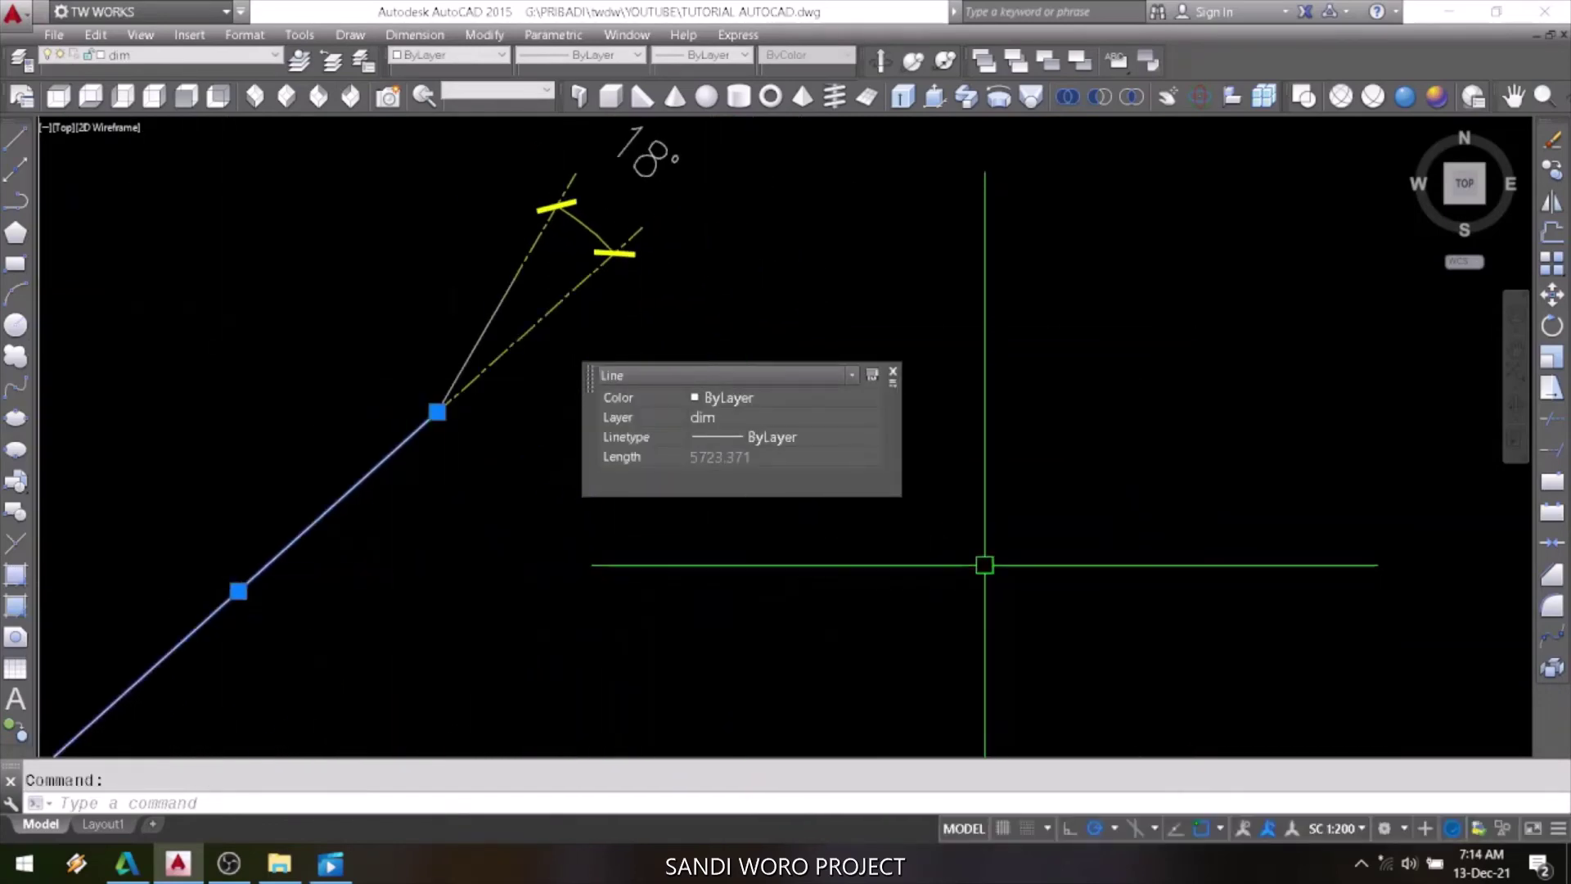